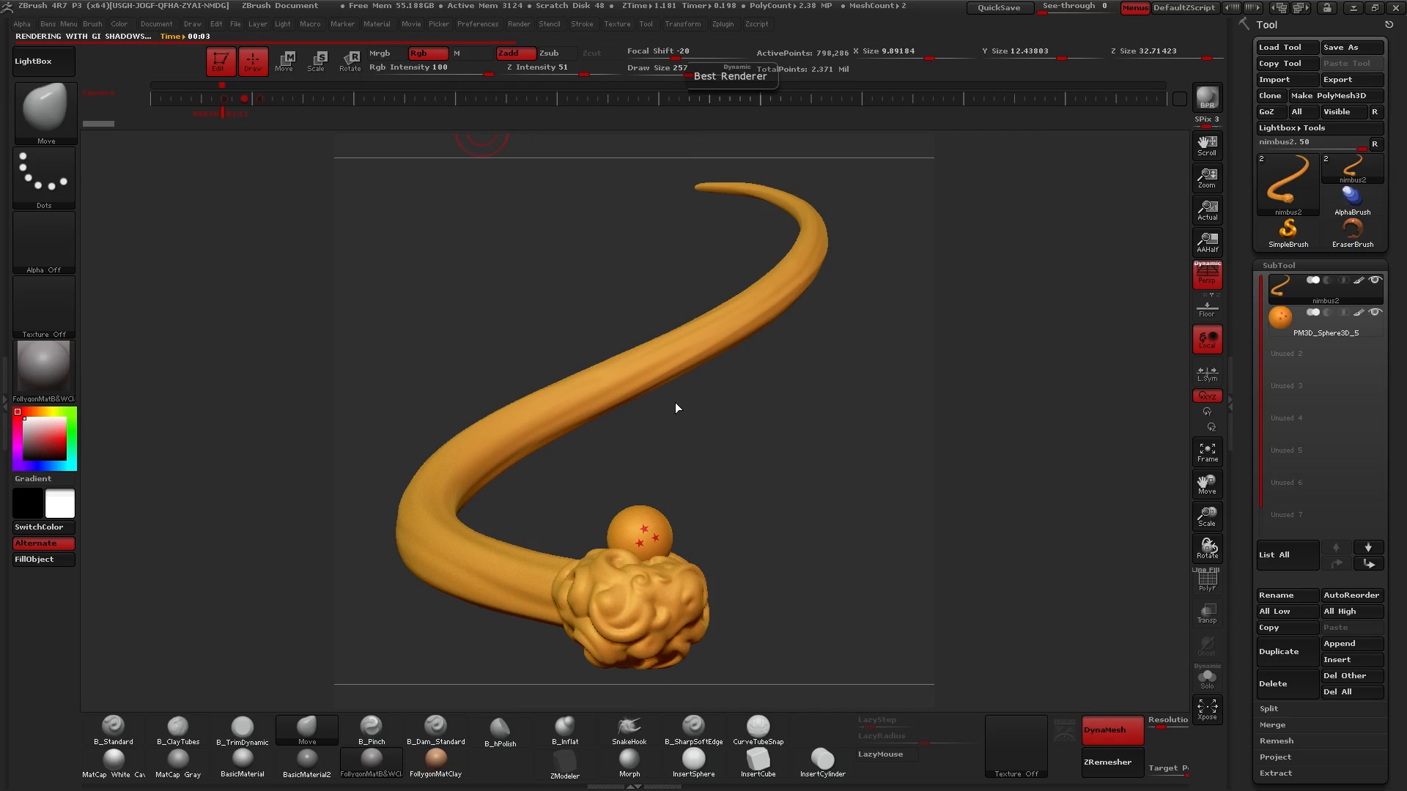
# - Switch back to Preview rendering, run a BPR render of the model and open its render passes
pyautogui.click(255, 151)
pyautogui.click(627, 86)
pyautogui.click(1207, 97)
pyautogui.click(524, 24)
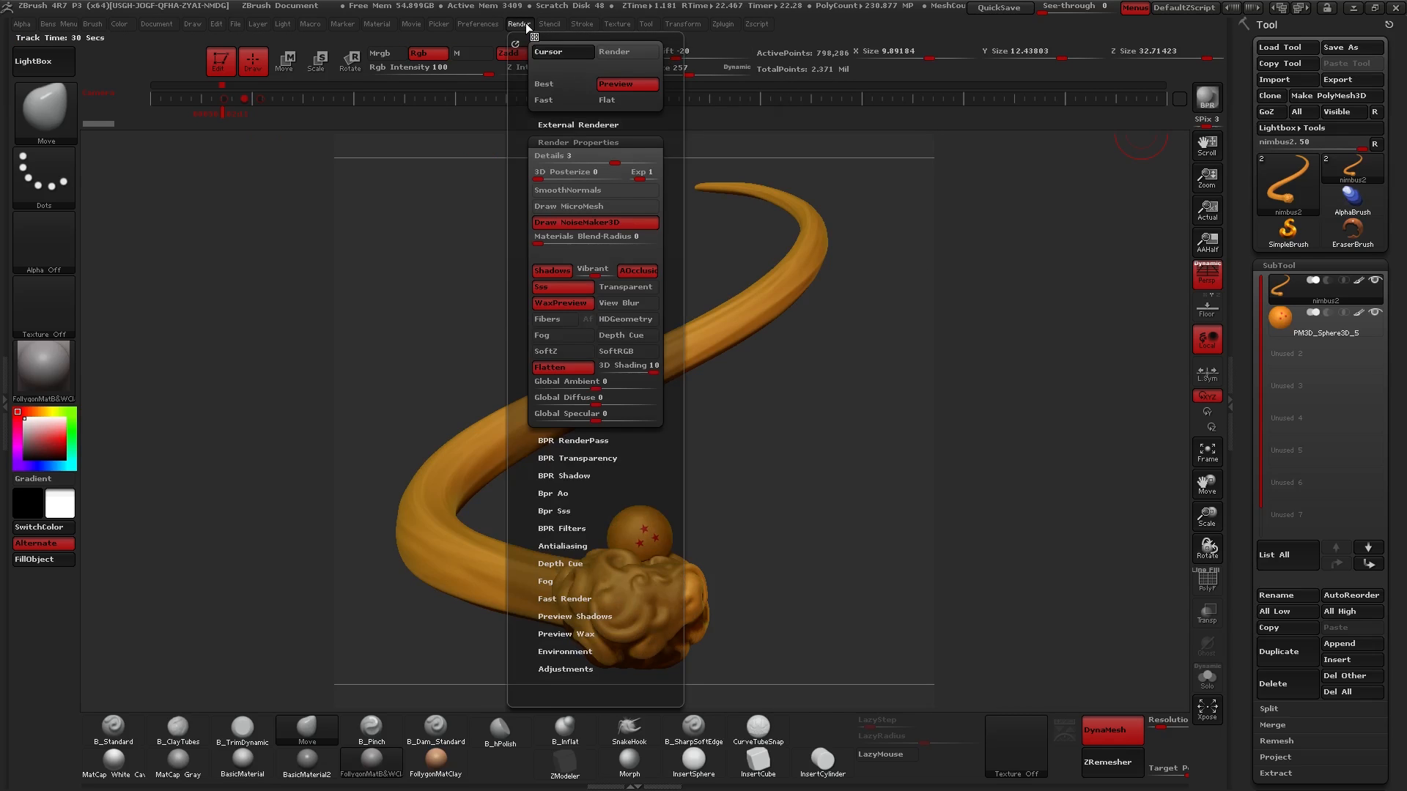
pyautogui.click(585, 441)
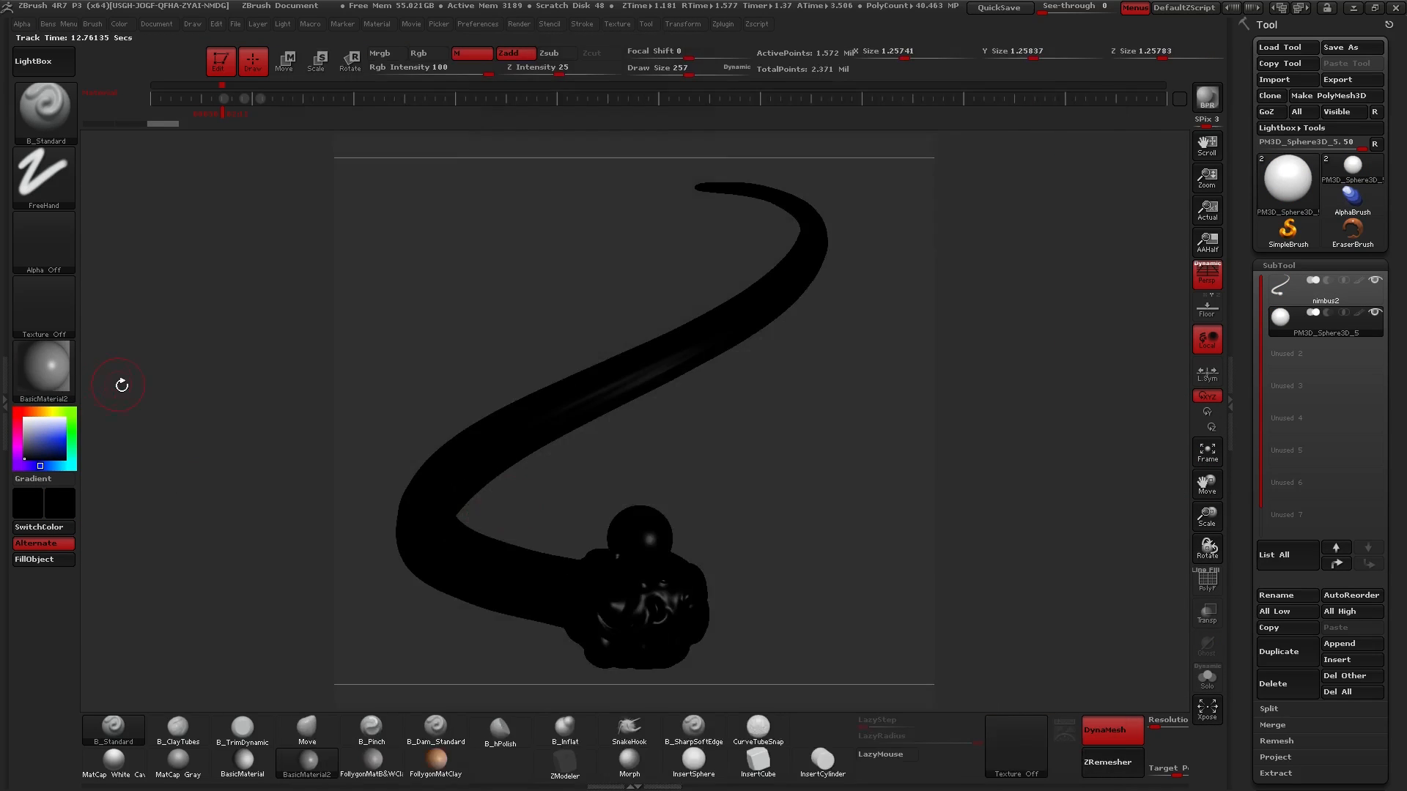
# - Give the model a black colour with the FollygonMatB&WClay material and open the light settings
pyautogui.click(44, 370)
pyautogui.click(575, 372)
pyautogui.moveTo(24, 447); pyautogui.dragTo(24, 457)
pyautogui.click(373, 765)
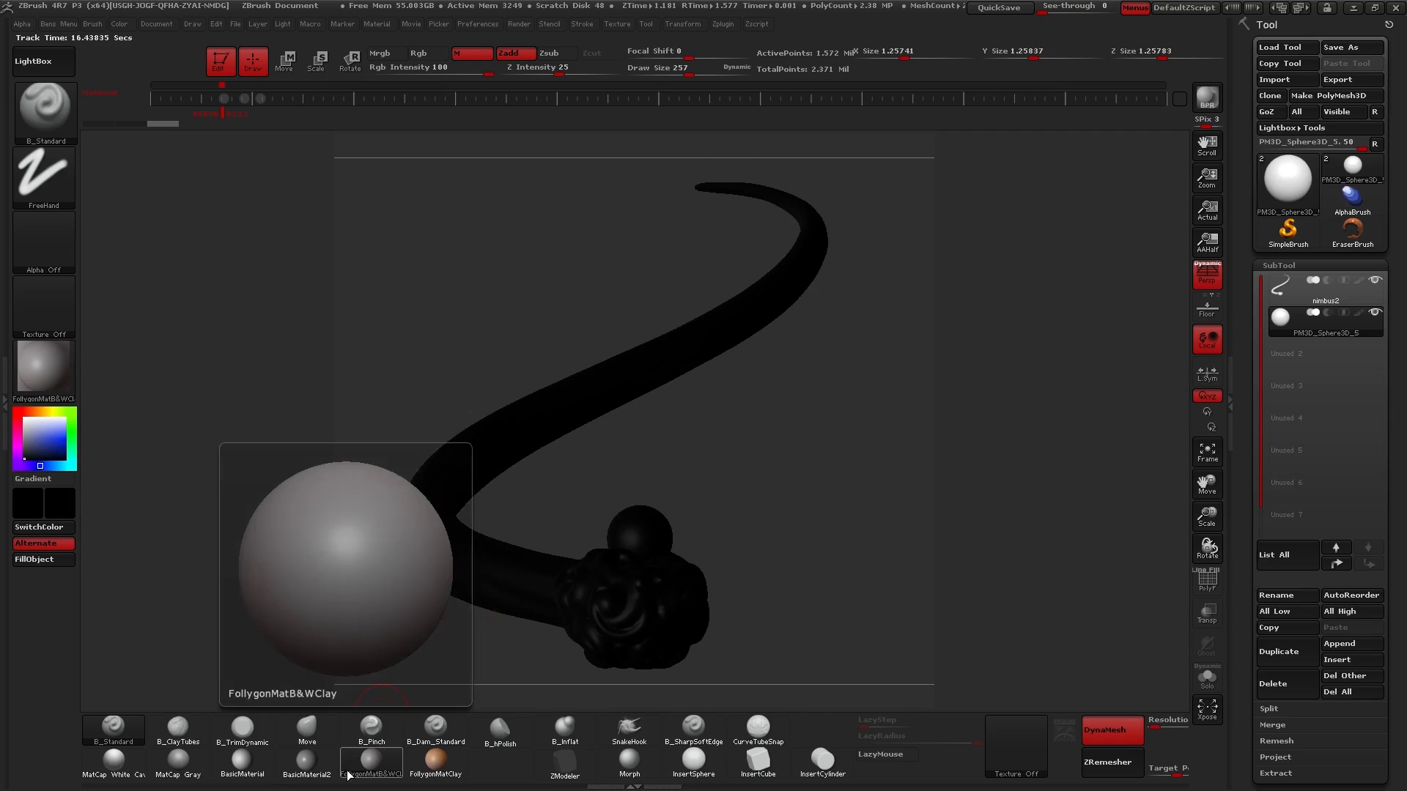
pyautogui.click(282, 23)
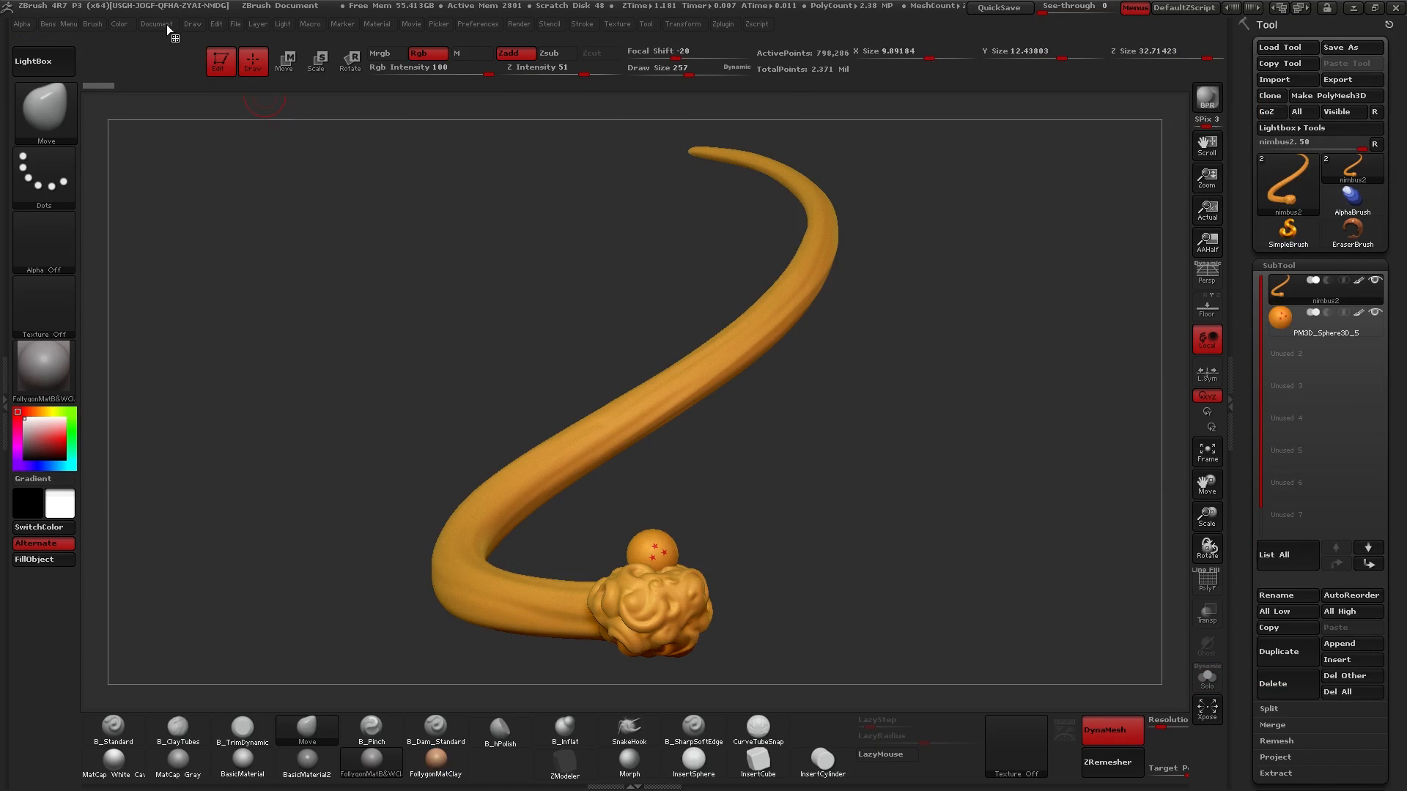
# - Resize the document to 3000 by 3000 pixels with the Pro proportion constraint turned off
pyautogui.click(156, 24)
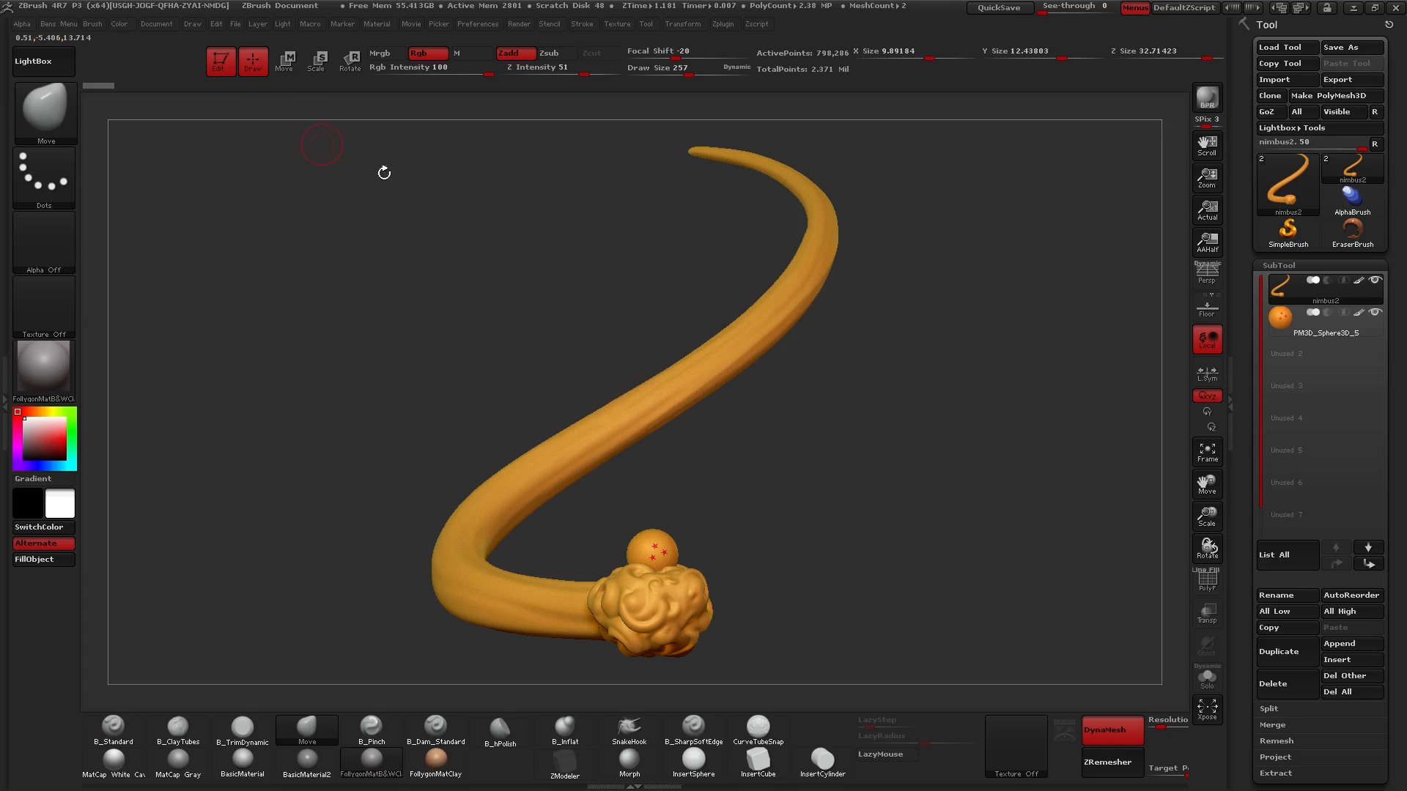
pyautogui.click(160, 29)
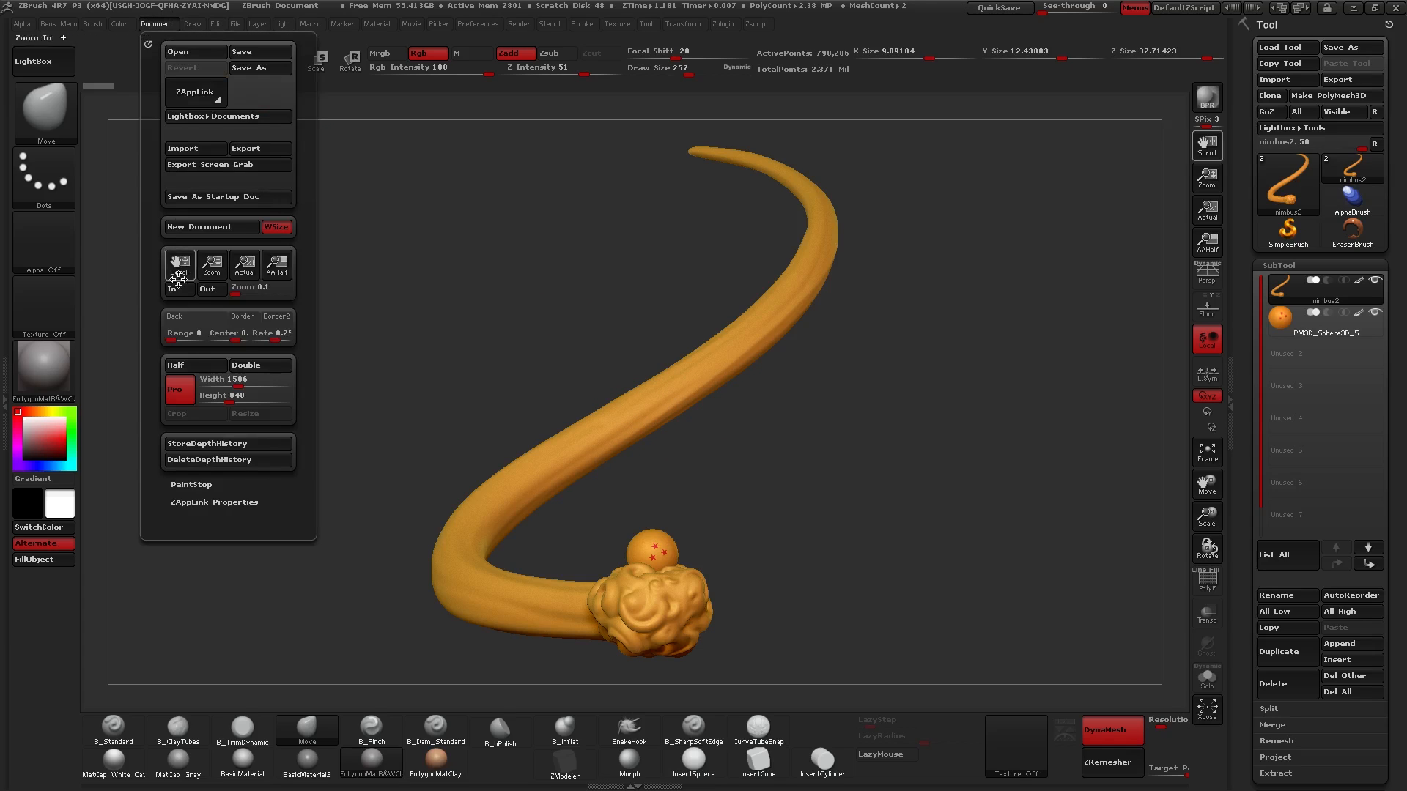
pyautogui.click(186, 381)
pyautogui.click(252, 388)
pyautogui.write('3000')
pyautogui.press('Tab')
pyautogui.write('3000')
pyautogui.press('Tab')
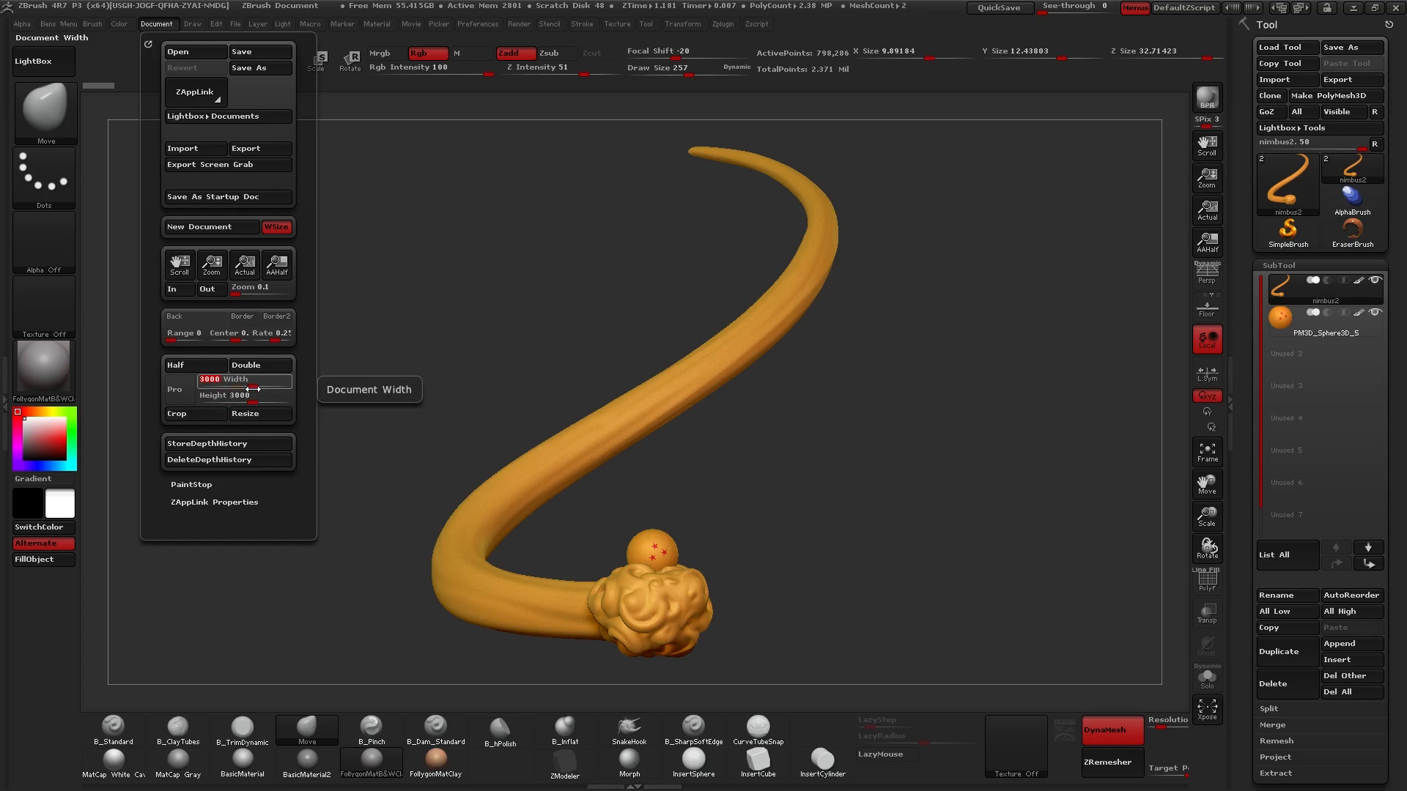
pyautogui.click(236, 416)
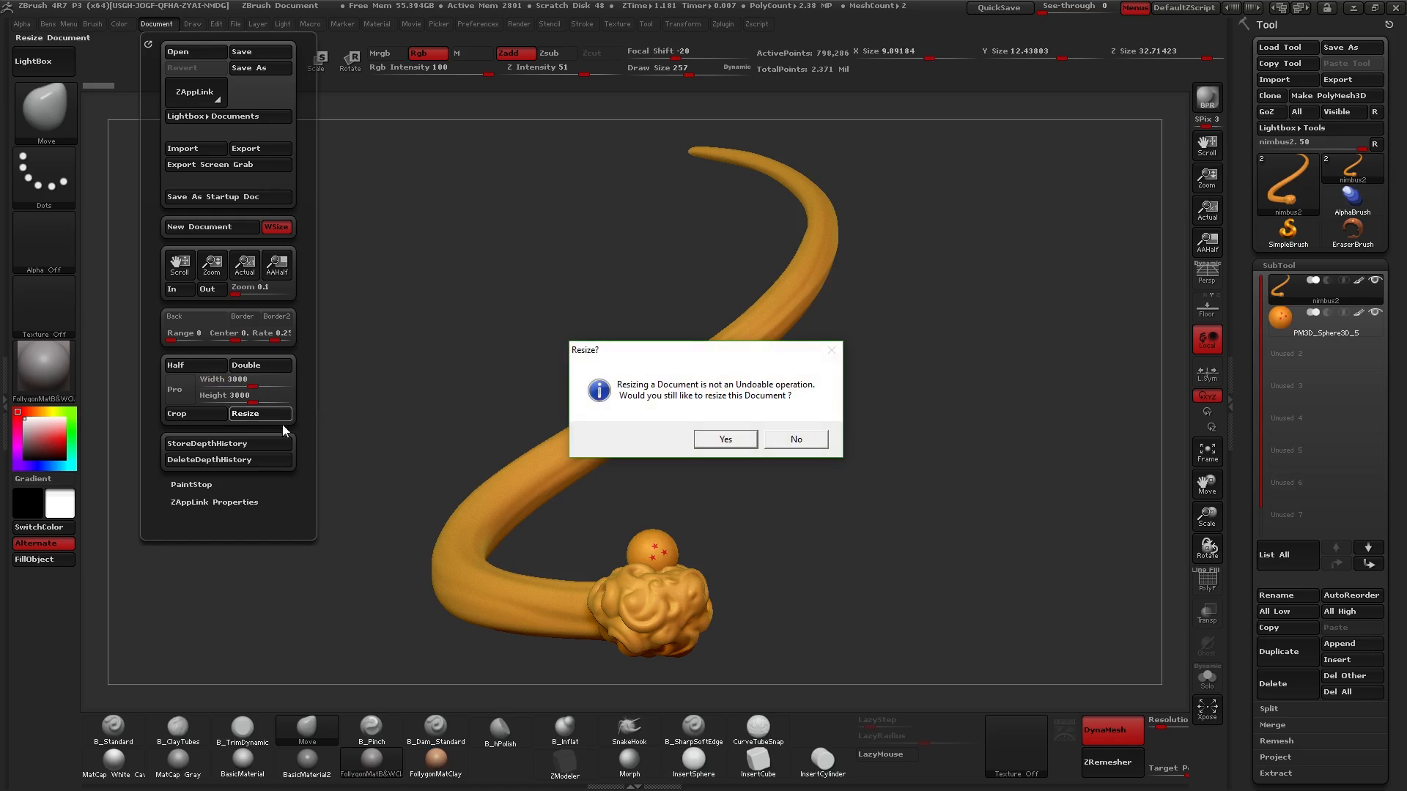
pyautogui.click(716, 442)
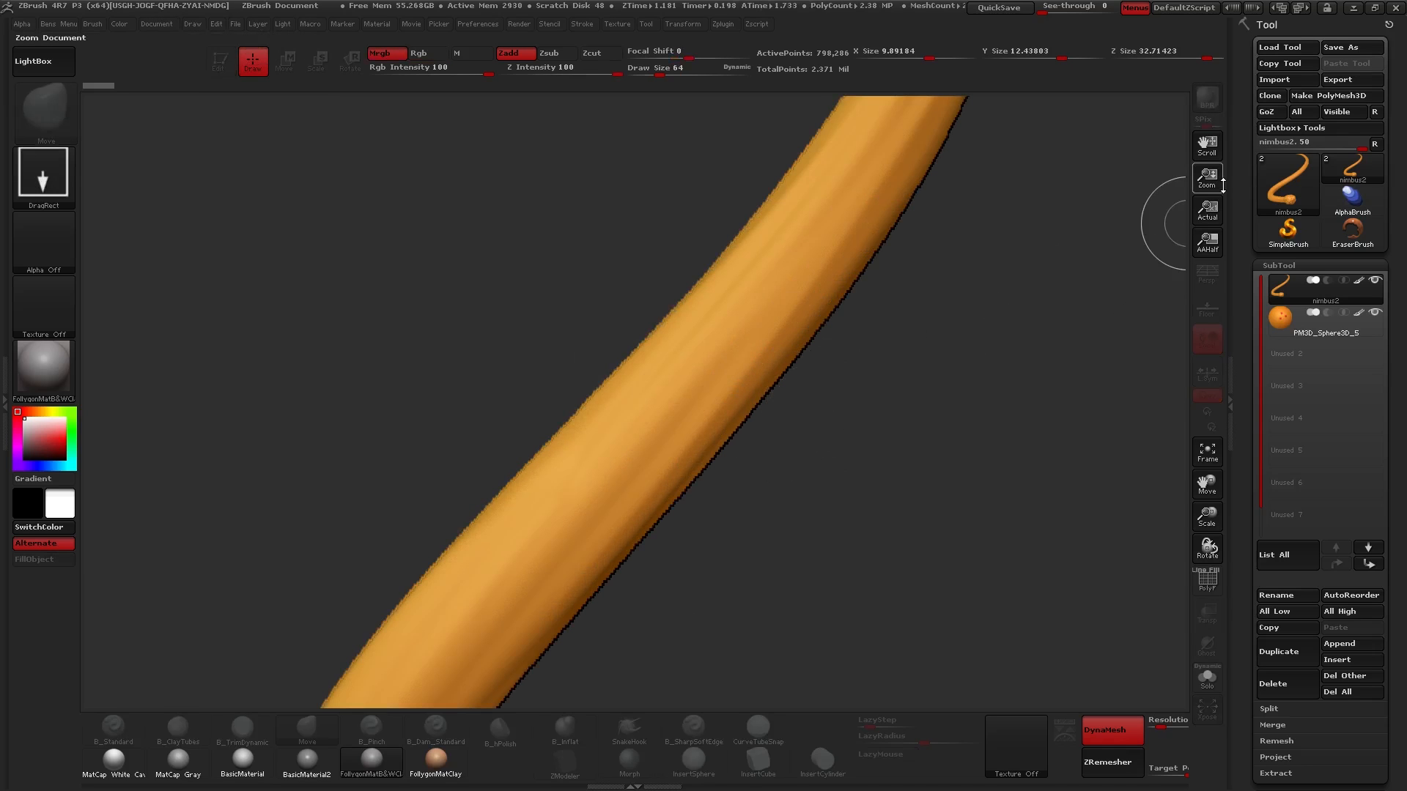
# - Clear the stretched image from the canvas and redraw the nimbus model in Edit mode
pyautogui.press('f')
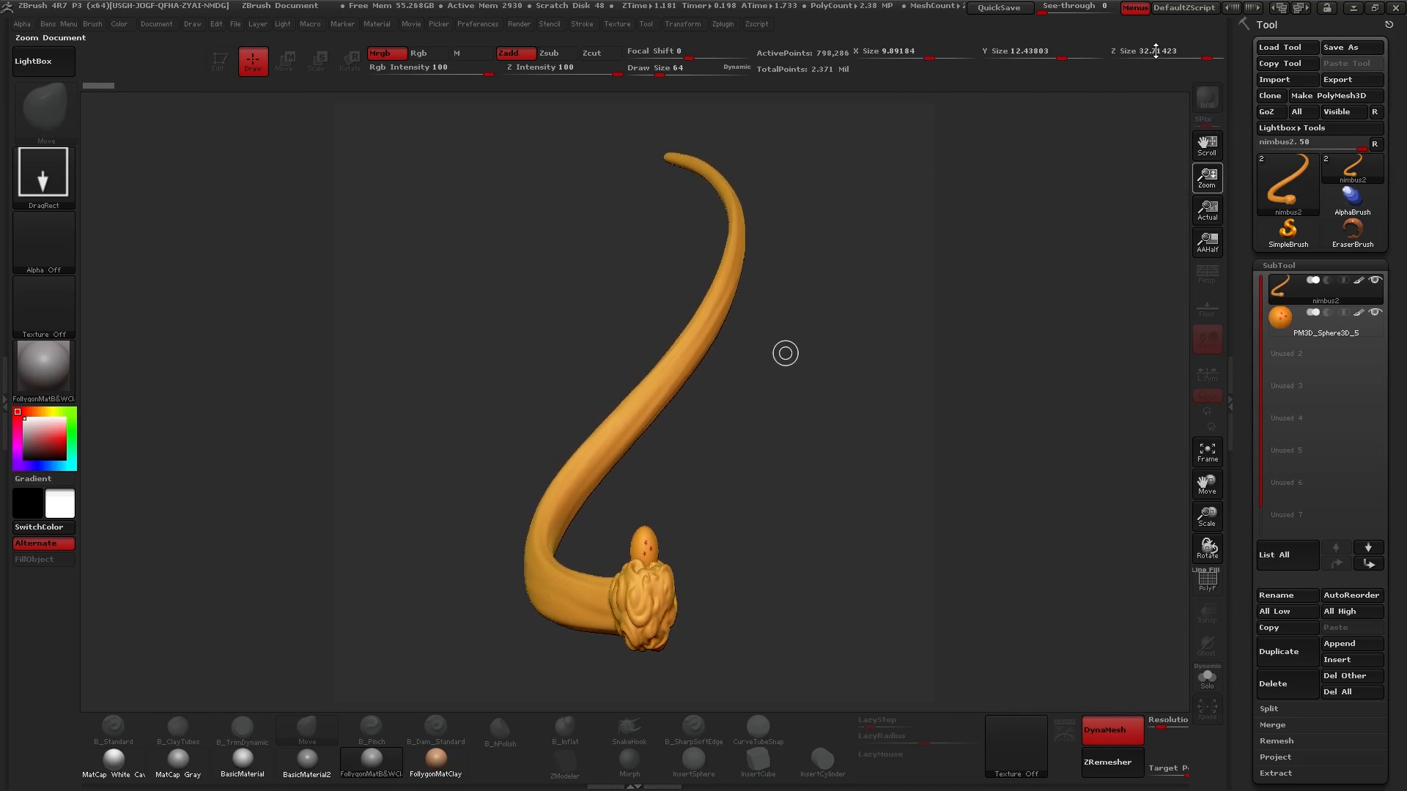
pyautogui.hotkey('ctrl', 'n')
pyautogui.moveTo(616, 372); pyautogui.dragTo(609, 465)
pyautogui.press('t')
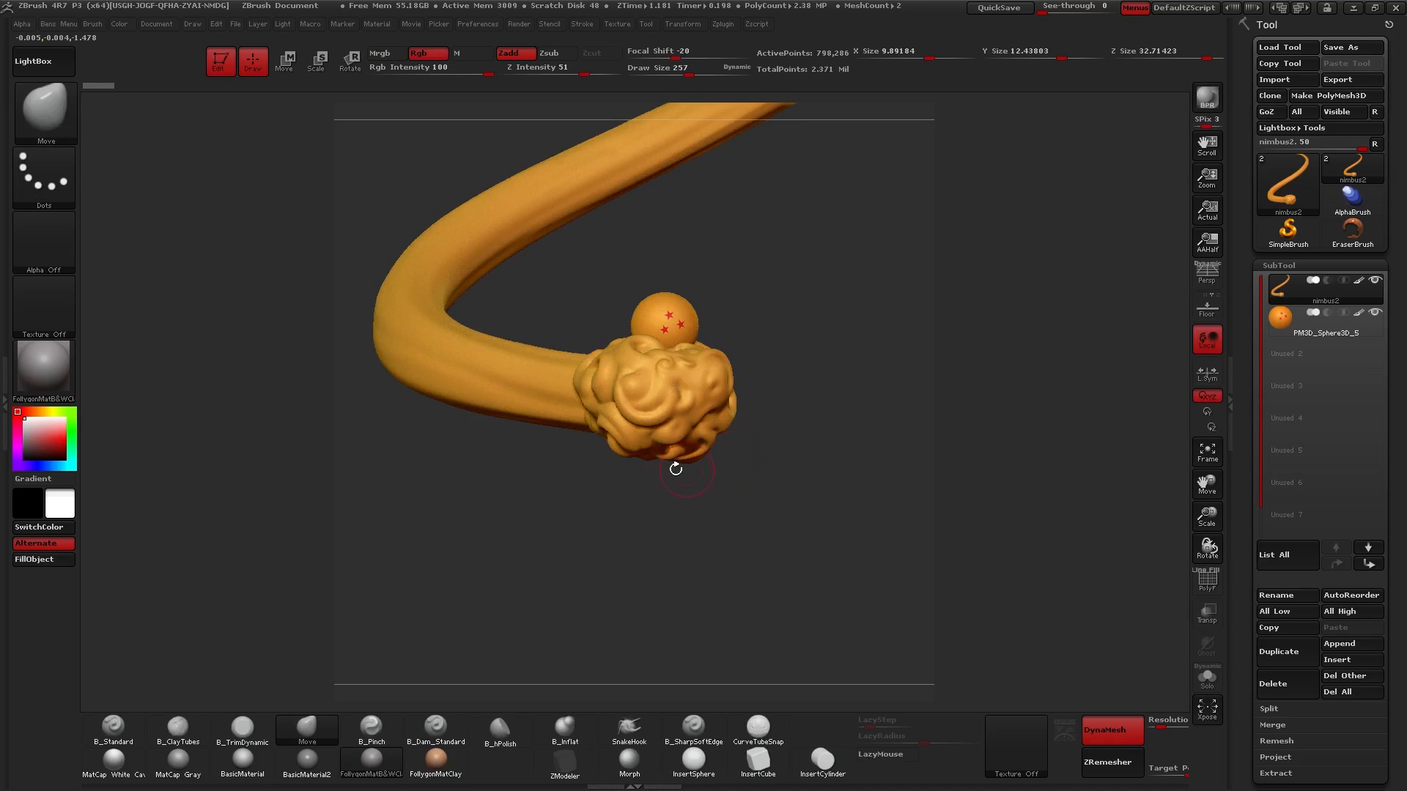
# - Turn on perspective distortion and frame the whole nimbus model so it fills the square canvas
pyautogui.moveTo(766, 406); pyautogui.dragTo(732, 371)
pyautogui.moveTo(732, 305); pyautogui.dragTo(703, 506)
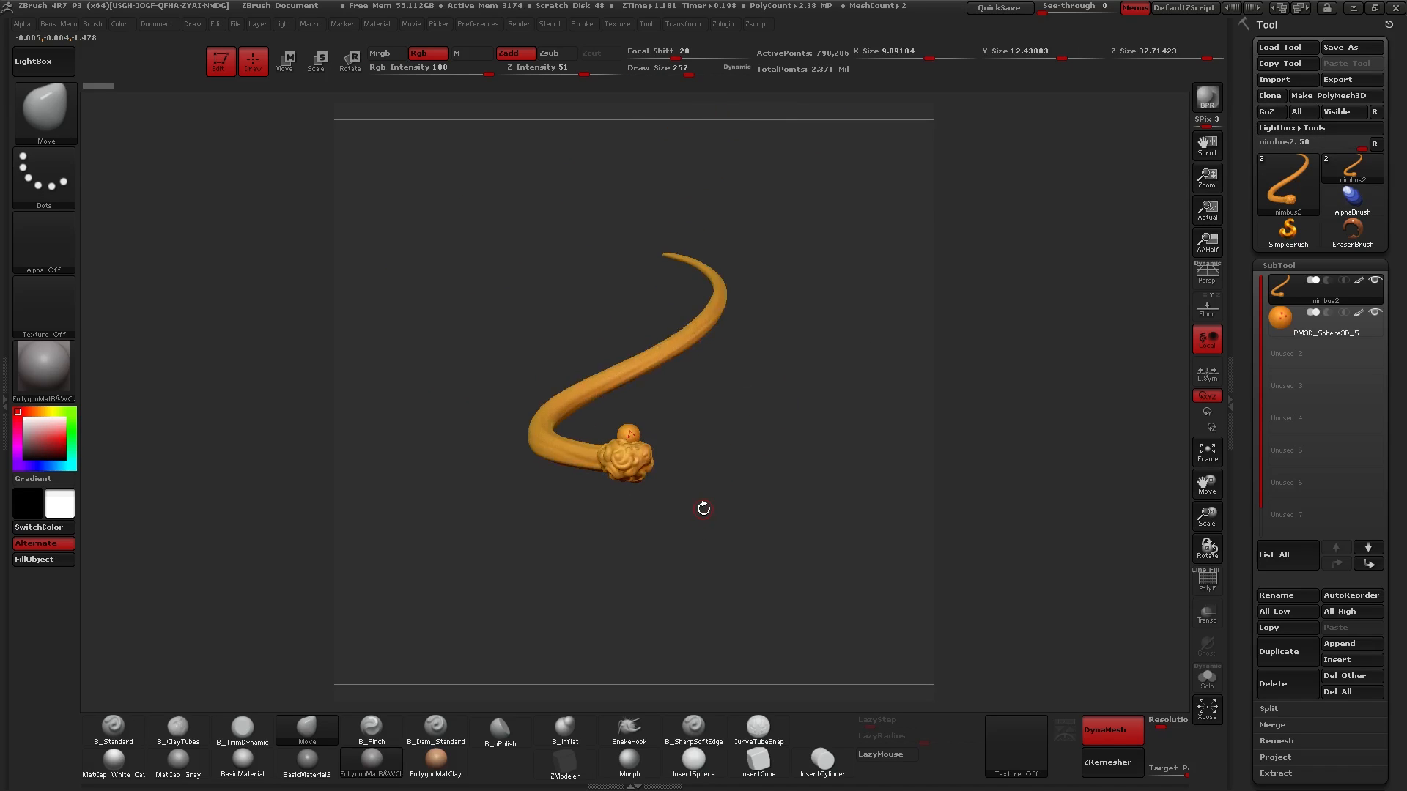
pyautogui.press('f')
pyautogui.click(1207, 275)
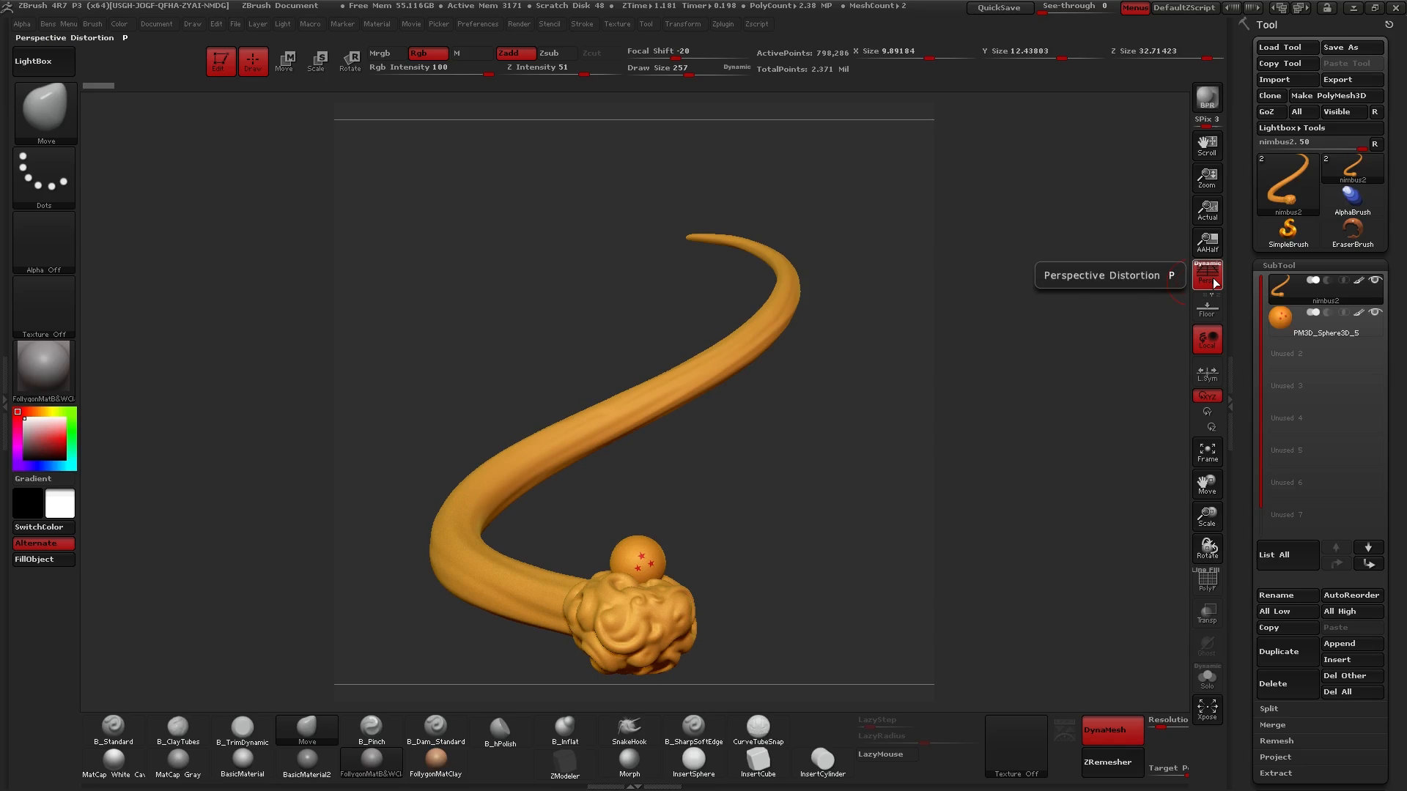
pyautogui.moveTo(720, 510); pyautogui.dragTo(722, 465)
pyautogui.press('f')
# - Show the movie timeline and store the current view of the whole model as a camera keyframe
pyautogui.click(410, 25)
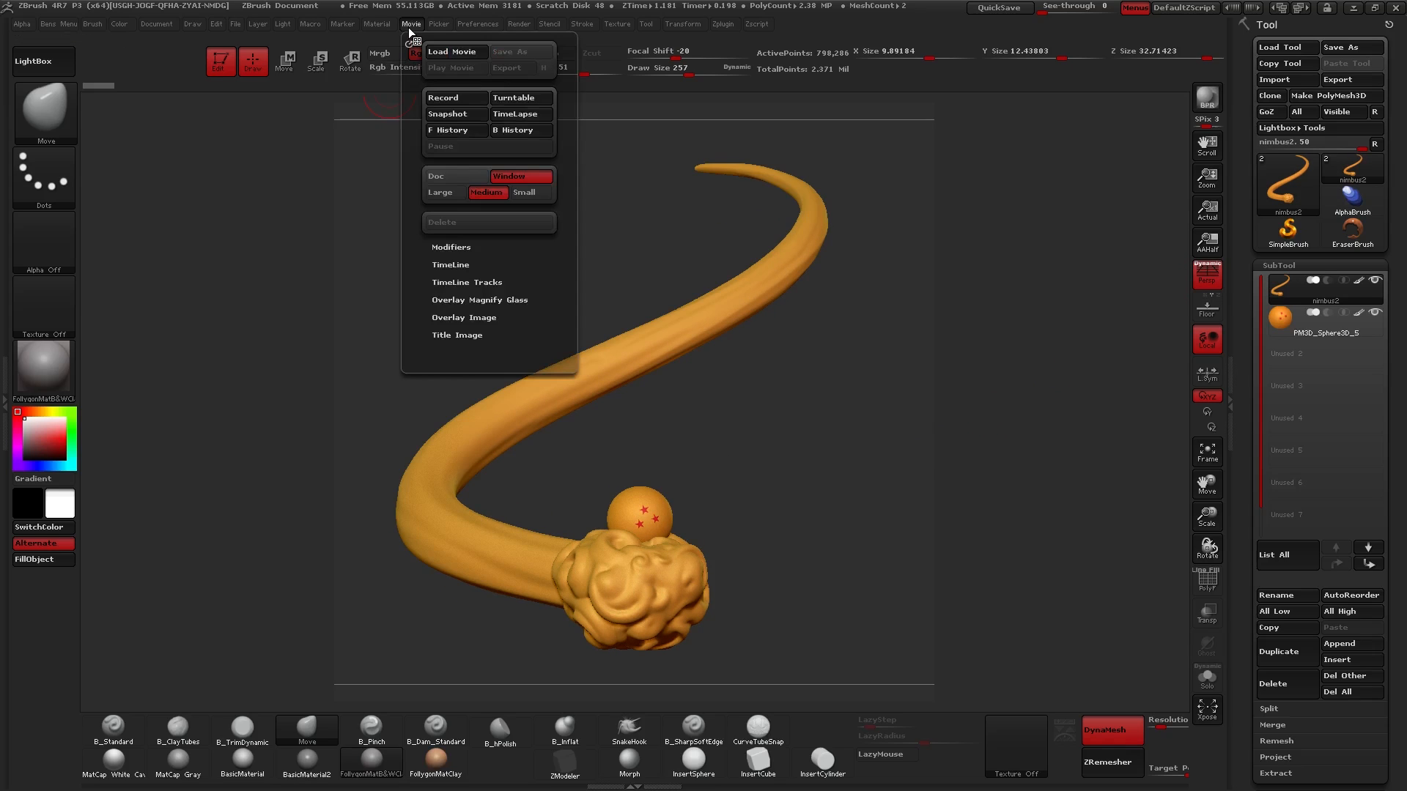
pyautogui.click(450, 264)
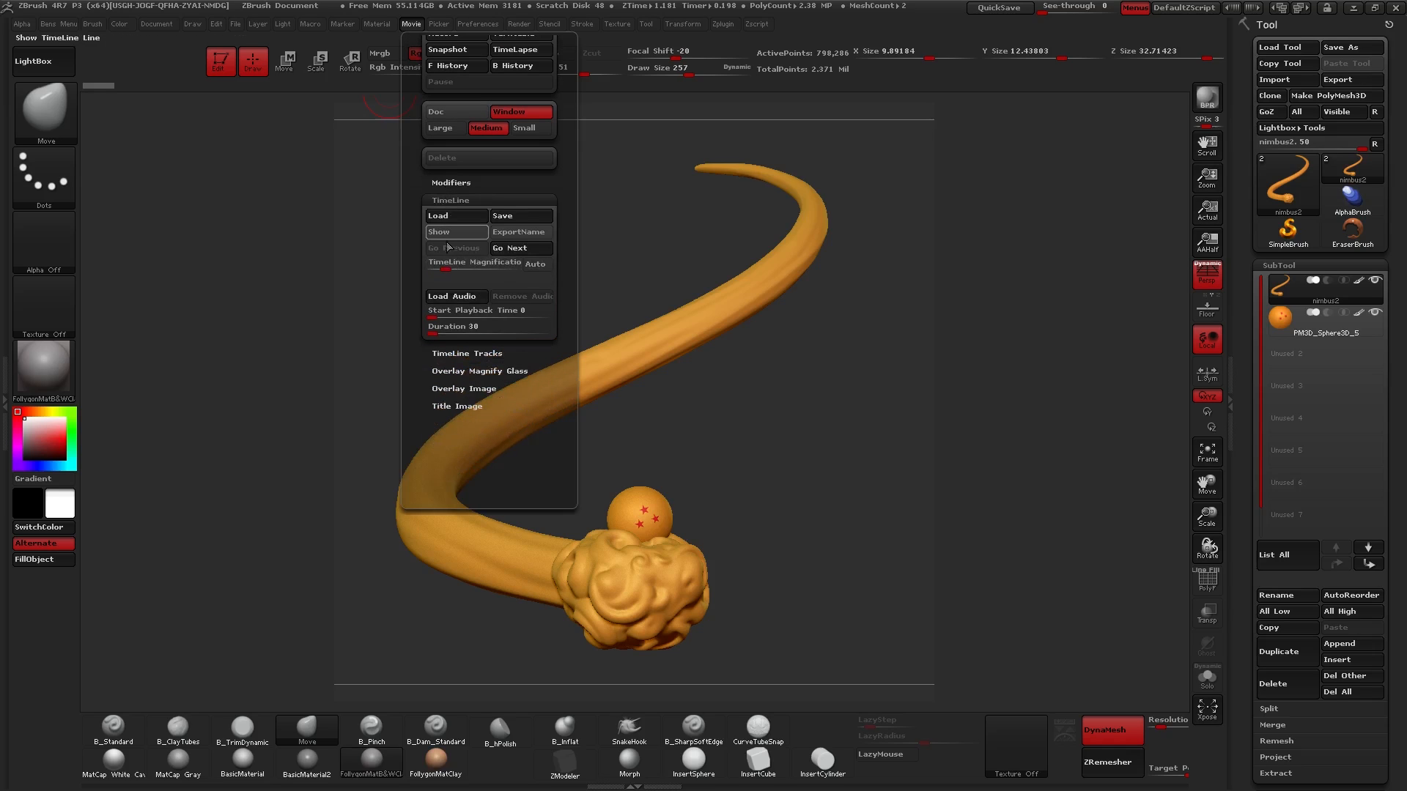
pyautogui.click(442, 232)
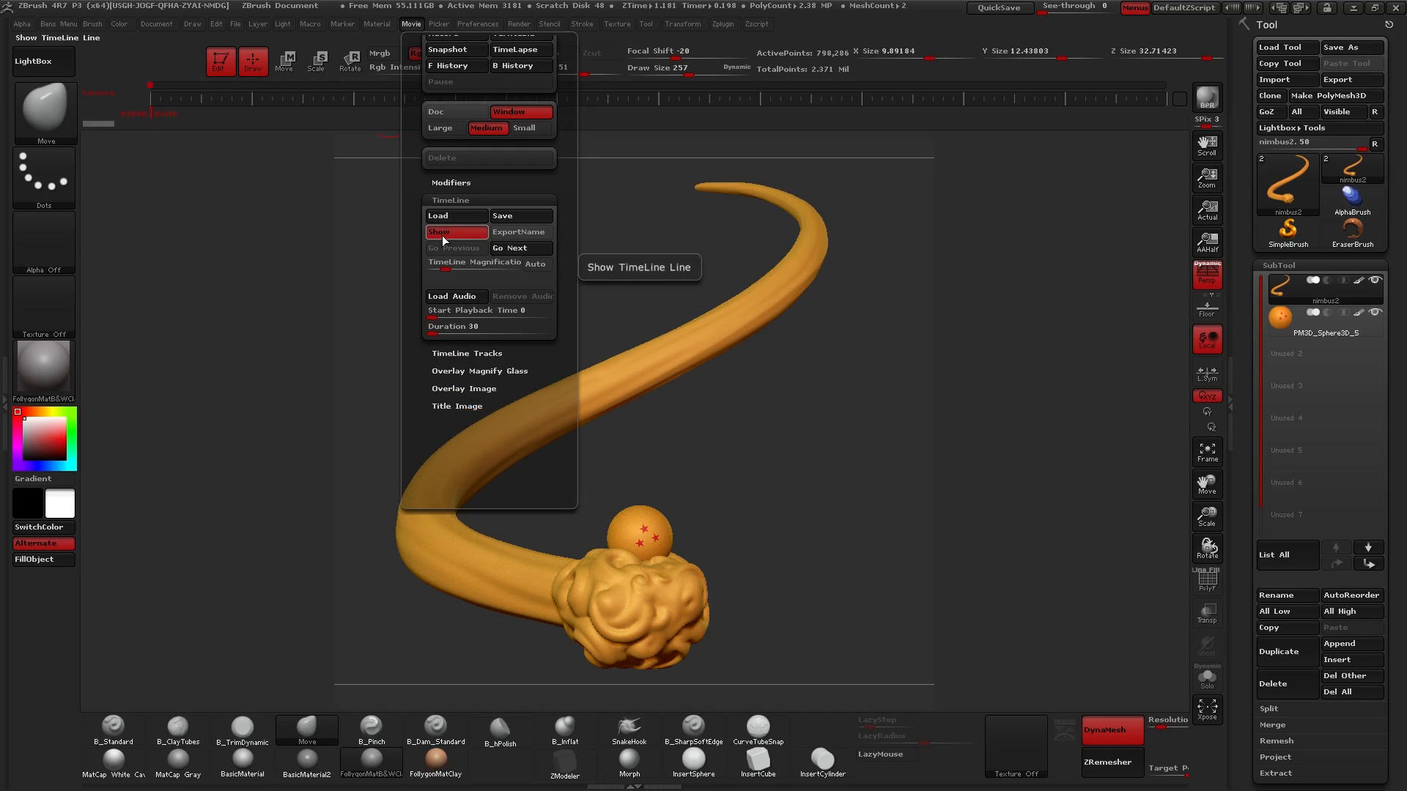
pyautogui.click(224, 101)
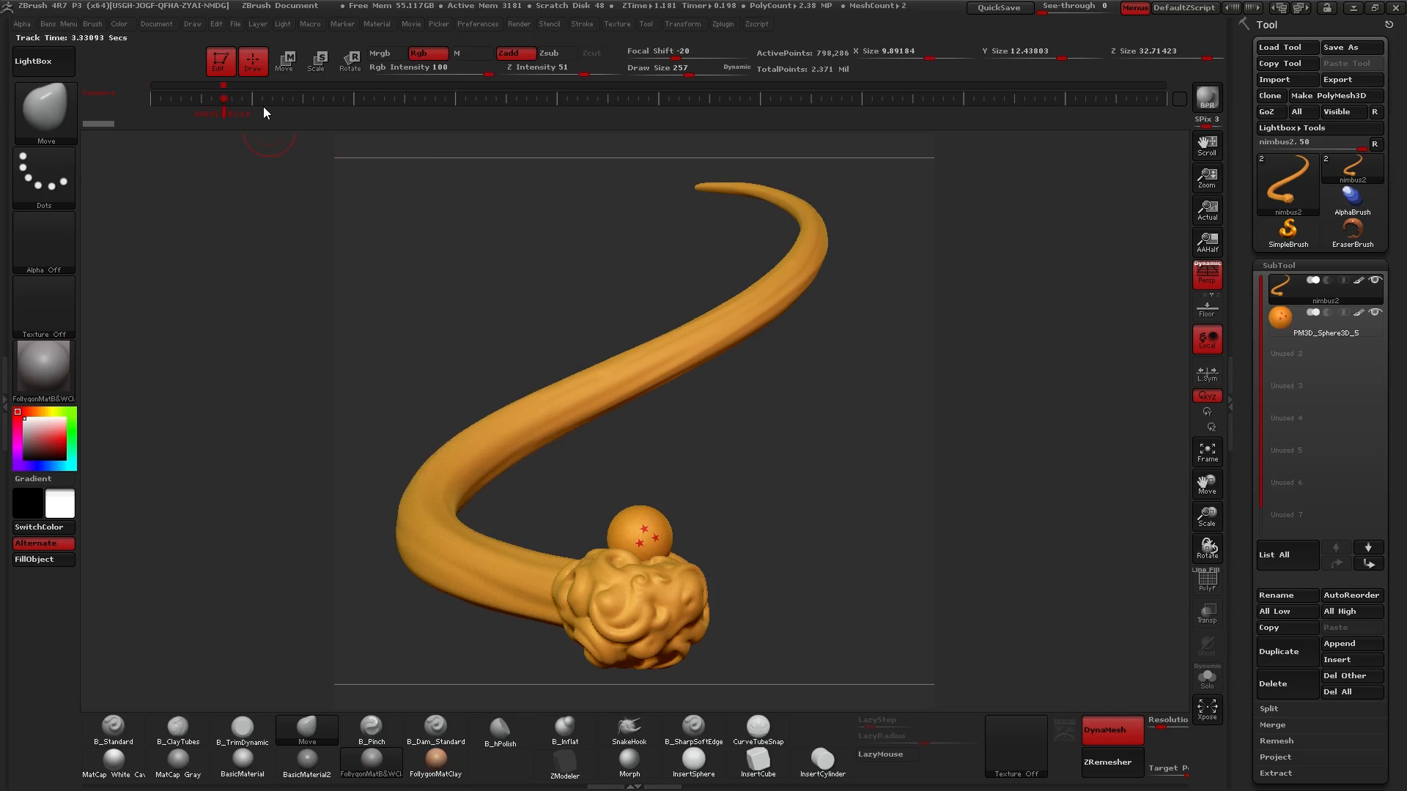
# - Add a second camera keyframe after the first one with a close-up view of the tail
pyautogui.click(262, 107)
pyautogui.click(222, 112)
pyautogui.click(244, 123)
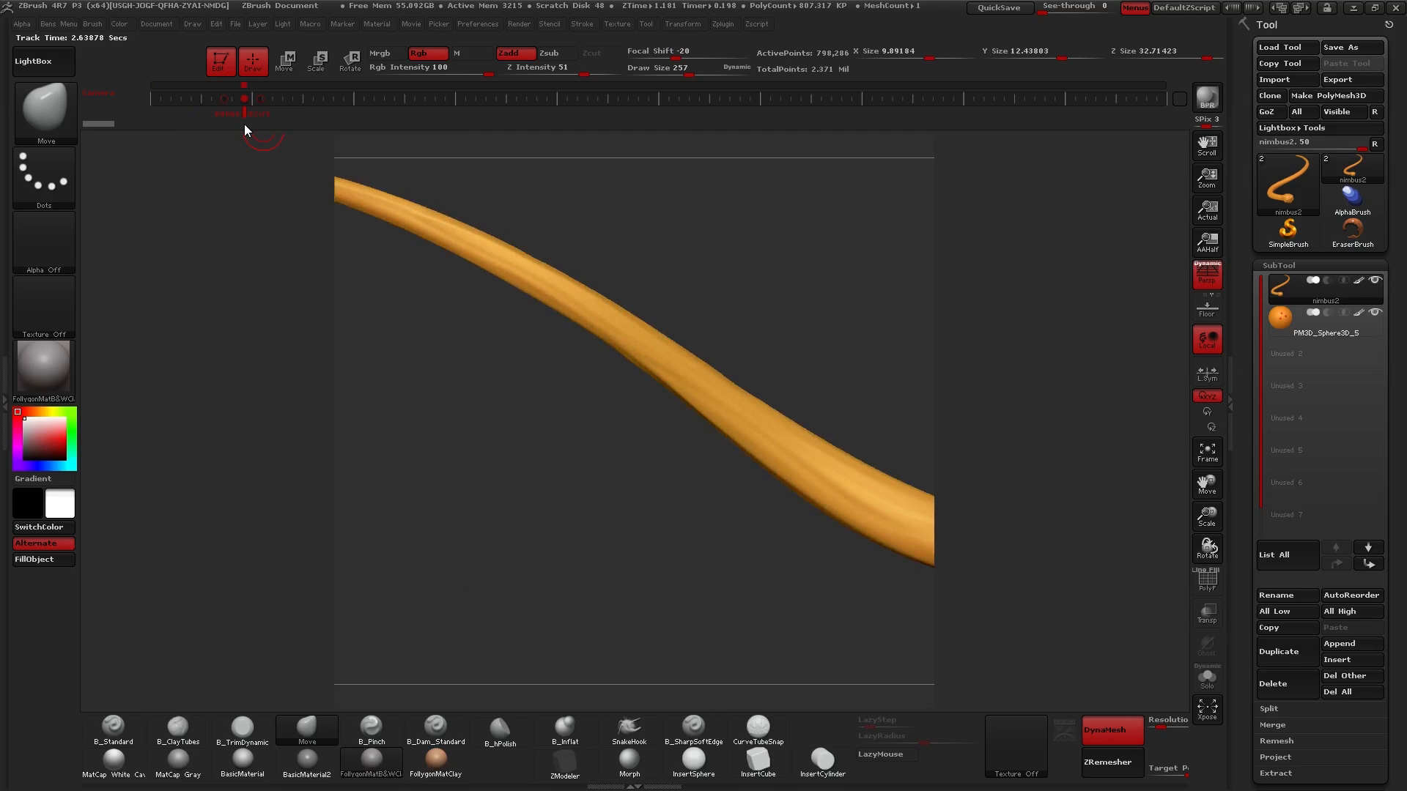
# - Scrub the timeline between the stored camera views, return to the full-model view and quick-save the project
pyautogui.moveTo(244, 125); pyautogui.dragTo(213, 125)
pyautogui.moveTo(544, 260)
pyautogui.mouseDown()
pyautogui.moveTo(501, 283)
pyautogui.moveTo(509, 364)
pyautogui.moveTo(401, 256)
pyautogui.moveTo(309, 219)
pyautogui.mouseUp()
pyautogui.click(214, 116)
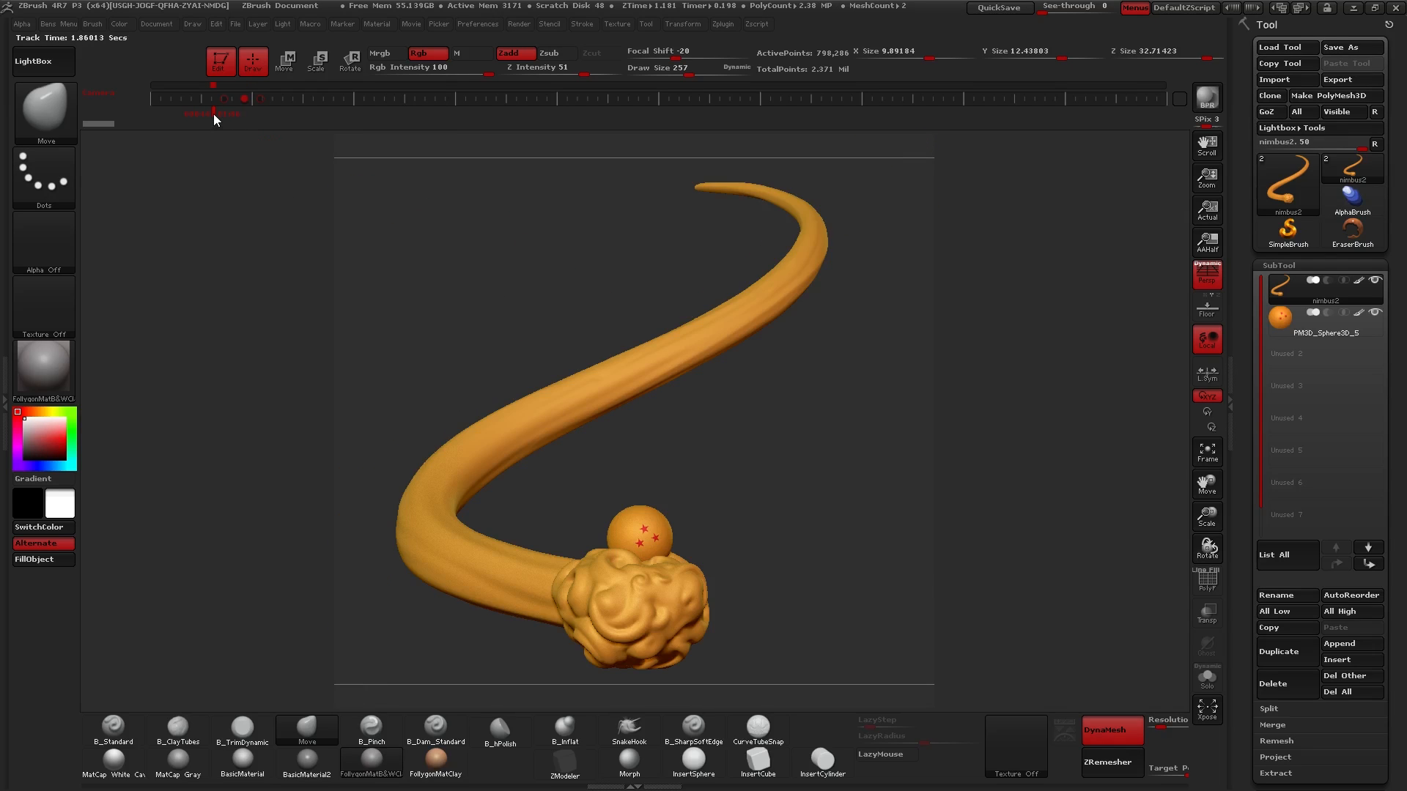
pyautogui.moveTo(229, 116); pyautogui.dragTo(223, 117)
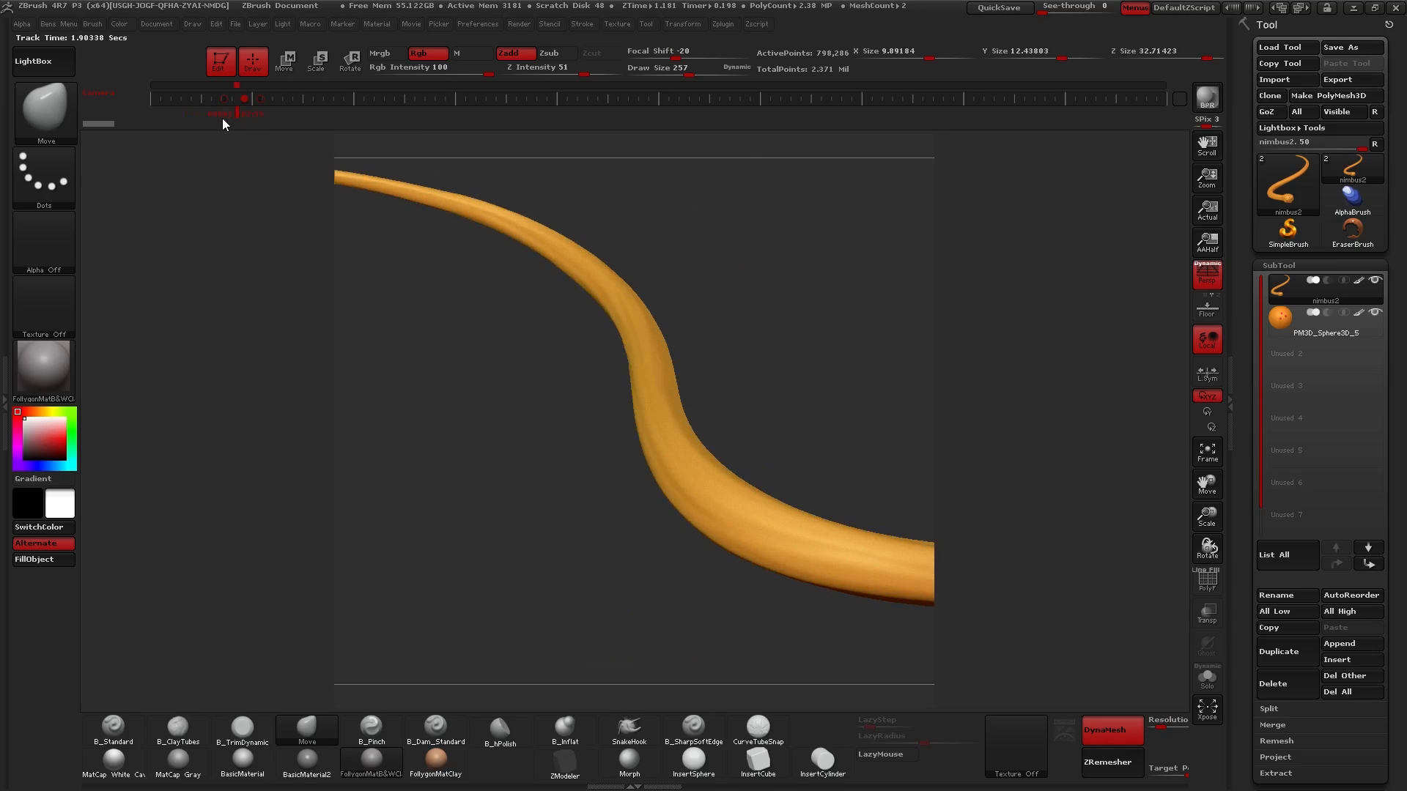
pyautogui.click(1015, 14)
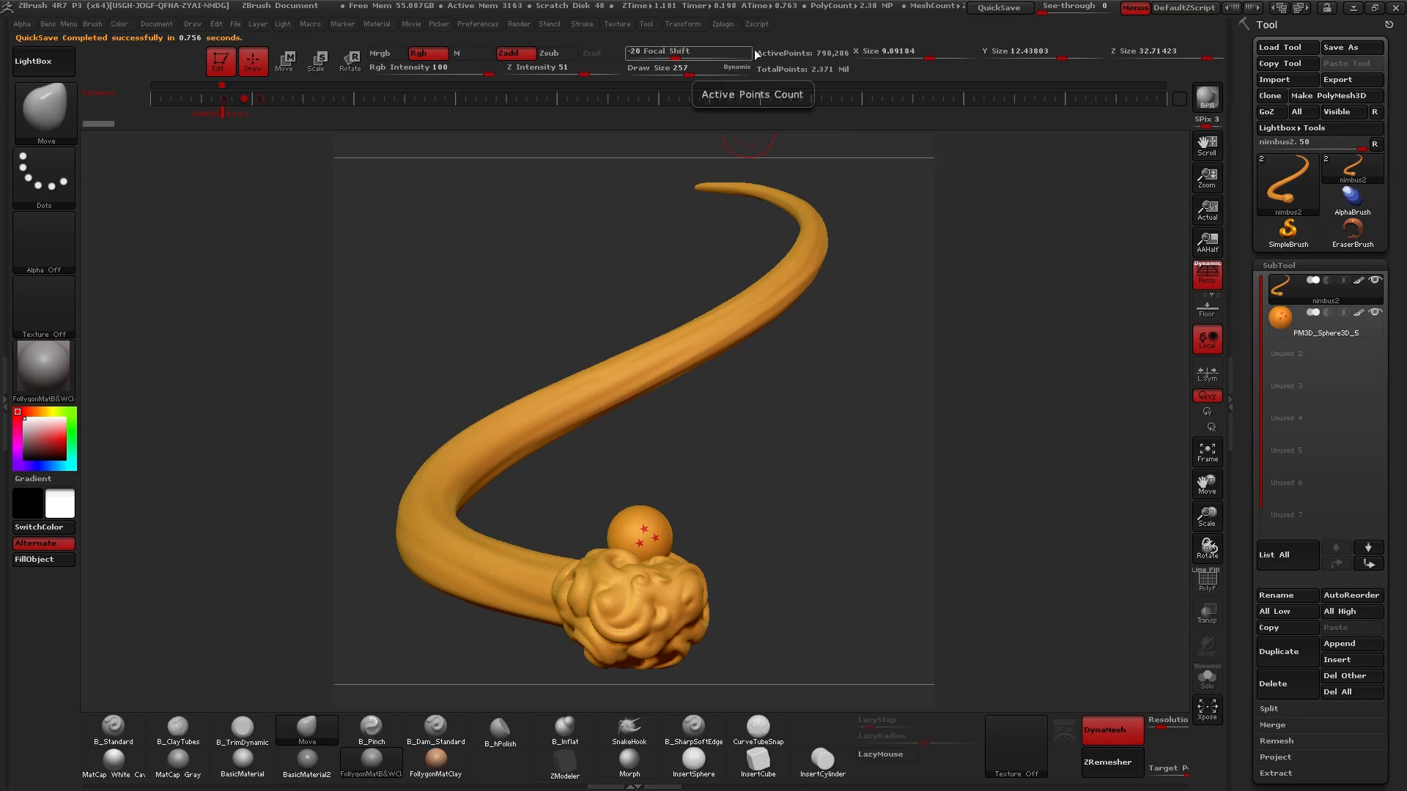
# - Enable Sss, AOcclusion and WaxPreview in the render properties
pyautogui.click(525, 25)
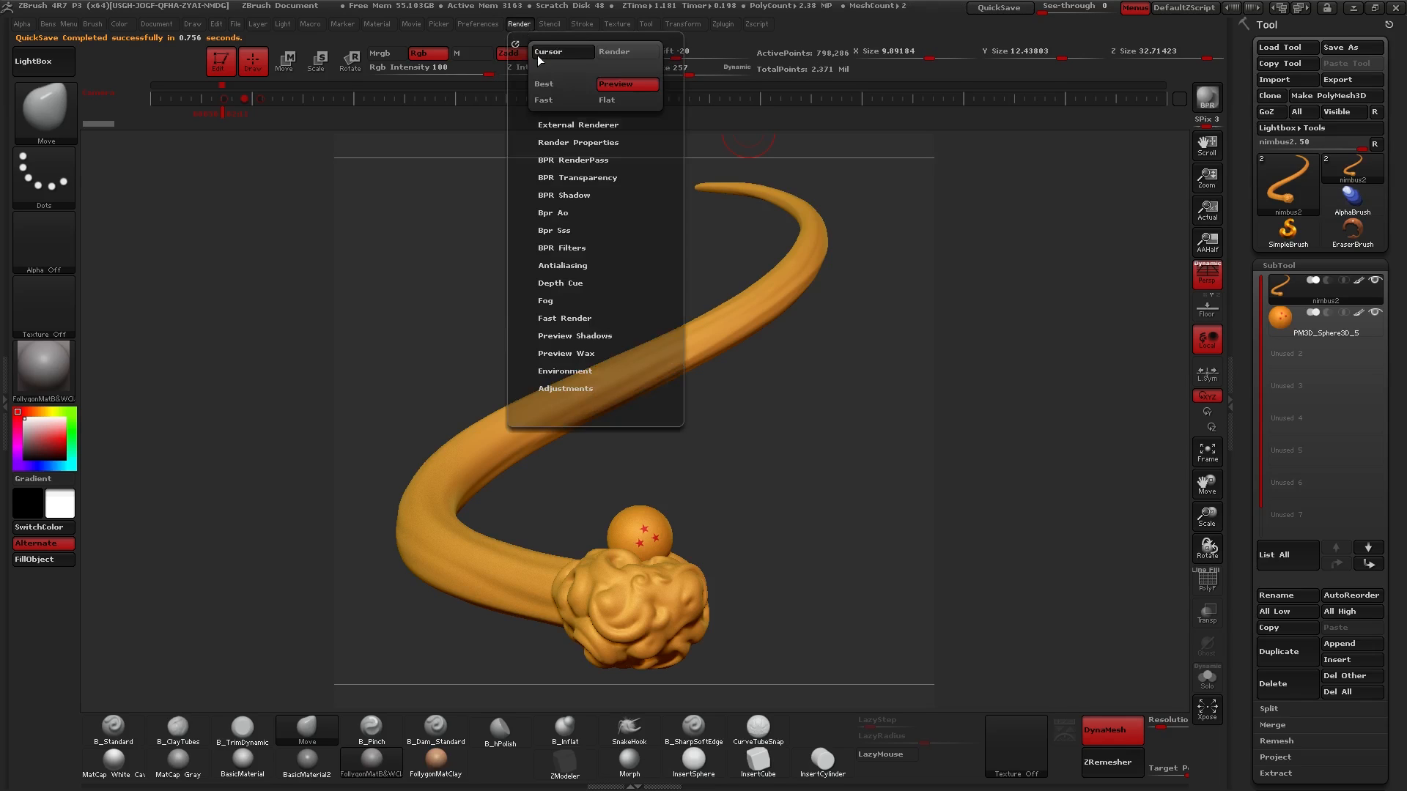
pyautogui.click(591, 143)
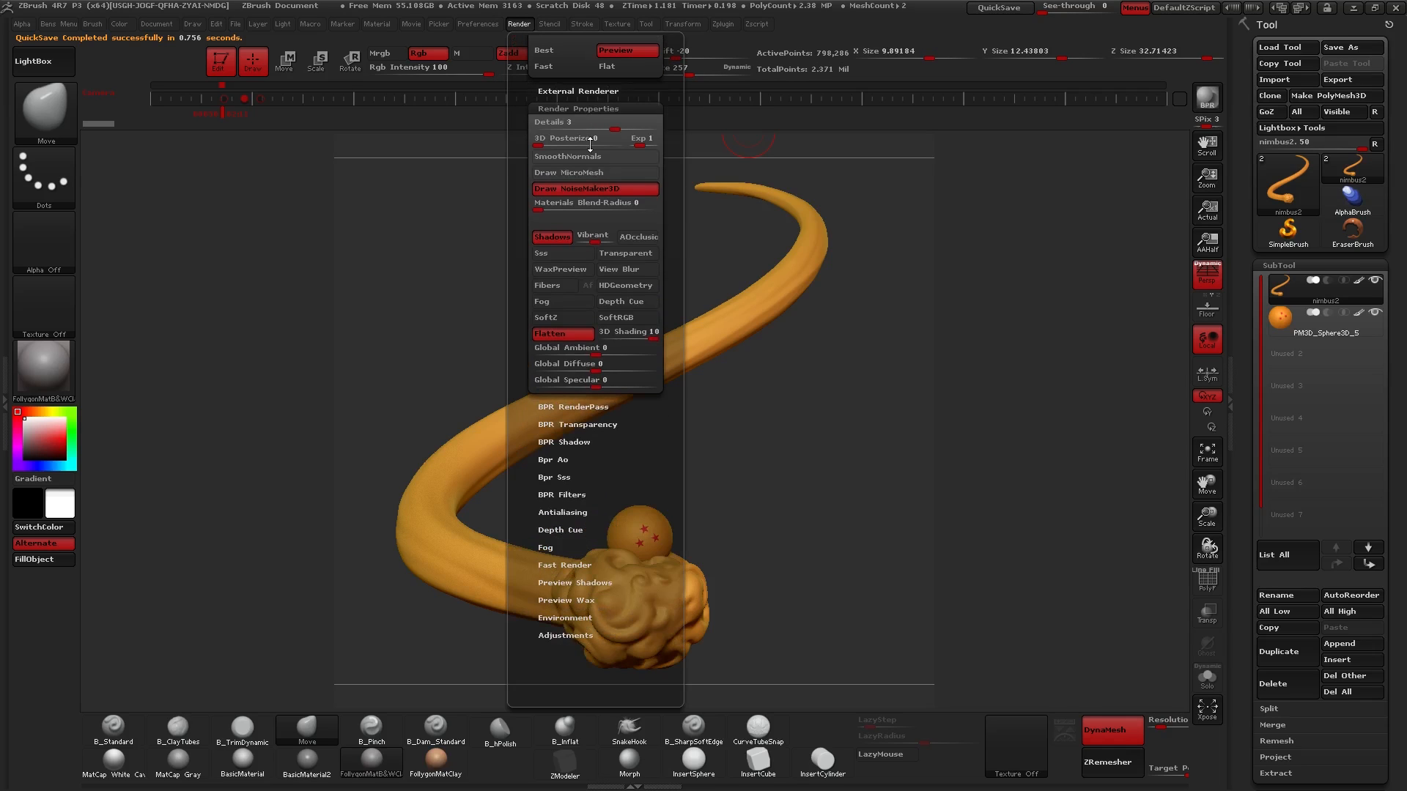
pyautogui.click(566, 255)
pyautogui.click(634, 238)
pyautogui.click(561, 268)
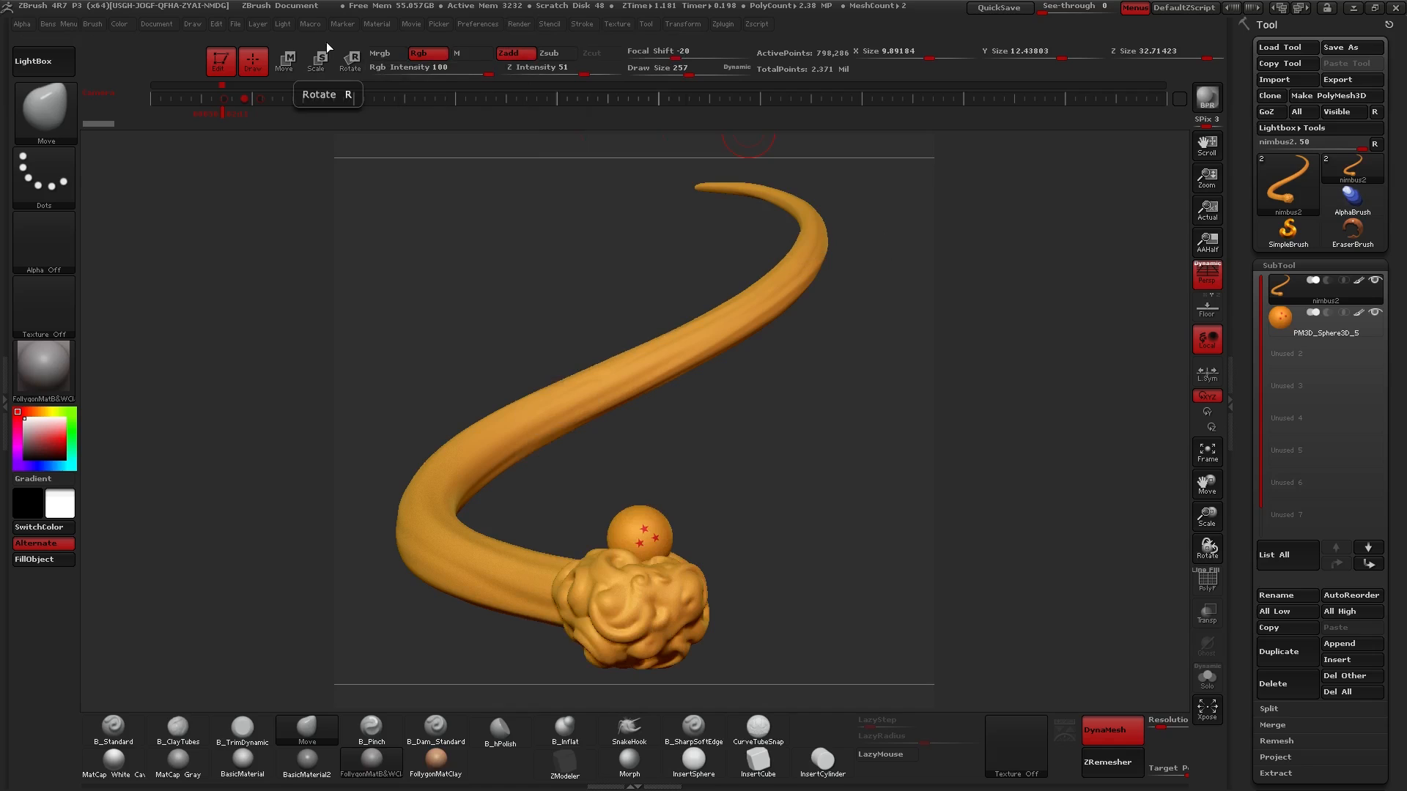
# - Reposition the main light on the light preview sphere so it shines from the upper centre
pyautogui.click(282, 22)
pyautogui.click(329, 89)
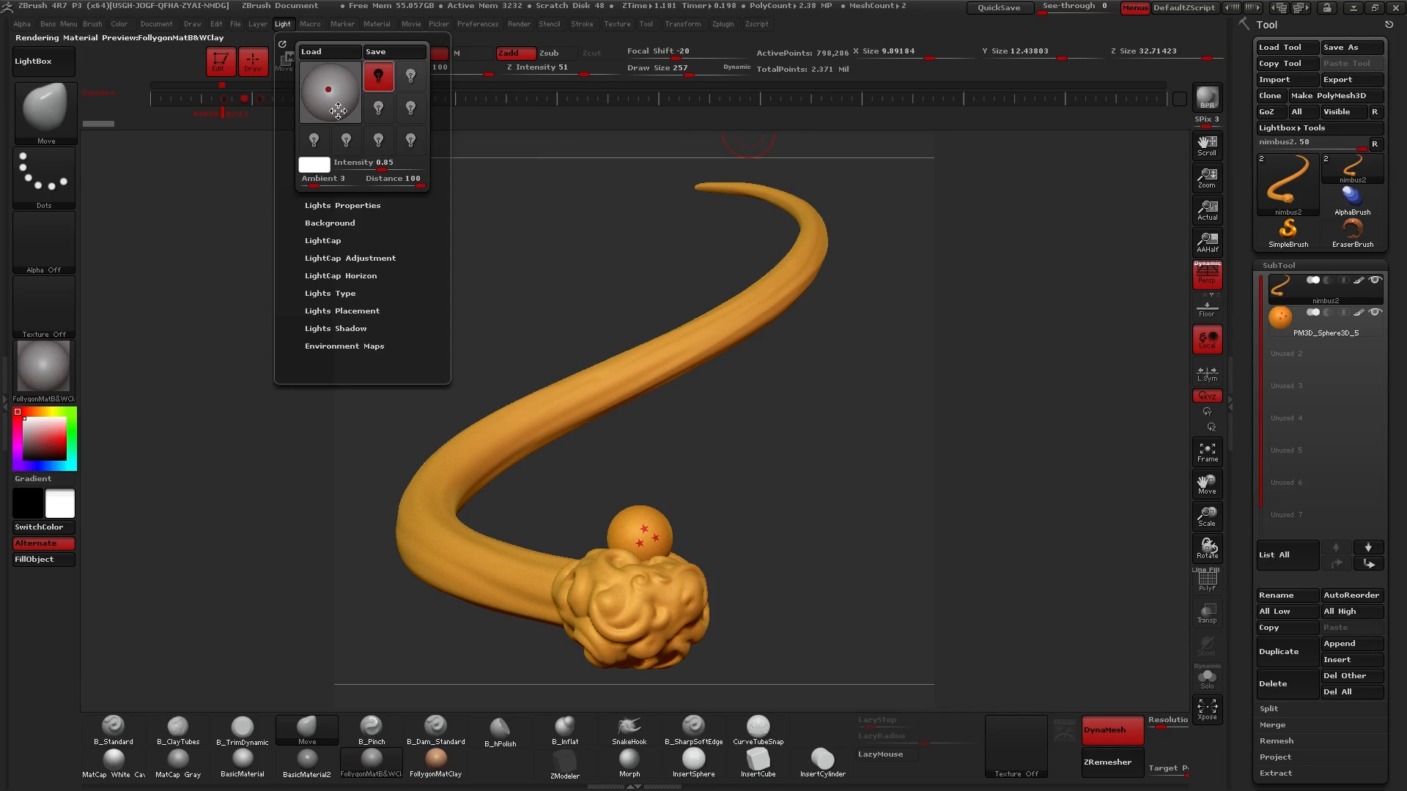
pyautogui.moveTo(329, 98); pyautogui.dragTo(313, 93)
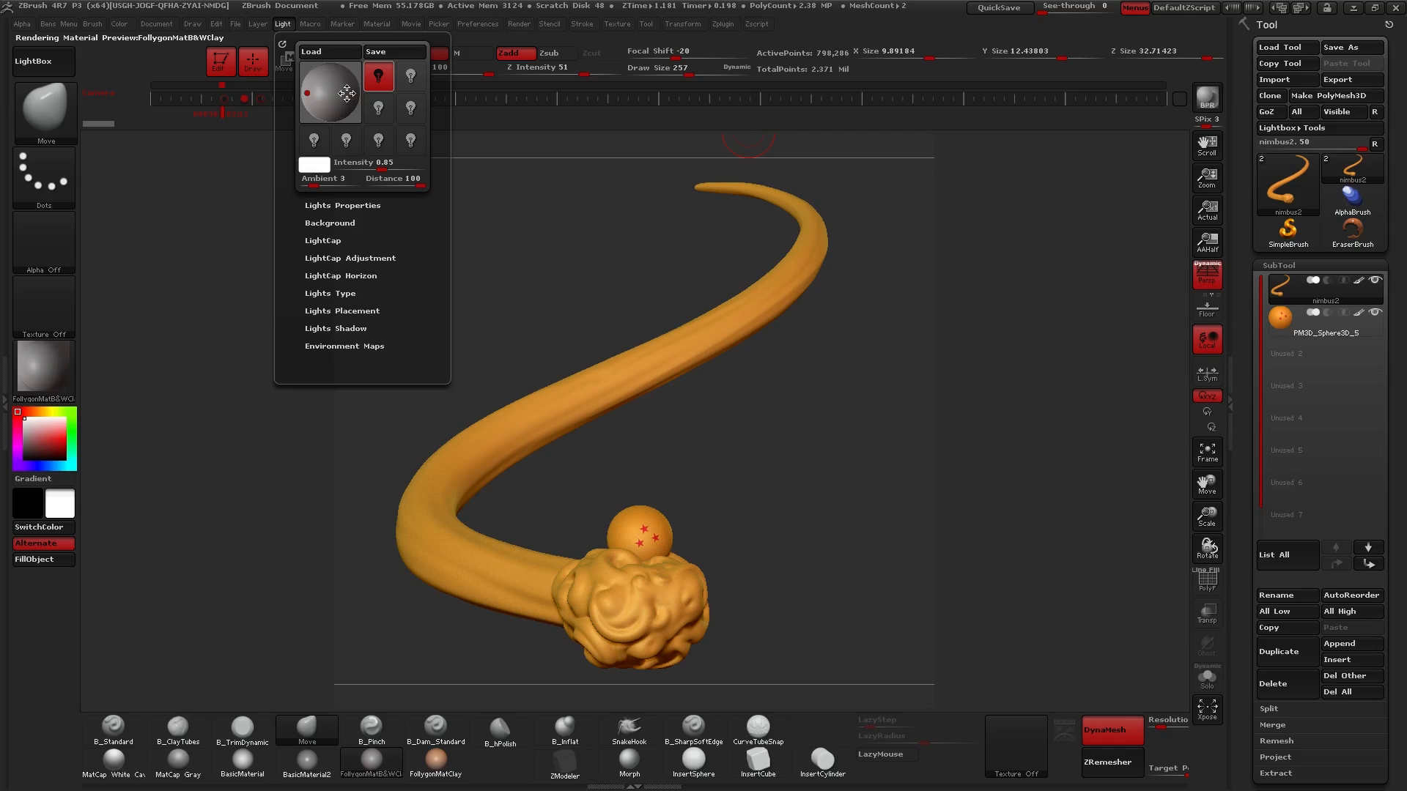
pyautogui.click(332, 77)
pyautogui.moveTo(331, 79); pyautogui.dragTo(329, 76)
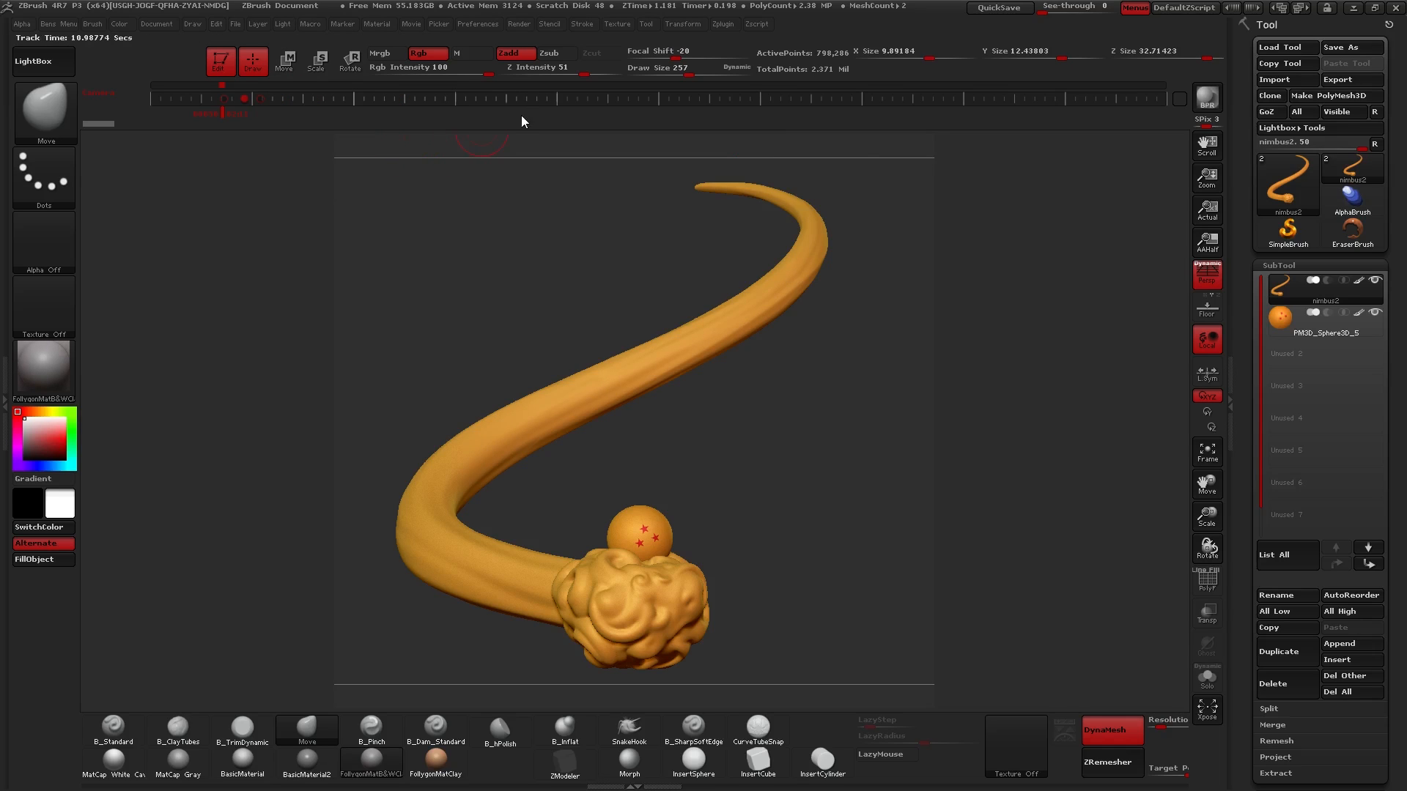
# - Render the model with the Best renderer and open the document's image export options
pyautogui.click(519, 25)
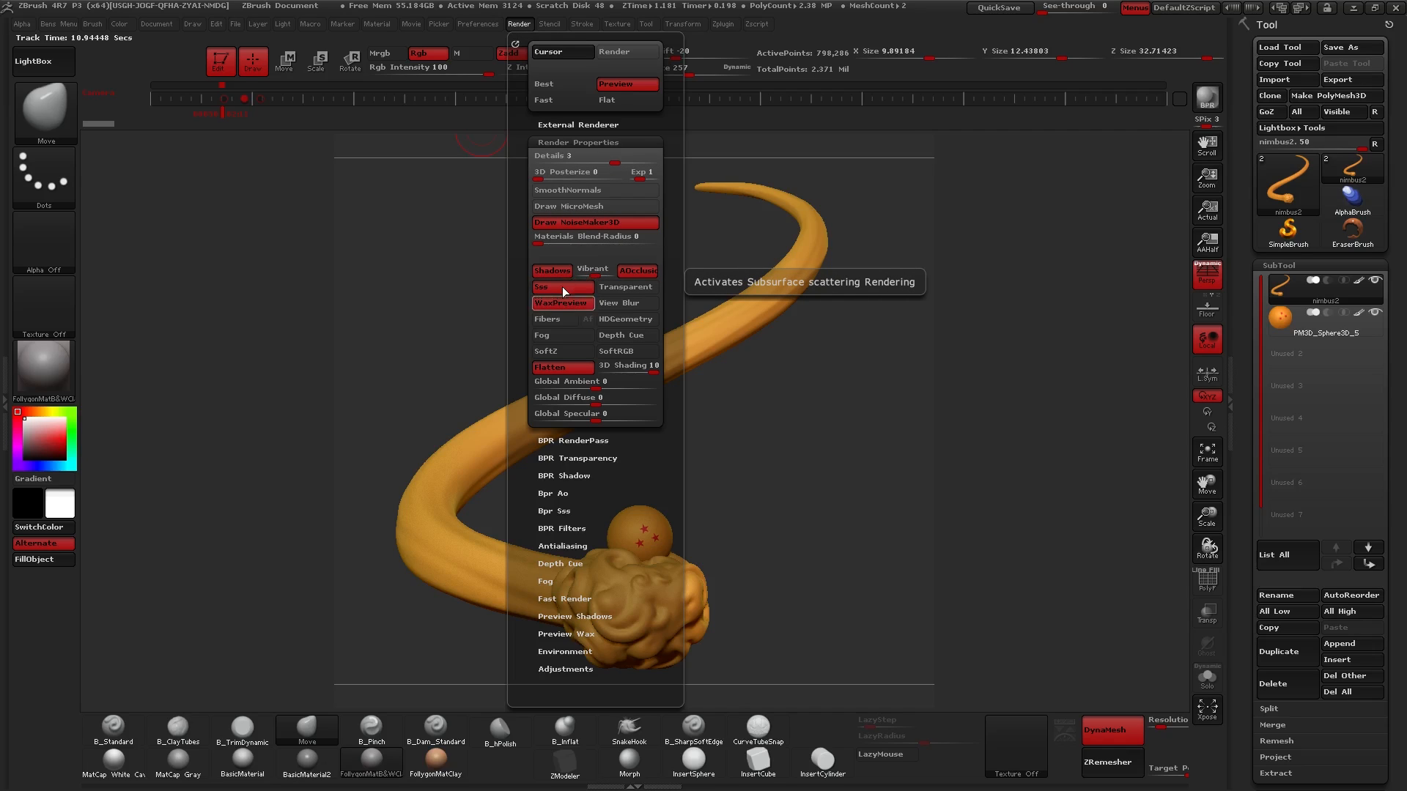
pyautogui.click(575, 84)
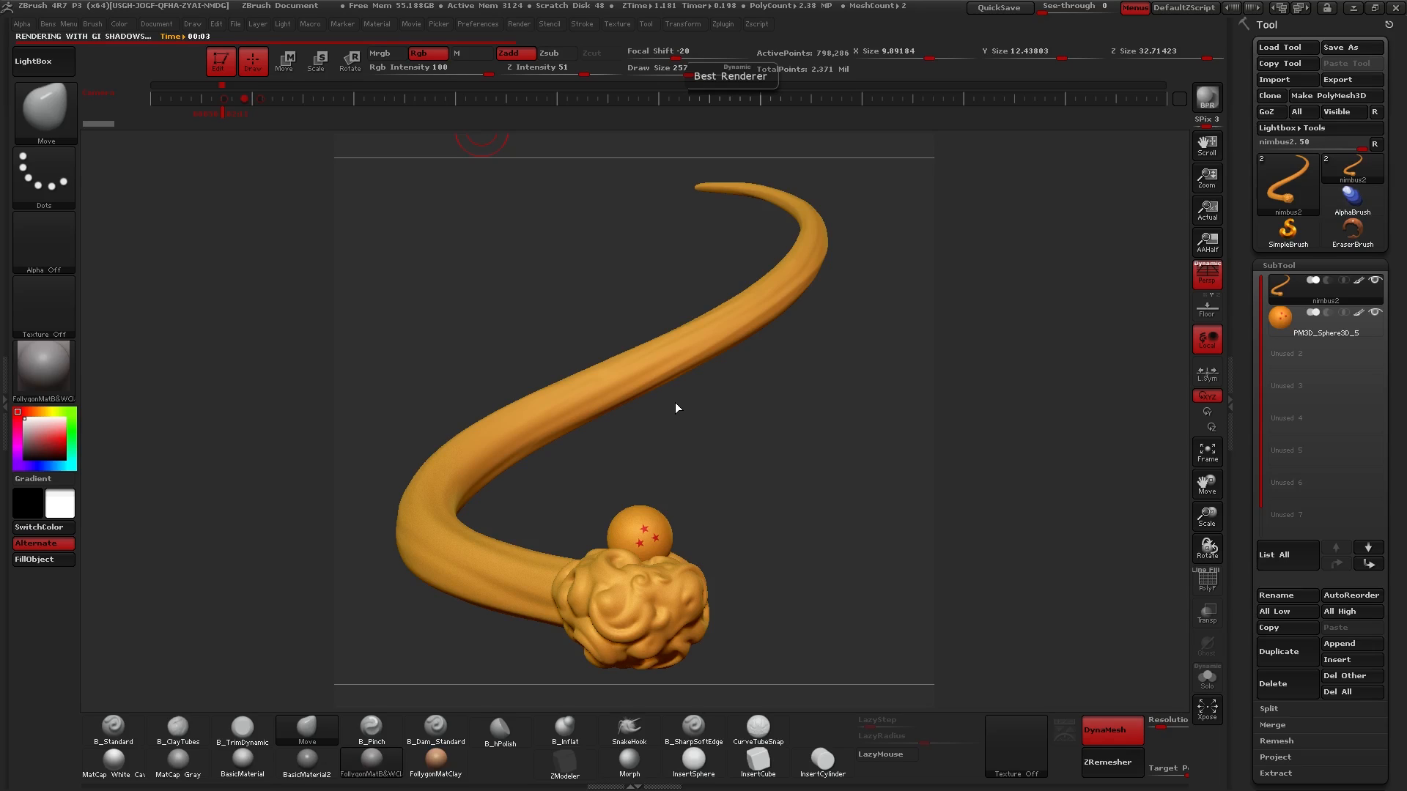
pyautogui.click(161, 24)
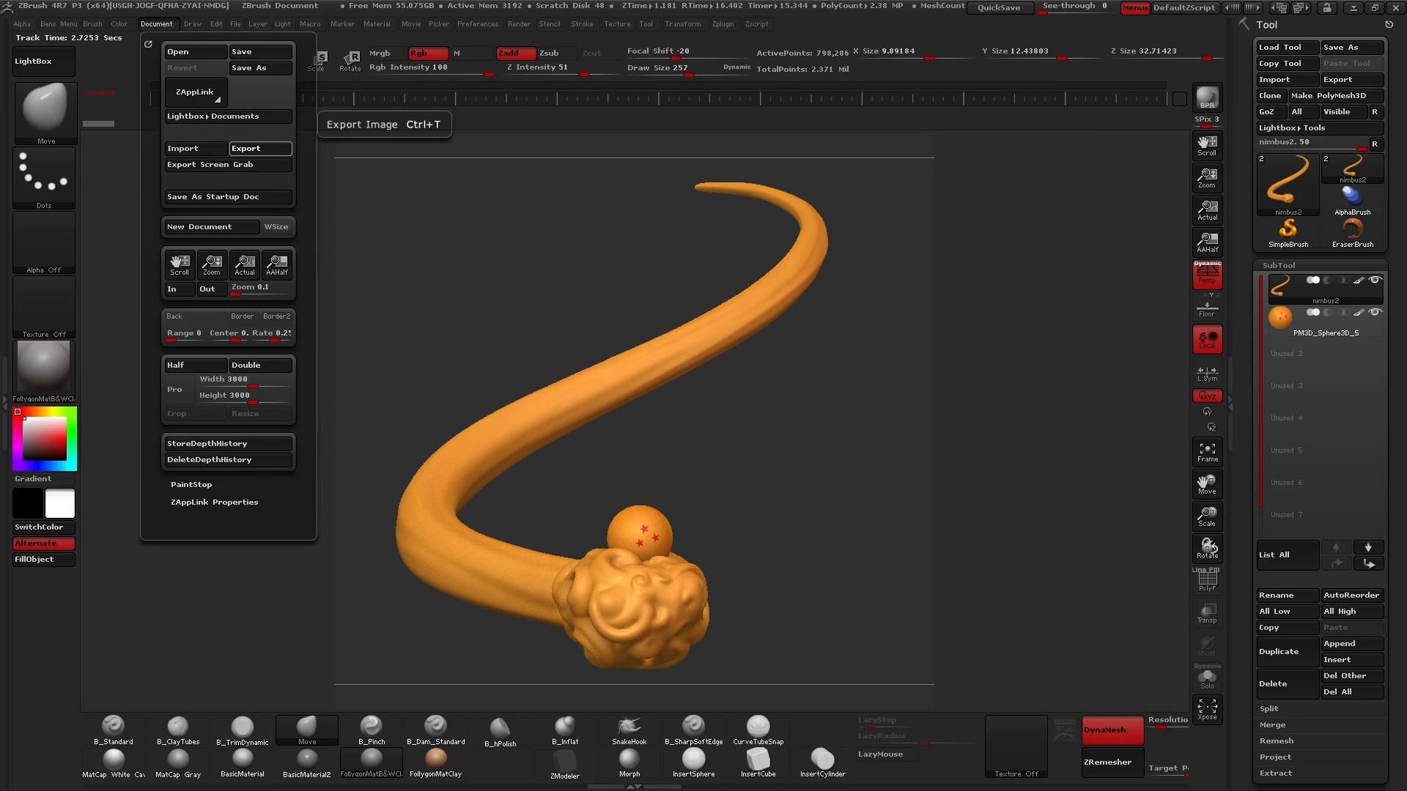
# - Switch to the Preview renderer, run a BPR render of the model and display its BPR render passes
pyautogui.click(515, 28)
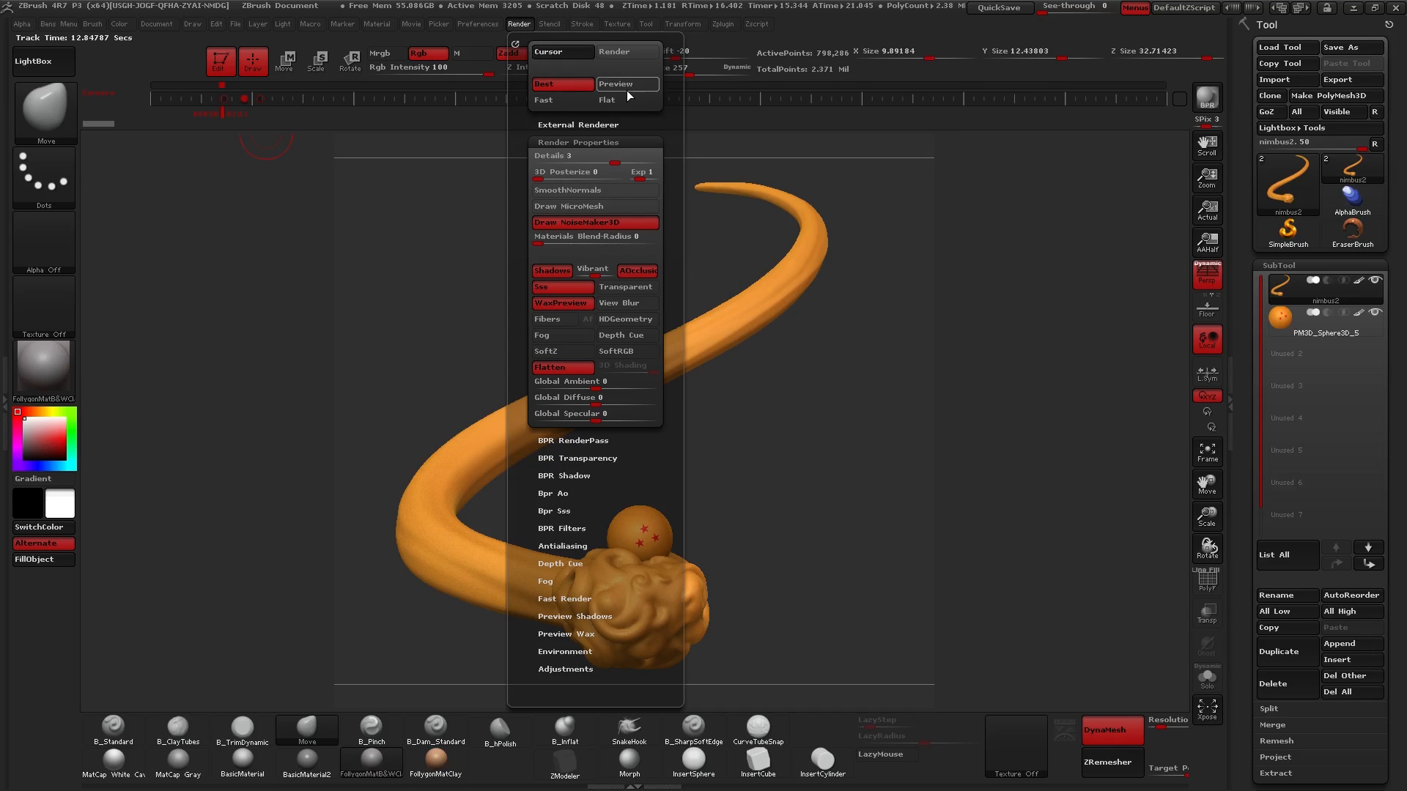
pyautogui.click(1209, 93)
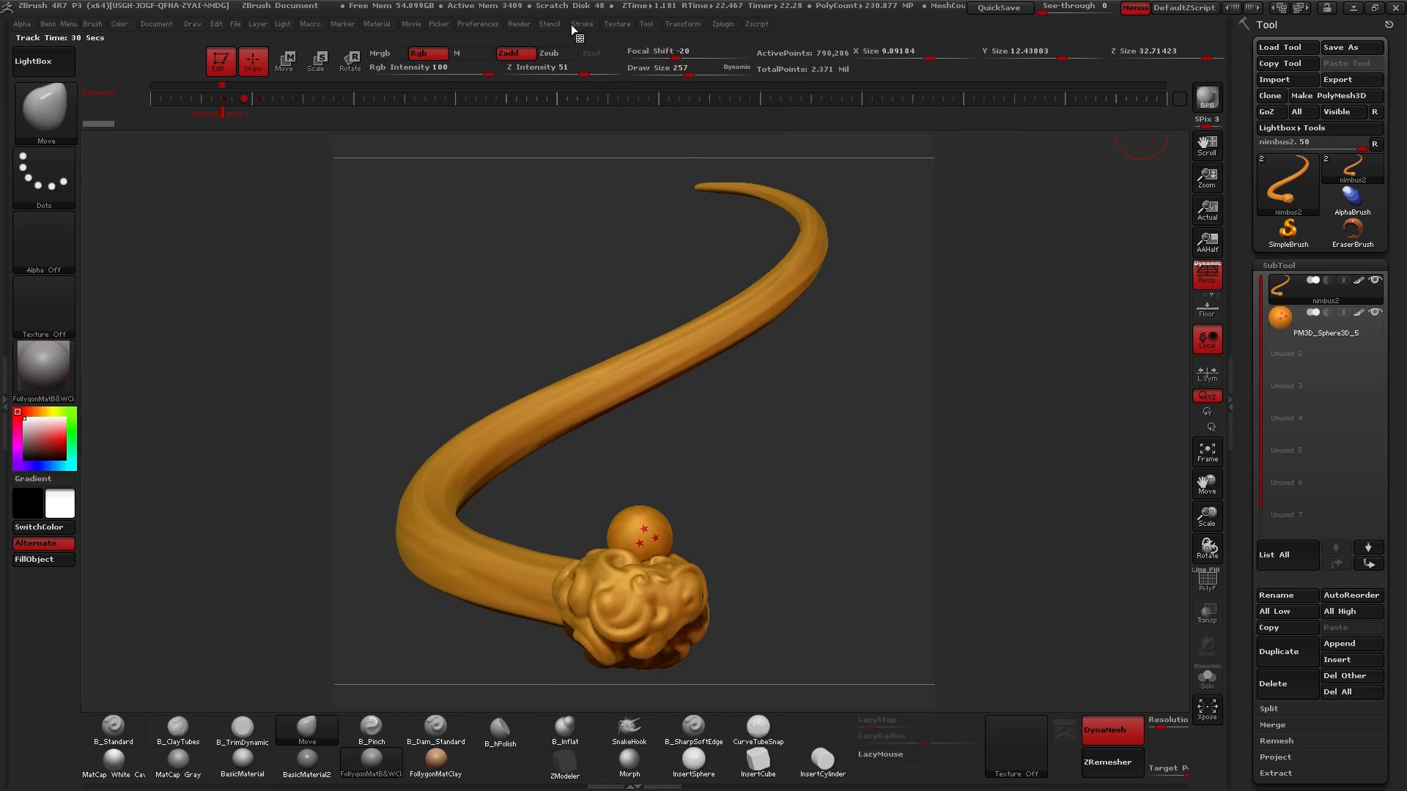
pyautogui.click(525, 23)
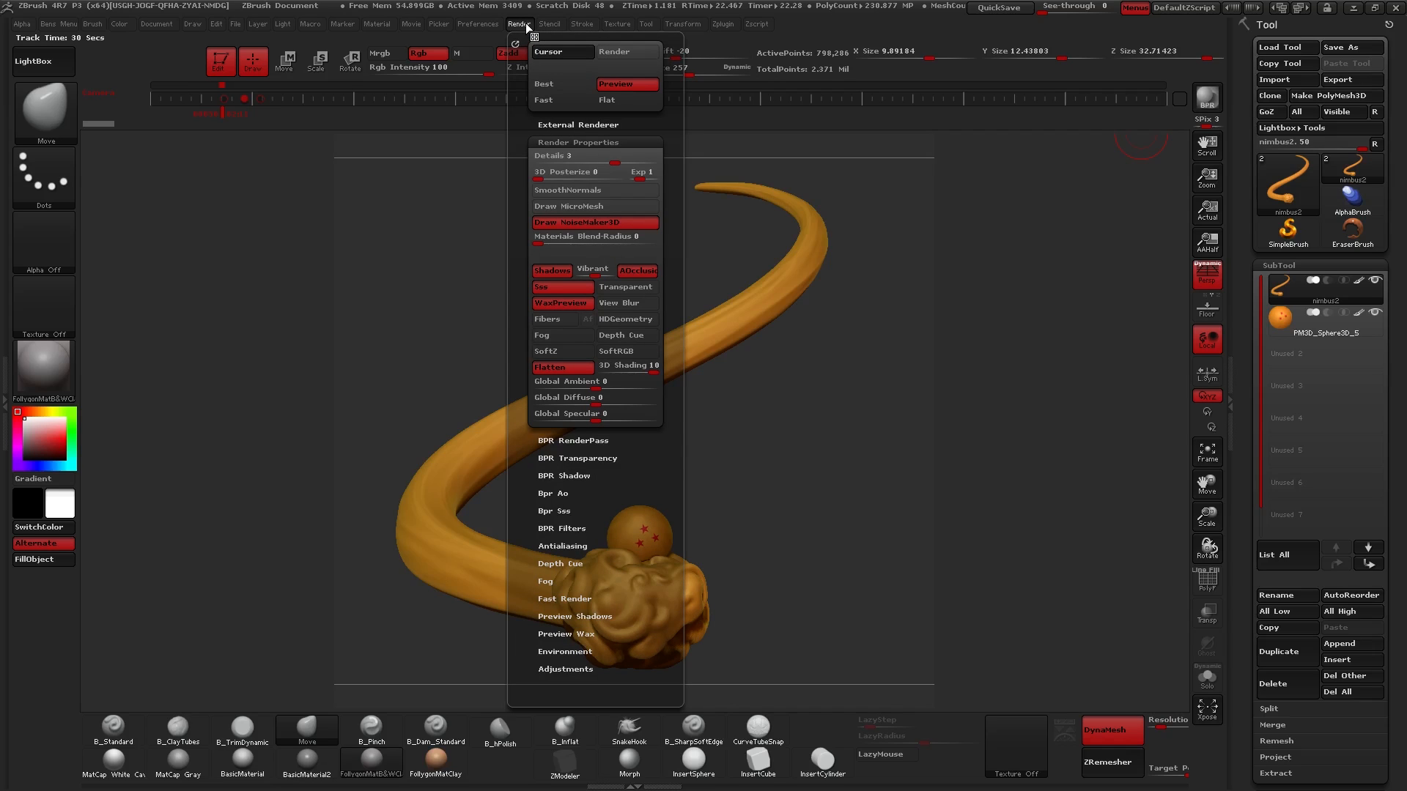
pyautogui.click(586, 441)
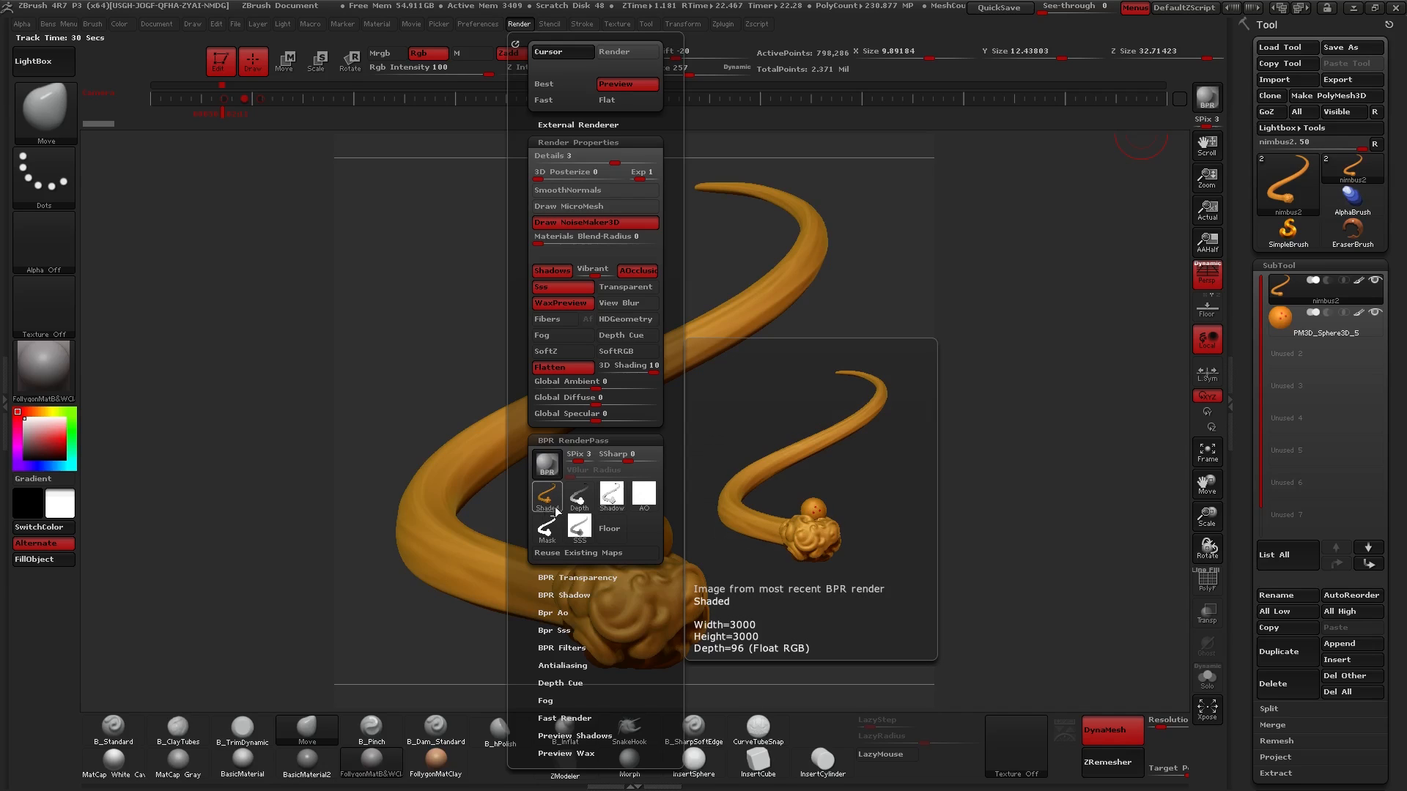
# - Export the Shaded image from the BPR render passes
pyautogui.moveTo(644, 510)
pyautogui.click(542, 497)
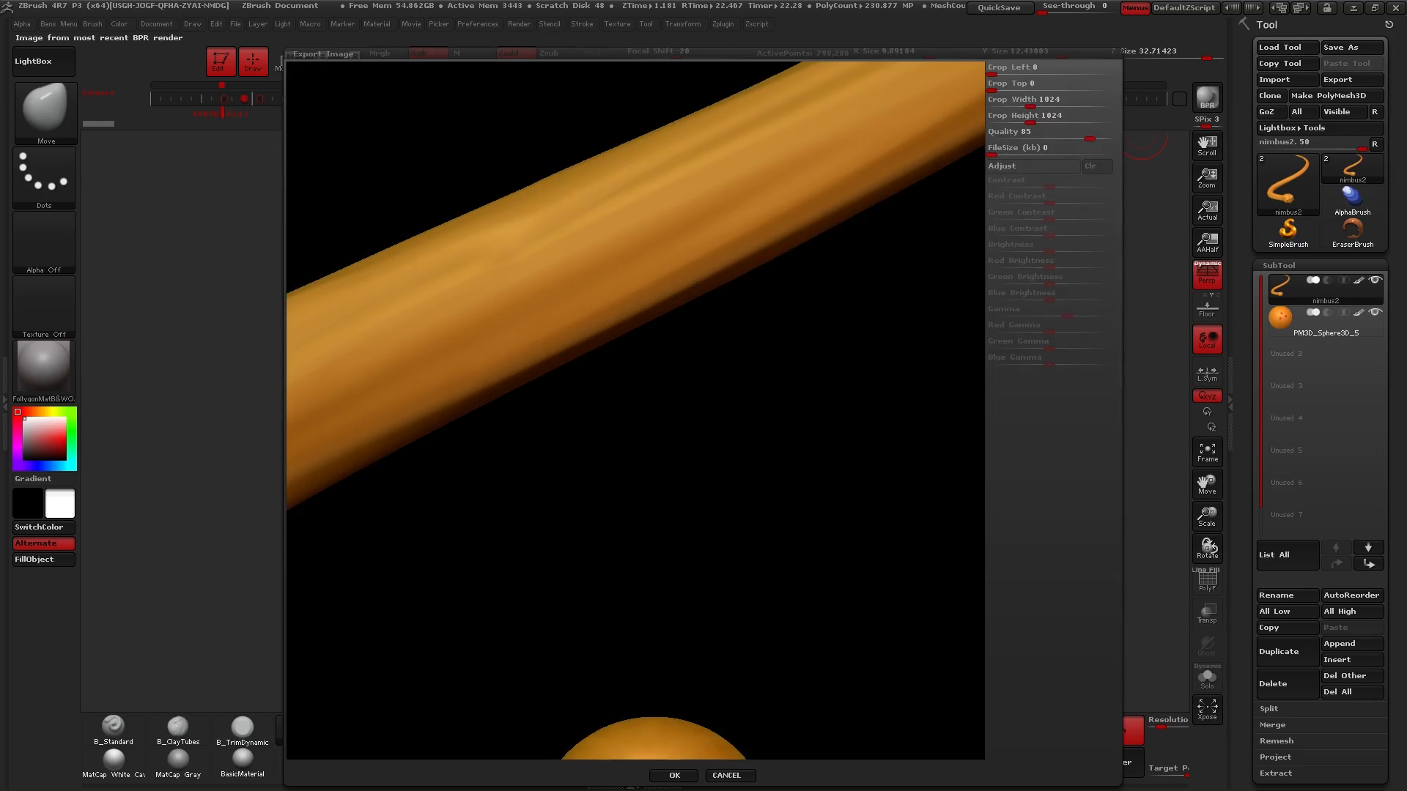
pyautogui.click(672, 773)
pyautogui.moveTo(519, 24)
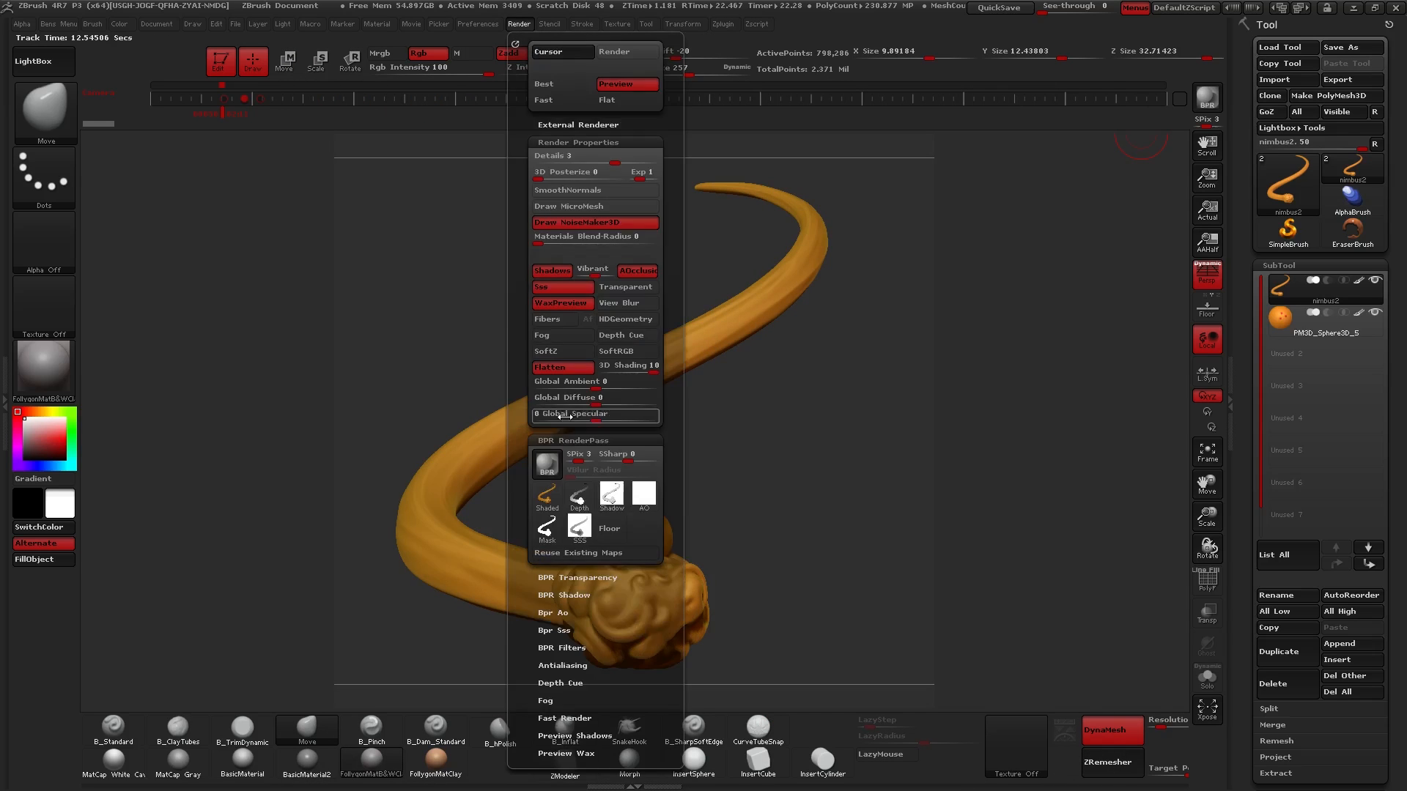
# - Turn off polypaint on all subtools and apply the Flat Color material
pyautogui.keyDown('shift'); pyautogui.click(1359, 282); pyautogui.keyUp('shift')
pyautogui.moveTo(1361, 283)
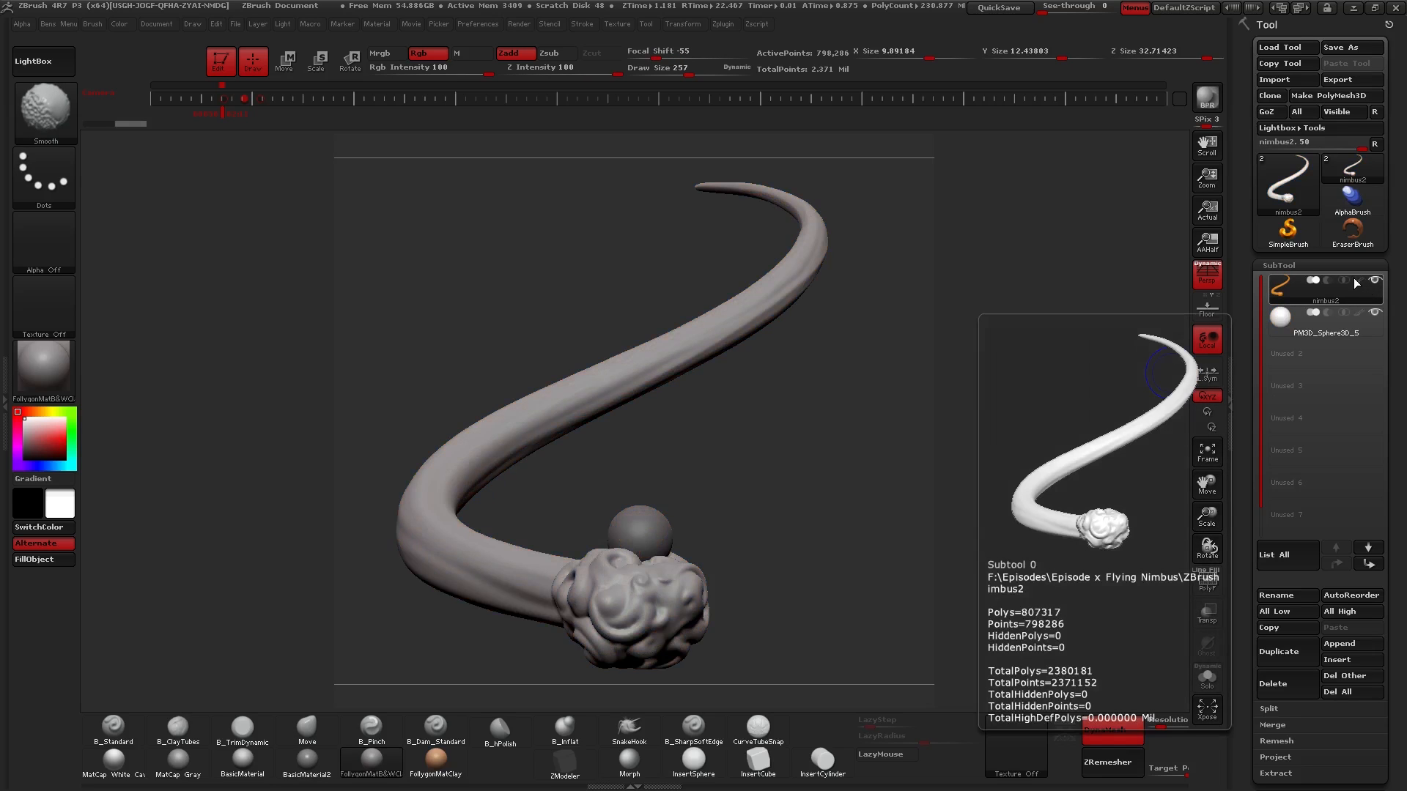
pyautogui.click(47, 380)
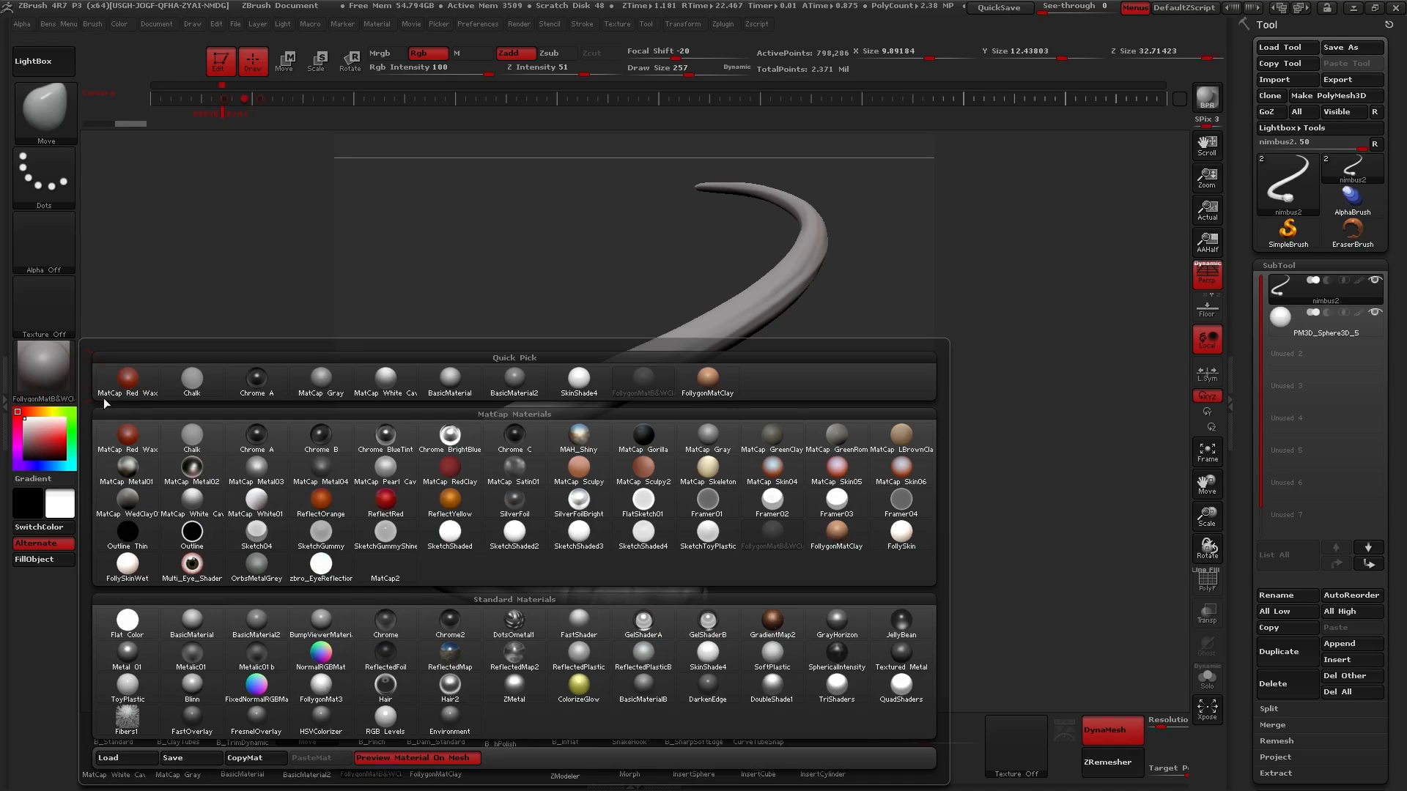
pyautogui.click(126, 636)
# - Using the B_Standard brush in Mrgb mode, fill the nimbus2 subtool with pure red
pyautogui.press('b')
pyautogui.press('s')
pyautogui.press('t')
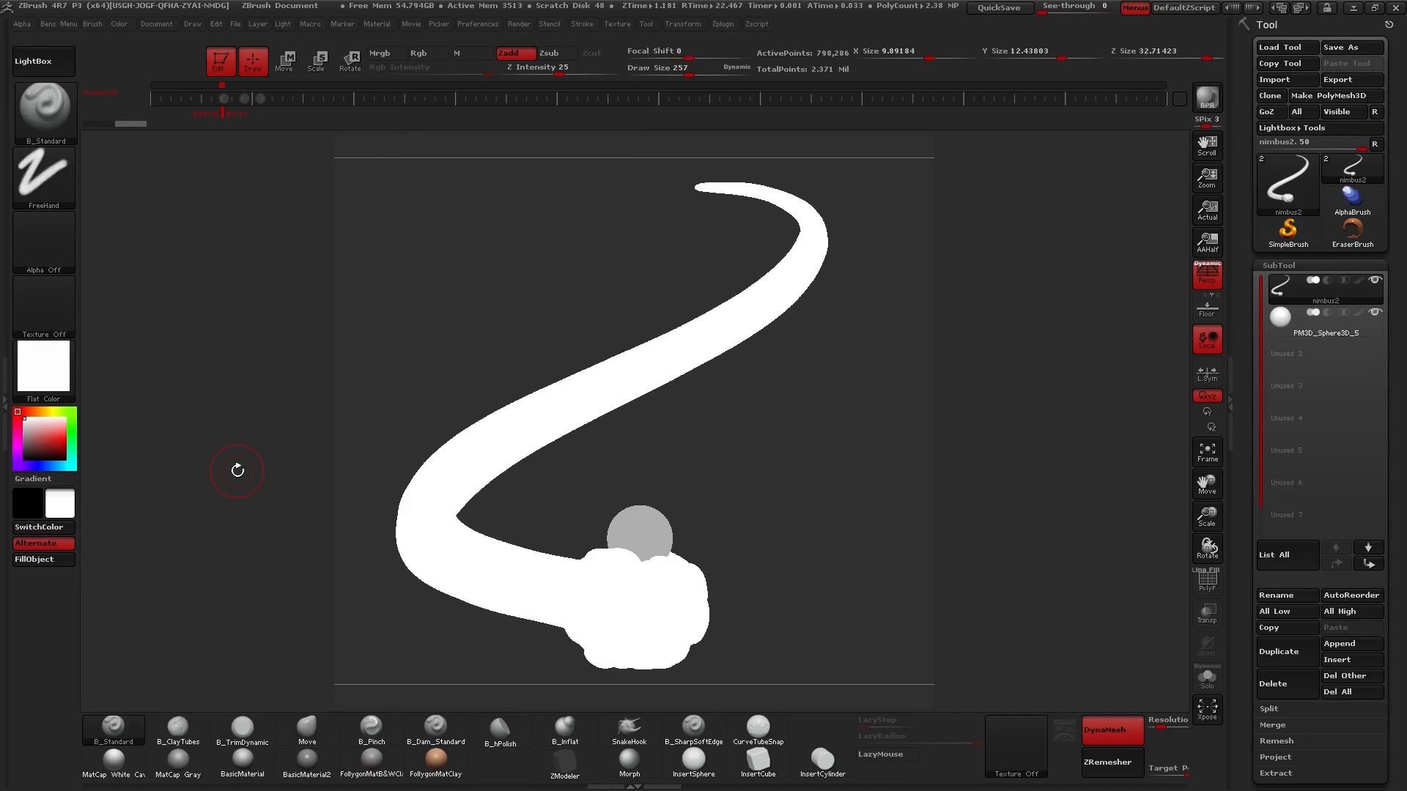
pyautogui.click(396, 56)
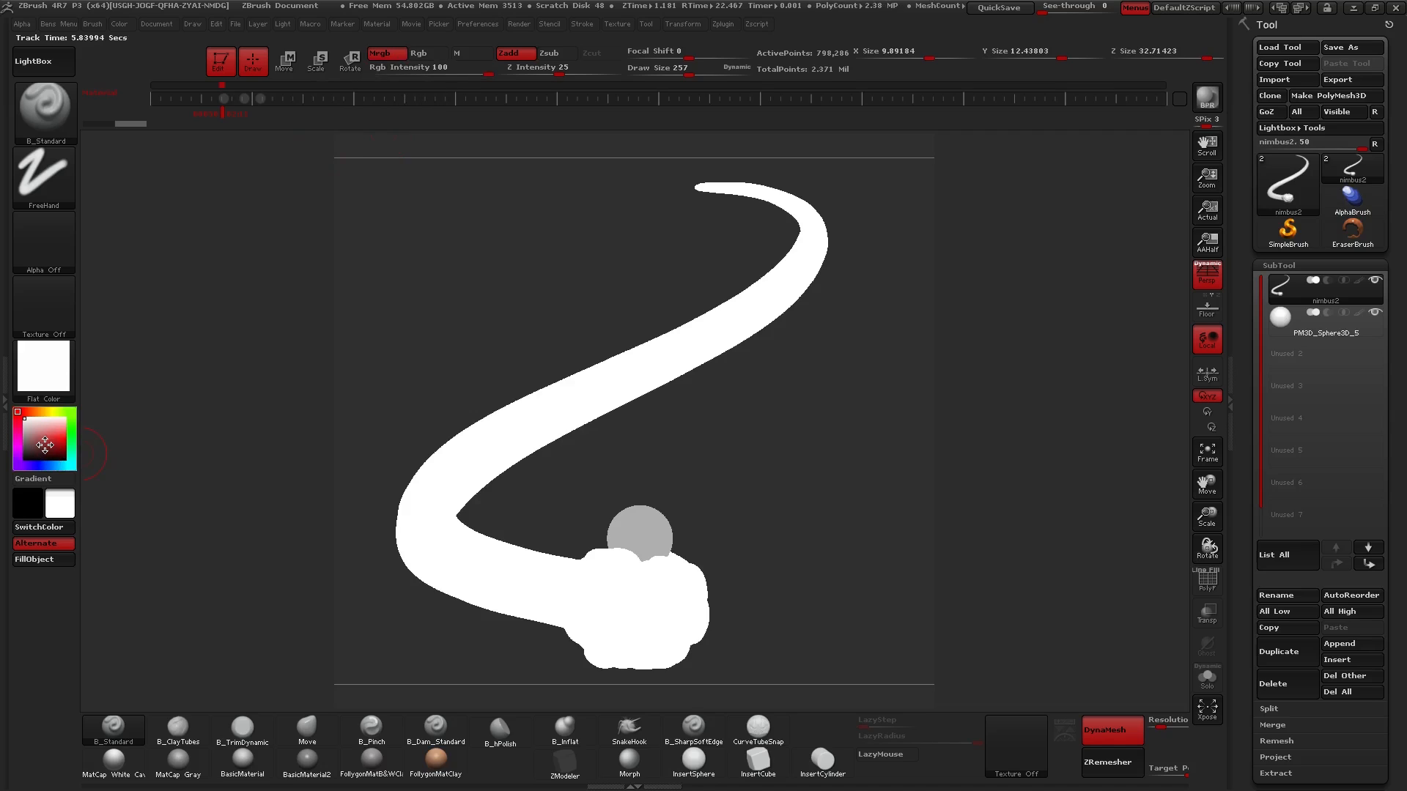
pyautogui.moveTo(45, 444); pyautogui.dragTo(66, 438)
pyautogui.click(44, 560)
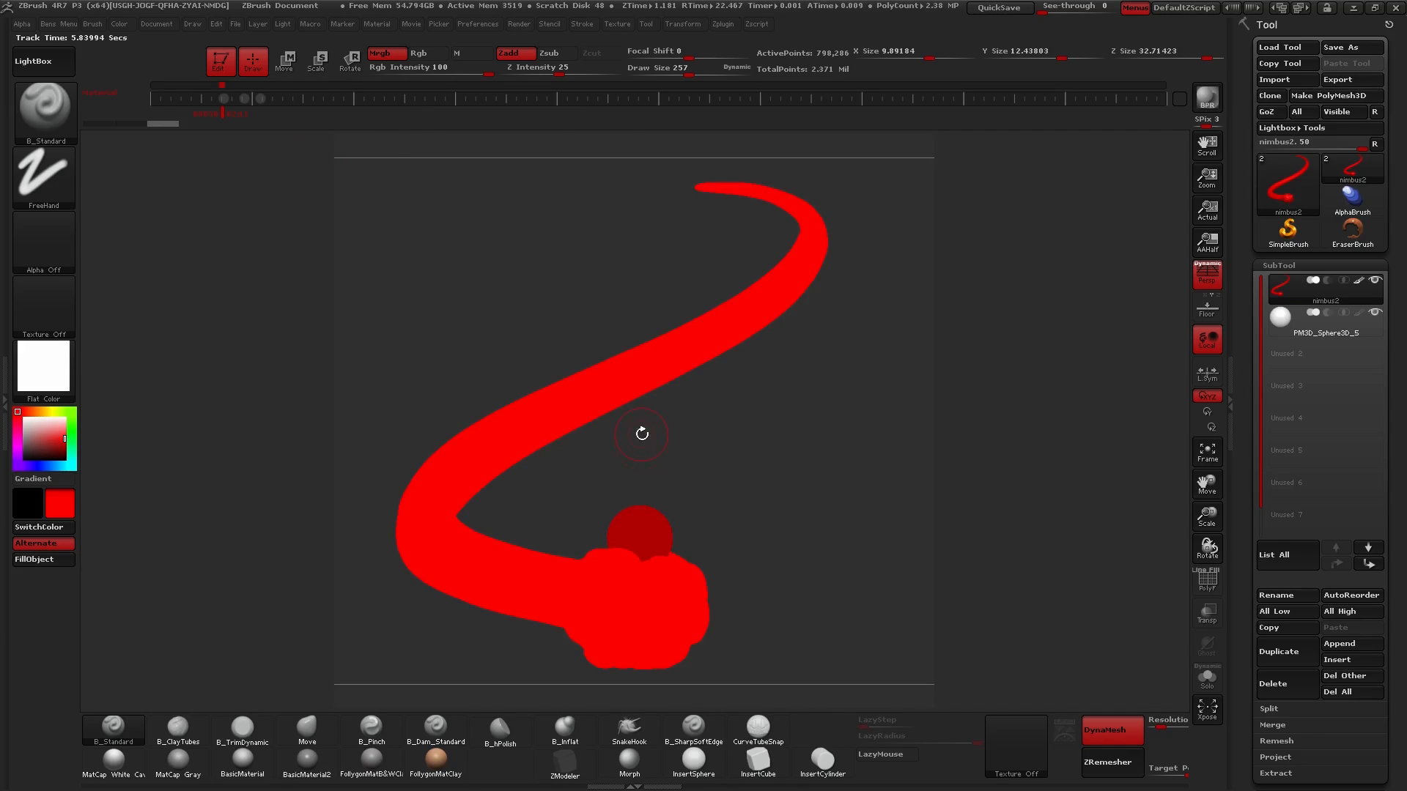
# - Fill the PM3D_Sphere3D_5 subtool with blue, RGB 0, 37, 251
pyautogui.click(1319, 323)
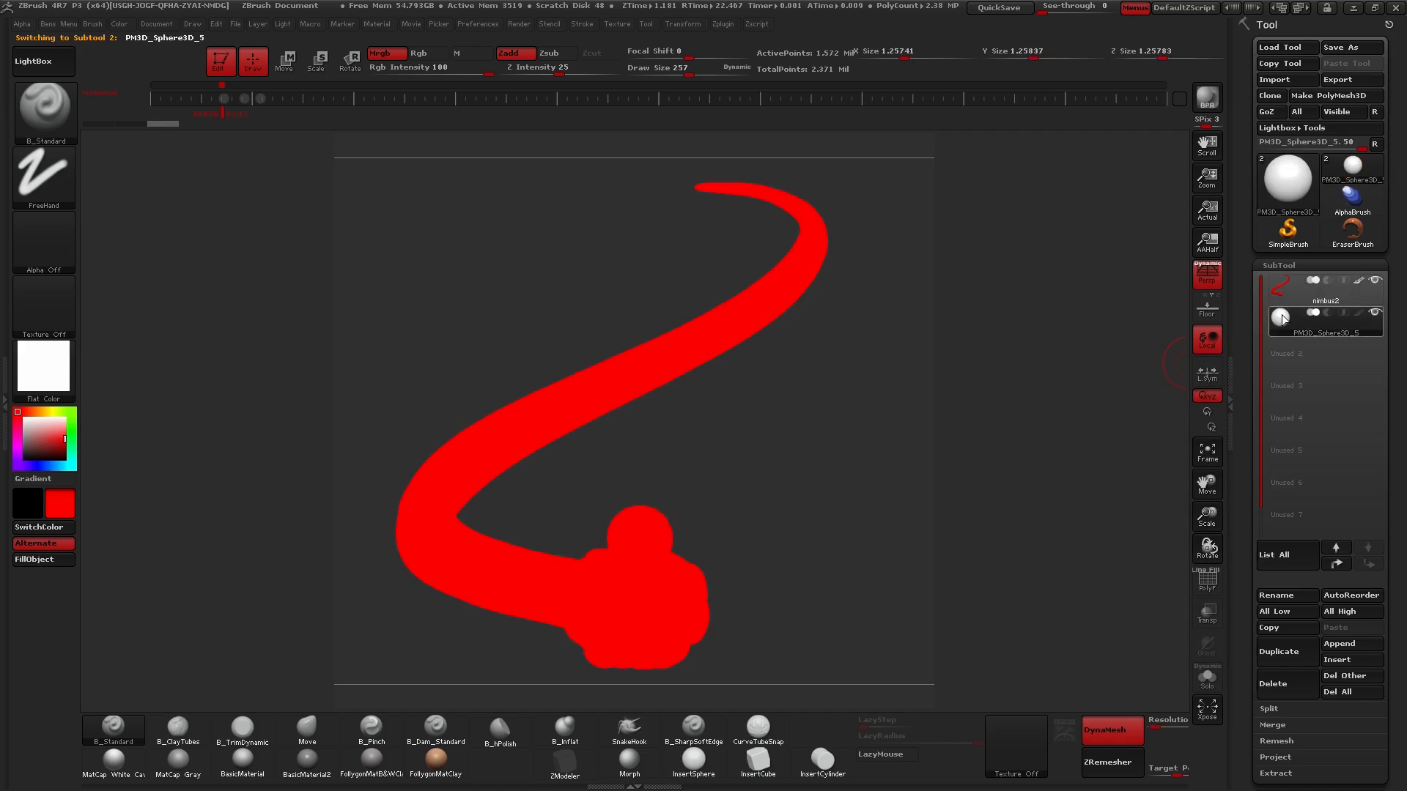
pyautogui.click(40, 466)
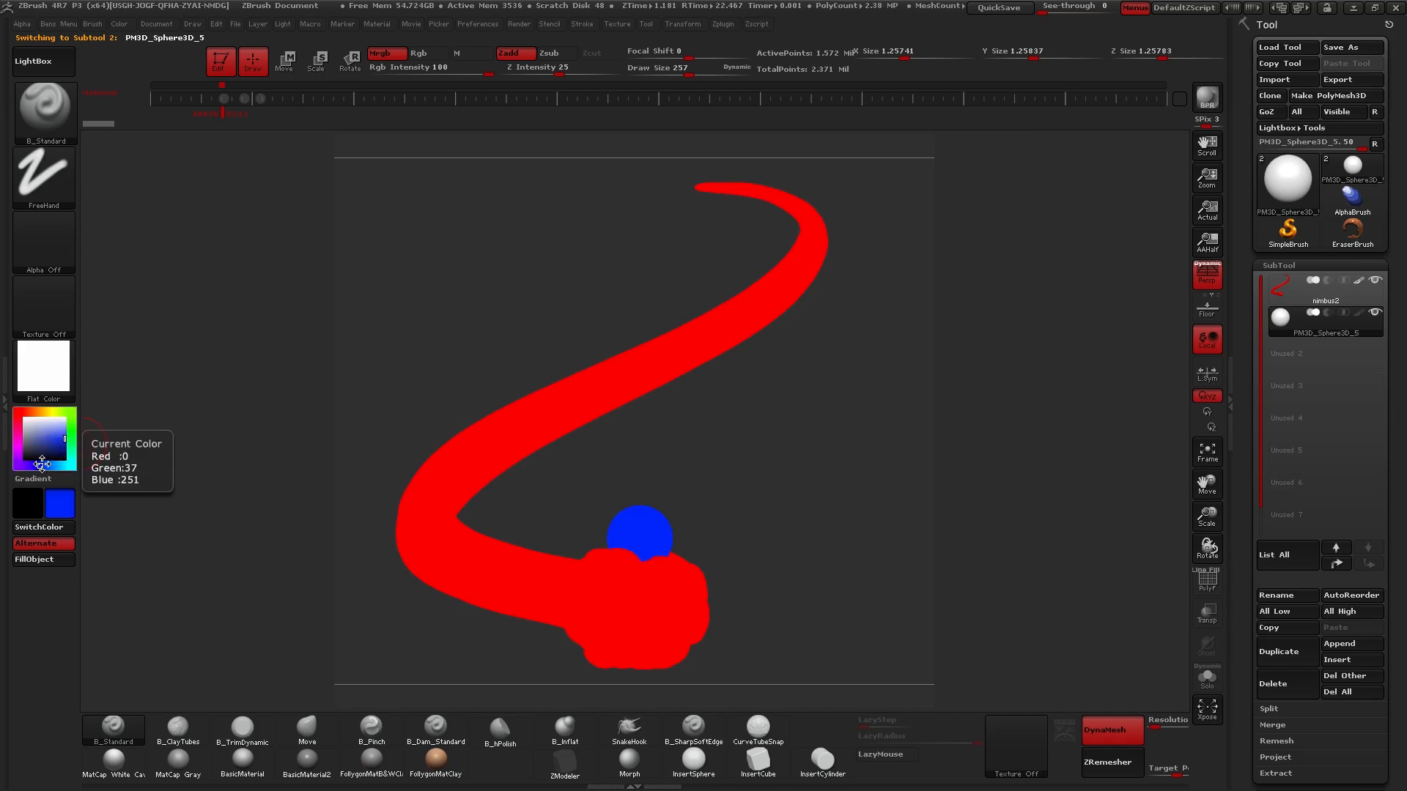
pyautogui.click(52, 560)
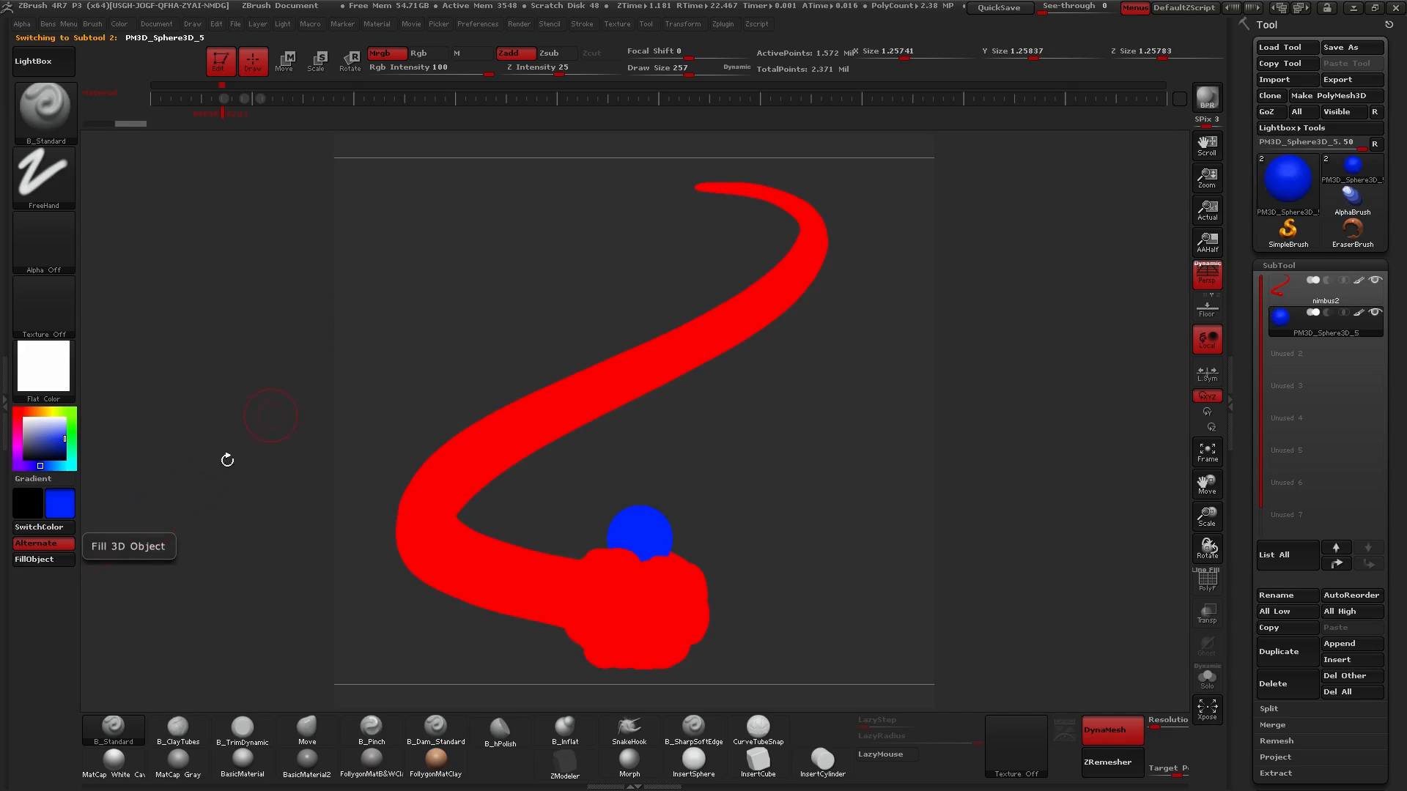
# - Disable WaxPreview, Sss, Shadows and AOcclusion in the render properties
pyautogui.click(519, 24)
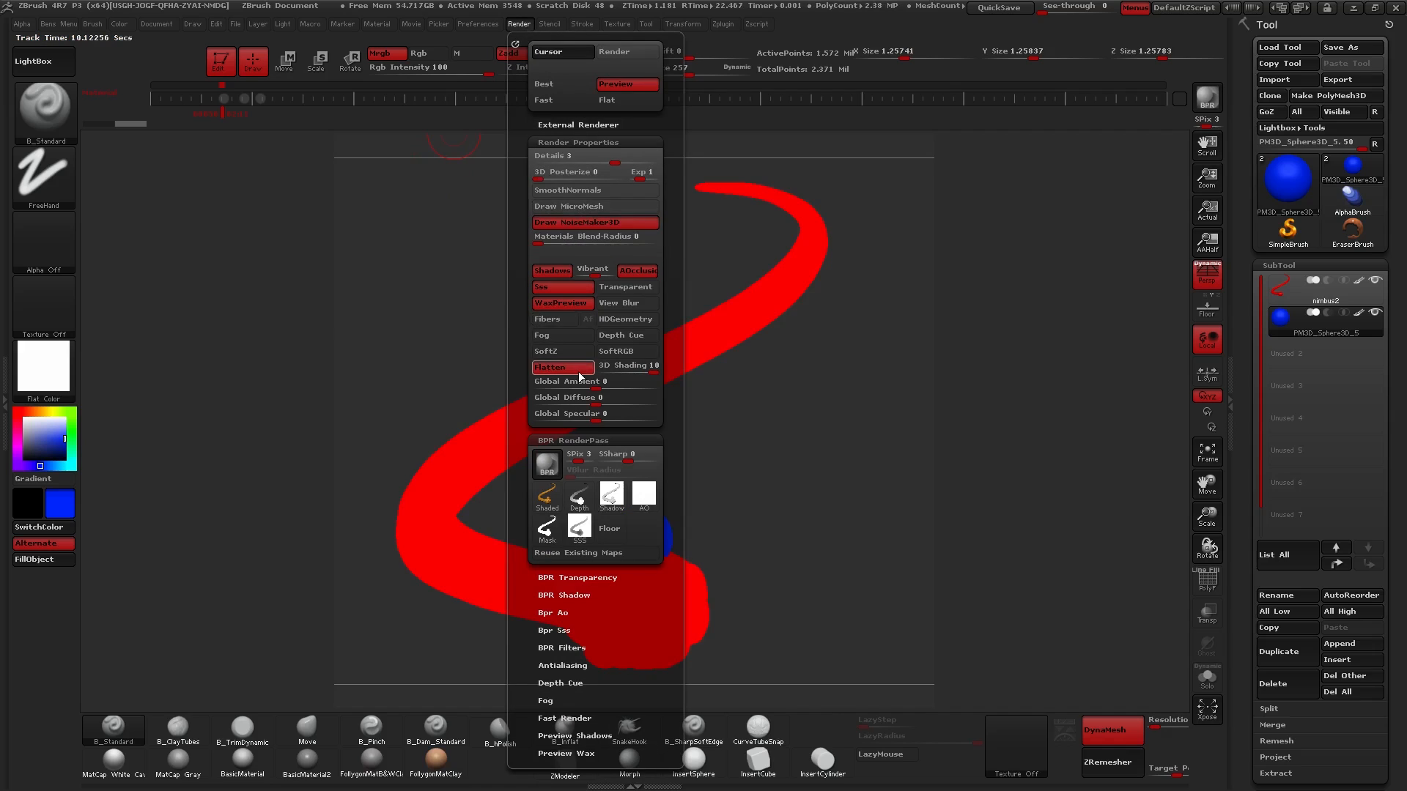
pyautogui.click(561, 302)
pyautogui.click(556, 287)
pyautogui.click(552, 270)
pyautogui.click(640, 270)
# - Run a BPR render of the red and blue model and export its Shaded pass as the colour ID mask
pyautogui.click(551, 460)
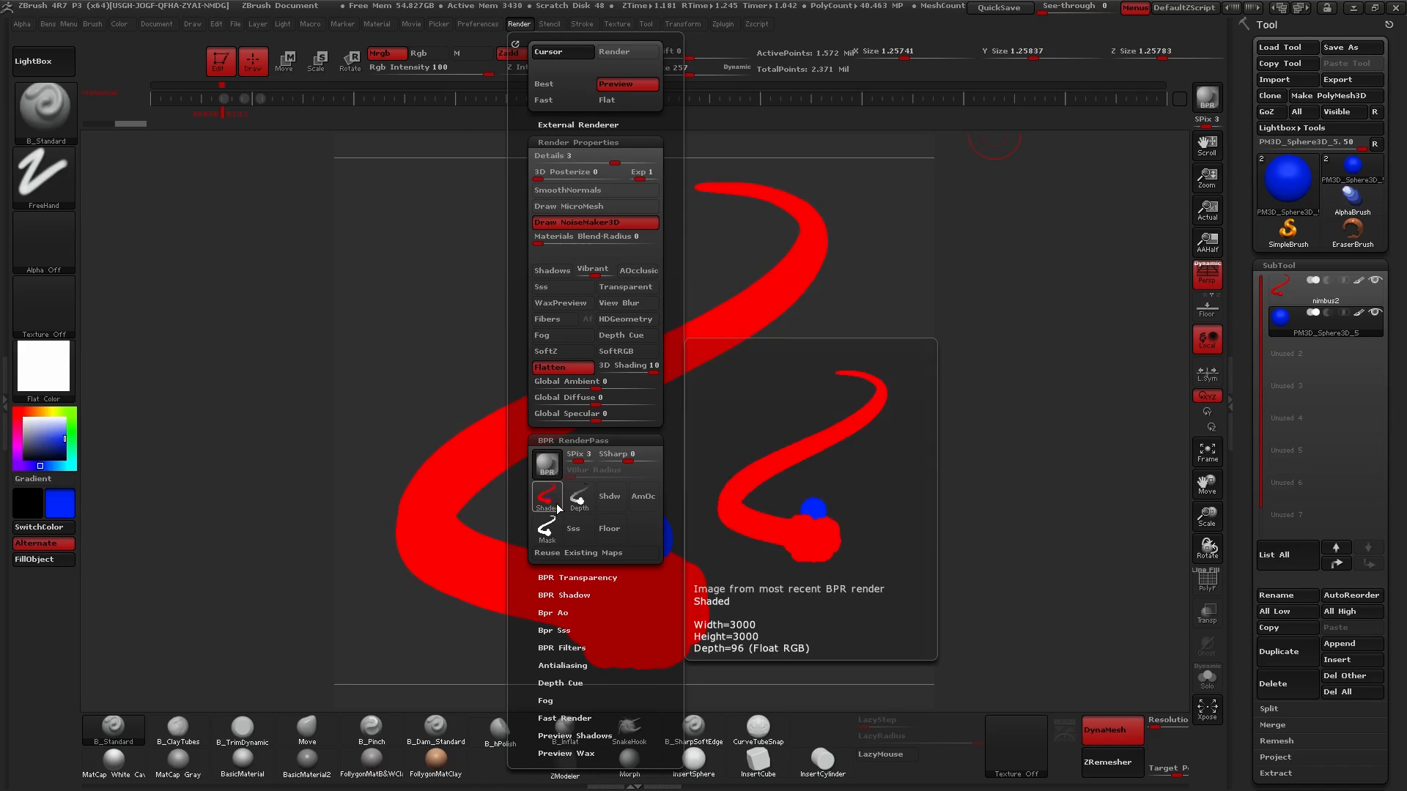
pyautogui.click(559, 508)
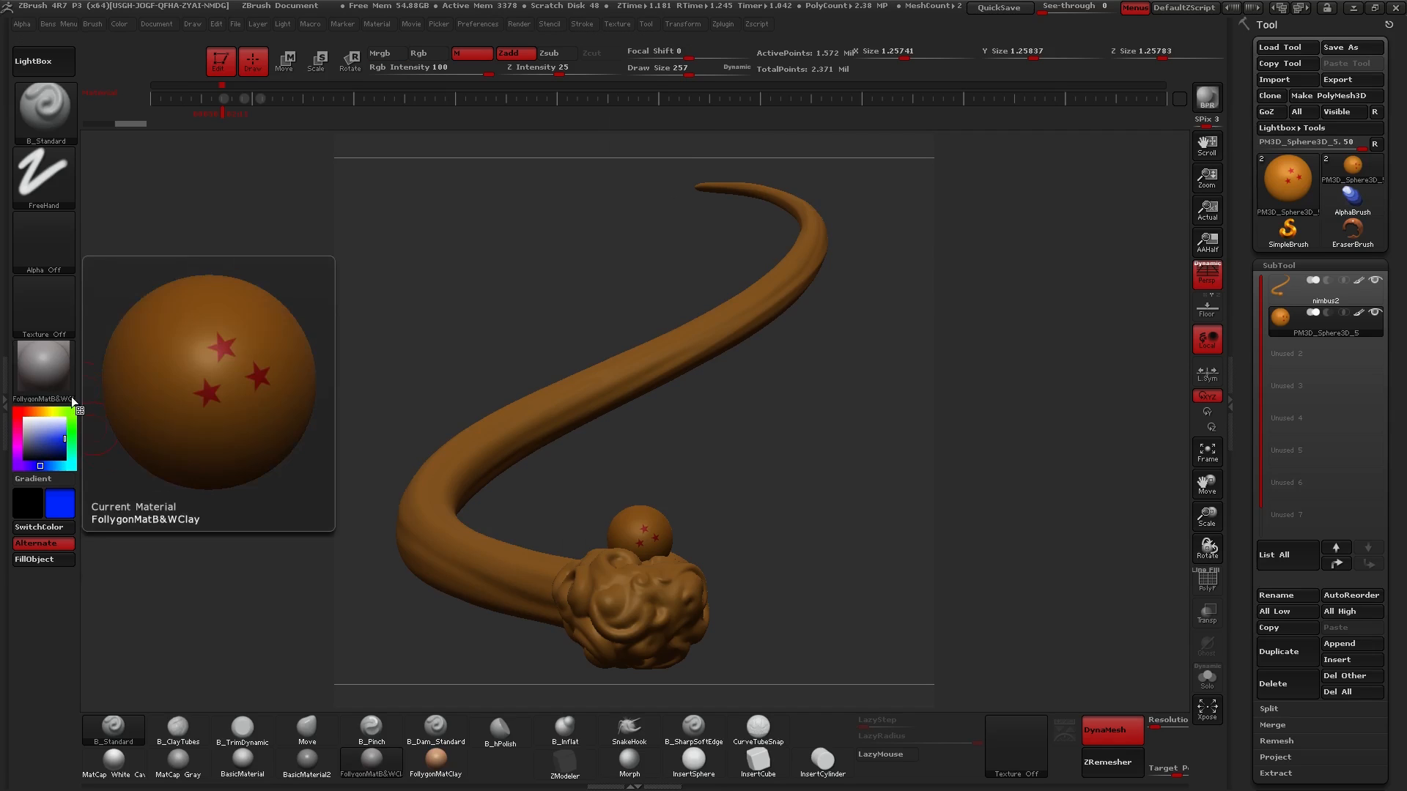
# - Apply BasicMaterial2 with a pure black colour and turn off polypaint on all subtools
pyautogui.click(307, 769)
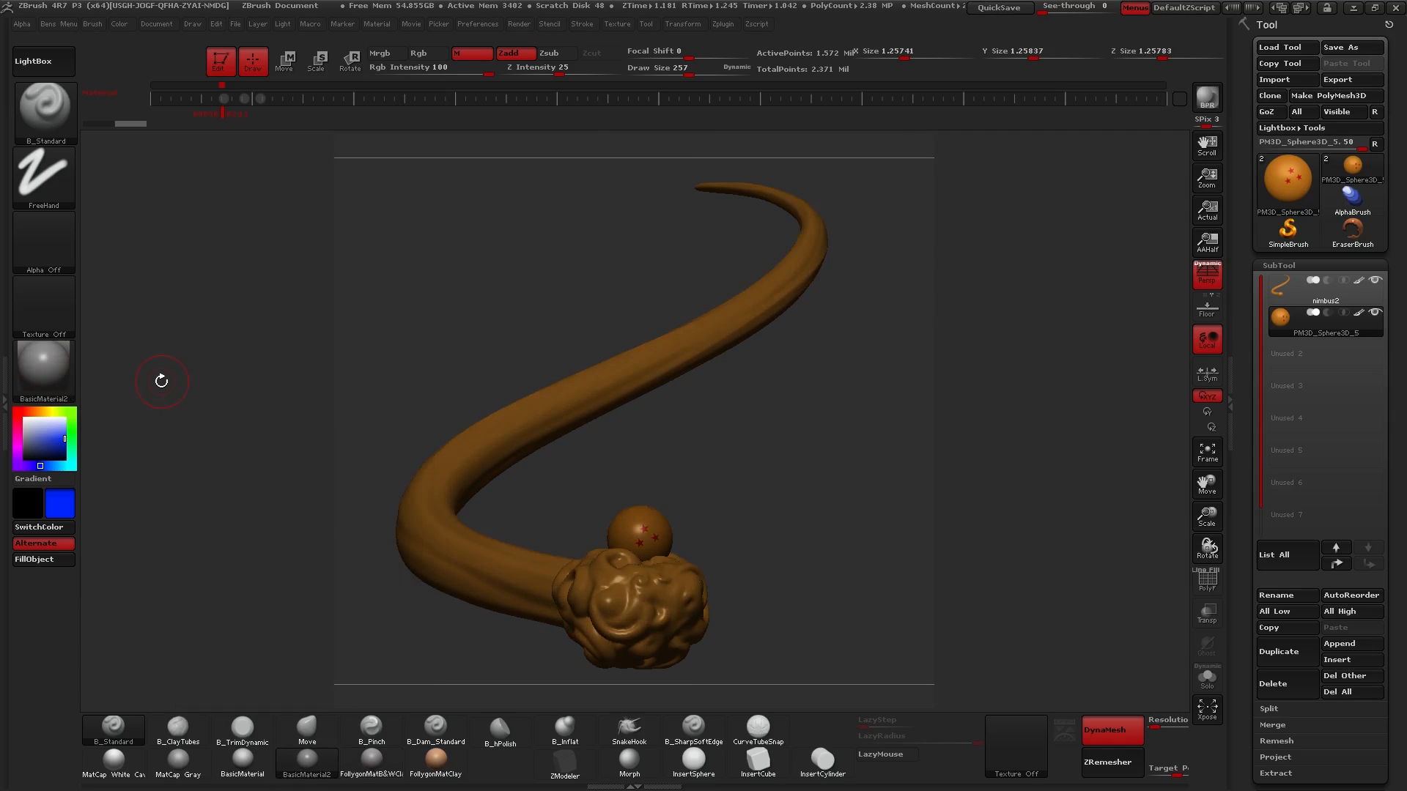
pyautogui.moveTo(34, 441); pyautogui.dragTo(22, 461)
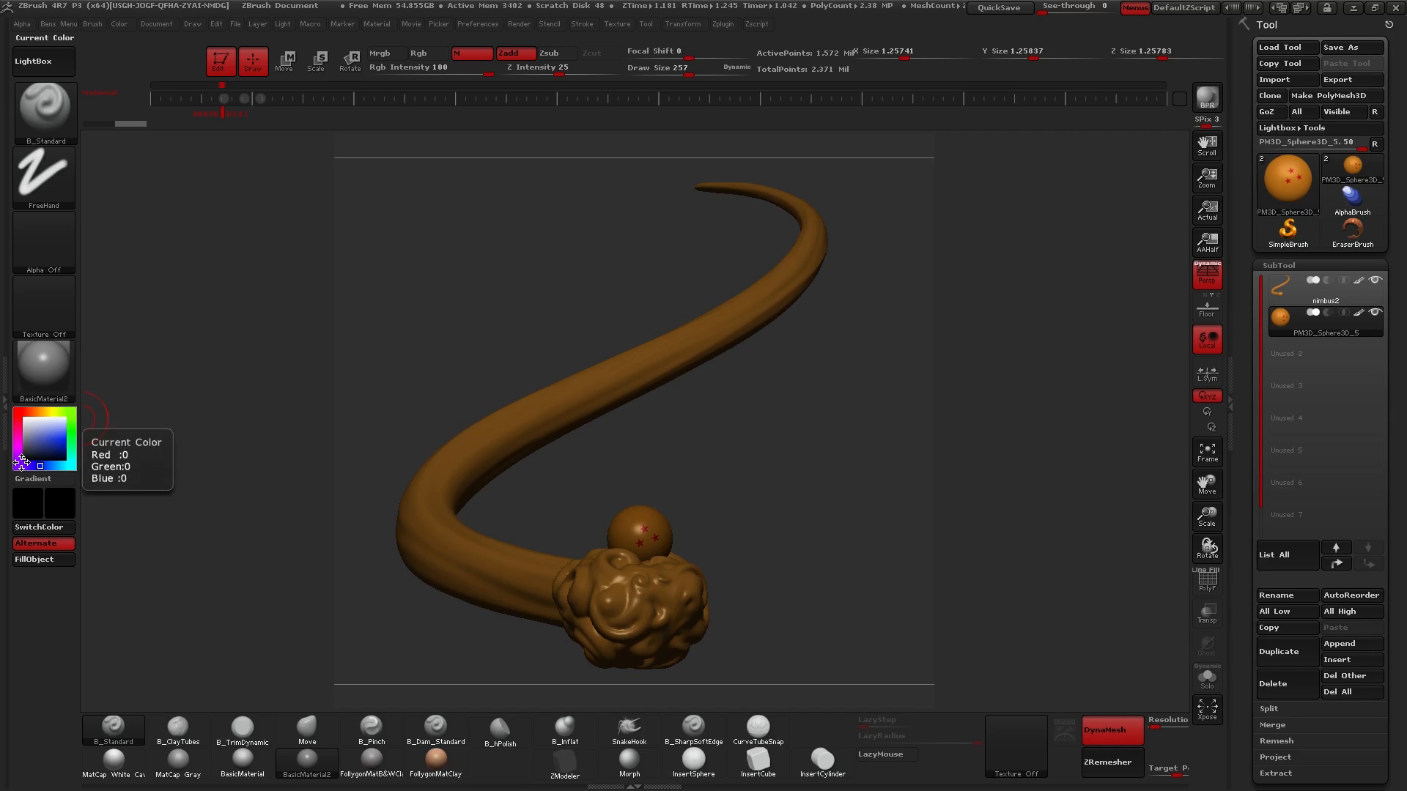
pyautogui.keyDown('shift'); pyautogui.click(1358, 315); pyautogui.keyUp('shift')
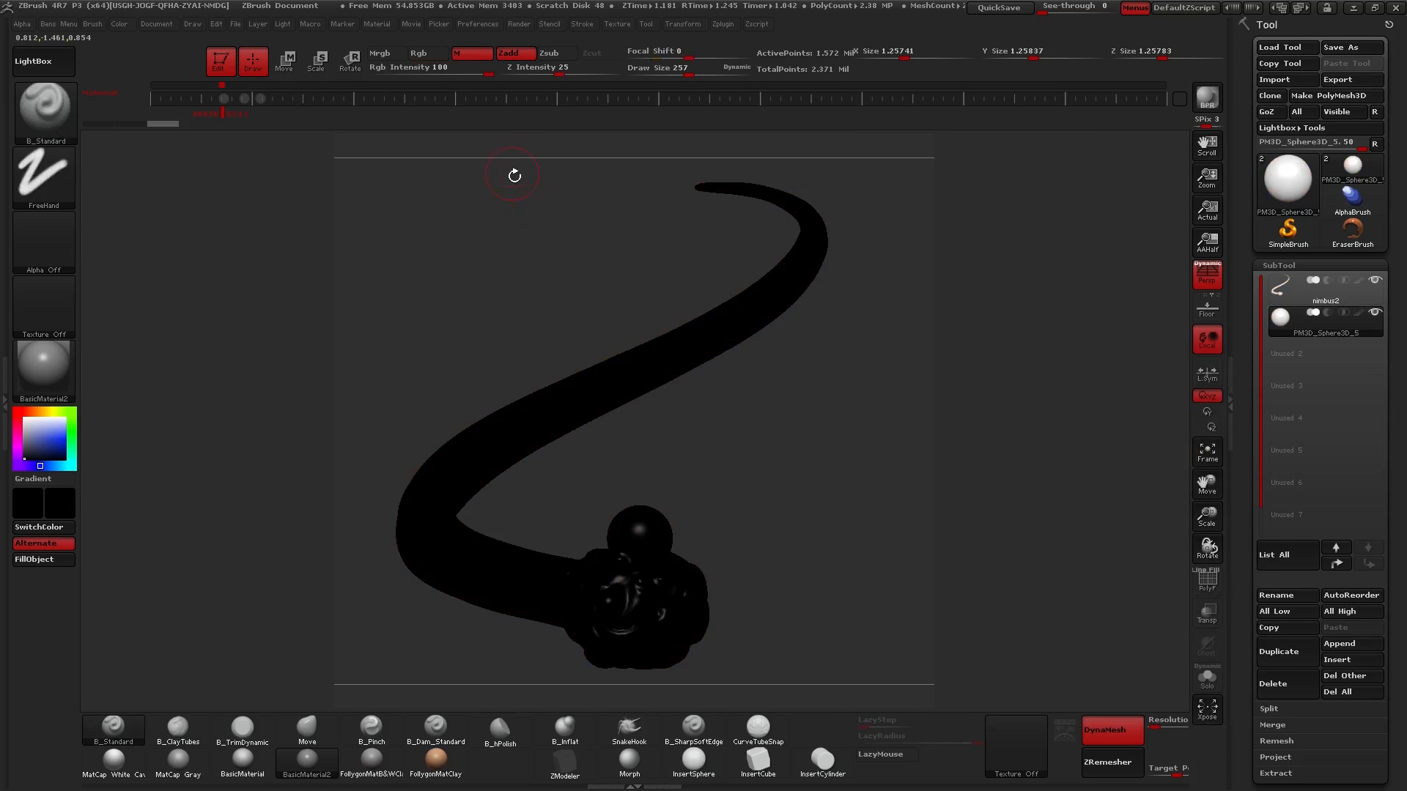
# - Run a BPR render of the black model and export its highlights as a 3000 by 3000 image
pyautogui.click(1208, 98)
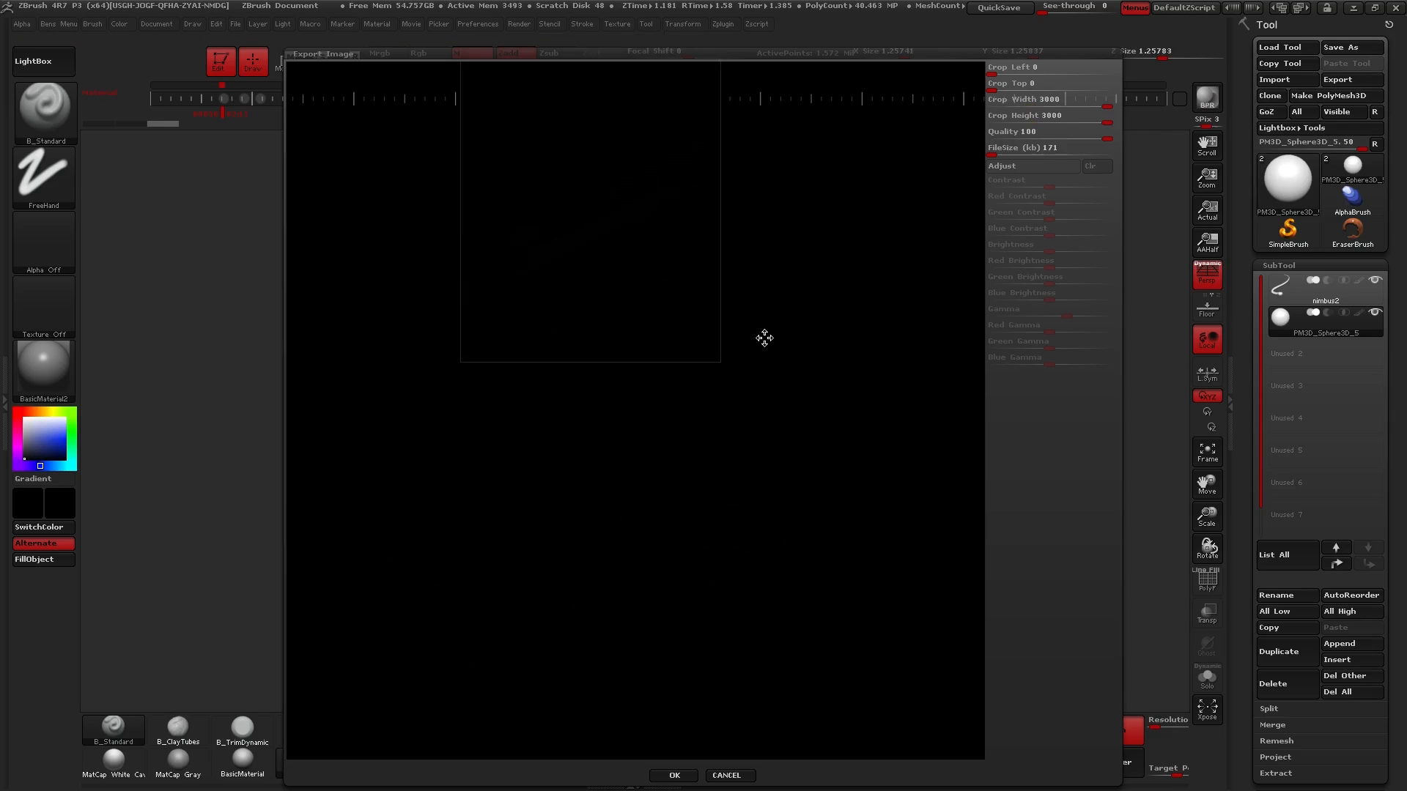
pyautogui.moveTo(733, 452); pyautogui.dragTo(713, 126)
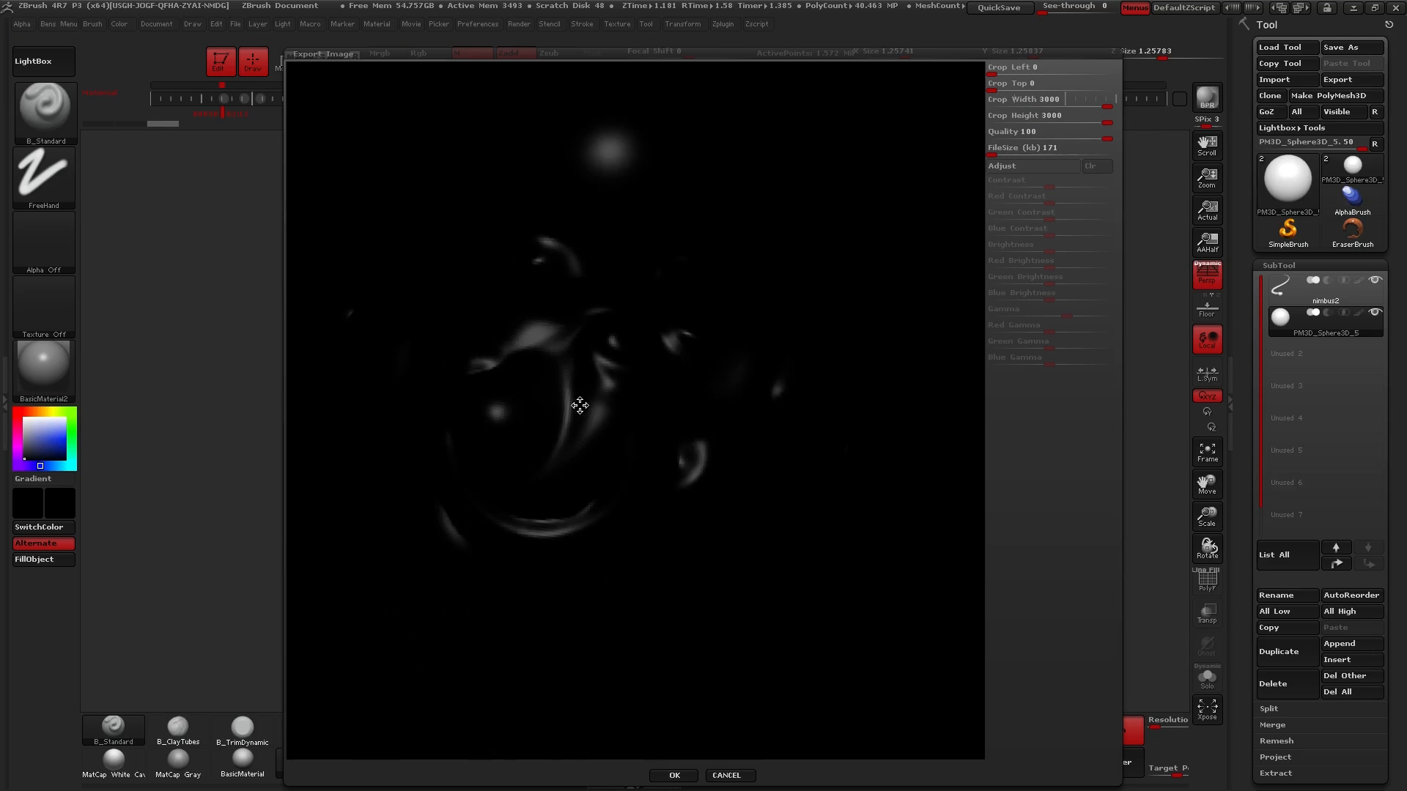
pyautogui.click(675, 778)
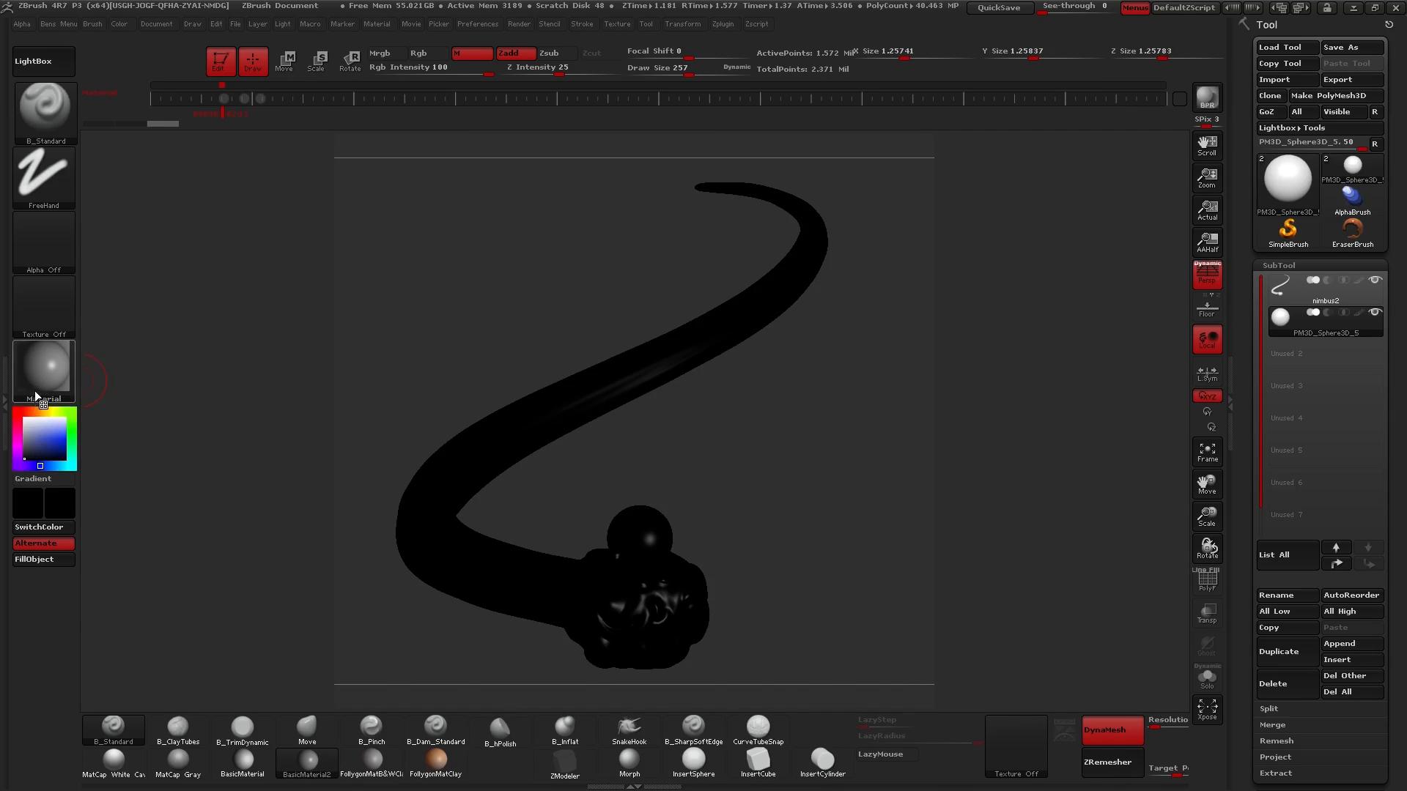
# - Try the ToyPlastic material with grey and near-black colours and check the light placement
pyautogui.click(34, 388)
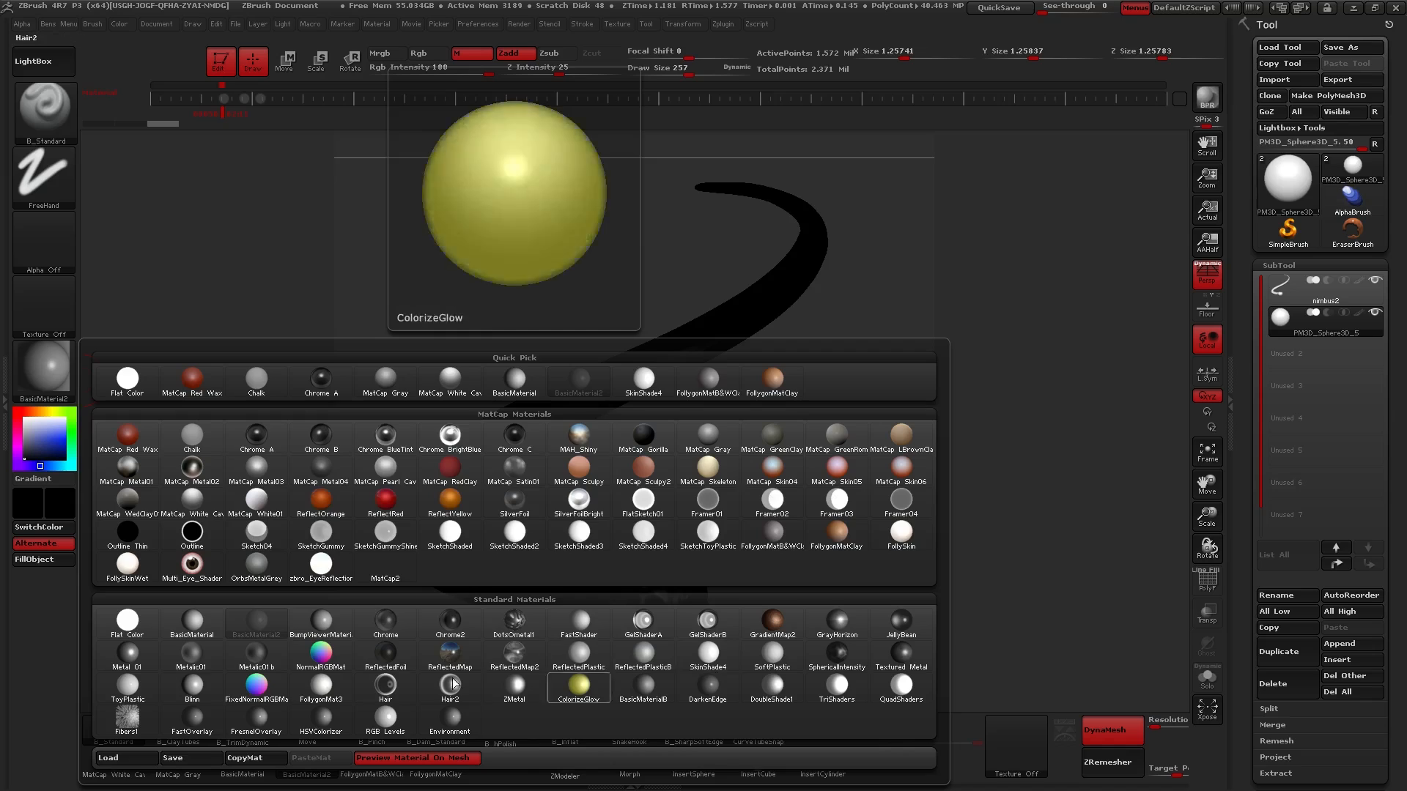
pyautogui.click(130, 689)
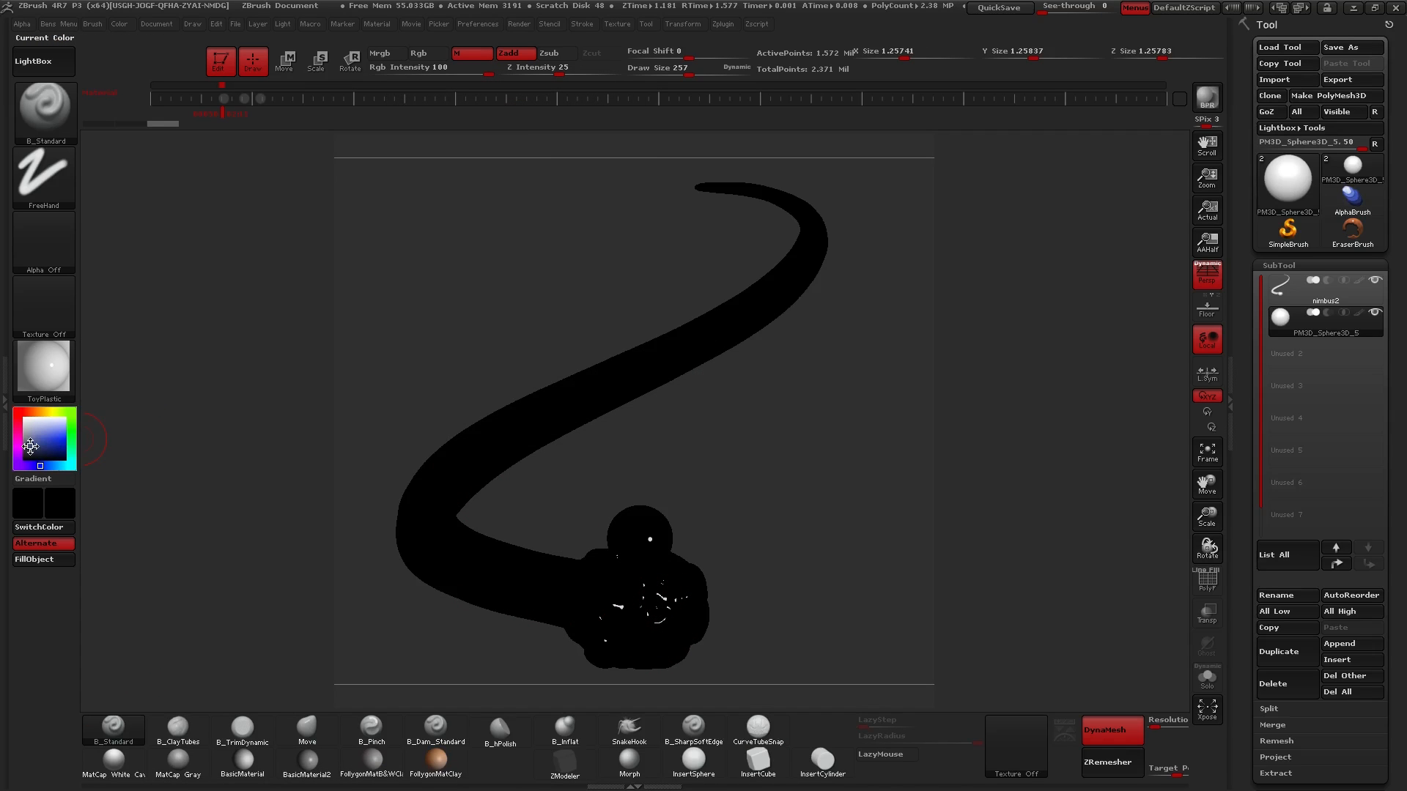
pyautogui.moveTo(30, 446); pyautogui.dragTo(16, 436)
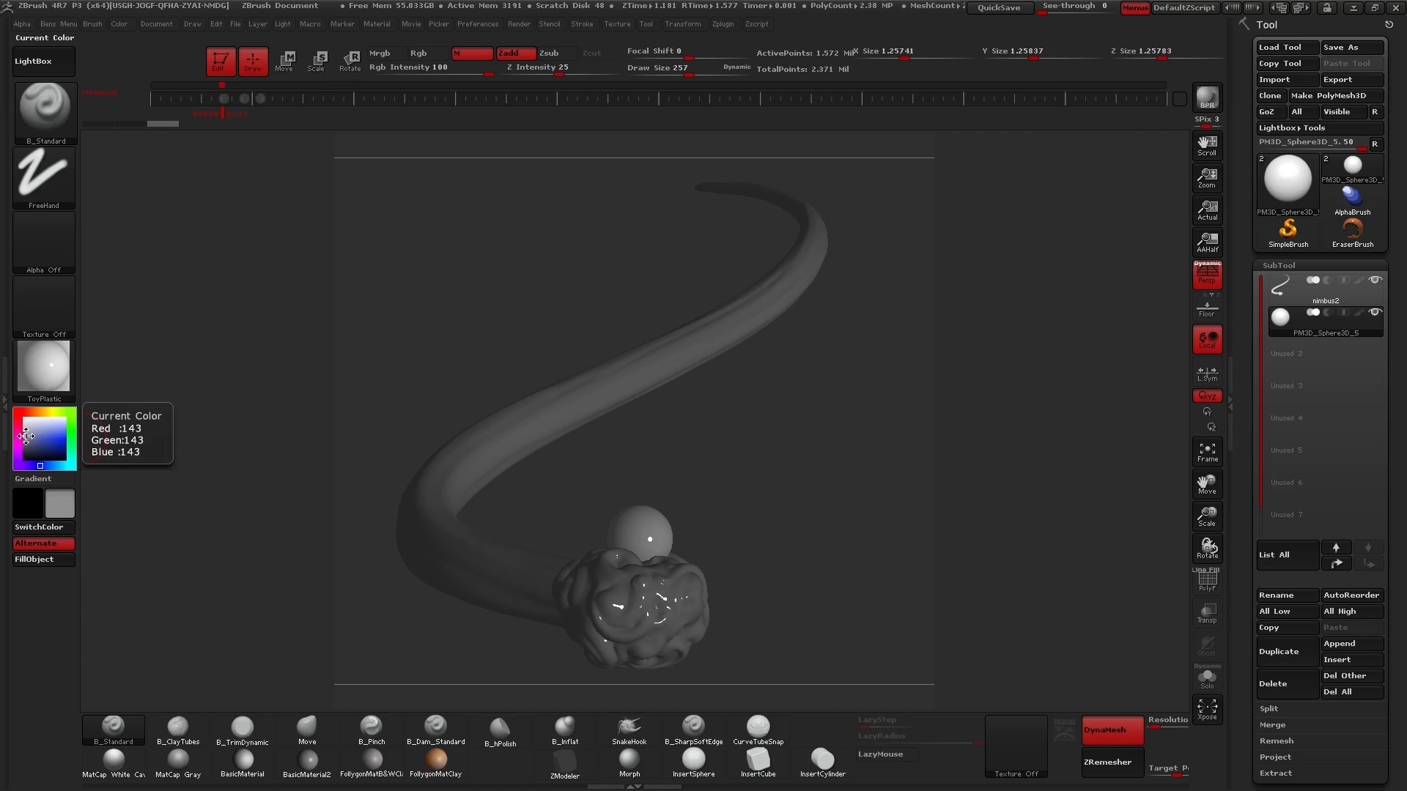
pyautogui.moveTo(26, 436); pyautogui.dragTo(16, 456)
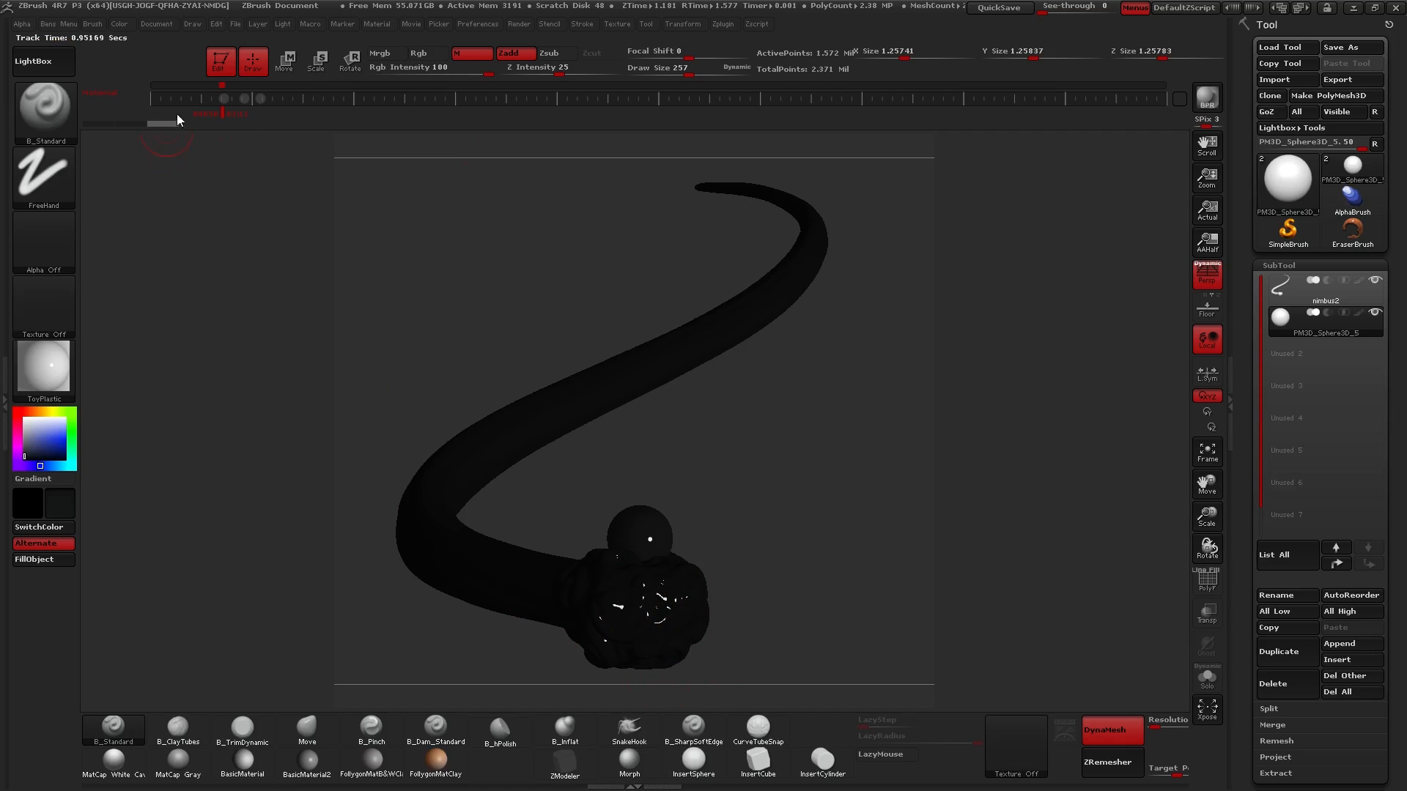
pyautogui.click(282, 24)
pyautogui.click(316, 90)
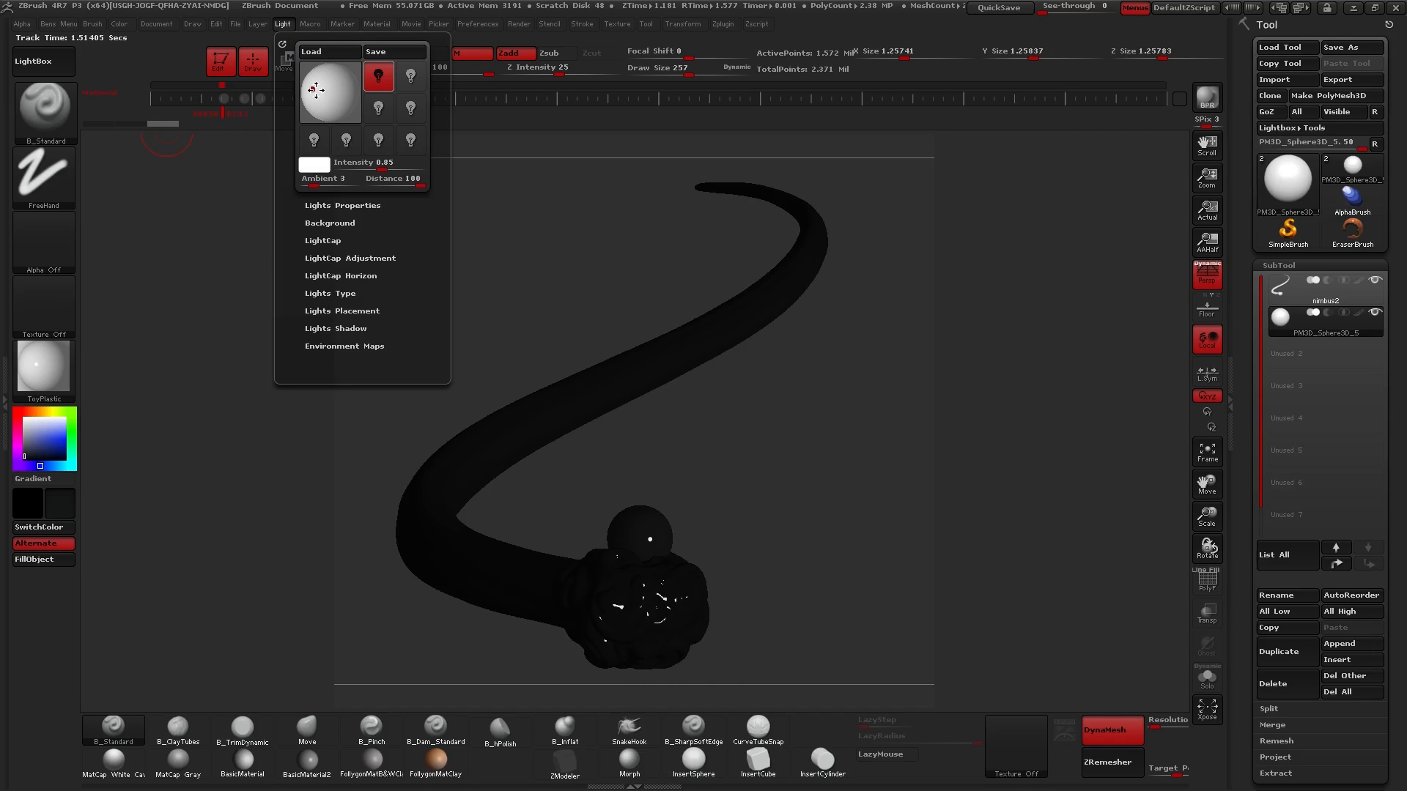
# - Apply the FollygonMatB&WClay material and set its colour to black
pyautogui.click(378, 766)
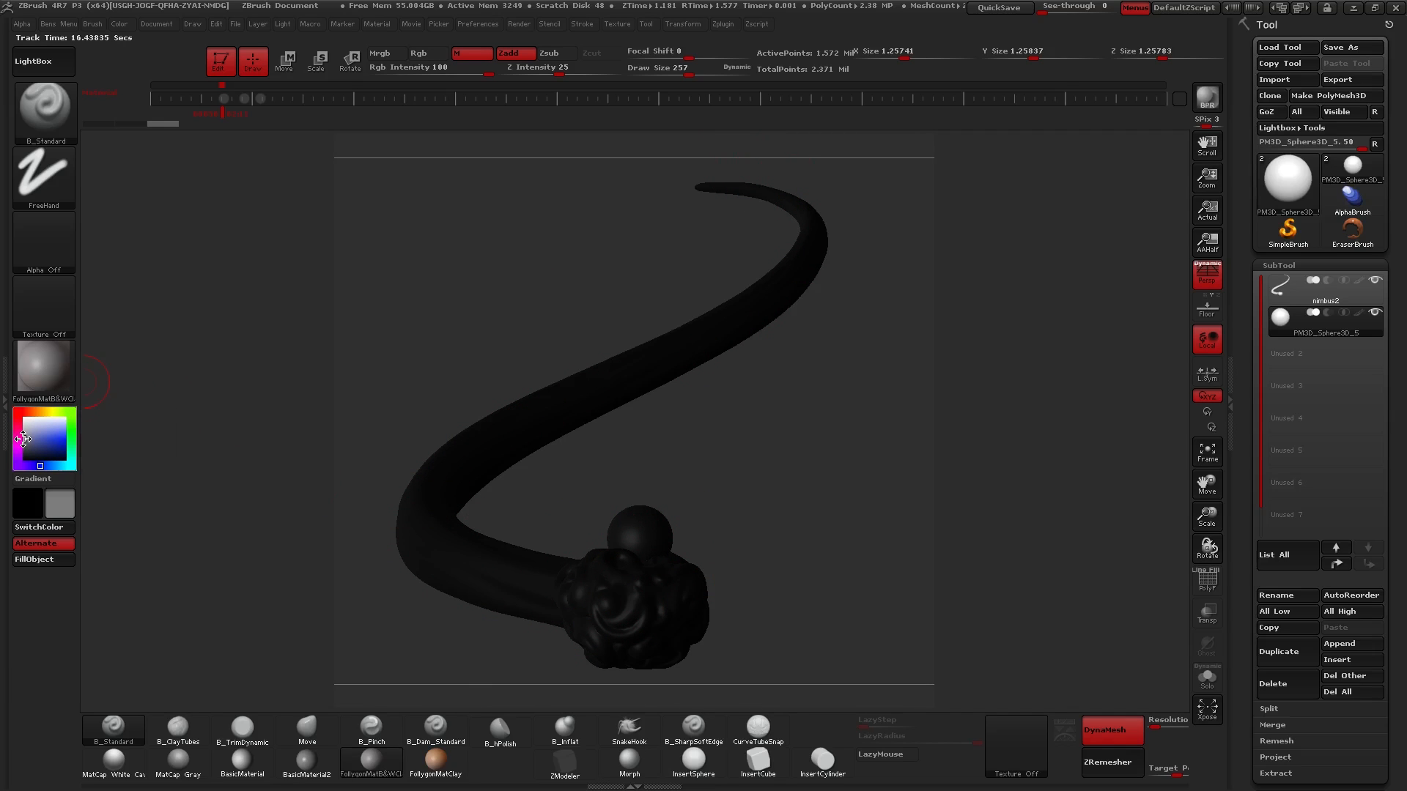
pyautogui.moveTo(17, 464); pyautogui.dragTo(16, 464)
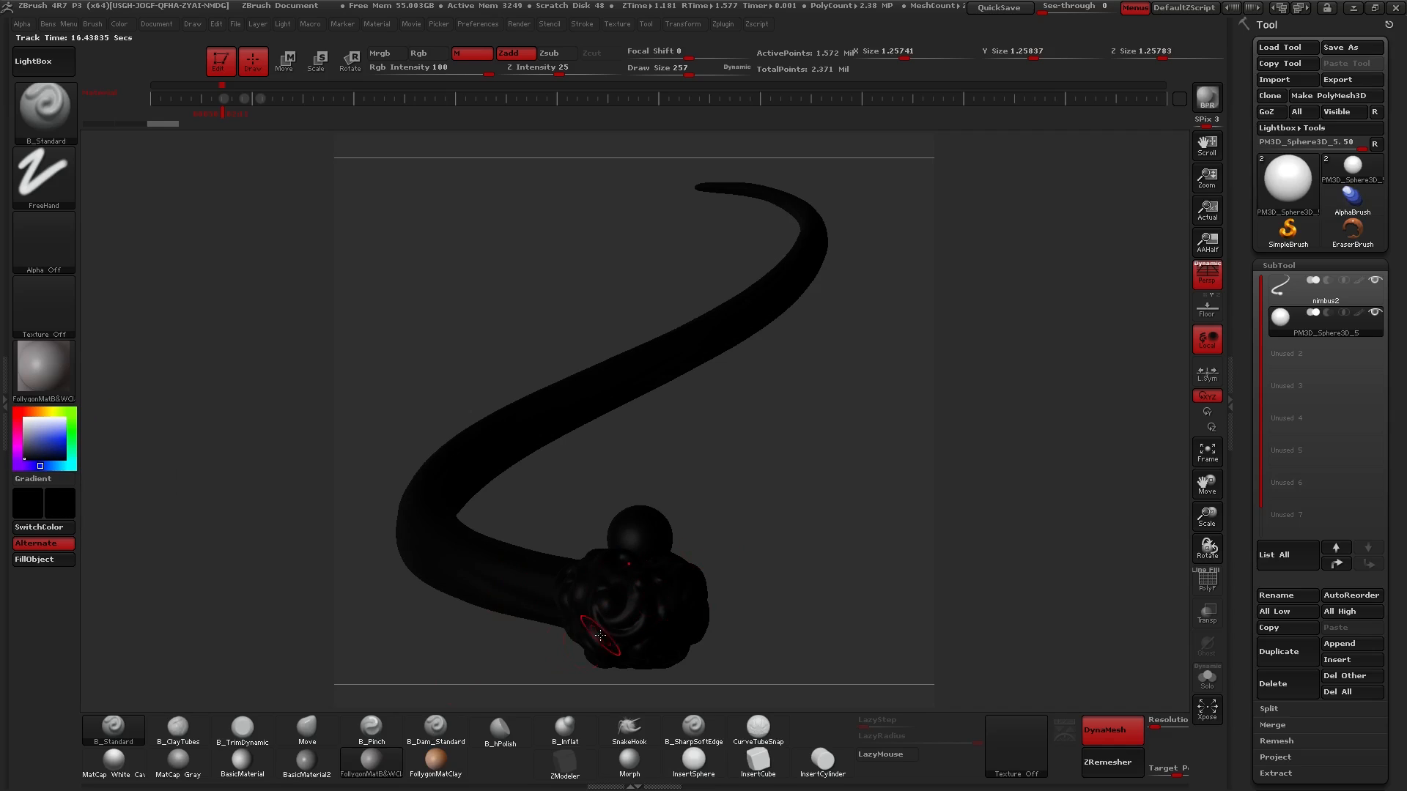
pyautogui.moveTo(374, 776)
# - Position the main light at the left edge of the light preview sphere and make a BPR render of that lighting
pyautogui.click(283, 23)
pyautogui.moveTo(302, 109); pyautogui.dragTo(309, 89)
pyautogui.click(350, 92)
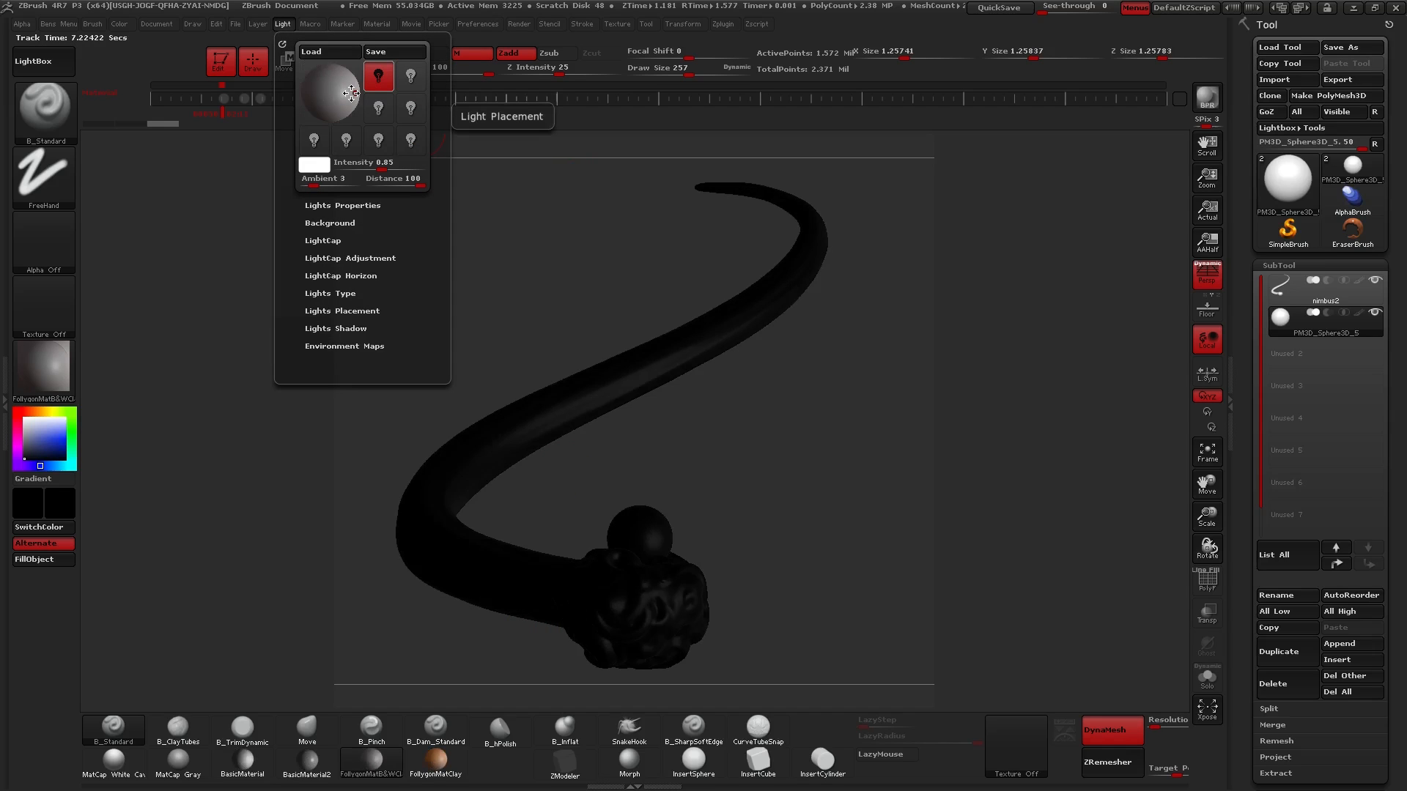
pyautogui.moveTo(335, 107); pyautogui.dragTo(308, 93)
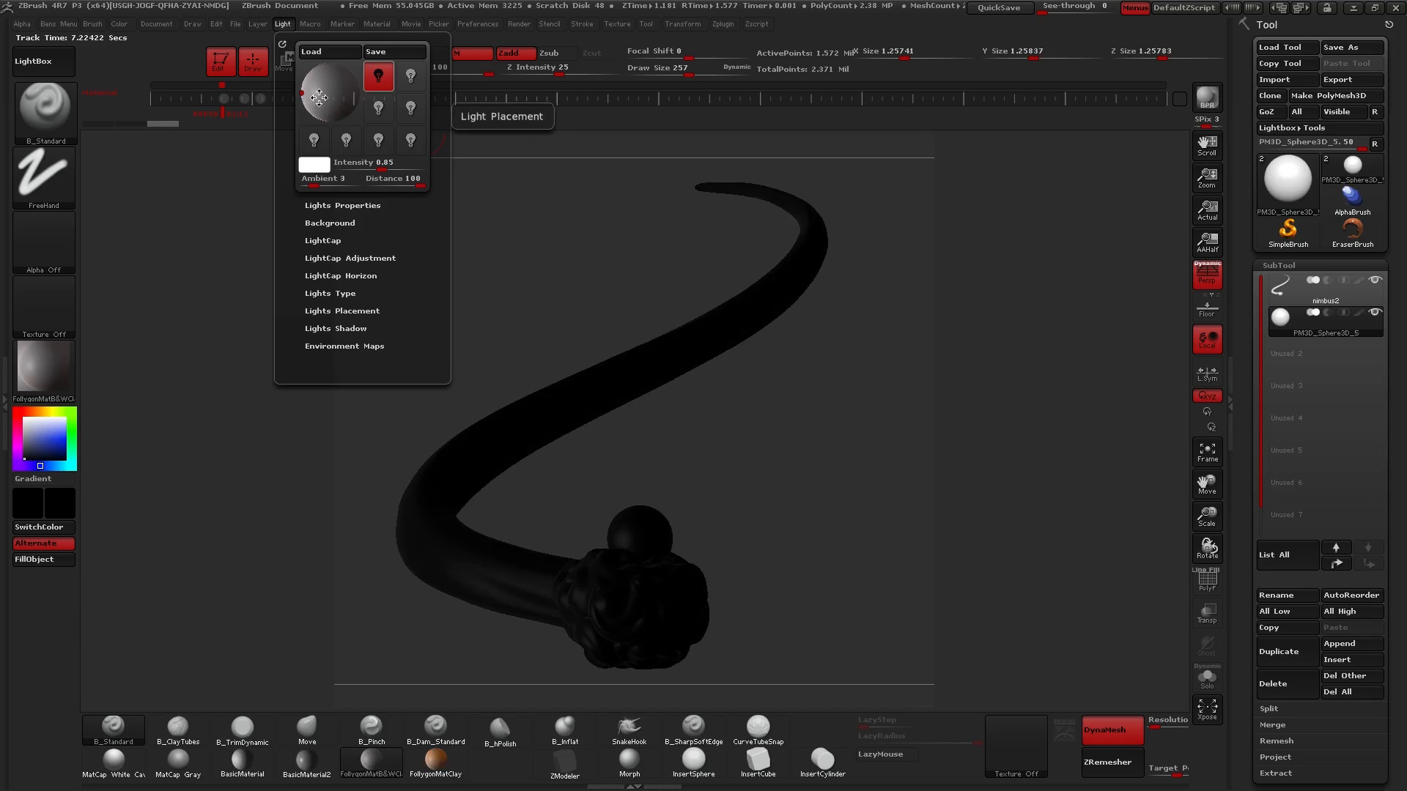
pyautogui.click(519, 23)
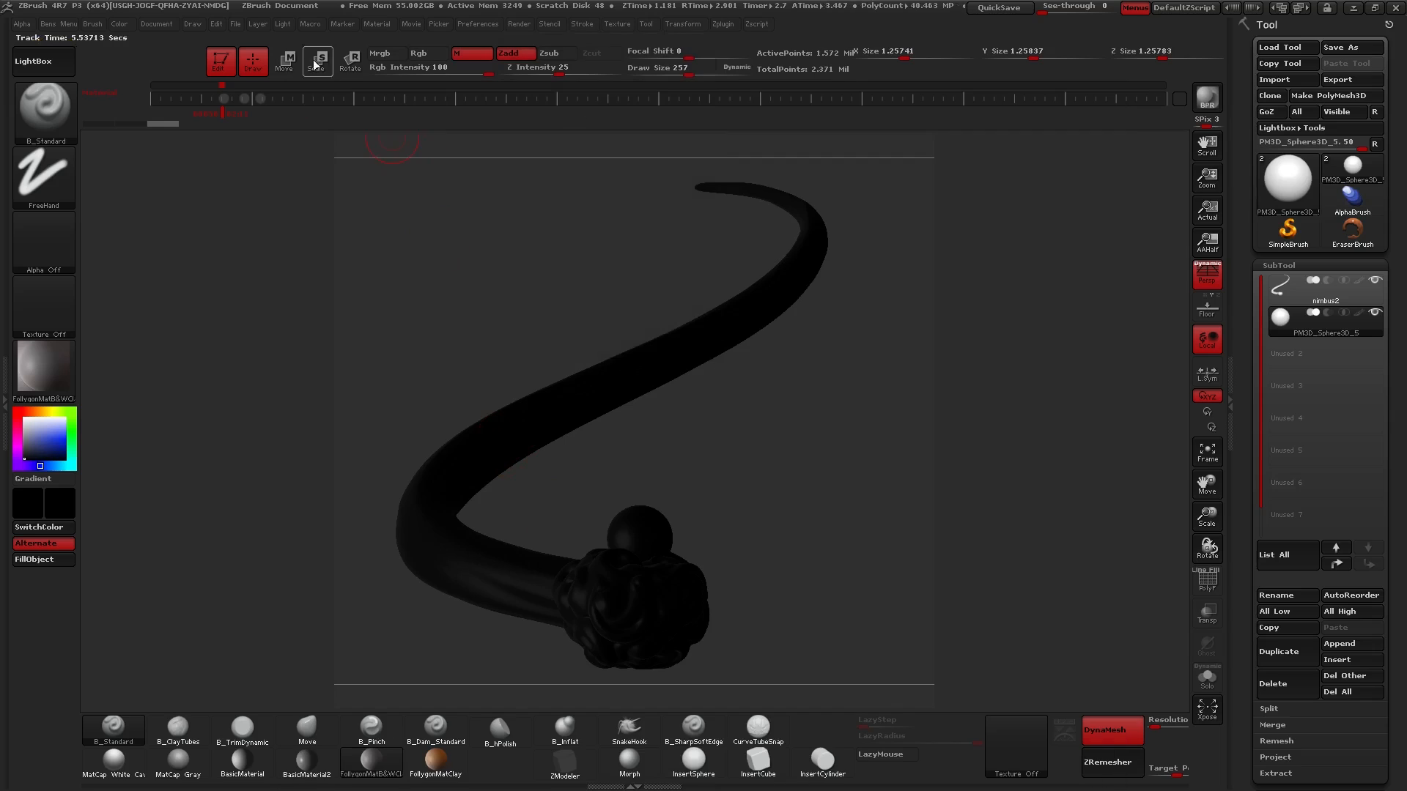
# - Move the main light to the right side of the light preview sphere and start a BPR render
pyautogui.click(283, 23)
pyautogui.moveTo(343, 92); pyautogui.dragTo(354, 89)
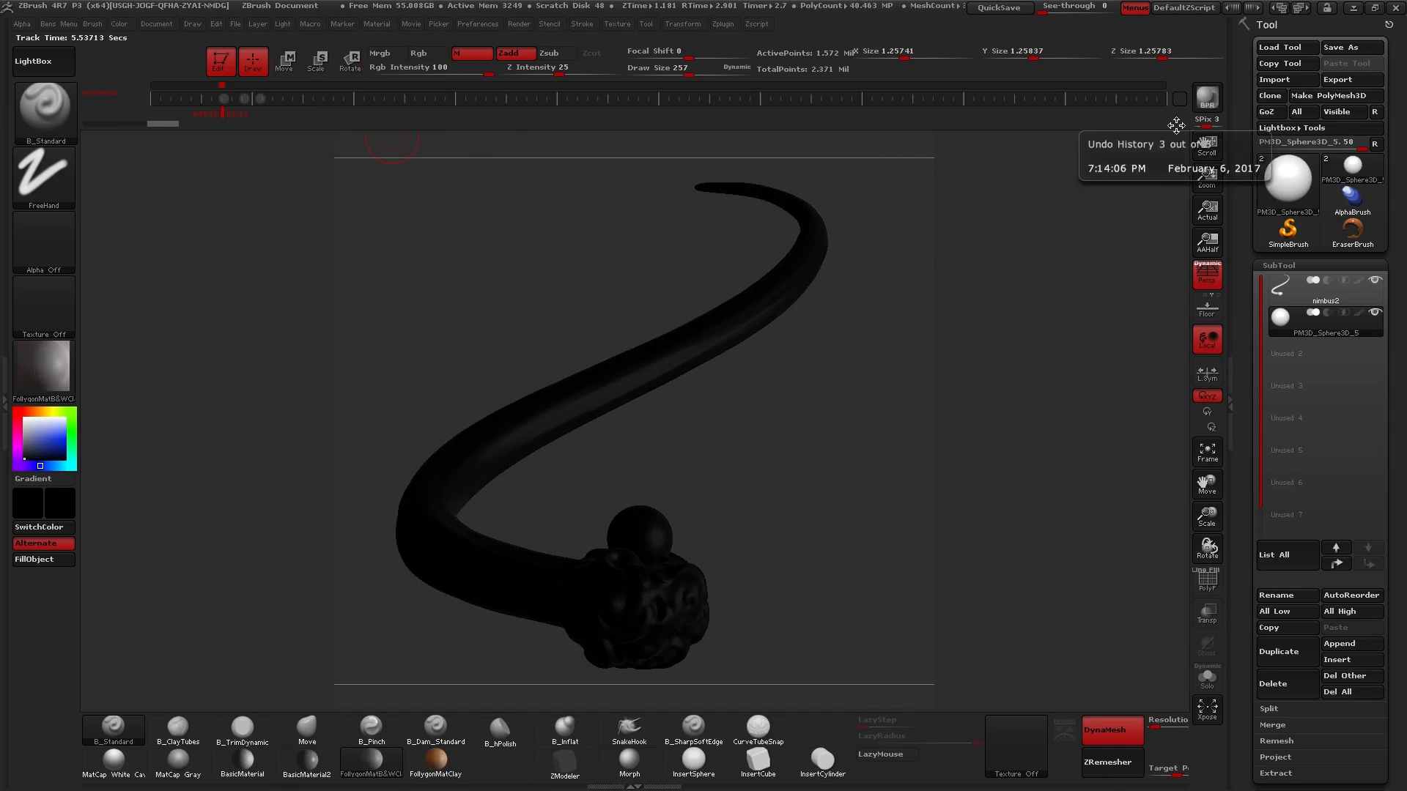
pyautogui.click(1207, 97)
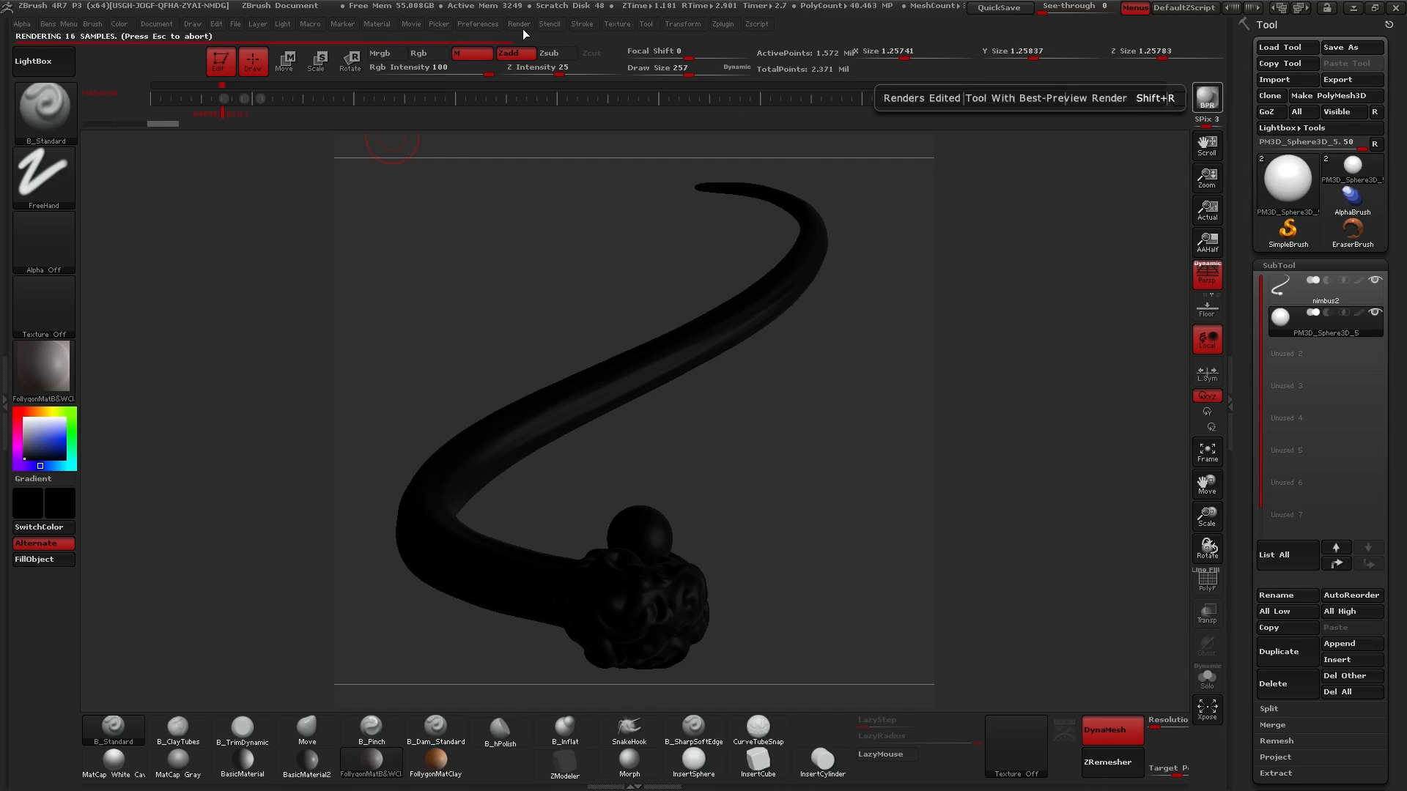
# - Place the main light near the centre of the light preview sphere and flip it behind the model as a backlight
pyautogui.click(285, 22)
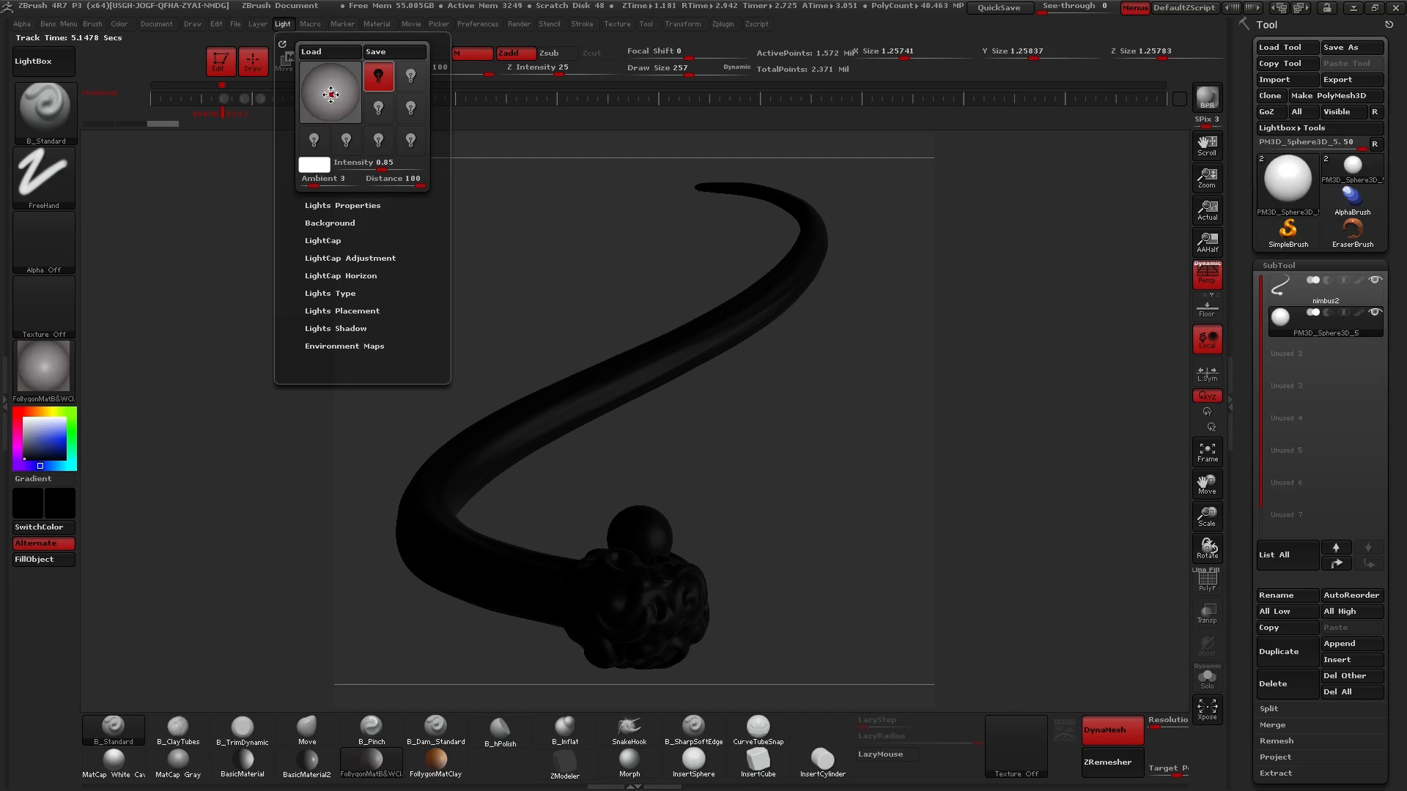
pyautogui.moveTo(331, 94); pyautogui.dragTo(334, 92)
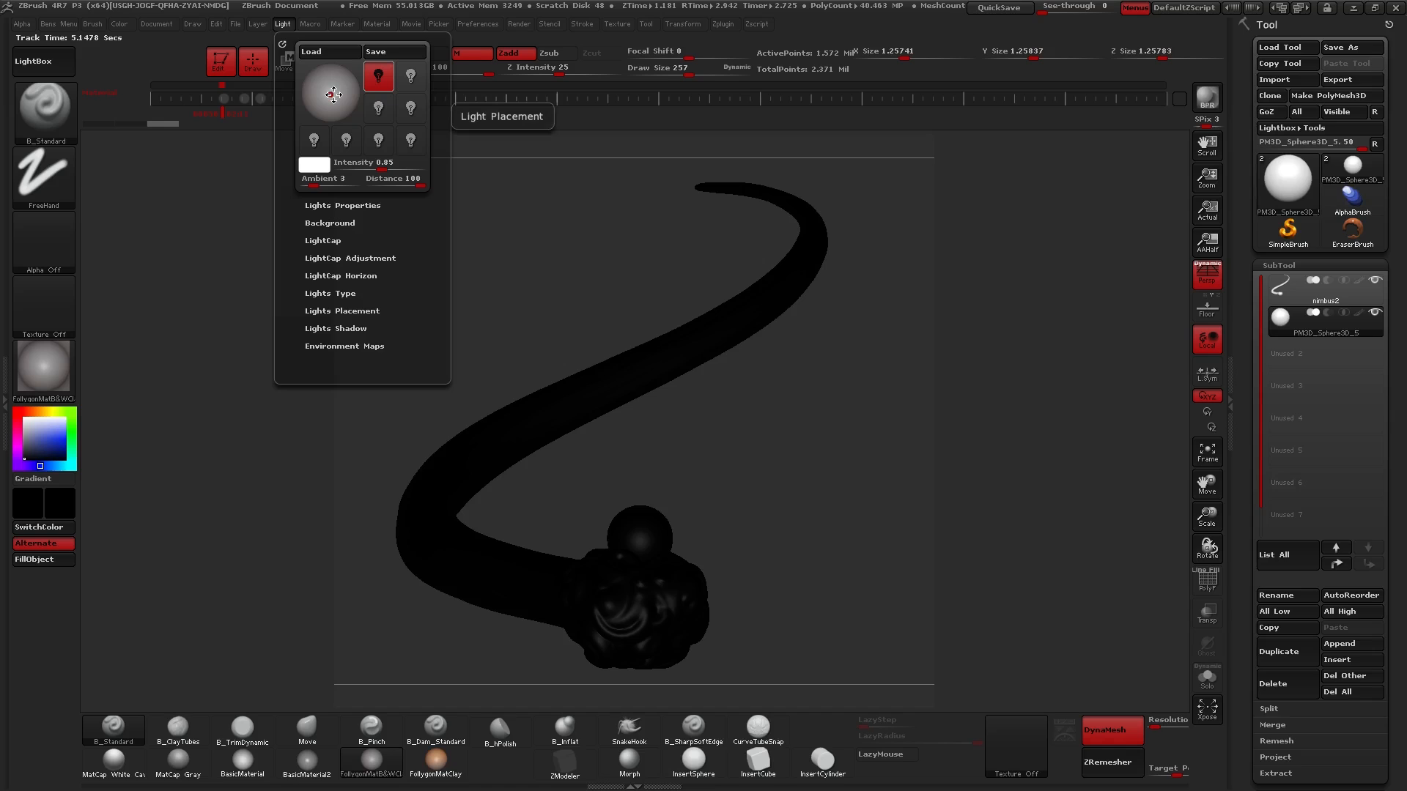
pyautogui.click(333, 94)
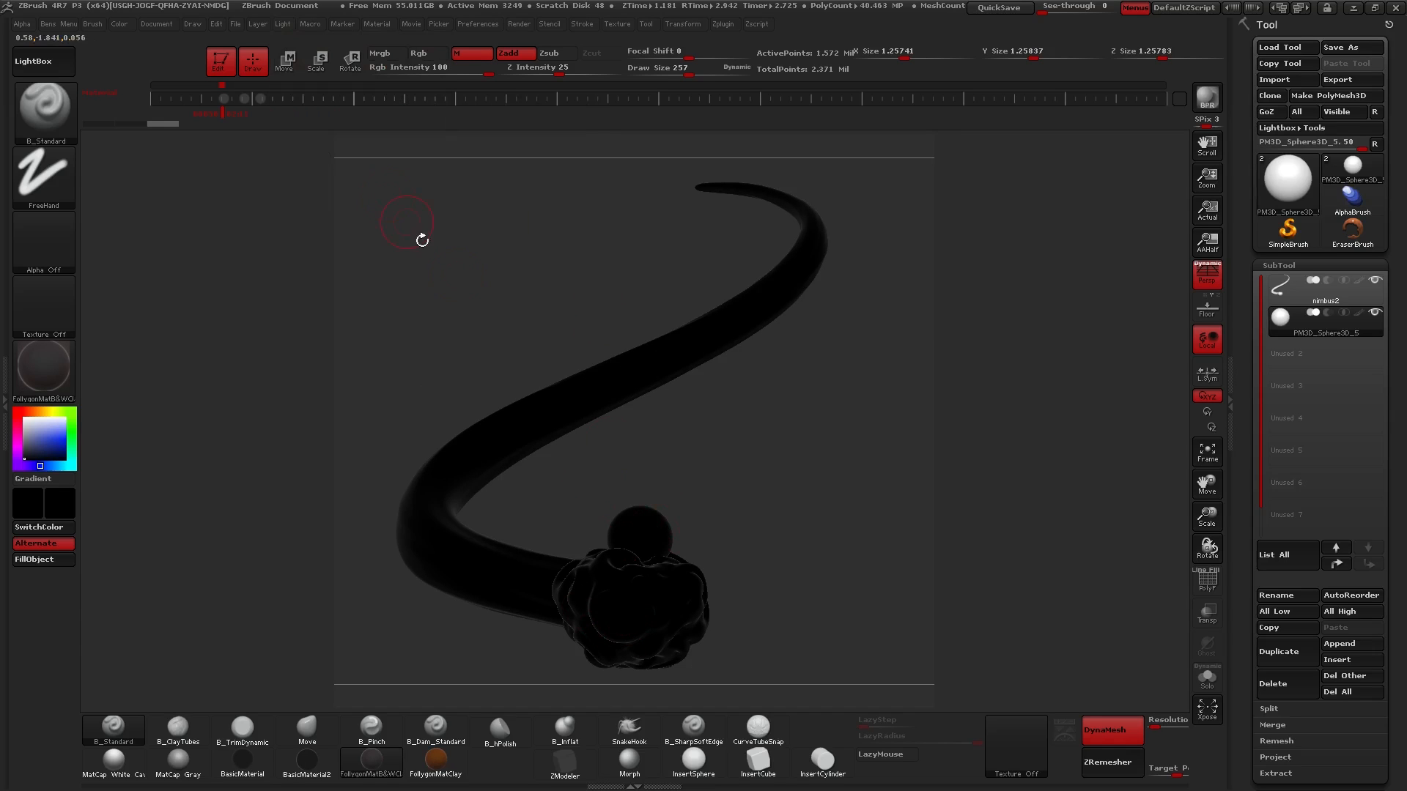
# - Shift the backlight toward the upper edge of the light preview sphere and make a BPR render of it
pyautogui.click(286, 24)
pyautogui.click(332, 96)
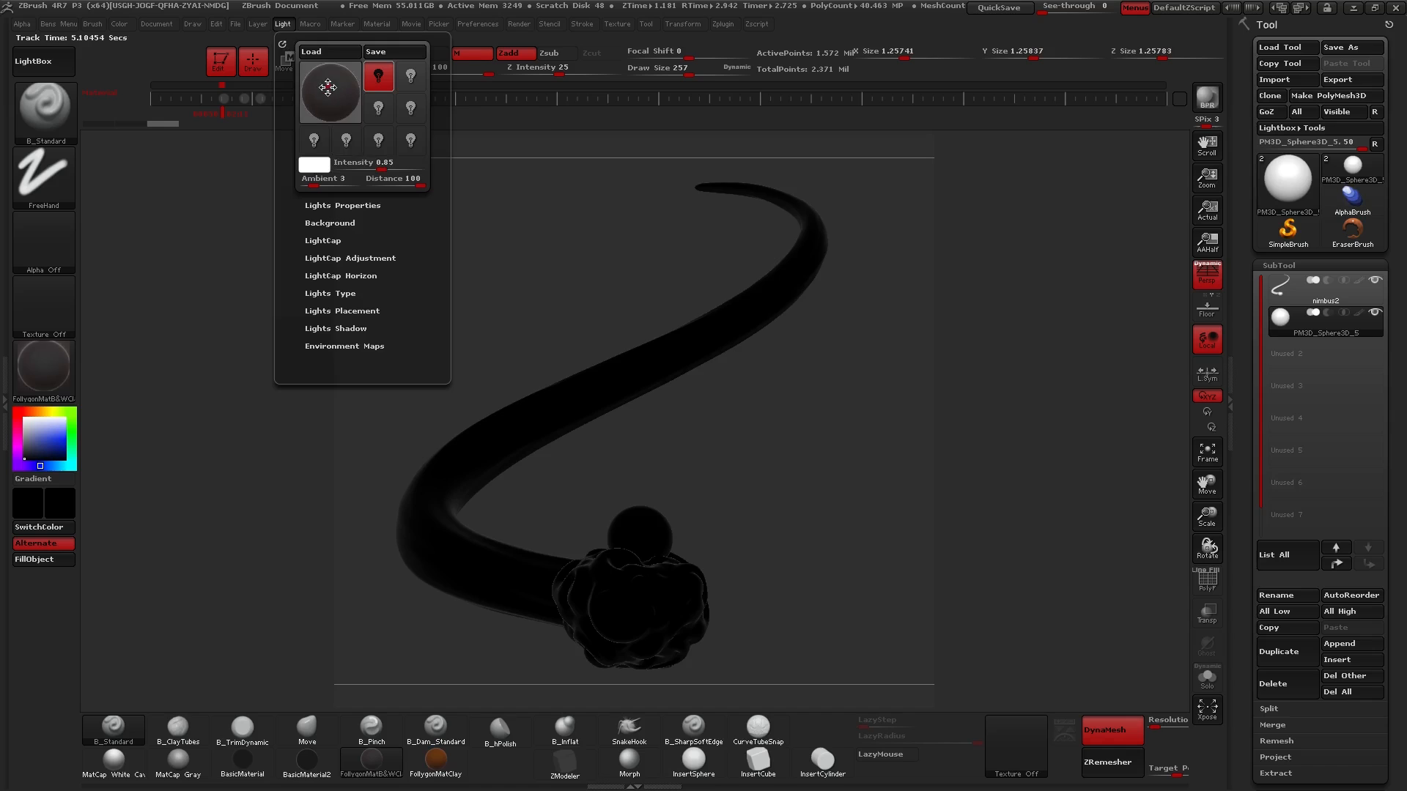
pyautogui.click(336, 101)
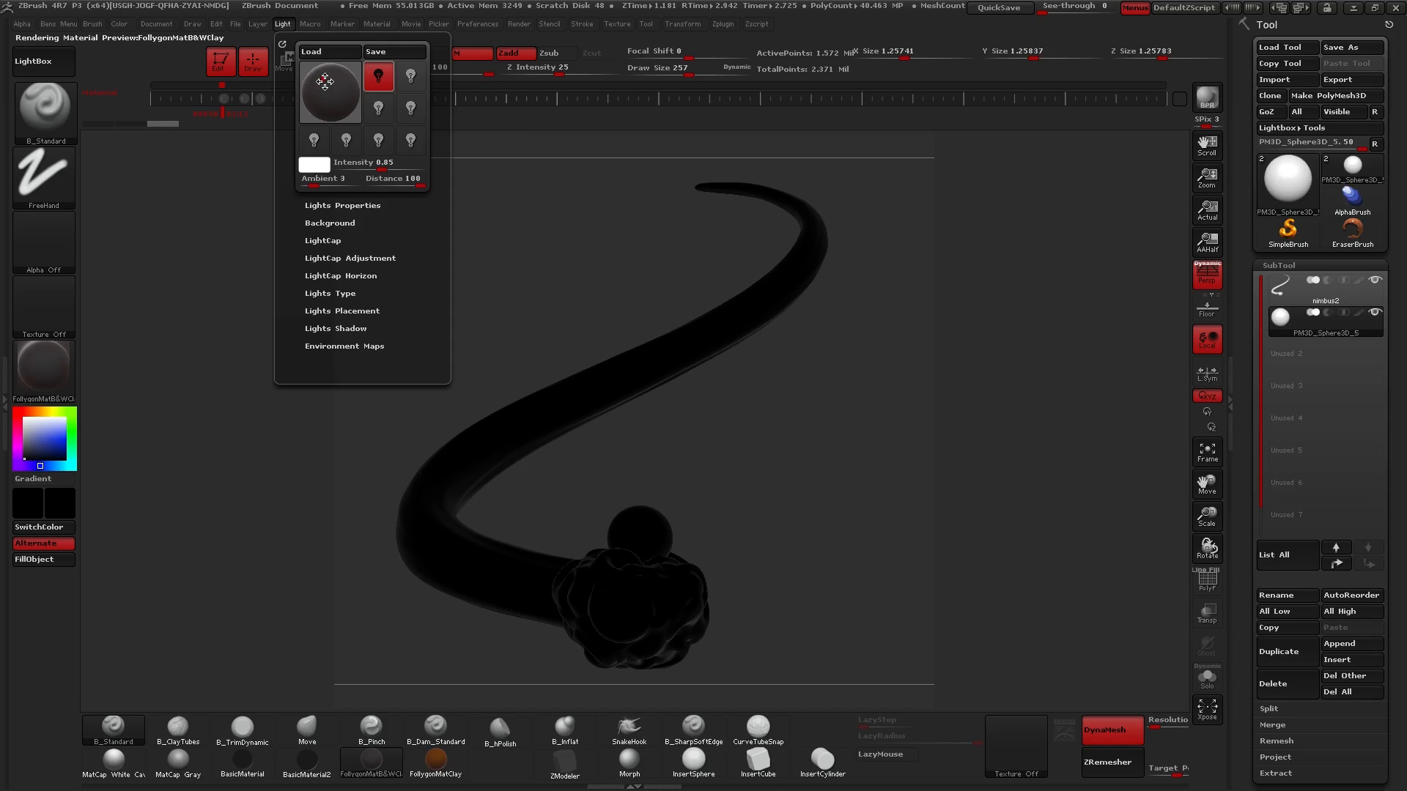
pyautogui.click(325, 78)
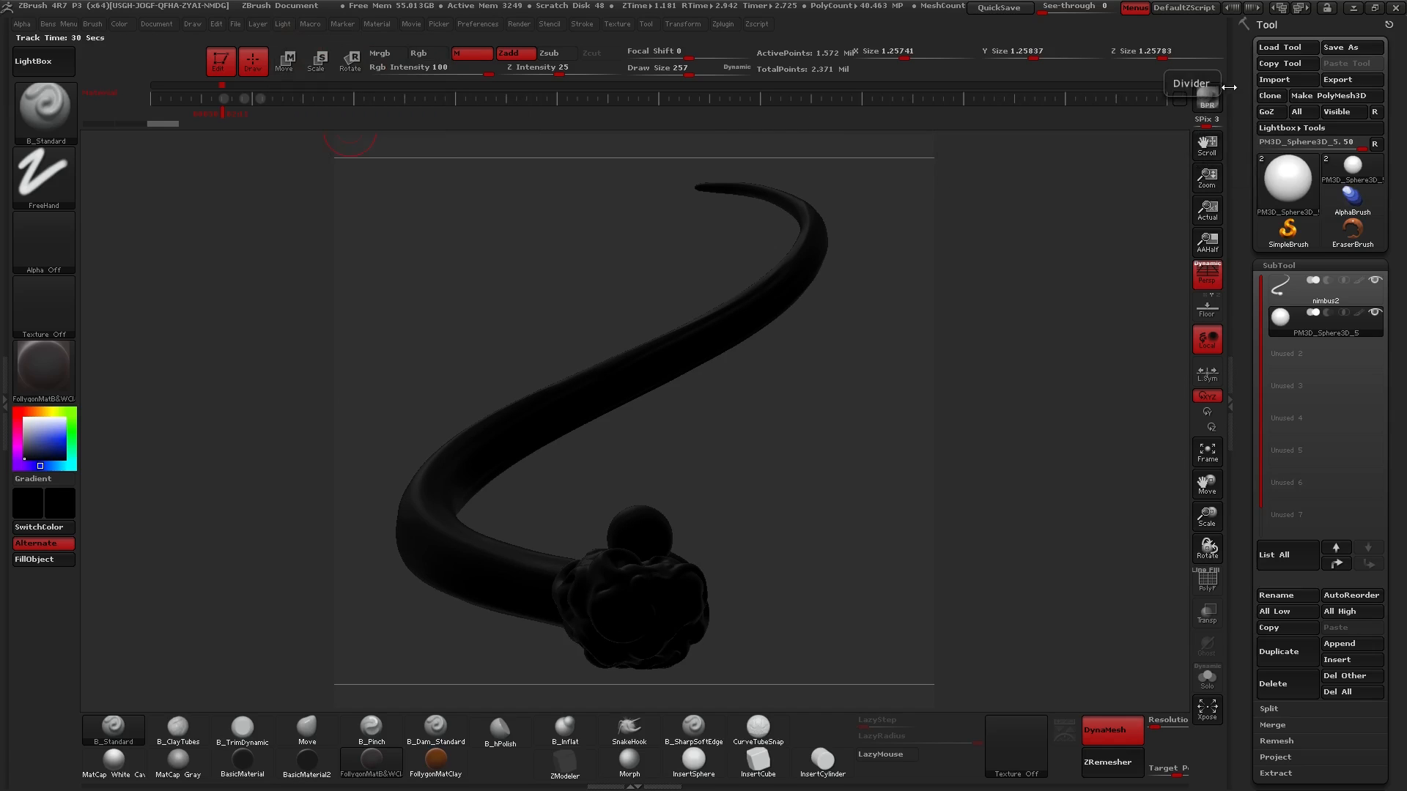
pyautogui.click(1208, 96)
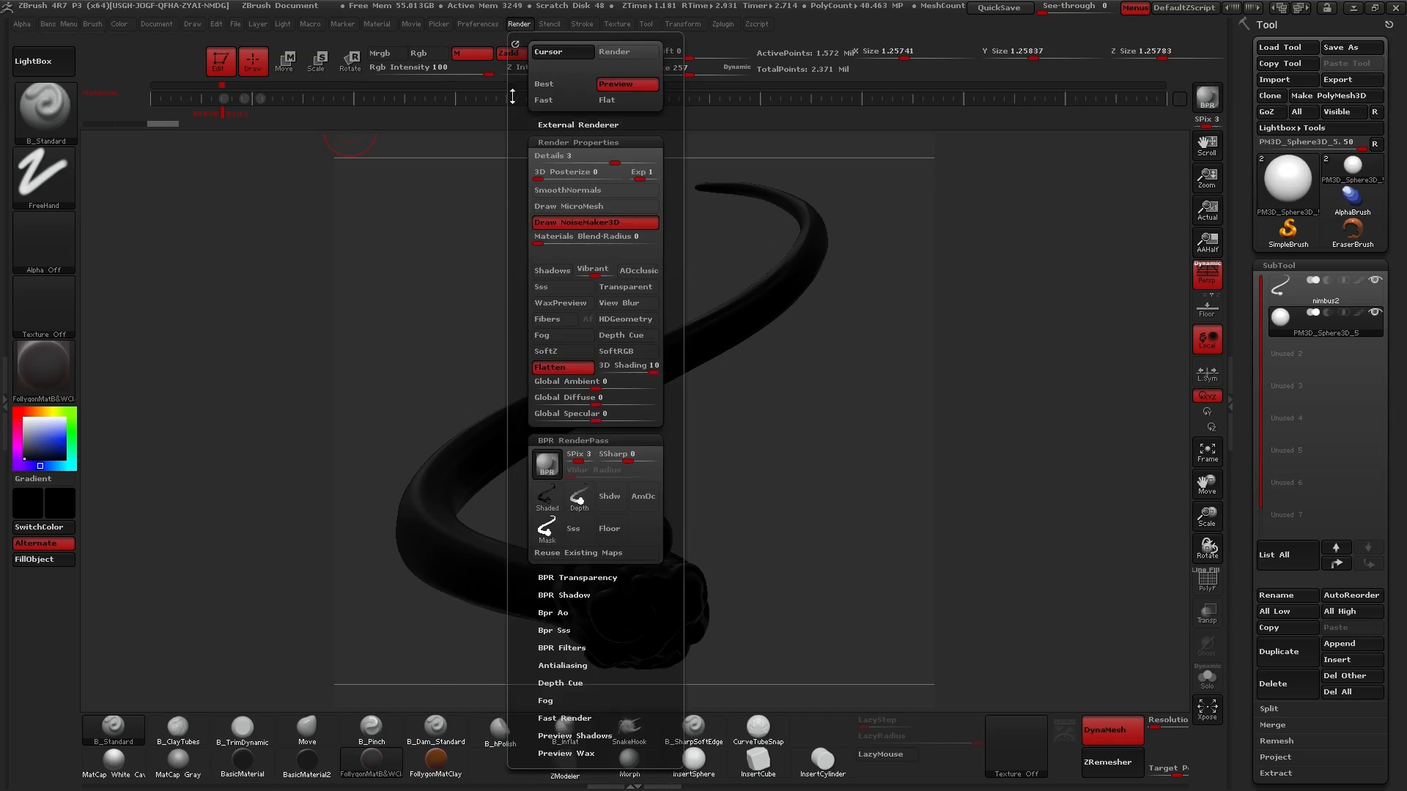
# - Try the MatCap Gorilla material, then replace it with MatCap Metal02
pyautogui.click(44, 368)
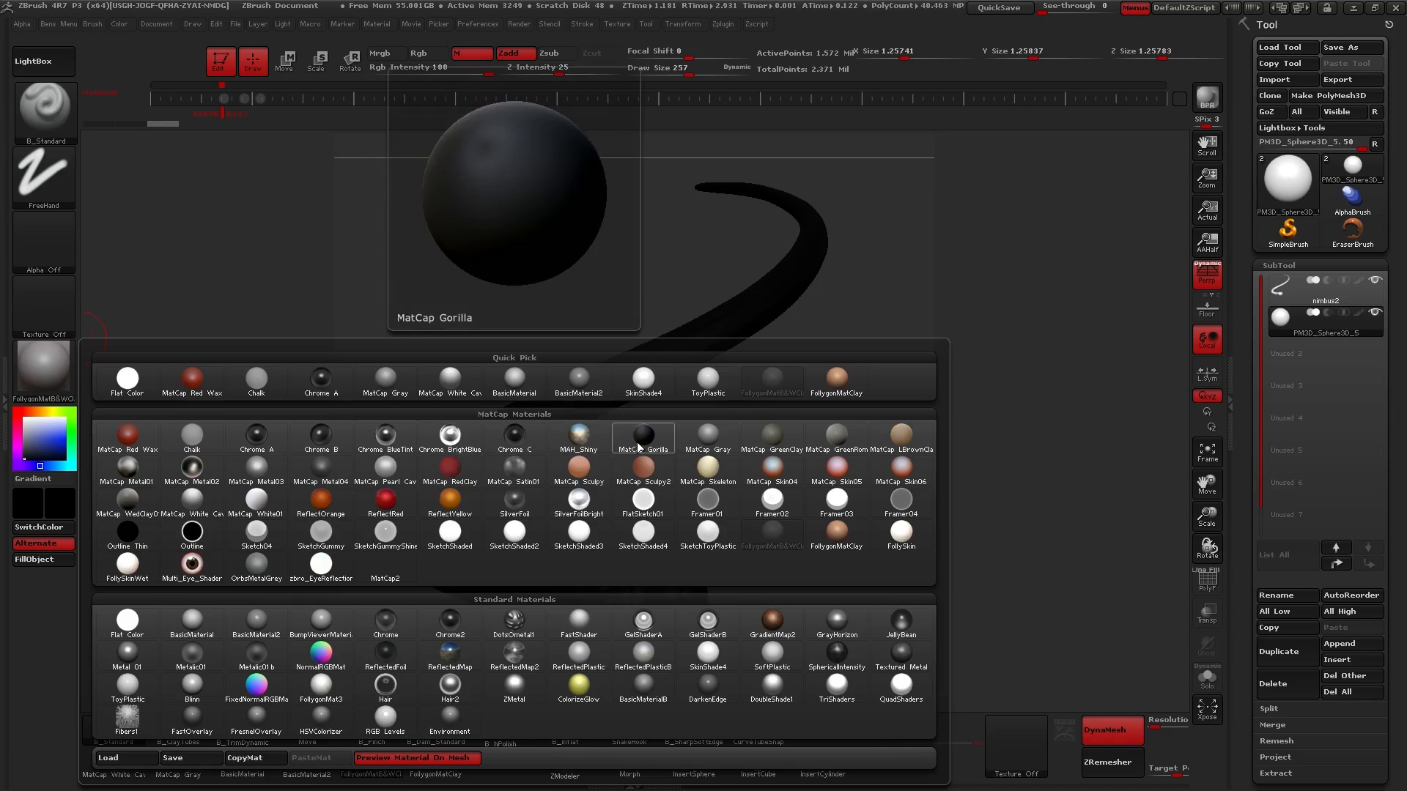
pyautogui.click(637, 442)
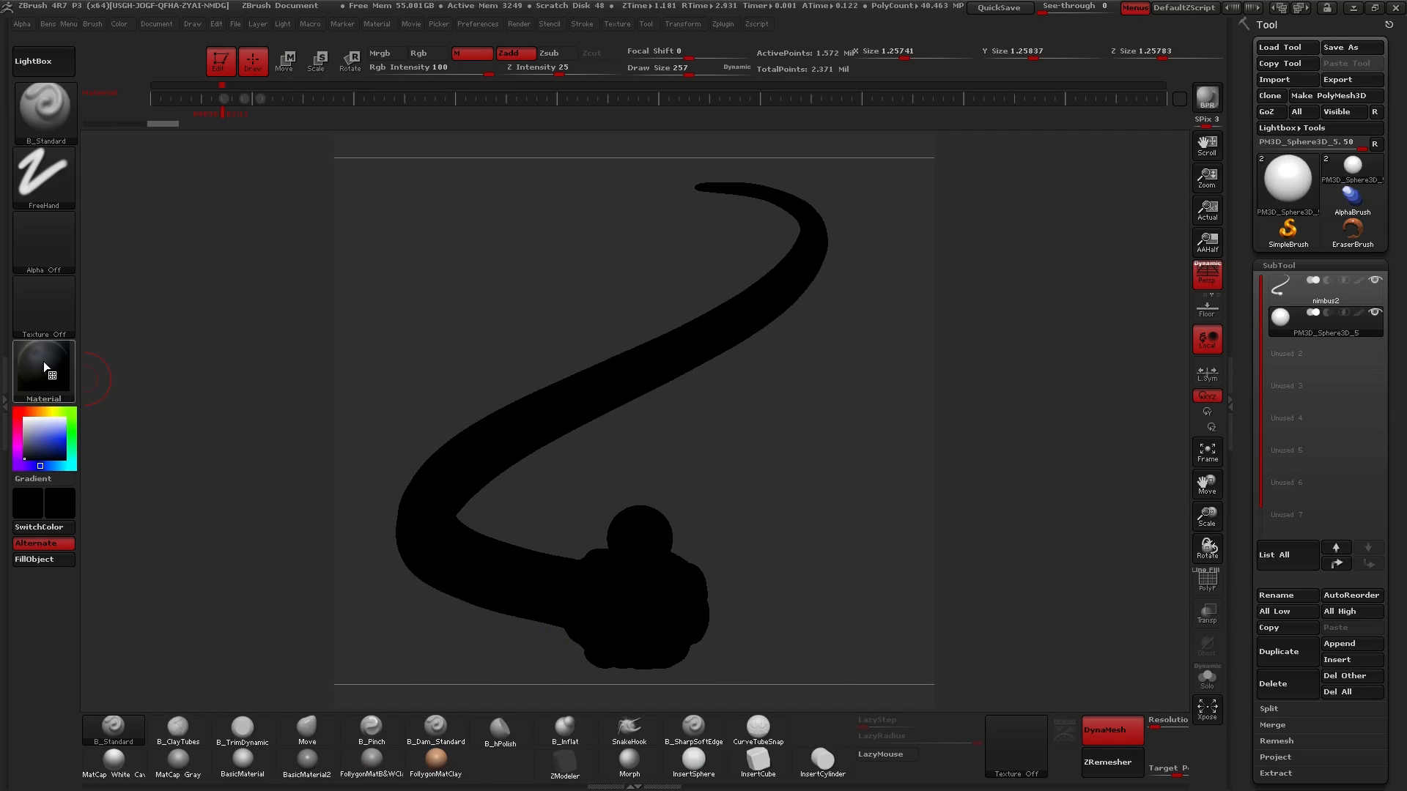
pyautogui.click(44, 362)
pyautogui.click(225, 463)
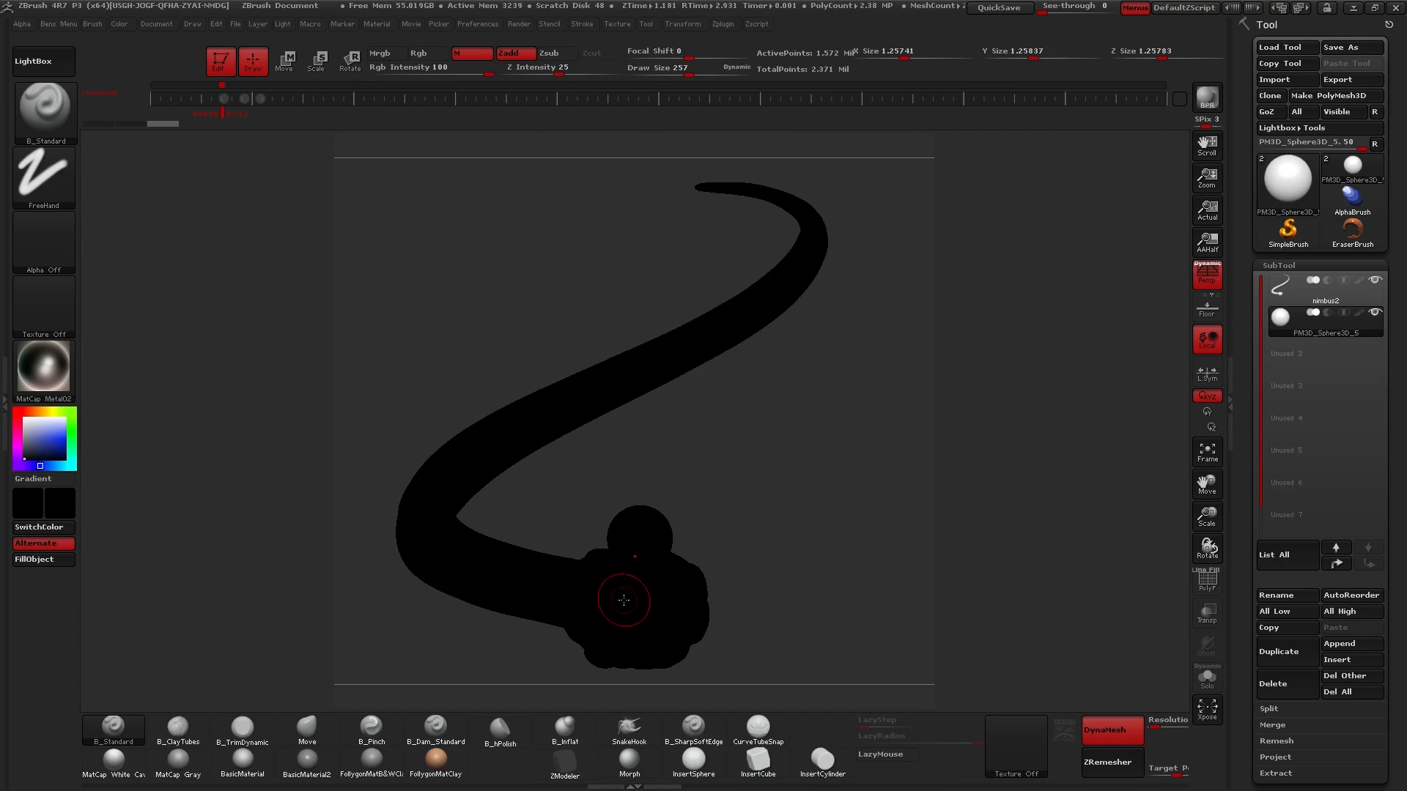
# - Adjust the model's colour to a near-black shade for the MatCap Metal02 highlights
pyautogui.click(55, 364)
pyautogui.moveTo(34, 451); pyautogui.dragTo(10, 446)
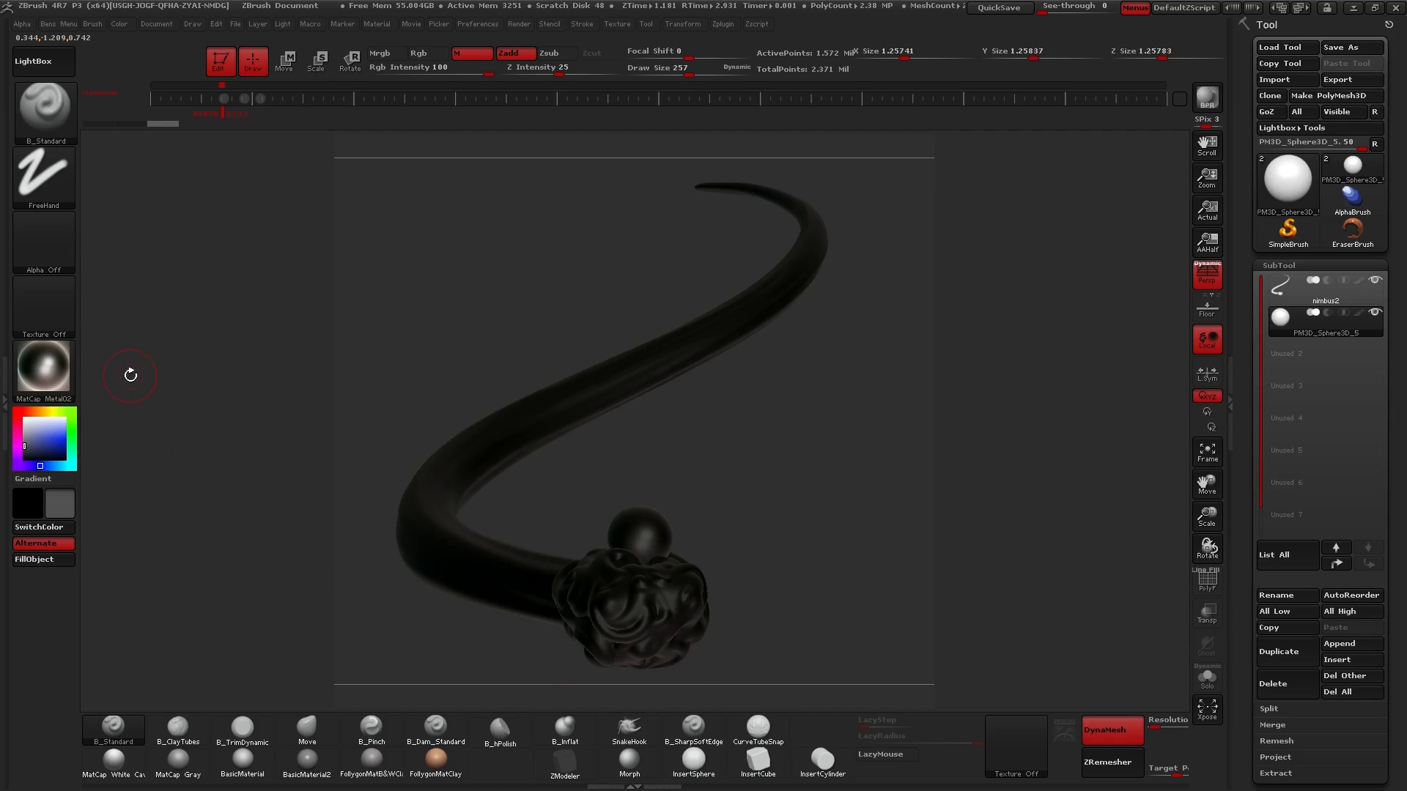
pyautogui.click(60, 368)
pyautogui.moveTo(14, 451); pyautogui.dragTo(18, 461)
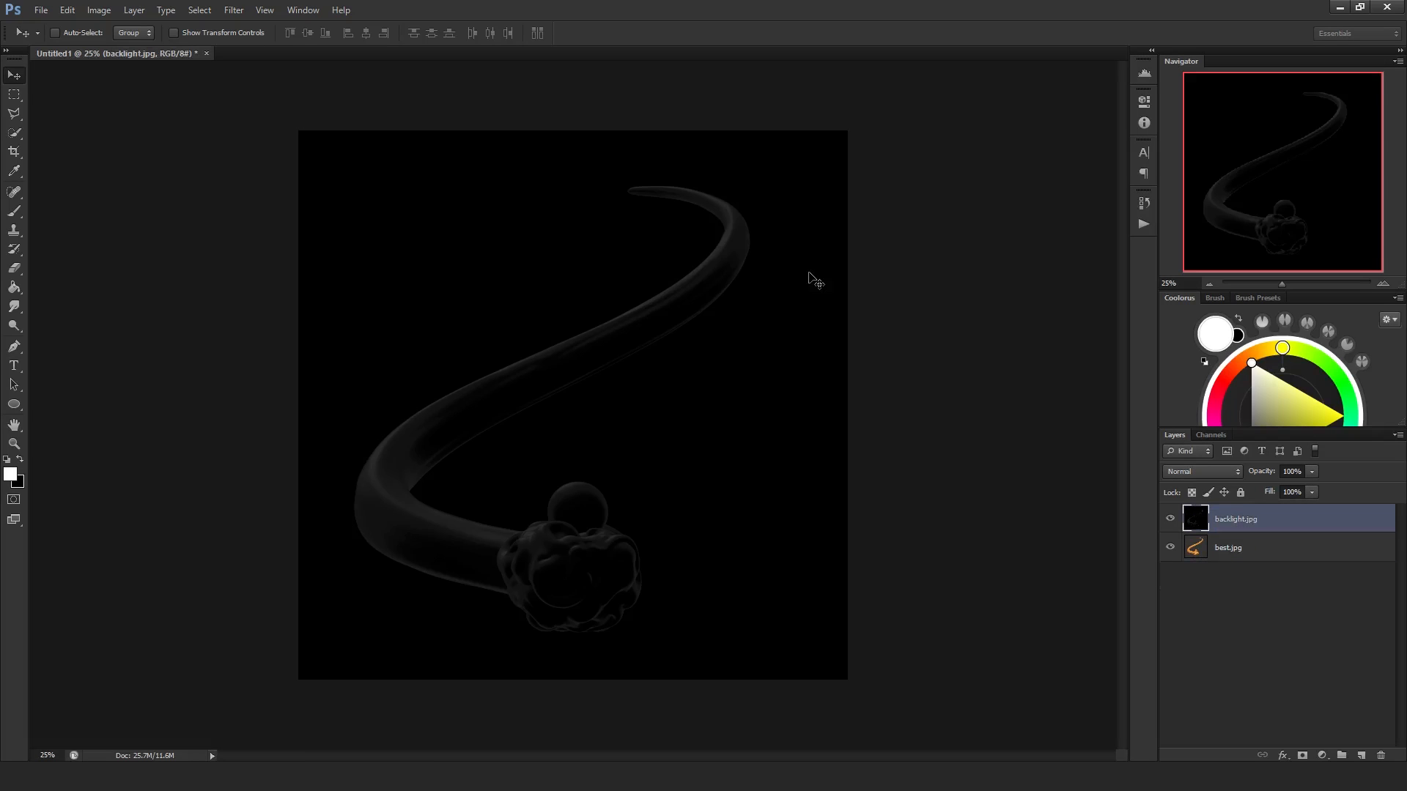
# - In Photoshop, discard the open untitled document and load all JPG passes from the Renders folder, backlight.jpg through spec2.jpg, into a layer stack
pyautogui.click(717, 293)
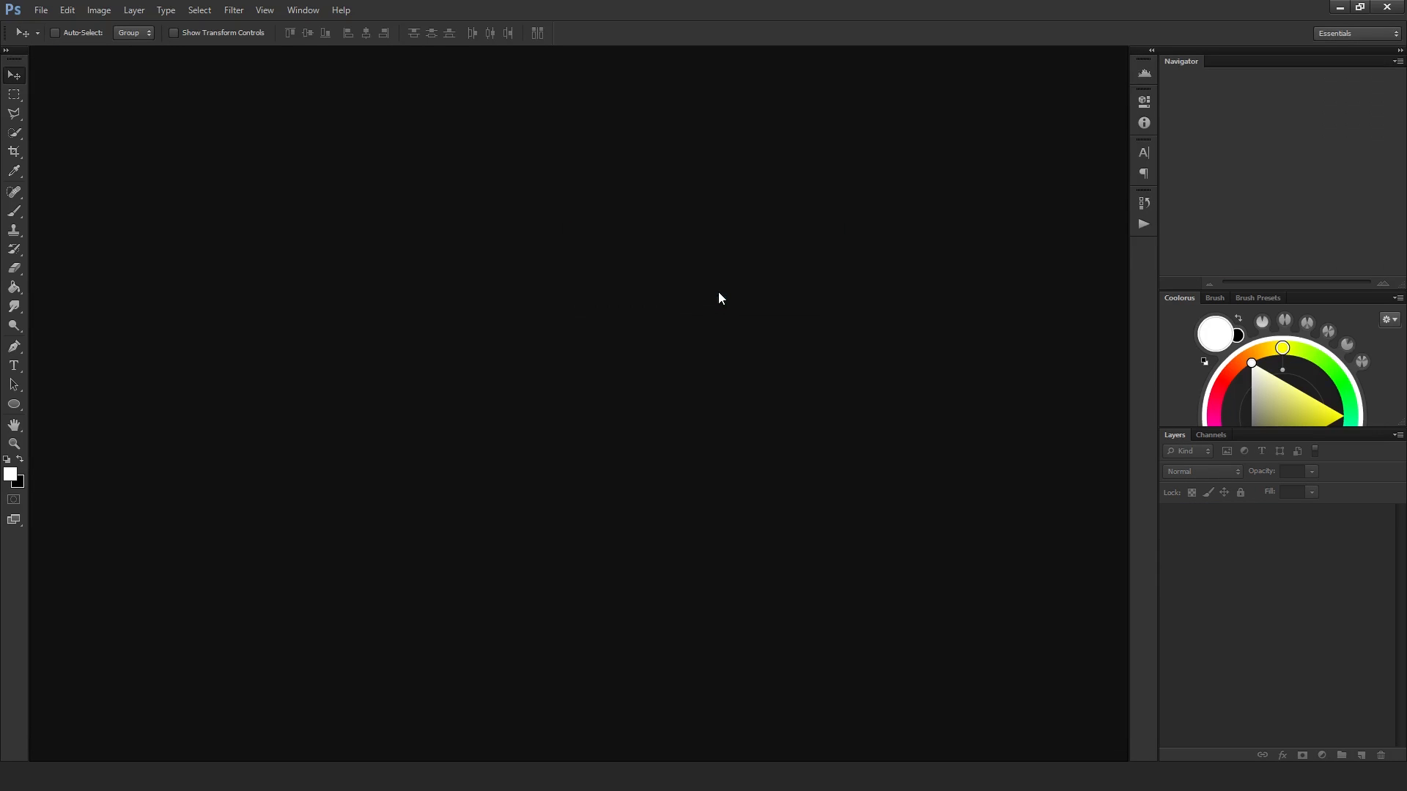
pyautogui.click(47, 13)
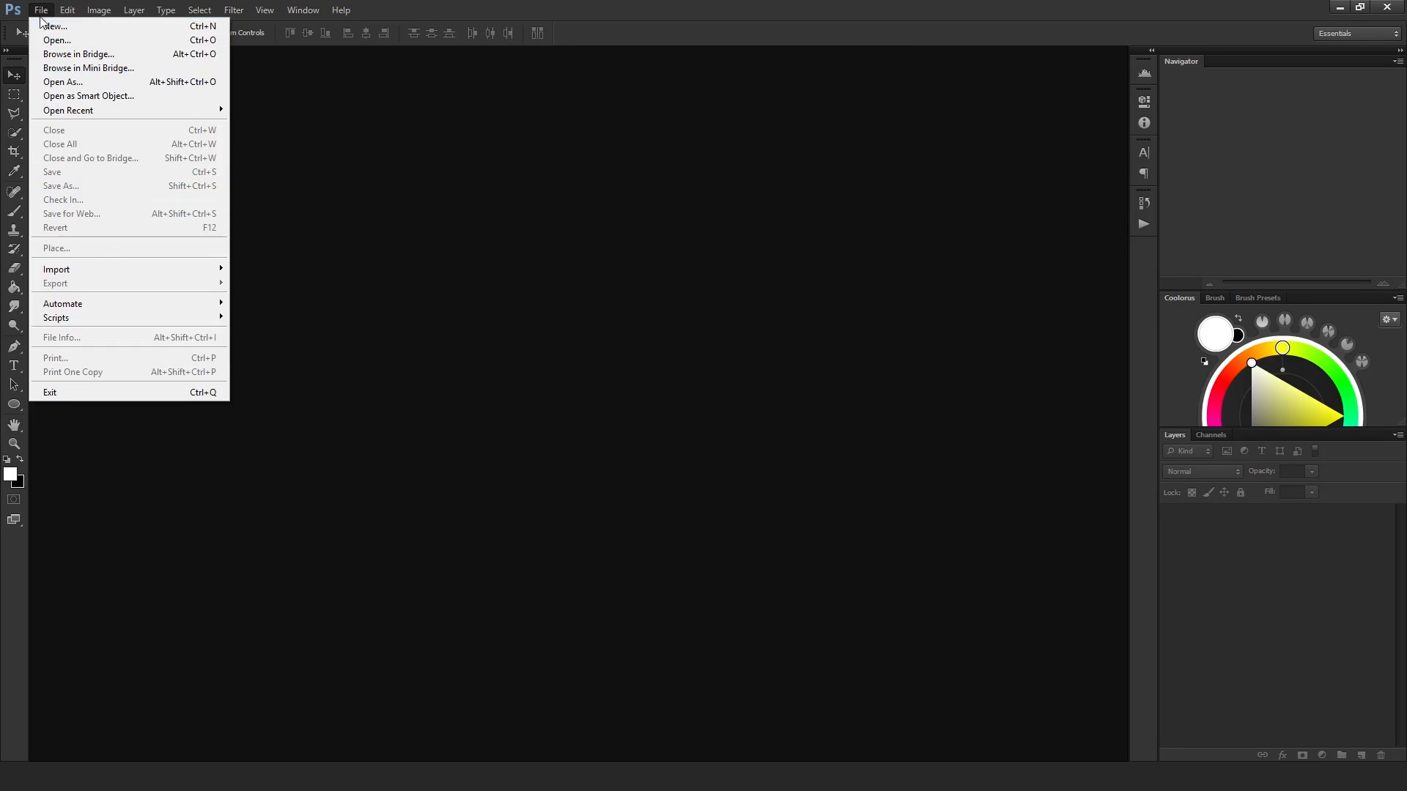
pyautogui.moveTo(160, 317)
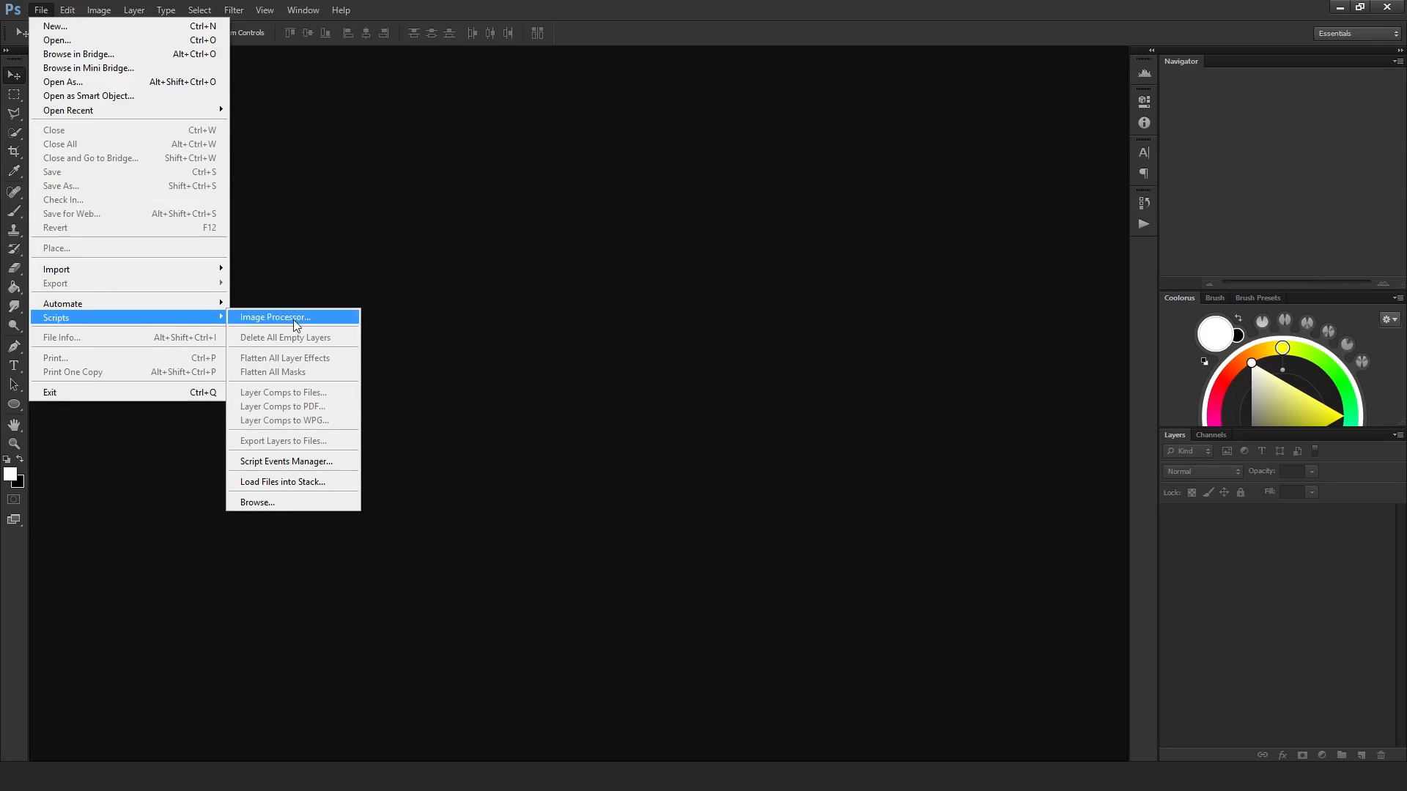
pyautogui.click(308, 483)
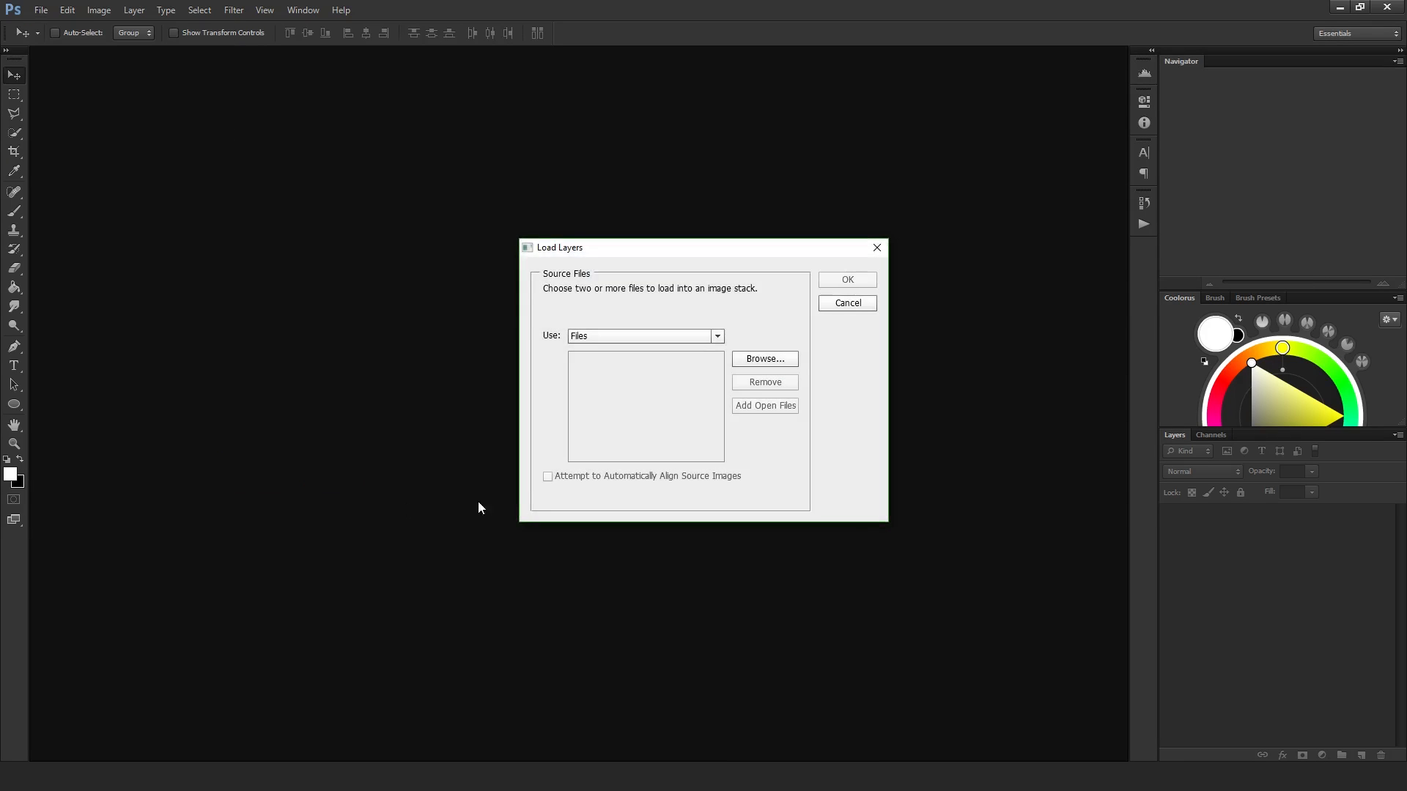
pyautogui.click(765, 360)
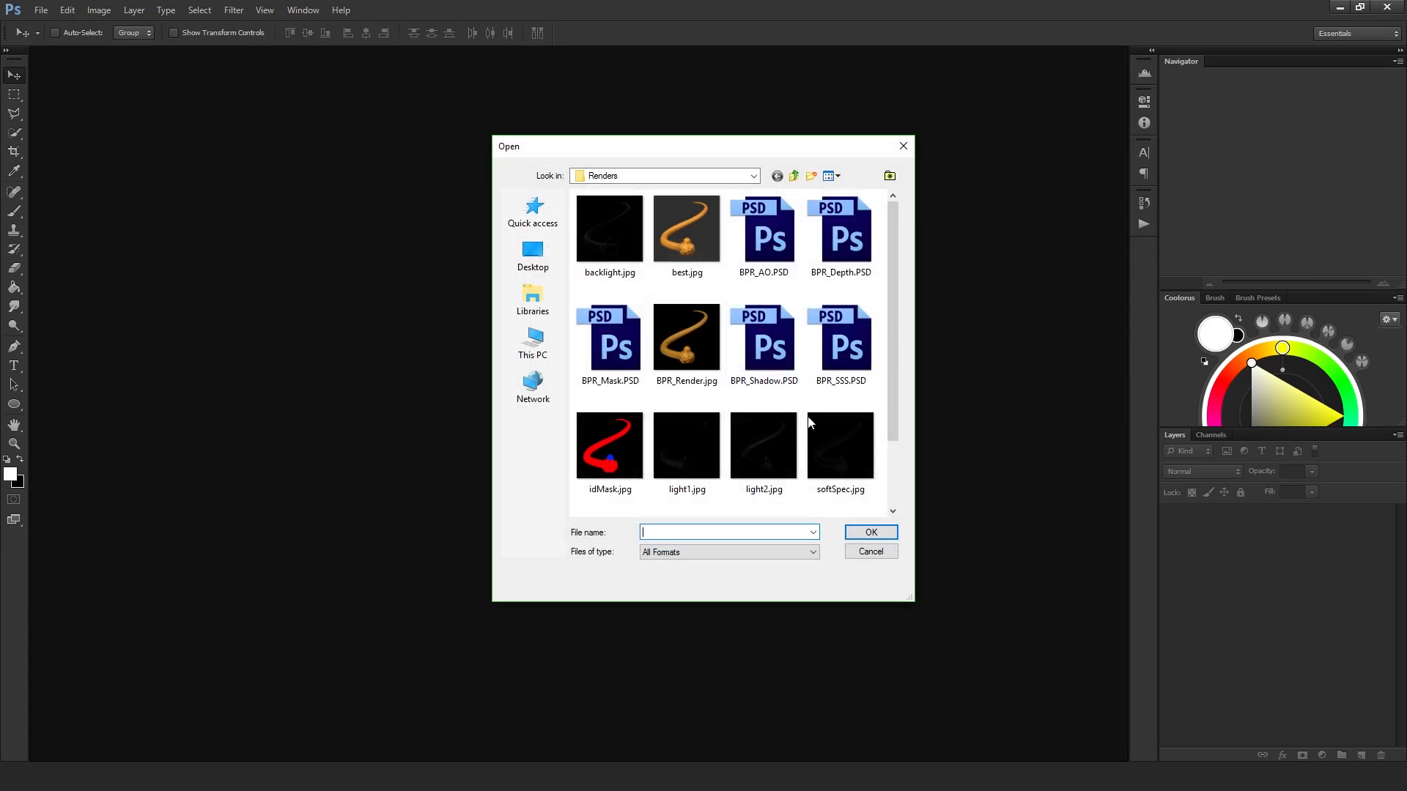
pyautogui.scroll(2, 809, 427)
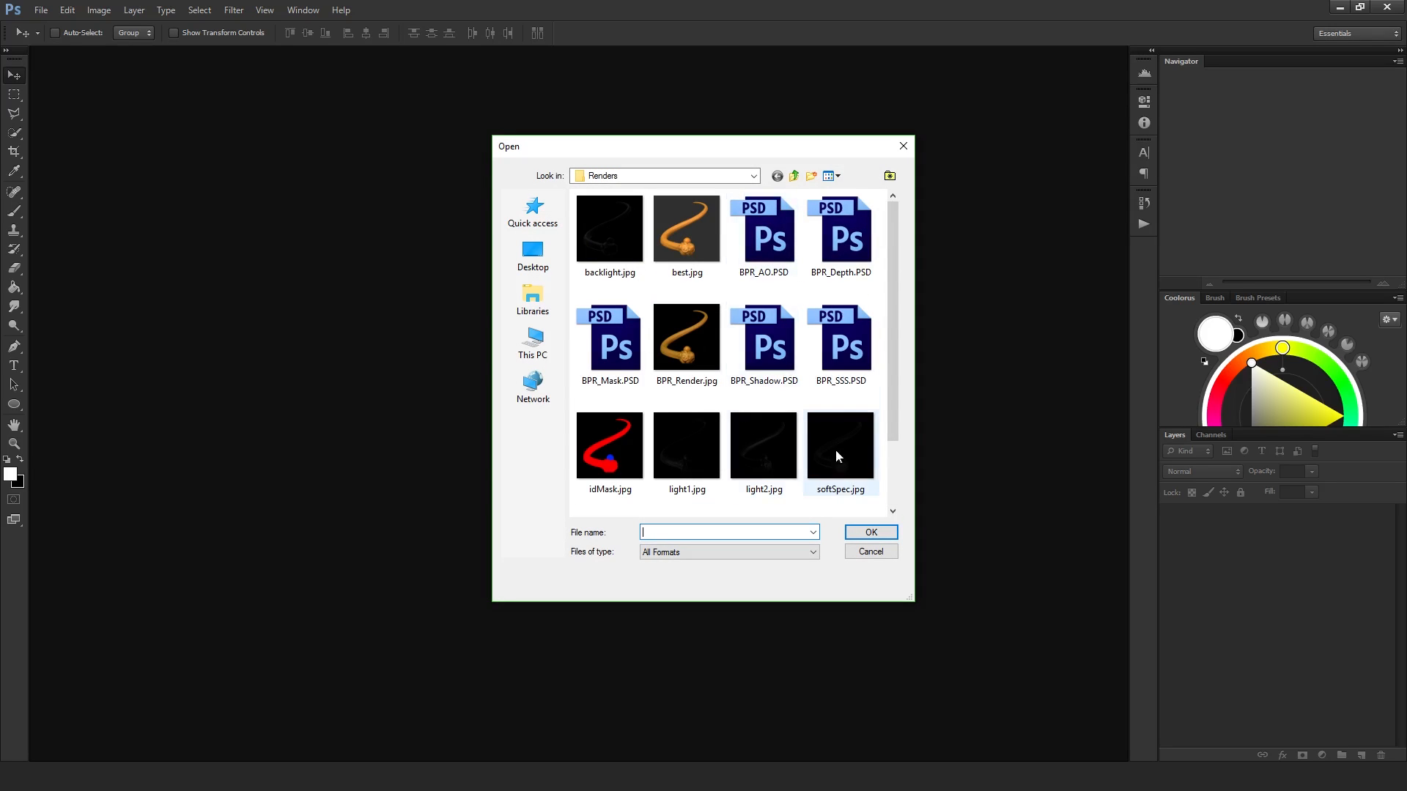
pyautogui.scroll(-2, 892, 399)
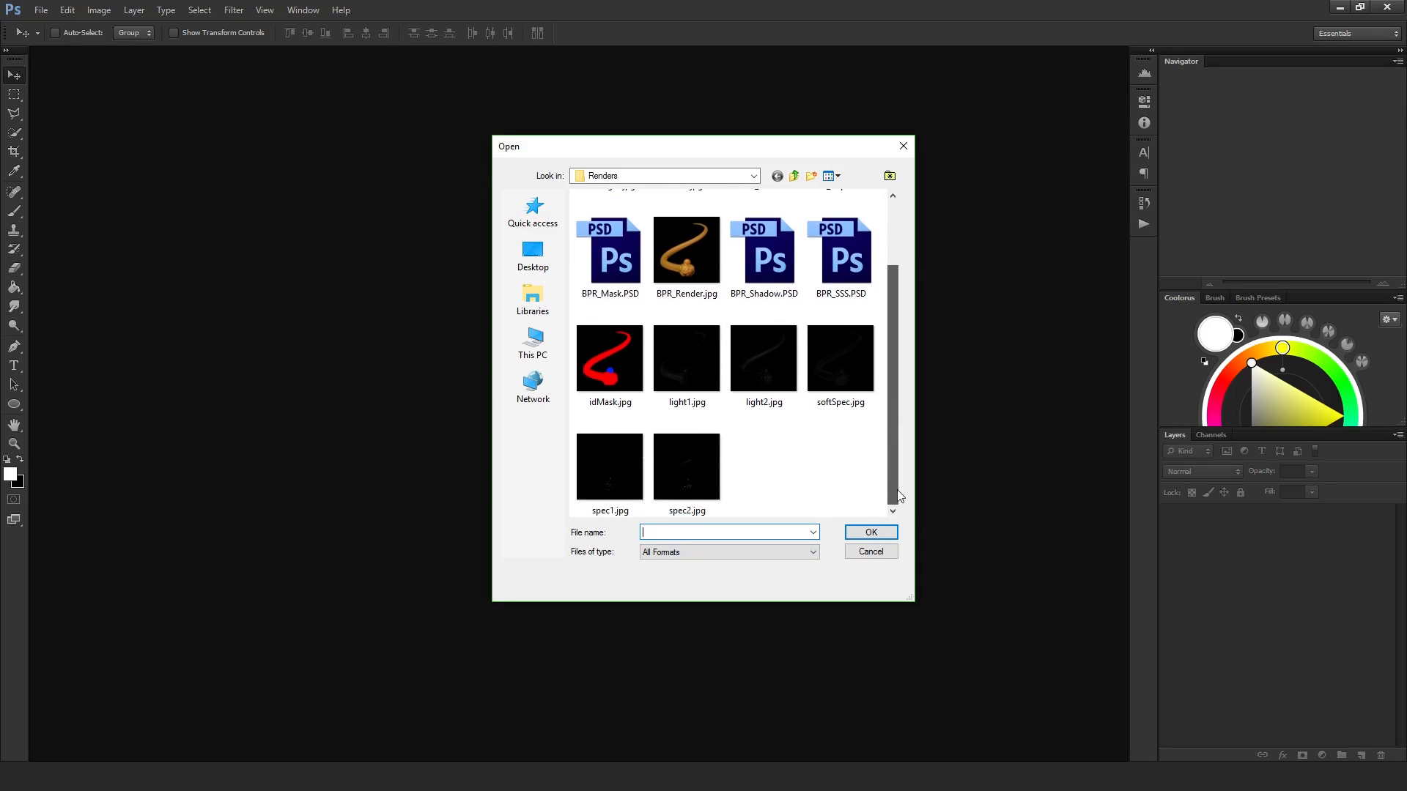
pyautogui.click(700, 497)
pyautogui.keyDown('shift'); pyautogui.click(619, 354); pyautogui.keyUp('shift')
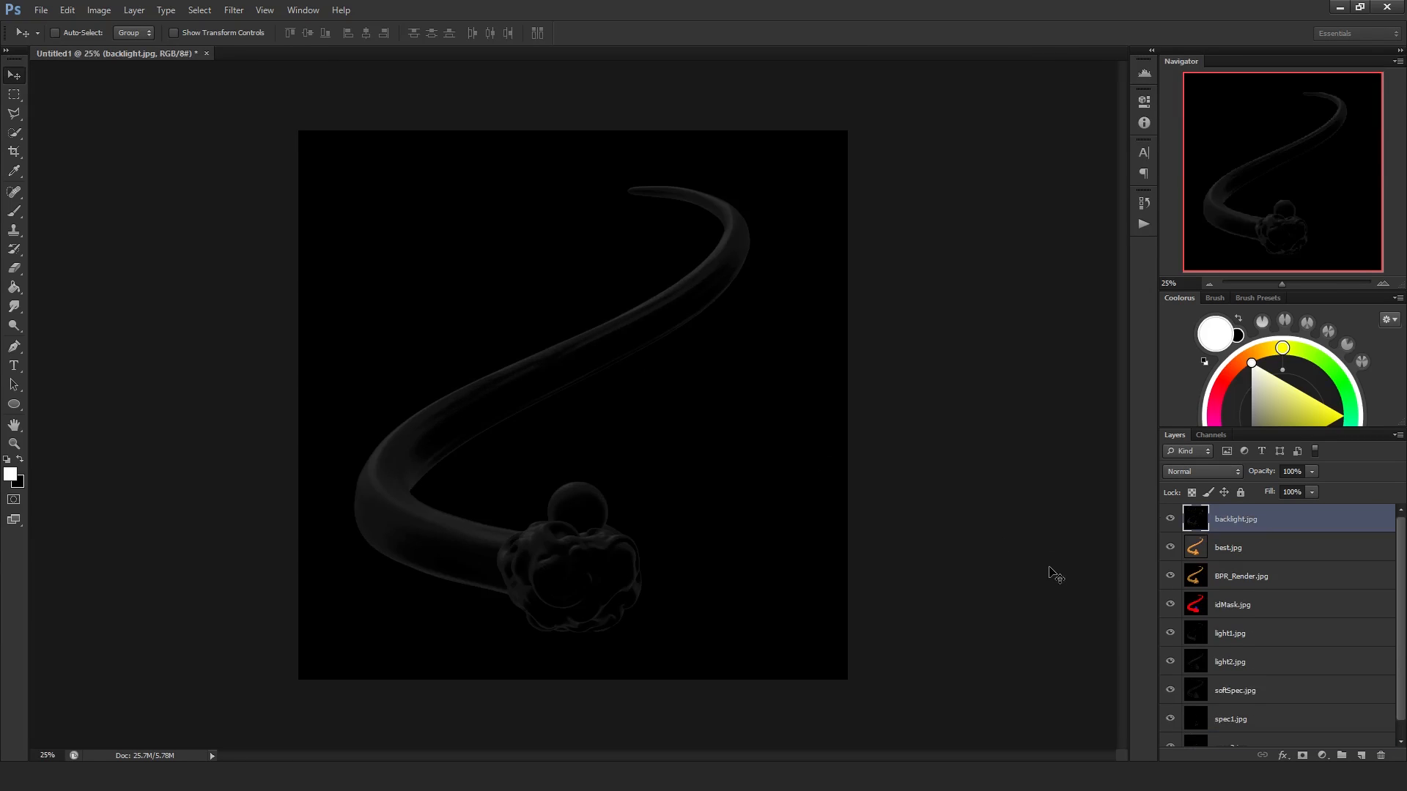
pyautogui.scroll(-1, 1268, 590)
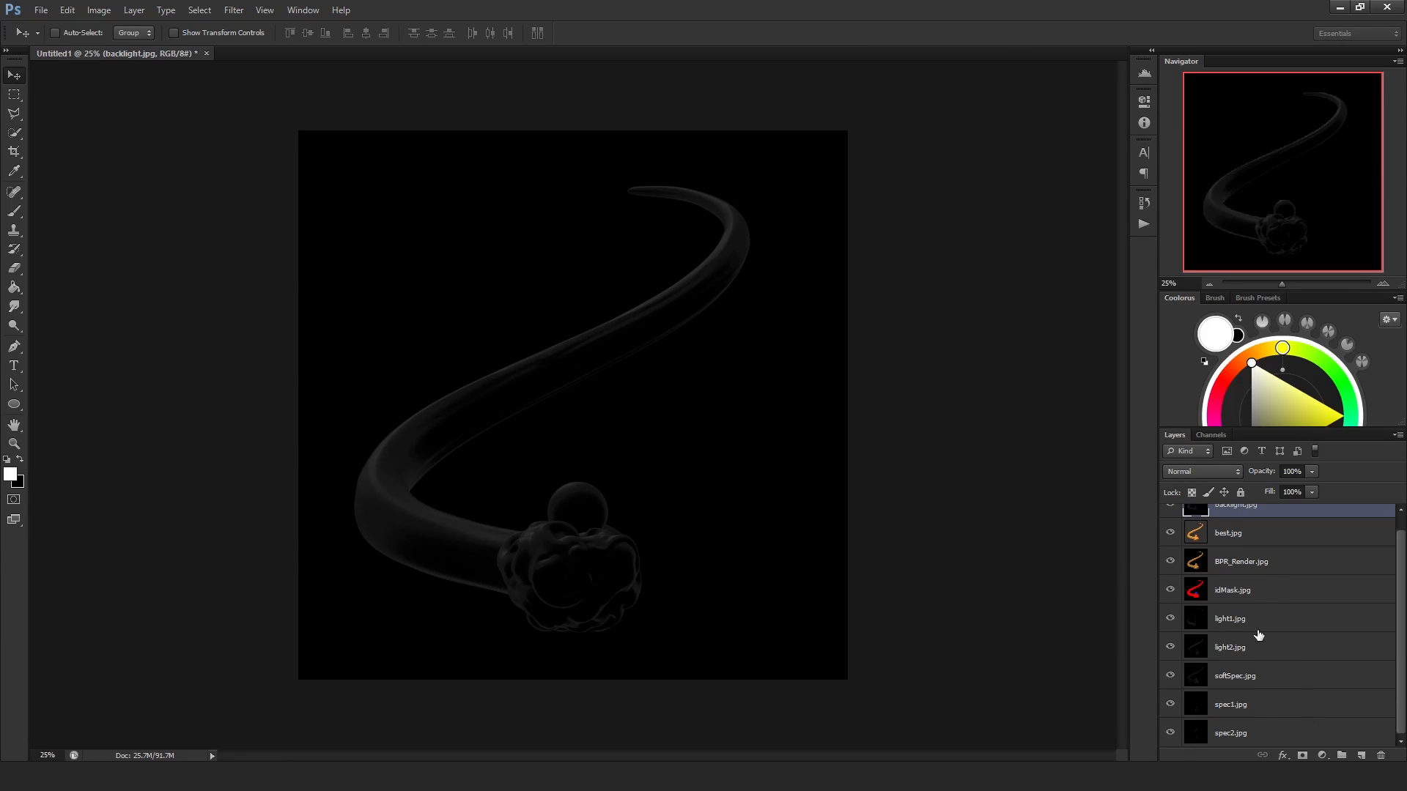
pyautogui.scroll(1, 1270, 652)
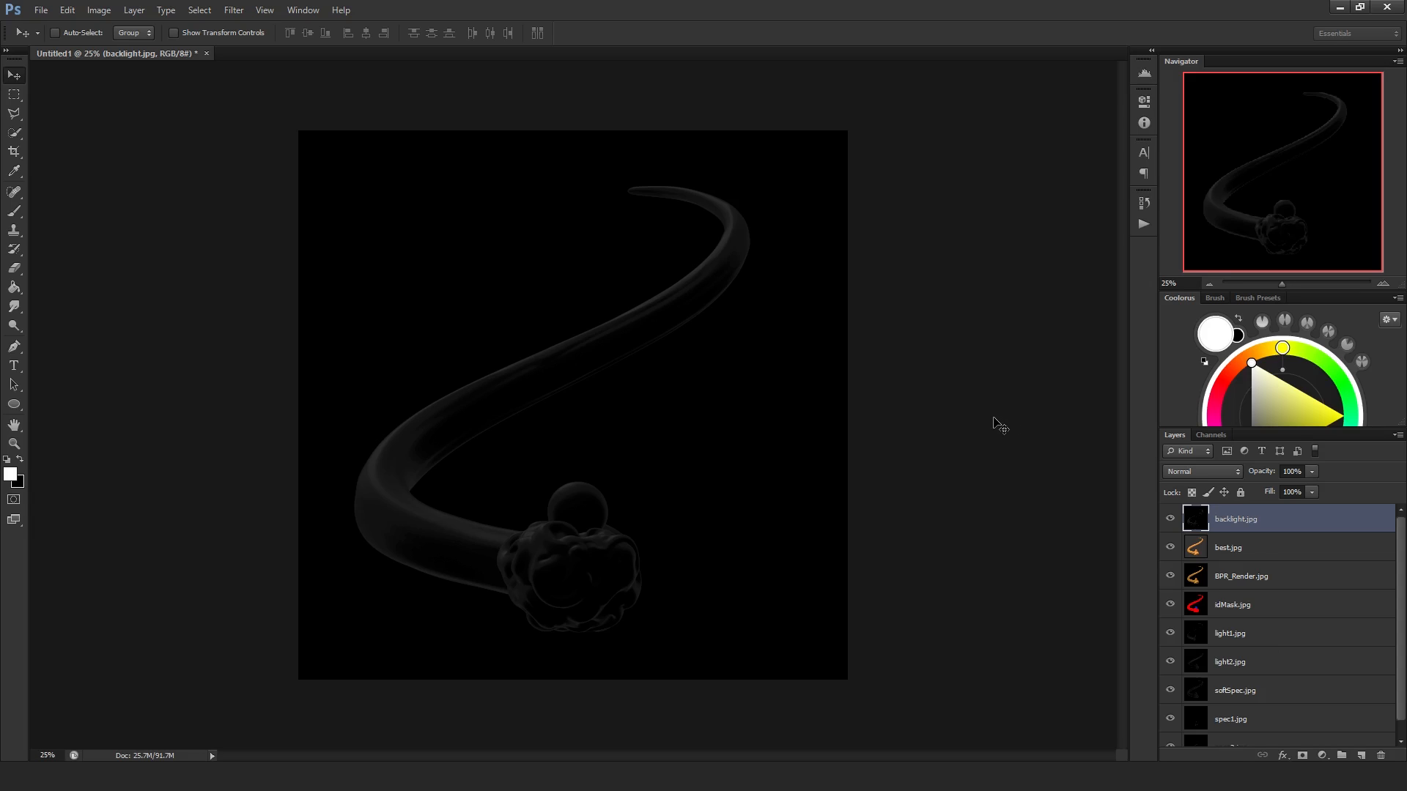
# - Open BPR_Depth.PSD, BPR_Mask.PSD, BPR_Shadow.PSD and BPR_SSS.PSD from the Renders folder
pyautogui.hotkey('ctrl', 'o')
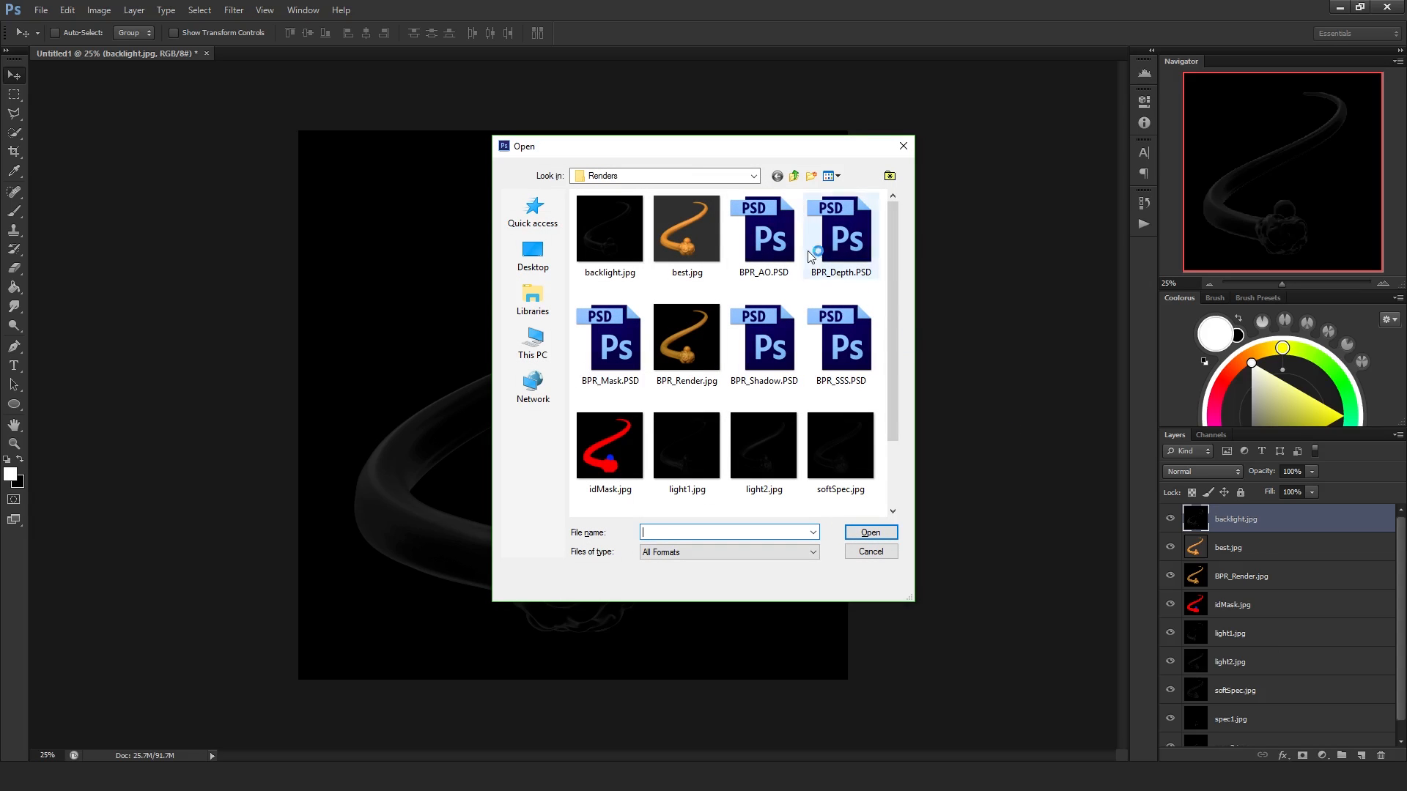
pyautogui.click(764, 234)
pyautogui.keyDown('shift'); pyautogui.click(630, 355); pyautogui.keyUp('shift')
pyautogui.keyDown('ctrl'); pyautogui.click(789, 342); pyautogui.keyUp('ctrl')
pyautogui.keyDown('ctrl'); pyautogui.click(836, 355); pyautogui.keyUp('ctrl')
pyautogui.scroll(-2, 839, 392)
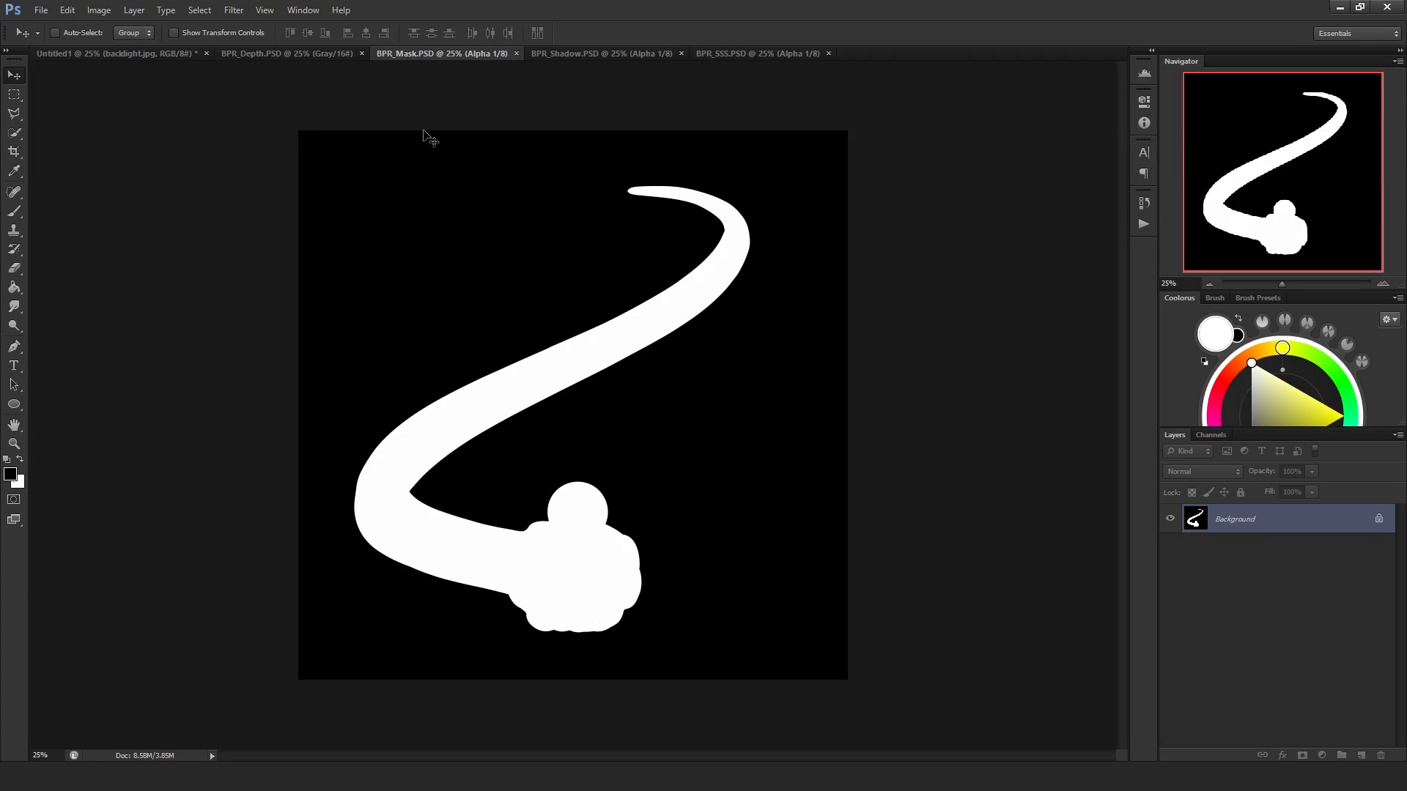
# - Convert BPR_Mask.PSD to Grayscale mode
pyautogui.click(98, 10)
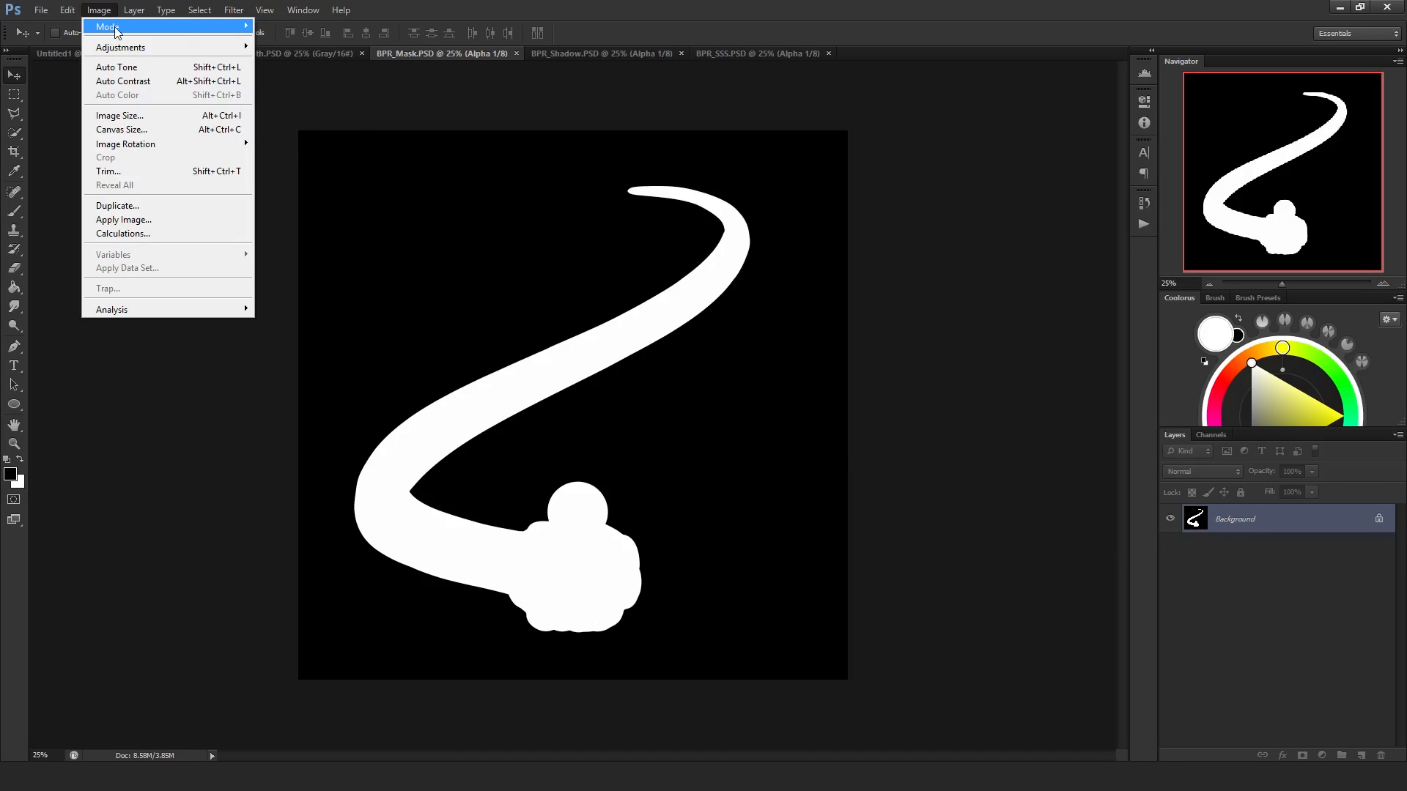
pyautogui.moveTo(187, 28)
pyautogui.click(288, 40)
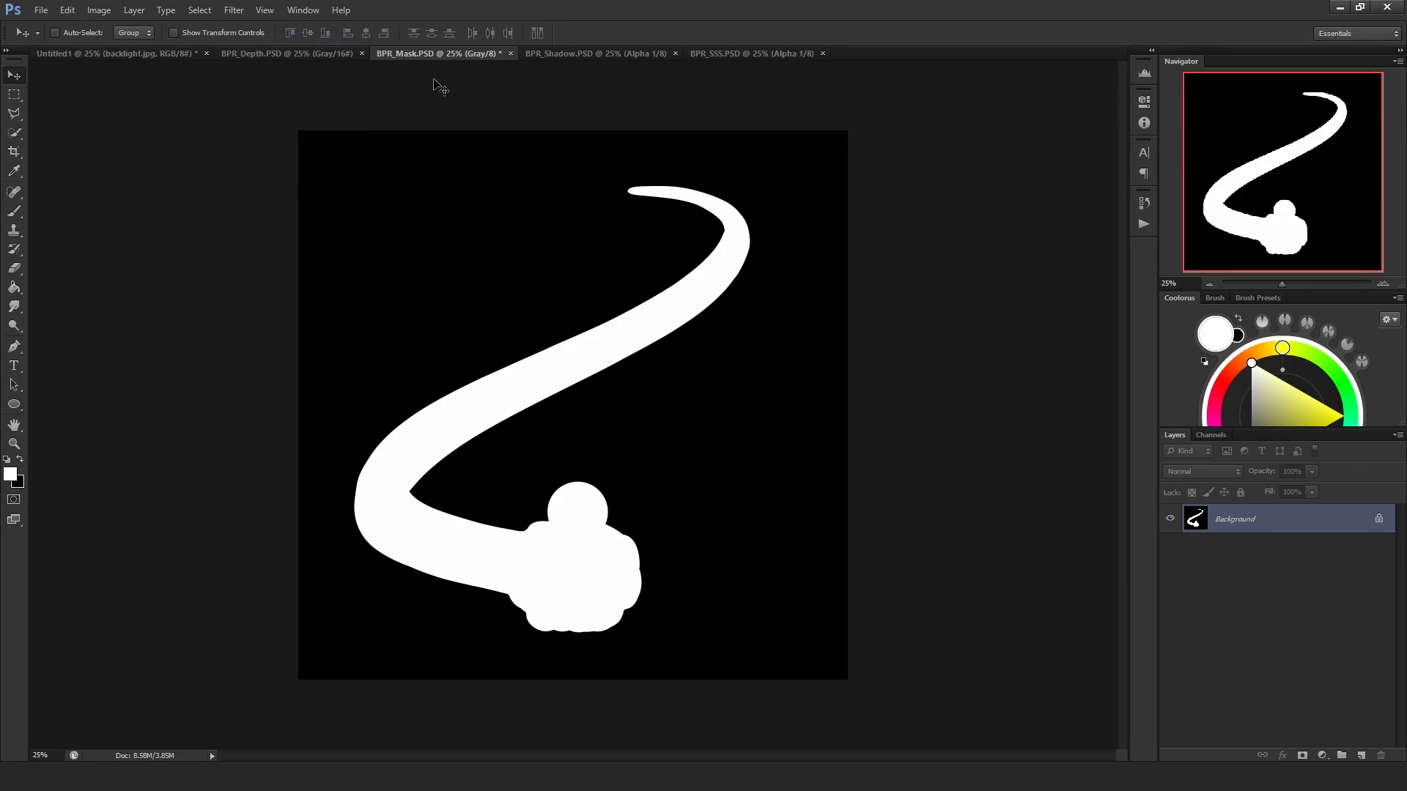
# - Copy the mask image into Untitled1 as the top layer aligned to the canvas, and close BPR_Mask.PSD without saving
pyautogui.moveTo(410, 181); pyautogui.dragTo(502, 266)
pyautogui.hotkey('ctrl', 't')
pyautogui.moveTo(544, 317); pyautogui.dragTo(469, 233)
pyautogui.moveTo(456, 234); pyautogui.dragTo(450, 234)
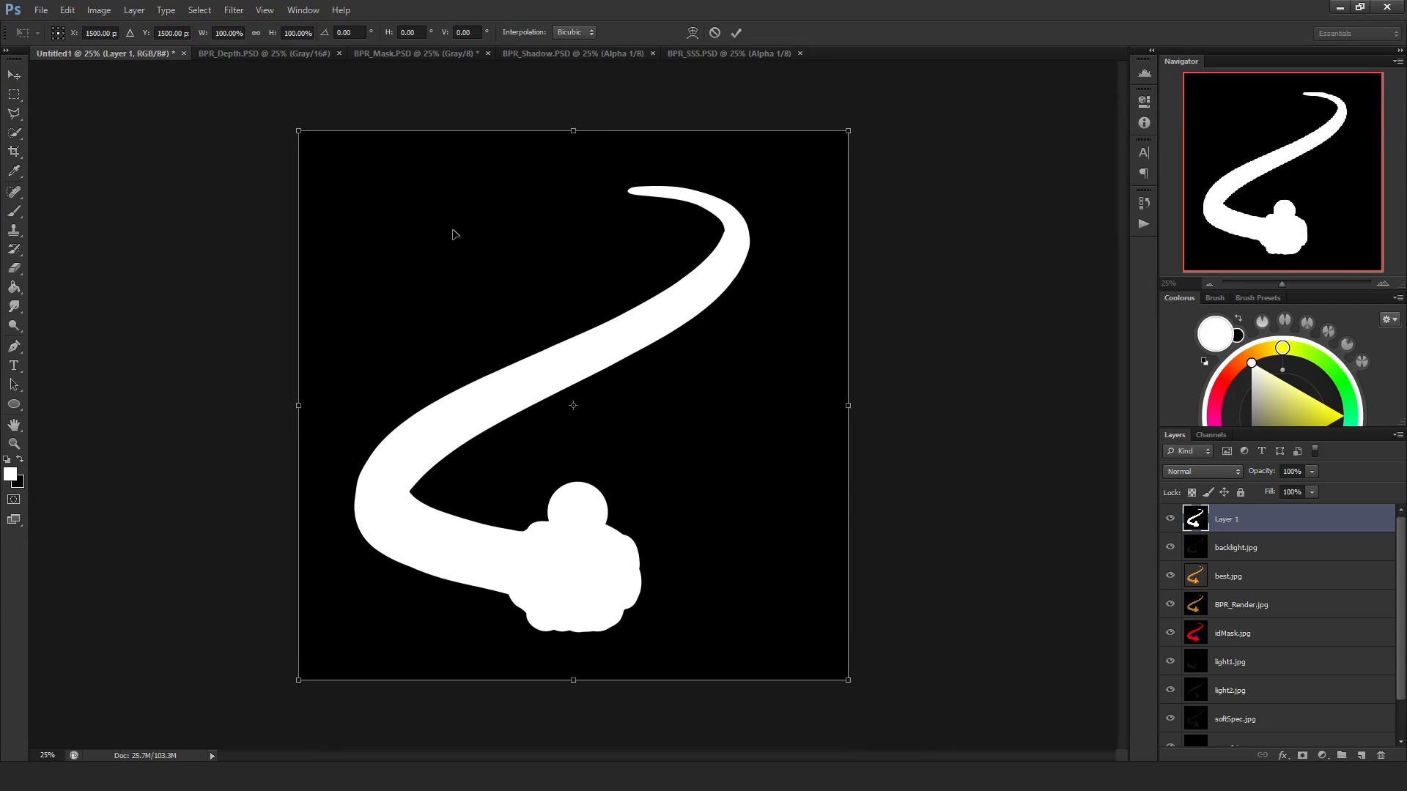
pyautogui.press('Return')
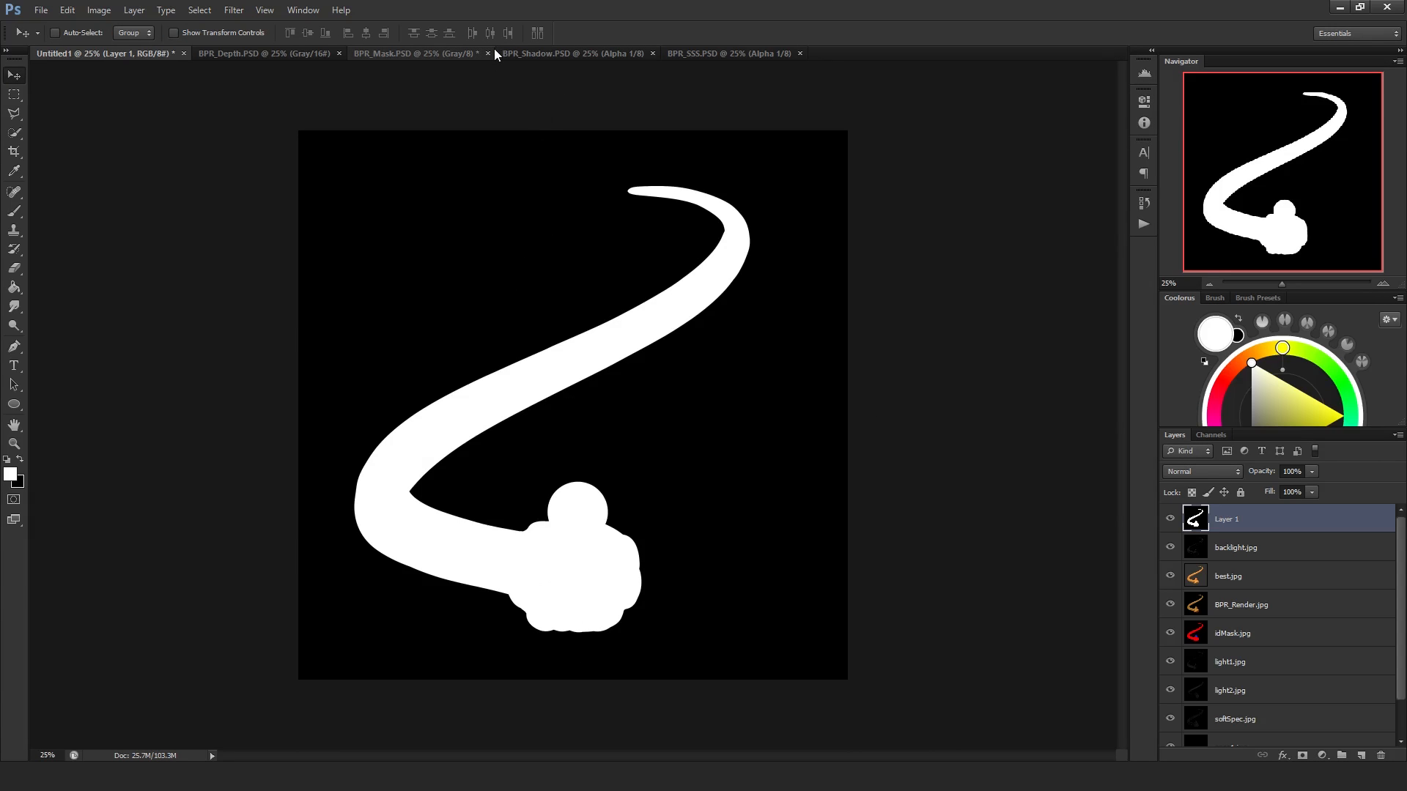
pyautogui.click(488, 53)
pyautogui.click(645, 292)
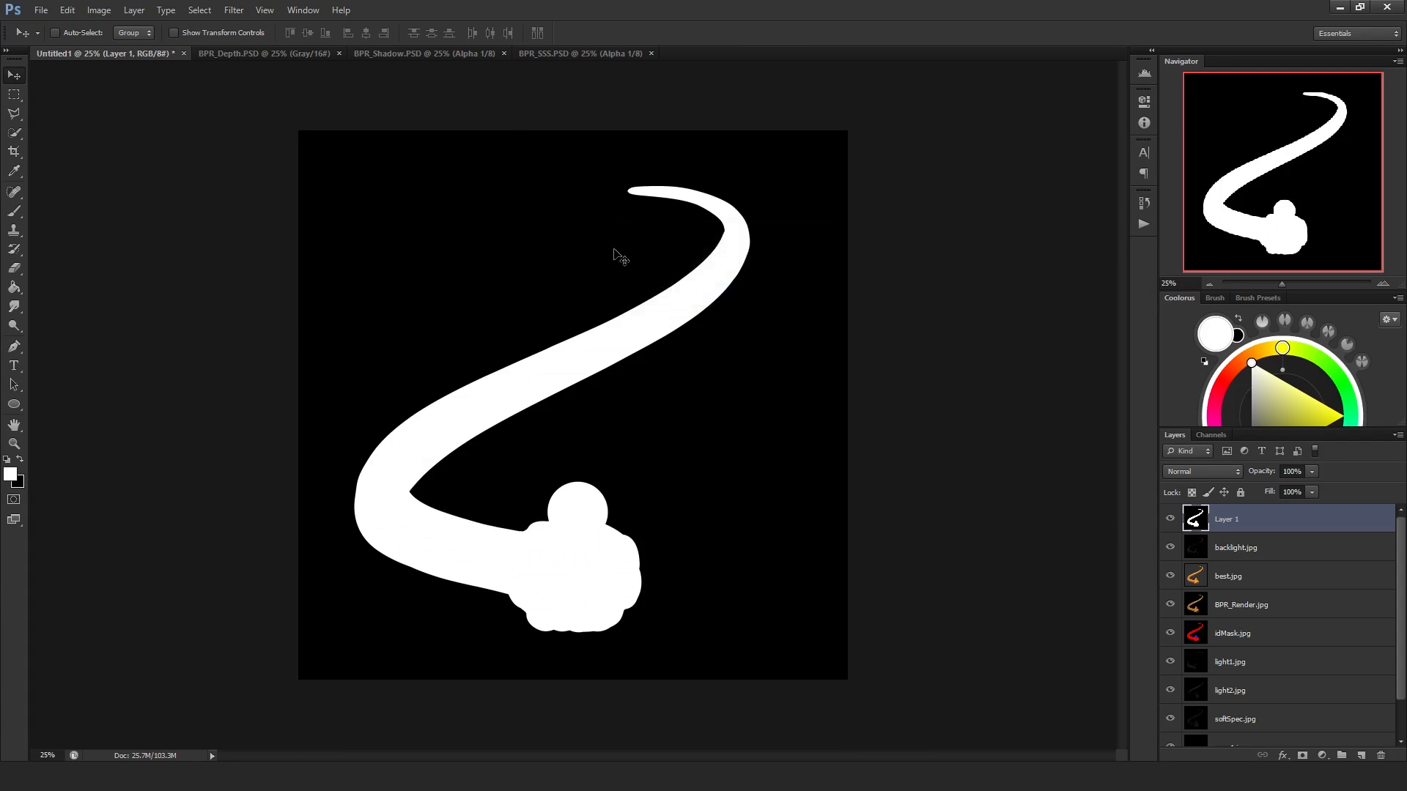
# - Convert BPR_Shadow.PSD to Grayscale mode
pyautogui.click(399, 55)
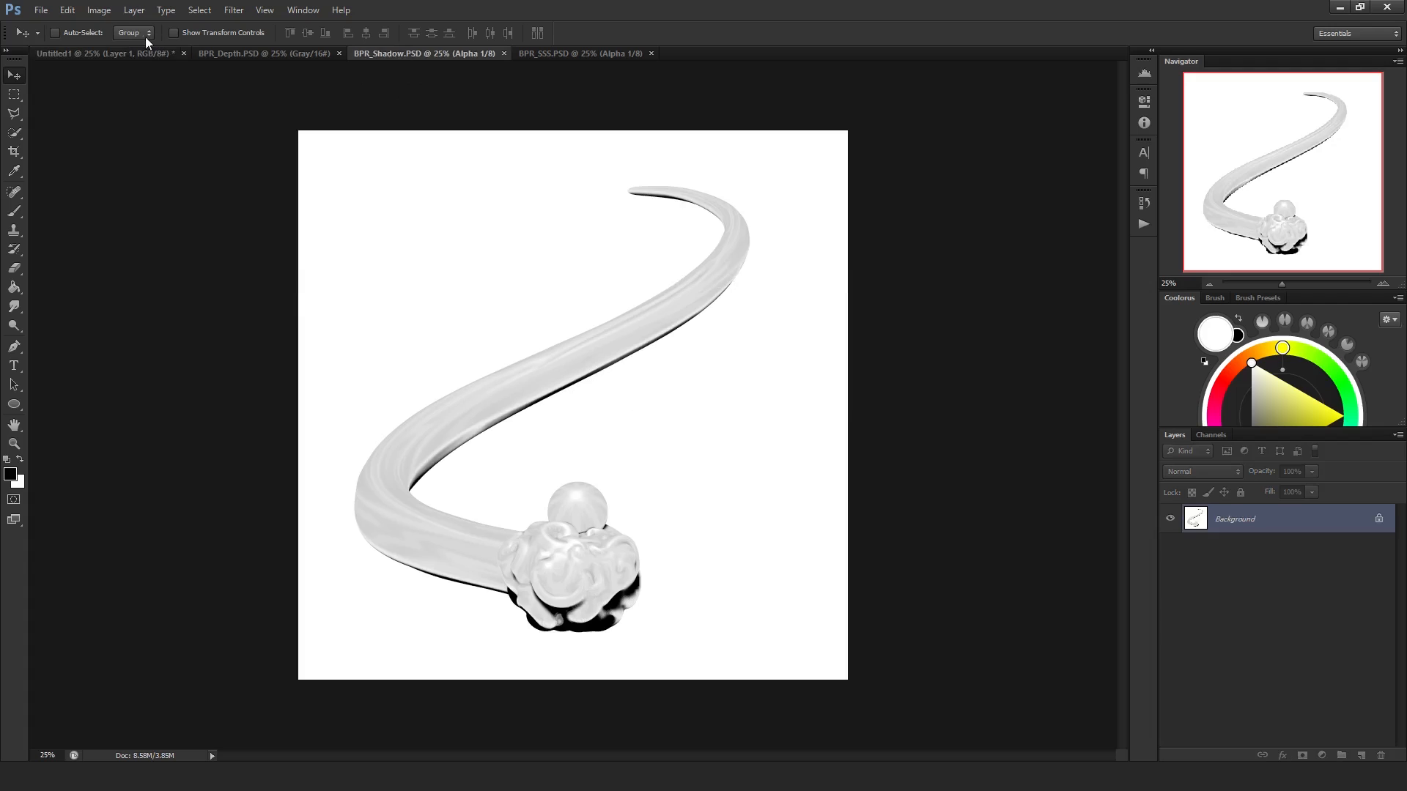
pyautogui.click(111, 10)
pyautogui.moveTo(206, 27)
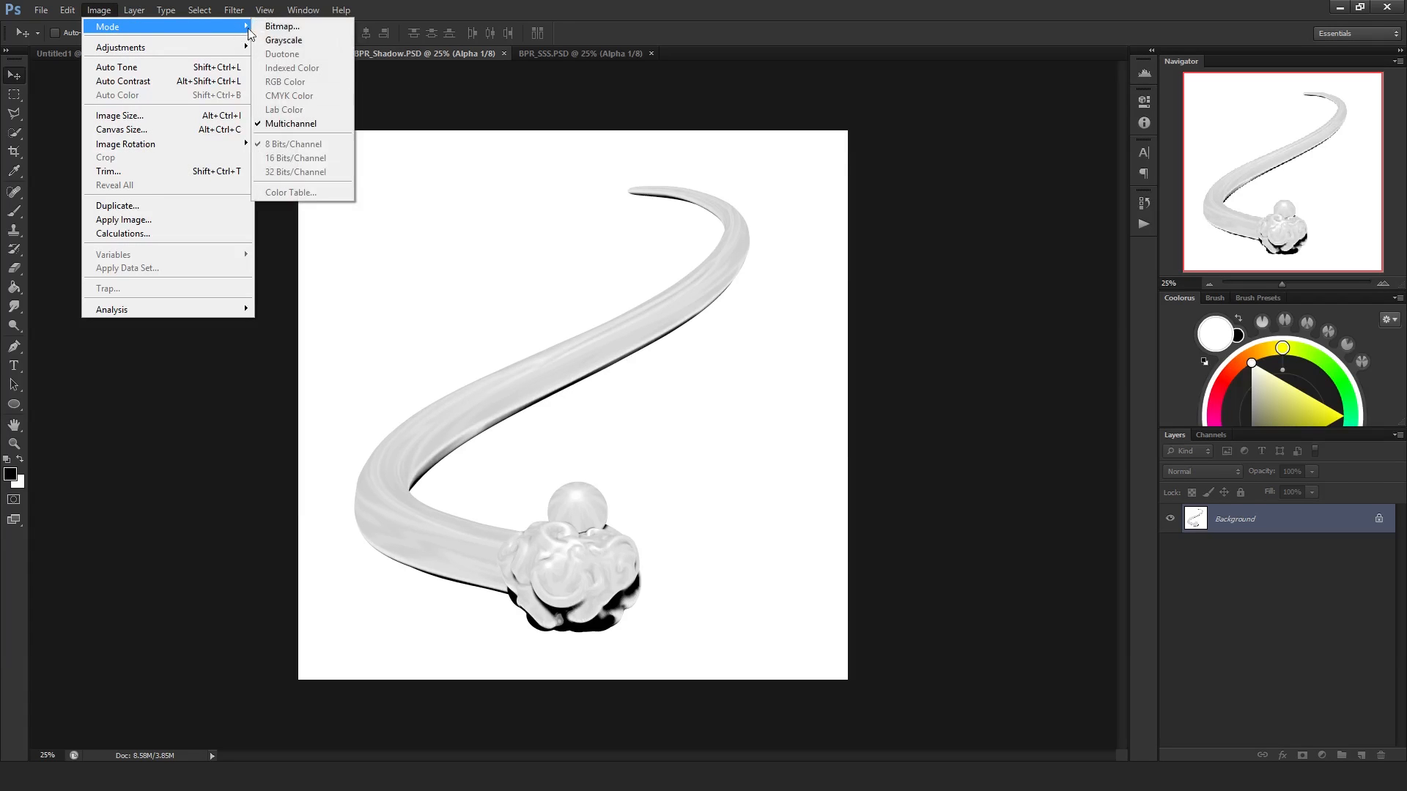
pyautogui.click(286, 40)
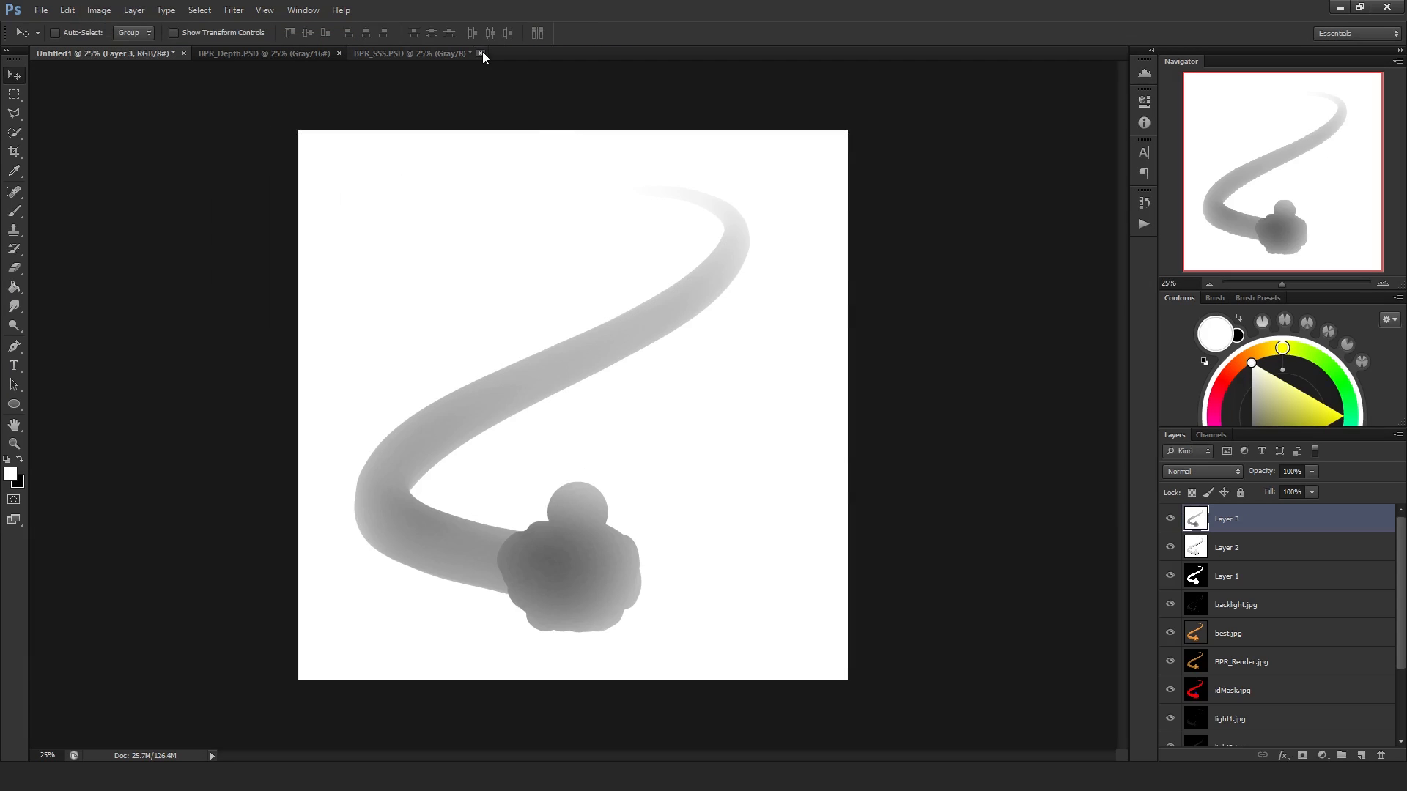
# - Close BPR_SSS.PSD without saving and rename the top layer of Untitled1 to "sss"
pyautogui.click(480, 53)
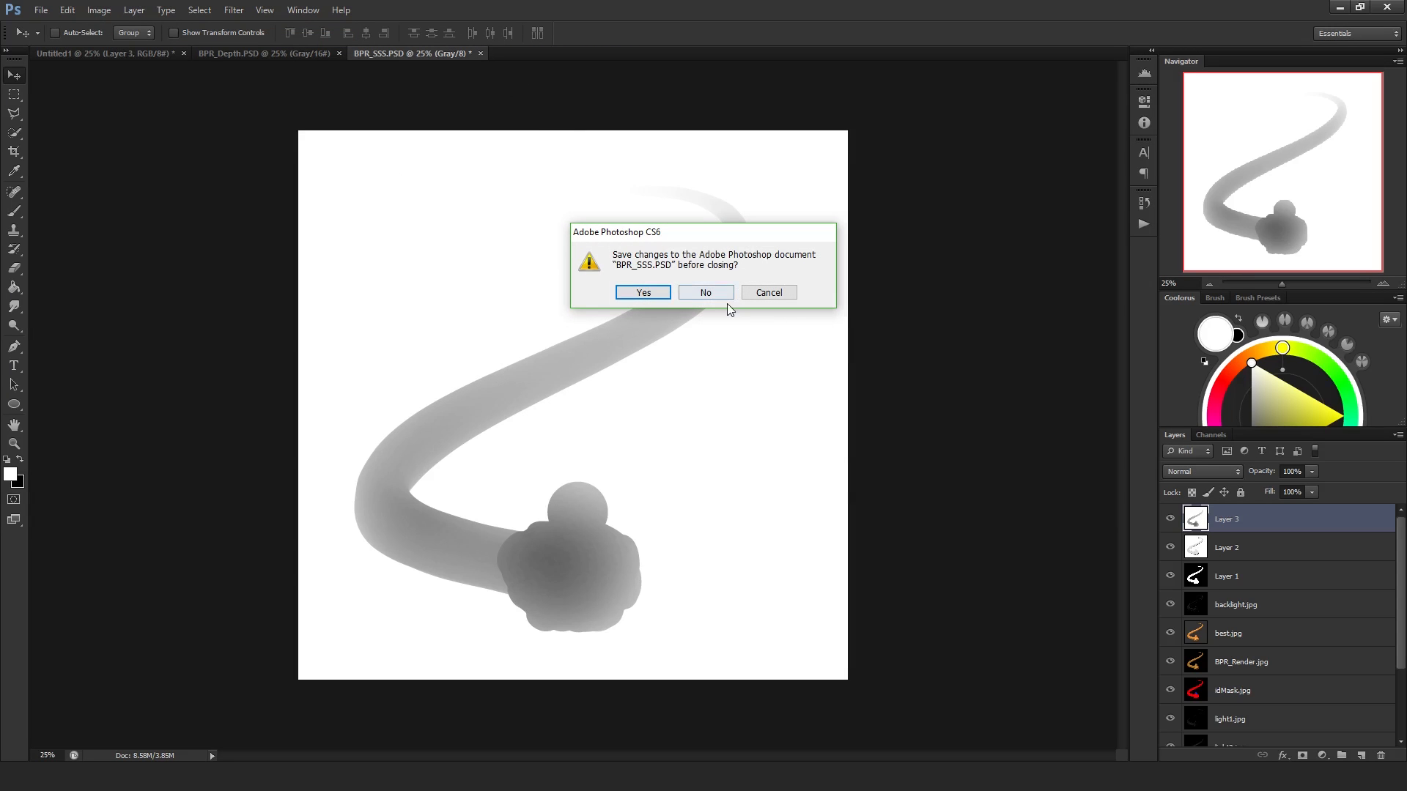
pyautogui.click(706, 293)
pyautogui.doubleClick(1236, 523)
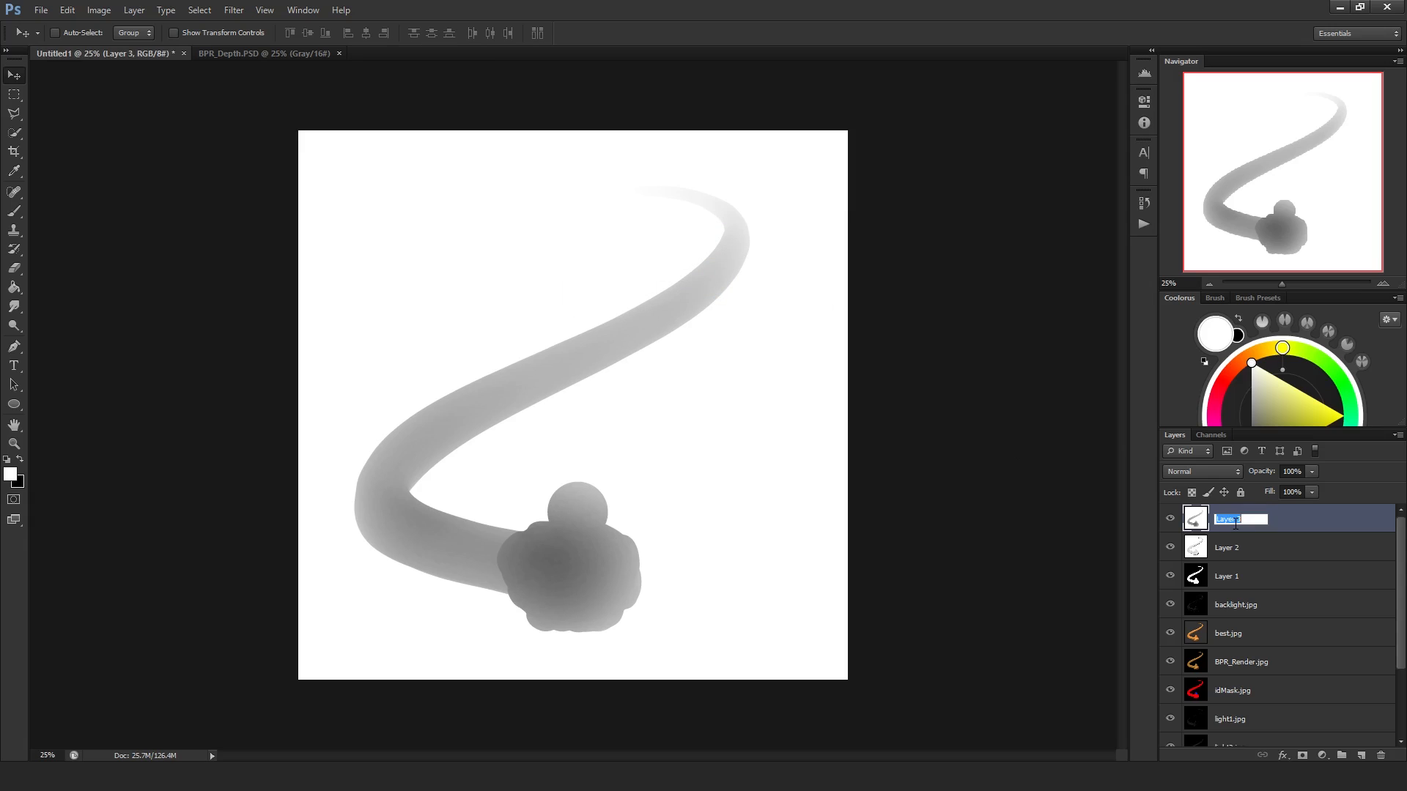
pyautogui.write('sss')
pyautogui.press('Return')
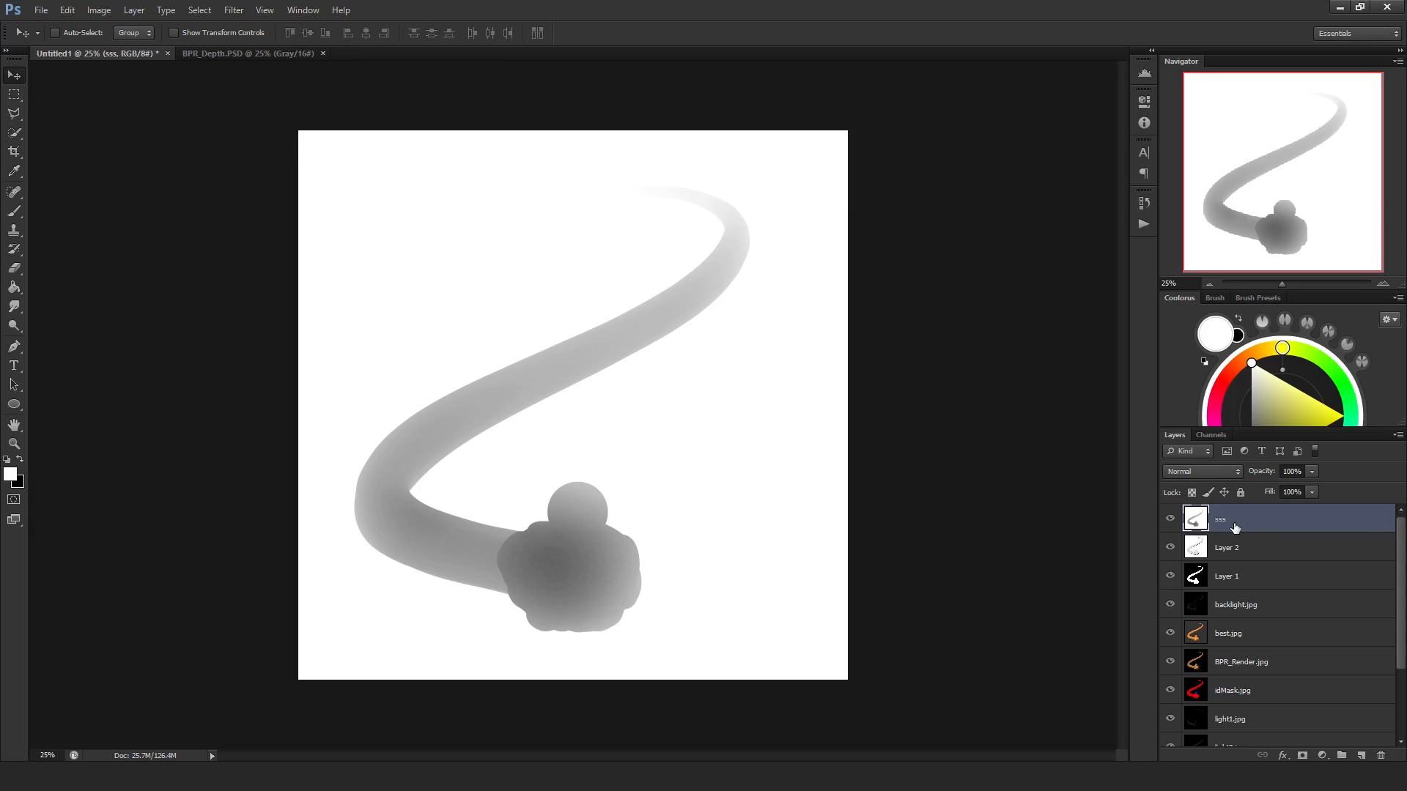
# - Hide the sss layer and bring the BPR_Depth.PSD image into Untitled1 as the depth layer
pyautogui.click(1172, 520)
pyautogui.click(196, 55)
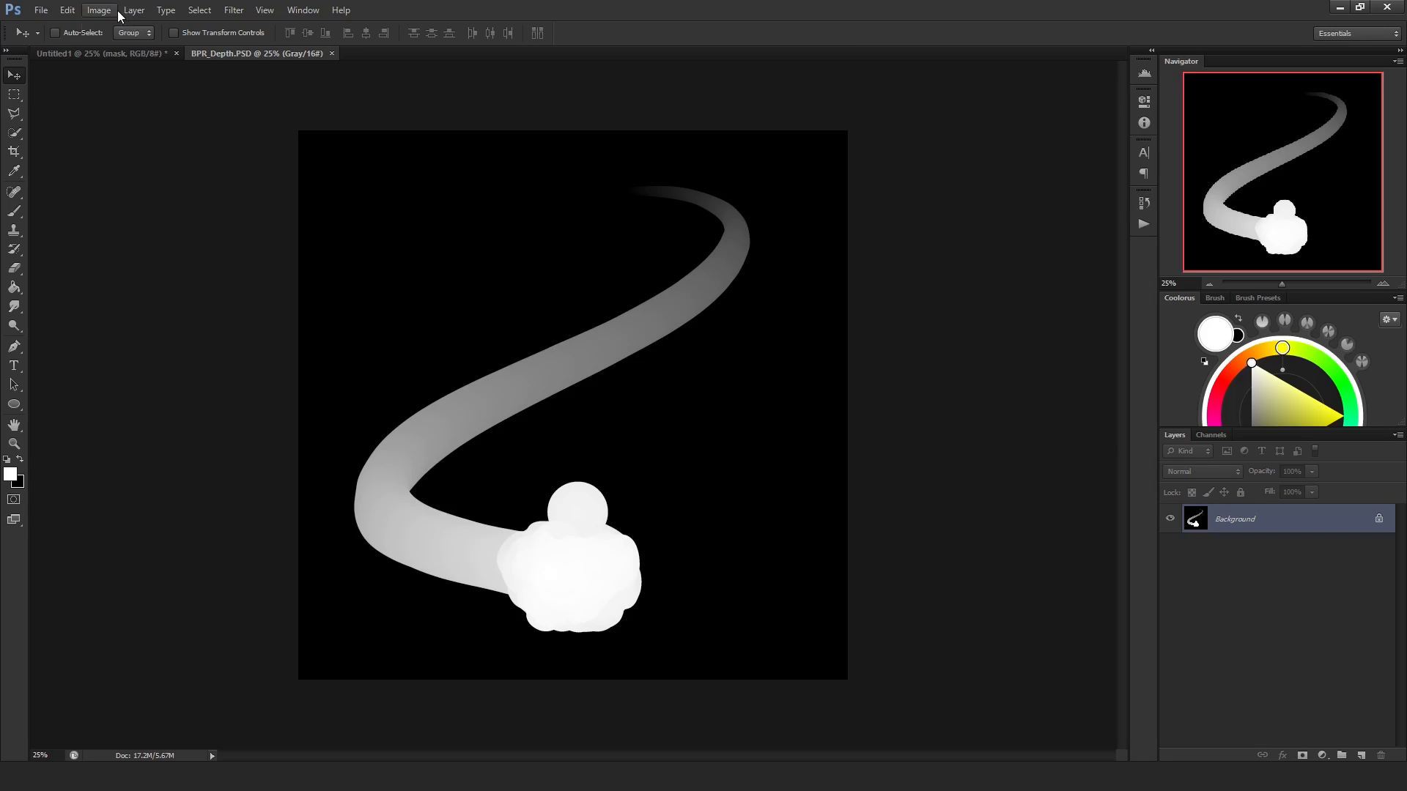
pyautogui.click(115, 11)
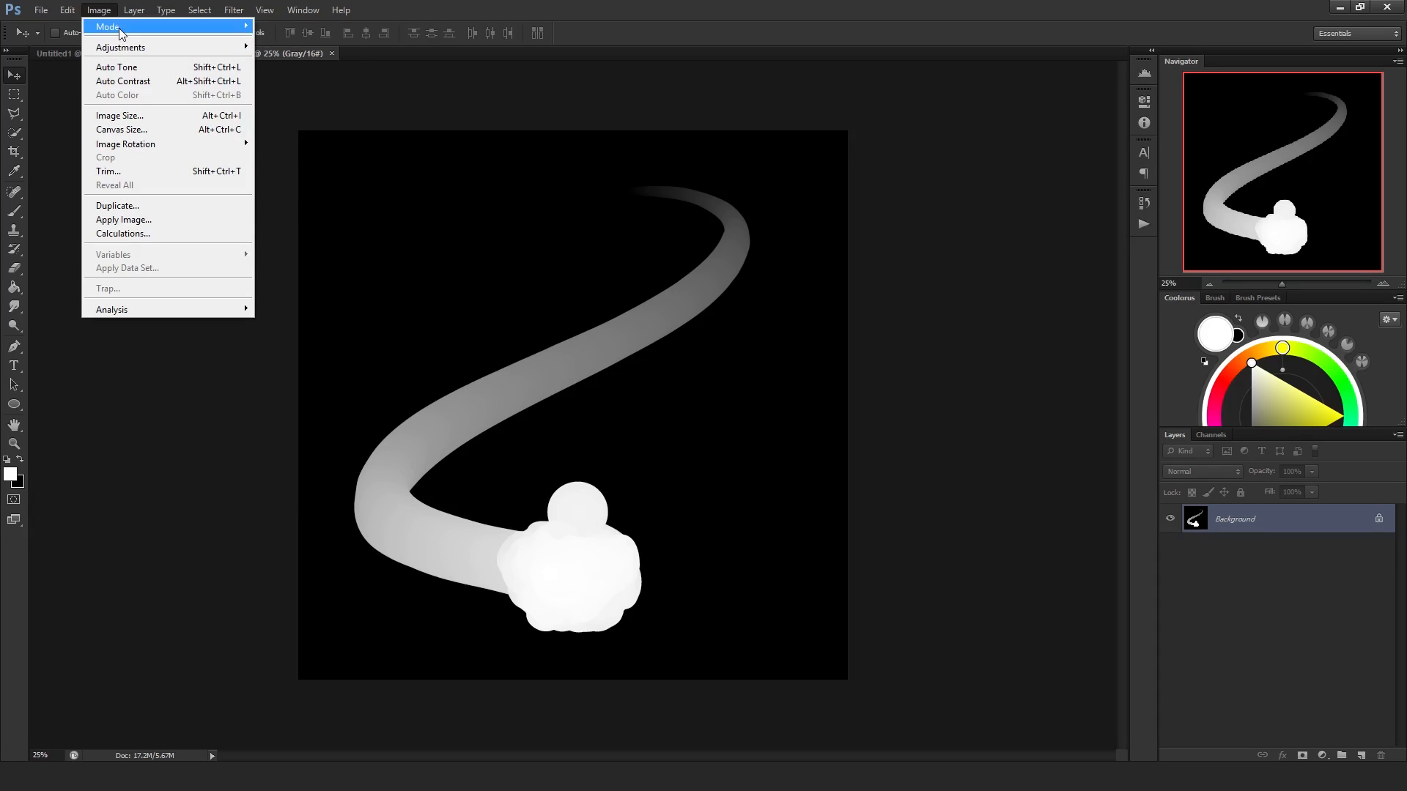
pyautogui.moveTo(120, 30)
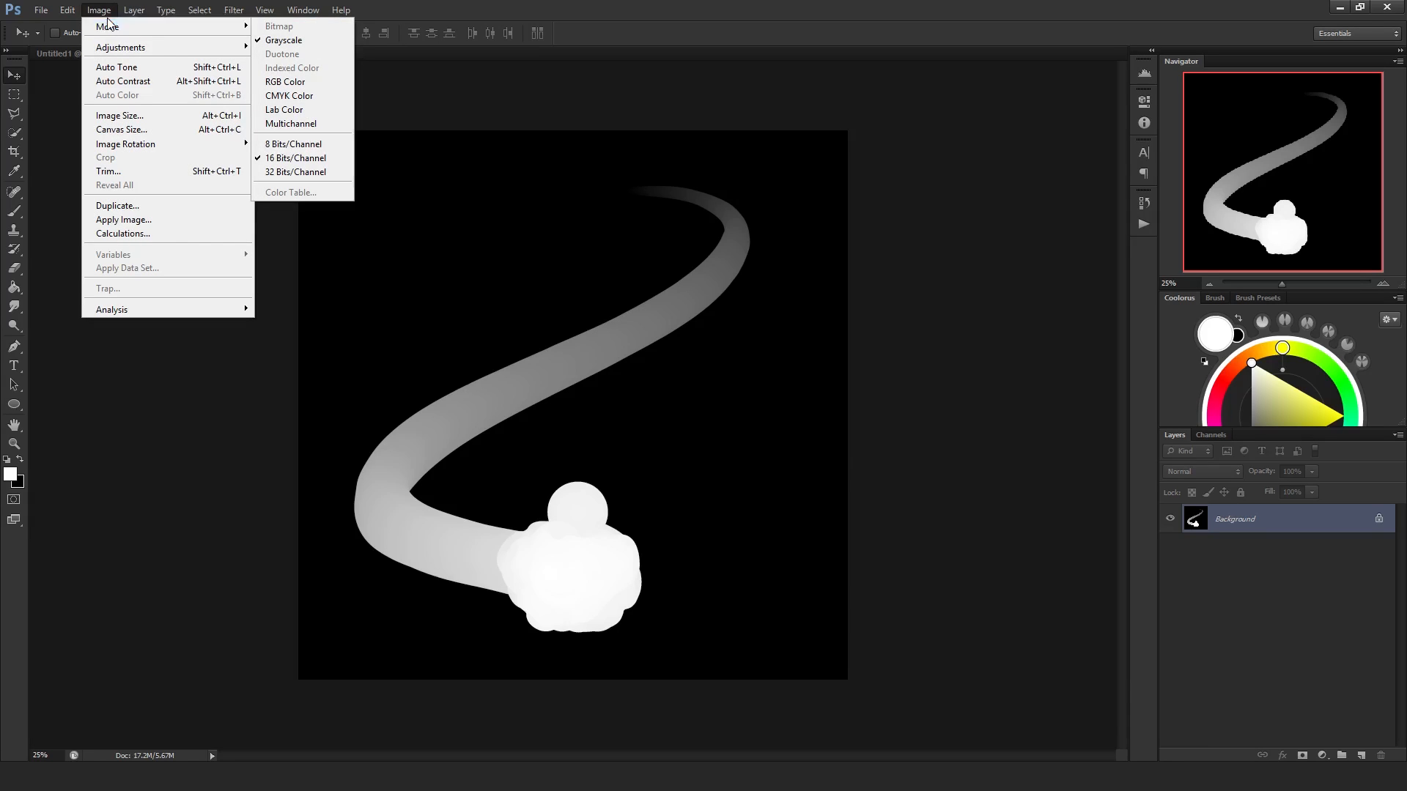
pyautogui.click(101, 13)
pyautogui.moveTo(436, 232); pyautogui.dragTo(440, 289)
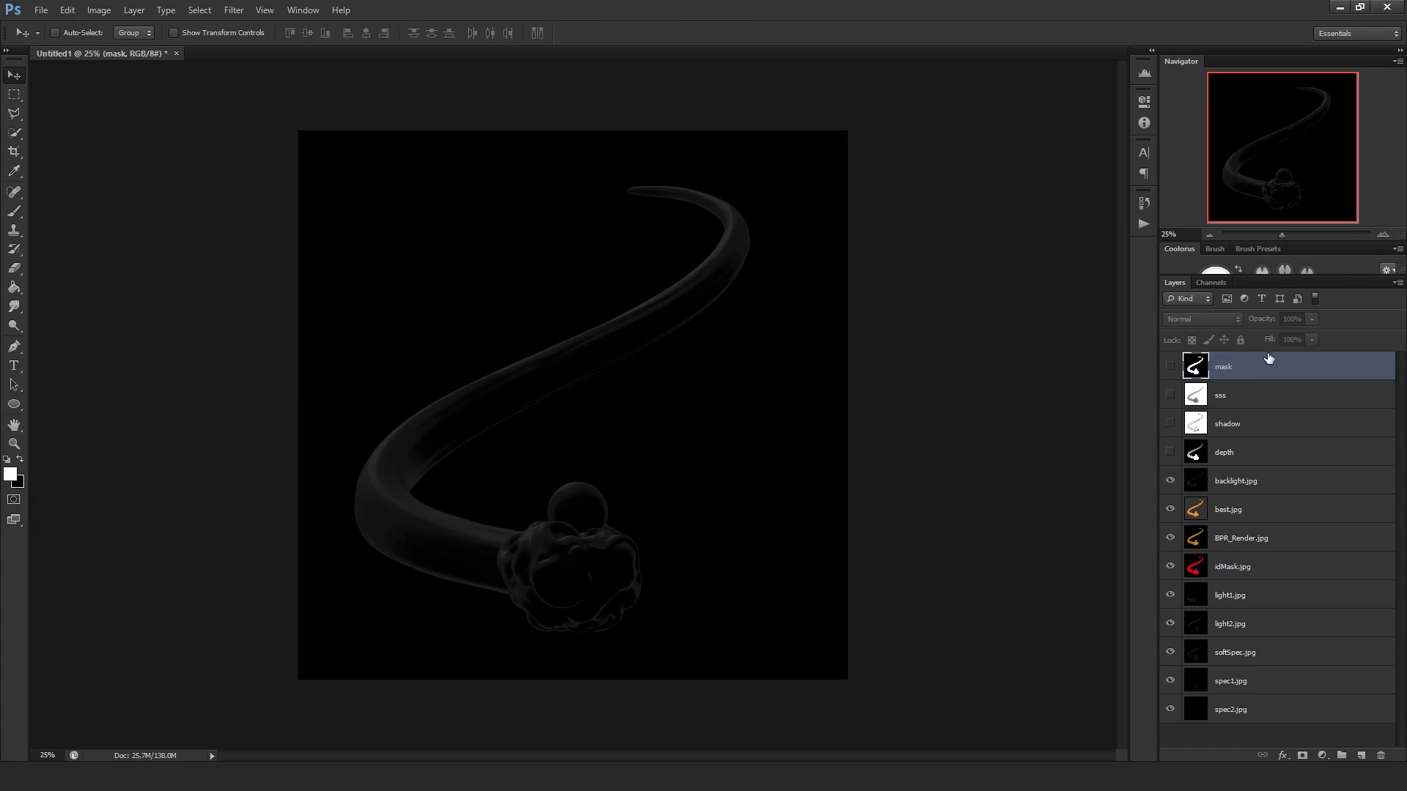
# - Move spec1.jpg and spec2.jpg directly below backlight.jpg, and move BPR_Render.jpg and best.jpg to the bottom of the layer stack
pyautogui.click(1270, 685)
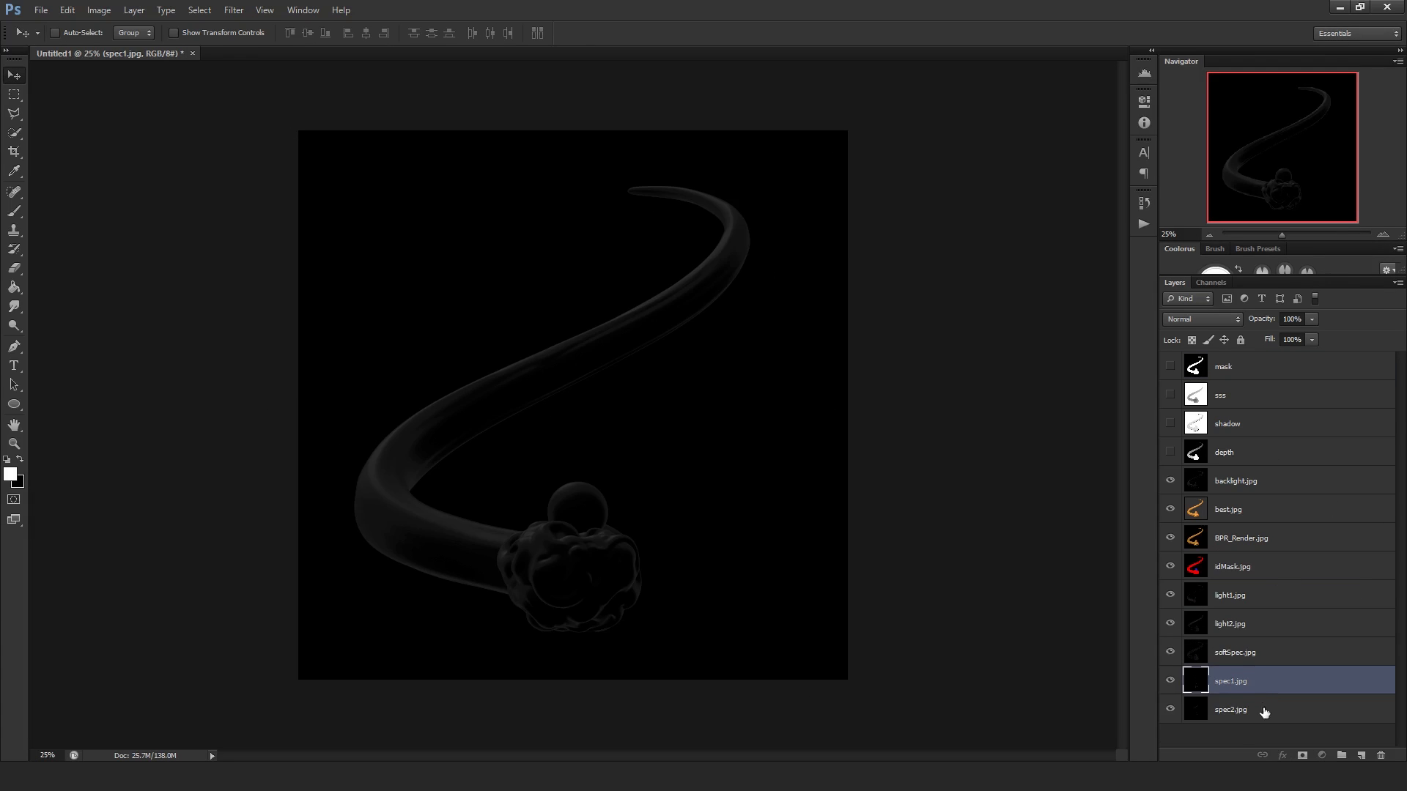
pyautogui.keyDown('shift'); pyautogui.click(1264, 712); pyautogui.keyUp('shift')
pyautogui.moveTo(1245, 689); pyautogui.dragTo(1279, 511)
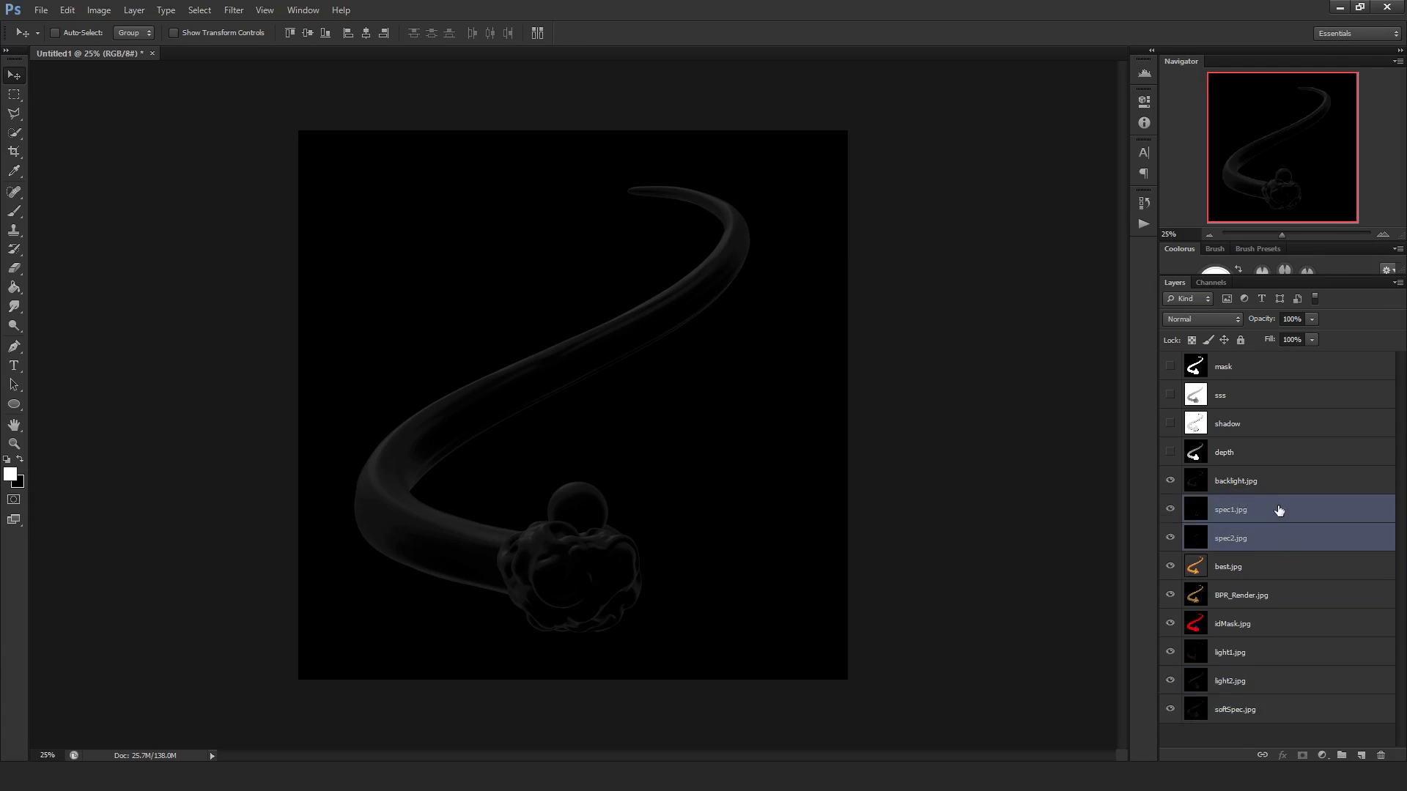
pyautogui.click(1245, 579)
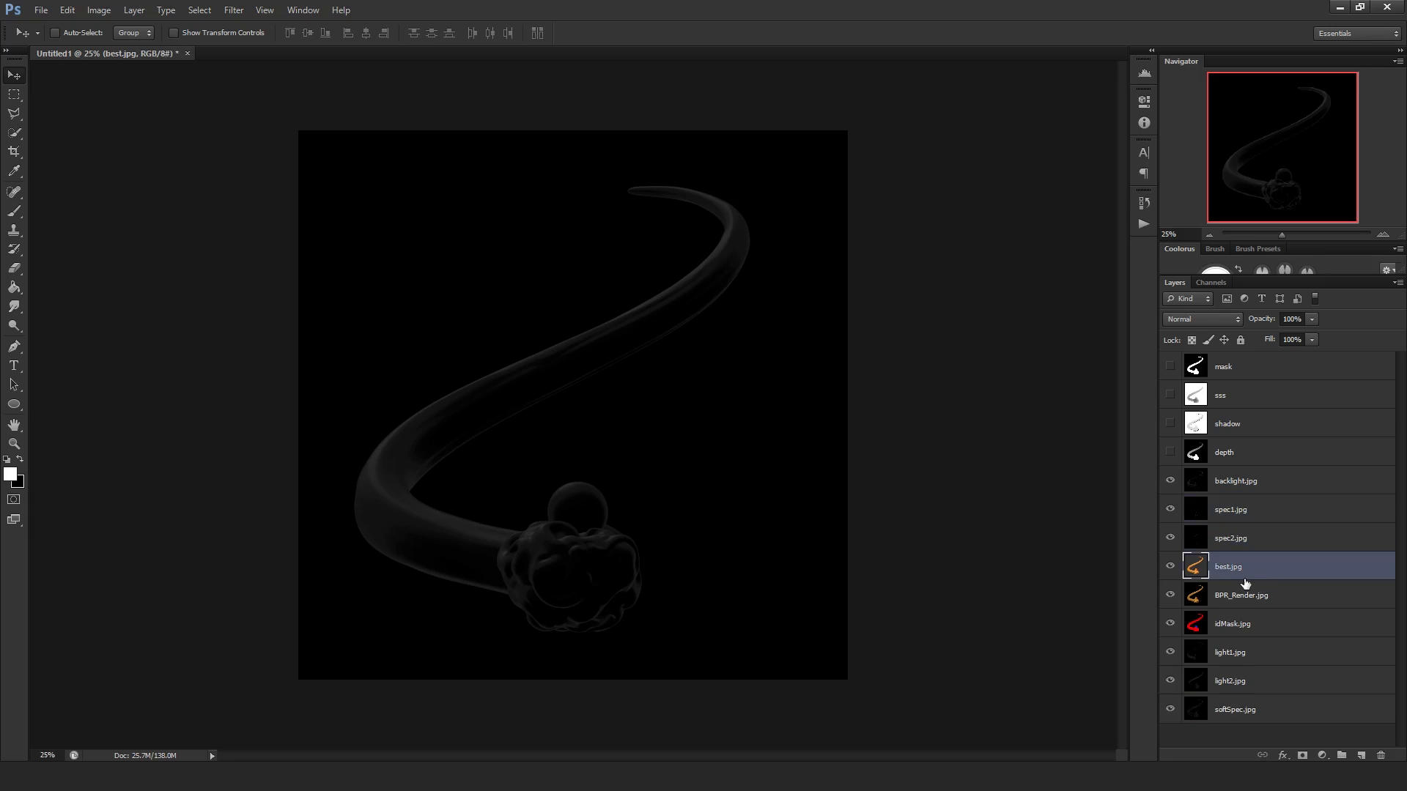
pyautogui.moveTo(1236, 575); pyautogui.dragTo(1272, 718)
pyautogui.moveTo(1248, 572); pyautogui.dragTo(1214, 705)
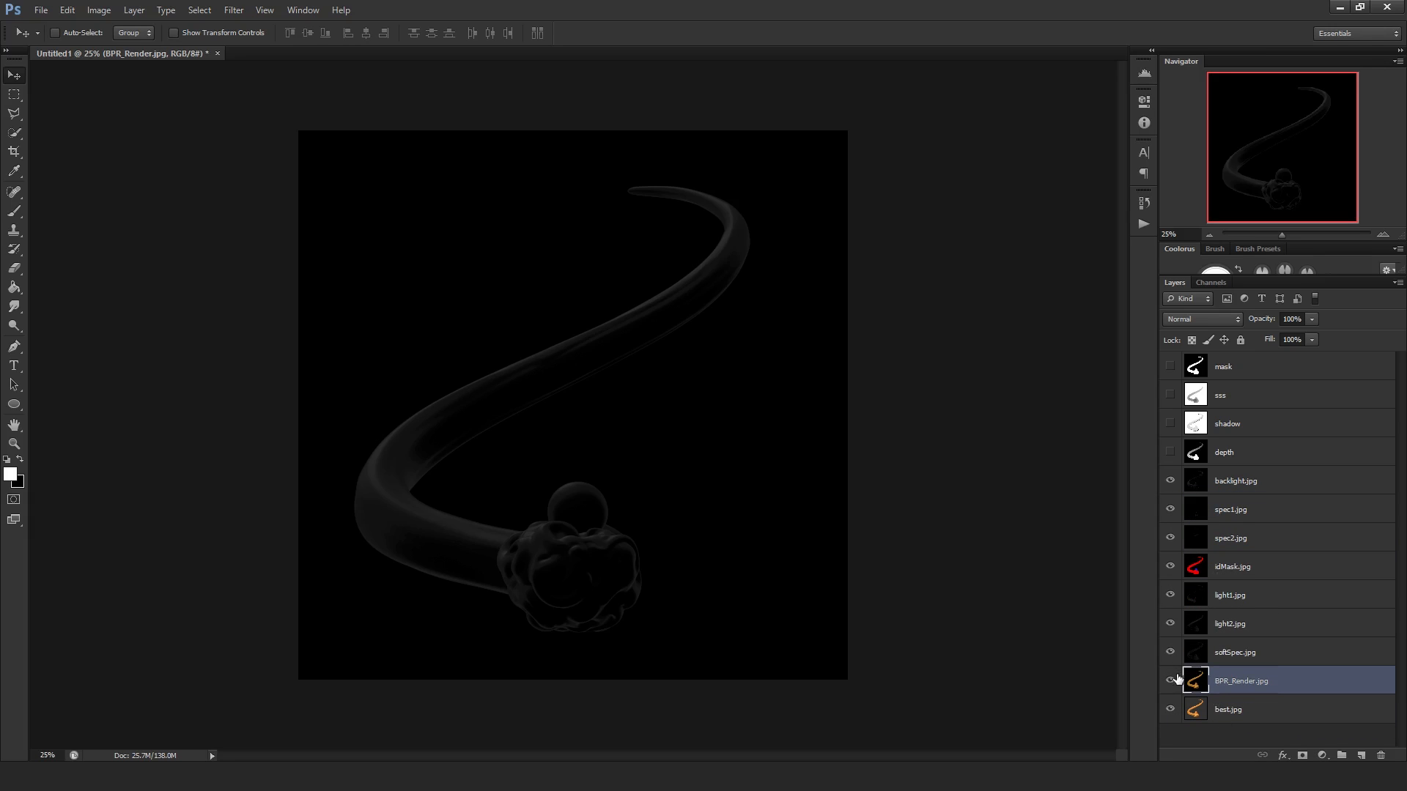
# - Hide the render pass layers above BPR_Render.jpg and move idMask.jpg directly below the mask layer
pyautogui.moveTo(1172, 663); pyautogui.dragTo(1165, 499)
pyautogui.click(1170, 481)
pyautogui.click(1170, 595)
pyautogui.moveTo(1235, 577); pyautogui.dragTo(1243, 377)
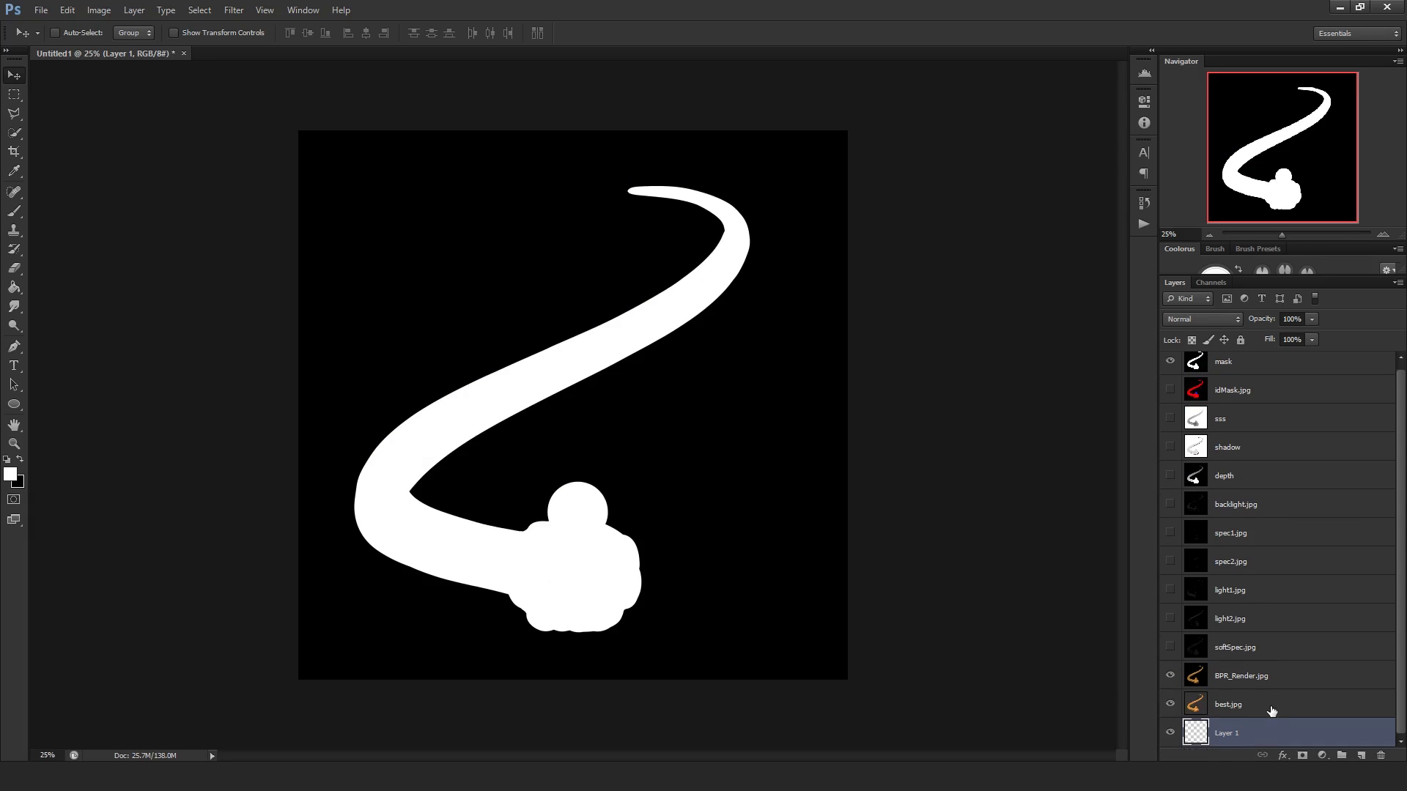
# - Fill the empty bottom layer with white and hide the BPR_Render.jpg and best.jpg layers
pyautogui.press('g')
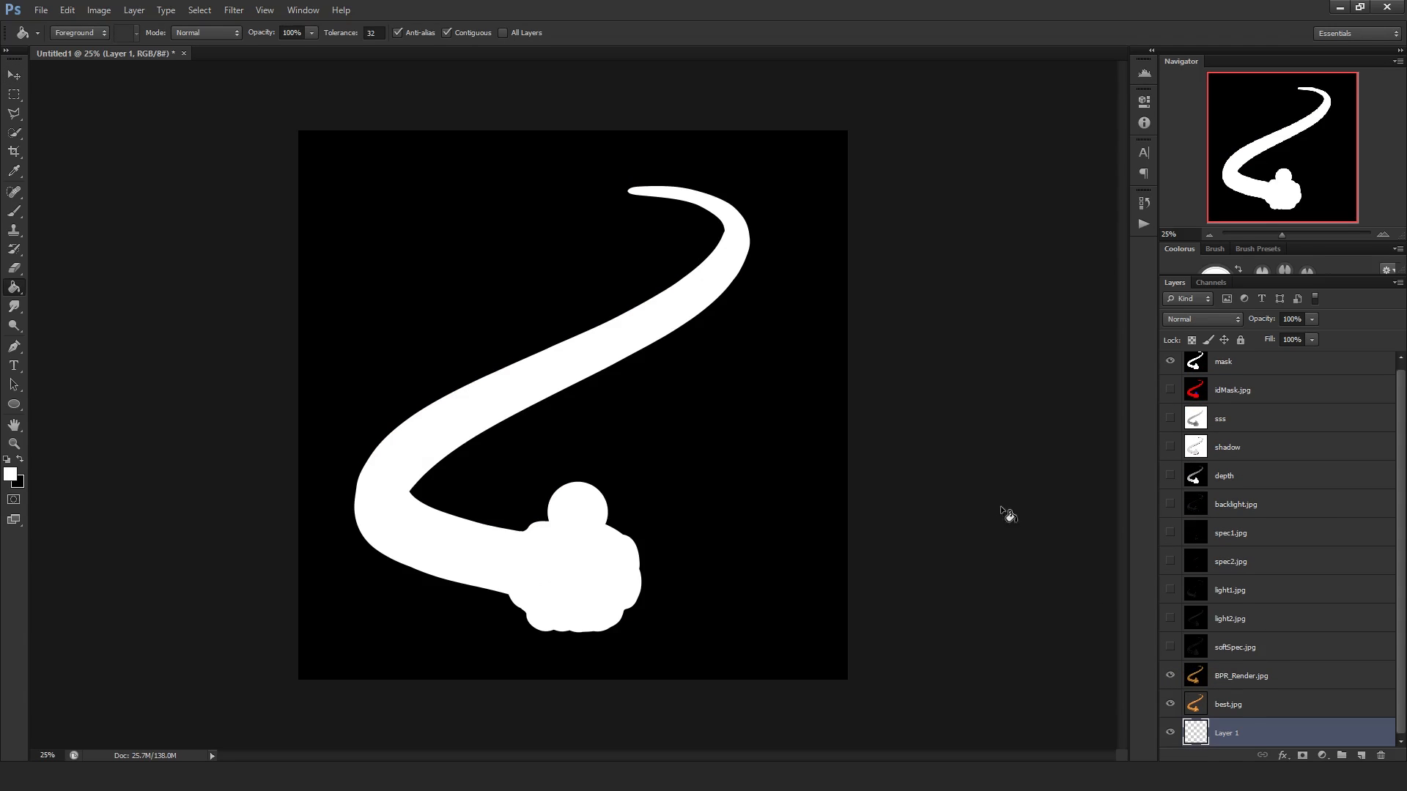
pyautogui.click(715, 447)
pyautogui.click(1171, 676)
pyautogui.click(1171, 705)
# - Copy the entire image of the mask layer and hide that layer
pyautogui.click(1170, 362)
pyautogui.click(1170, 362)
pyautogui.click(1202, 362)
pyautogui.press('v')
pyautogui.hotkey('ctrl', 'a')
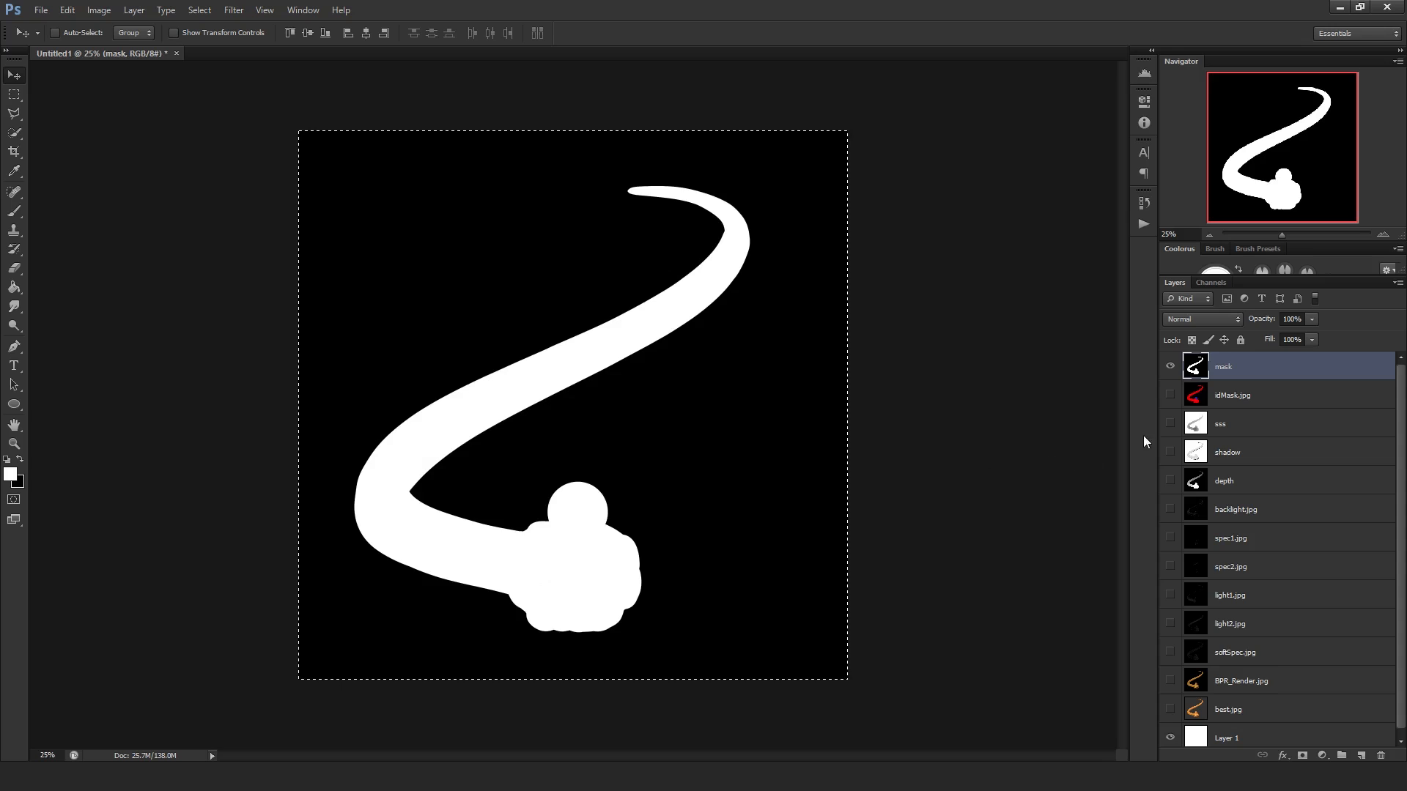
pyautogui.click(1170, 366)
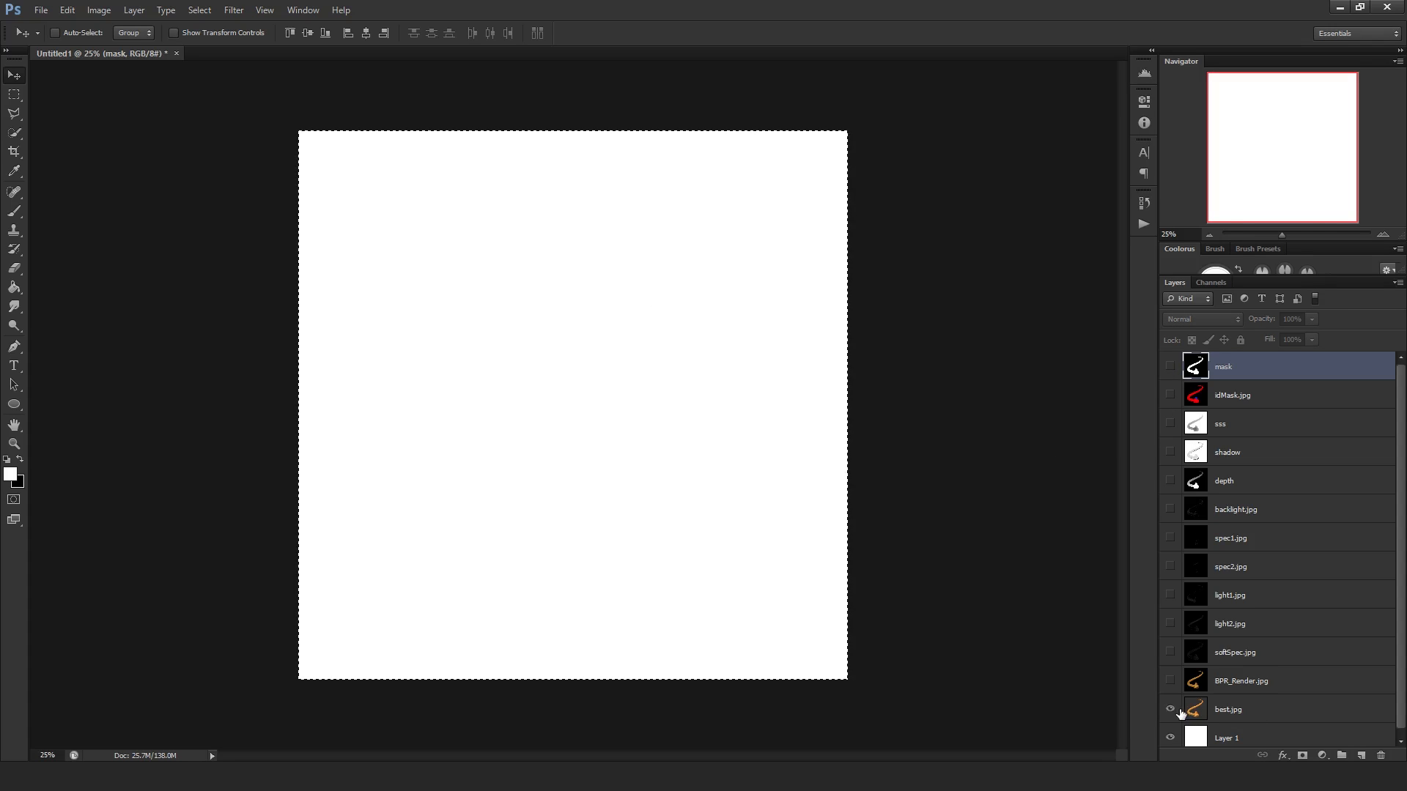
# - Show best.jpg and give it a layer mask containing the copied mask image
pyautogui.click(1170, 709)
pyautogui.click(1274, 718)
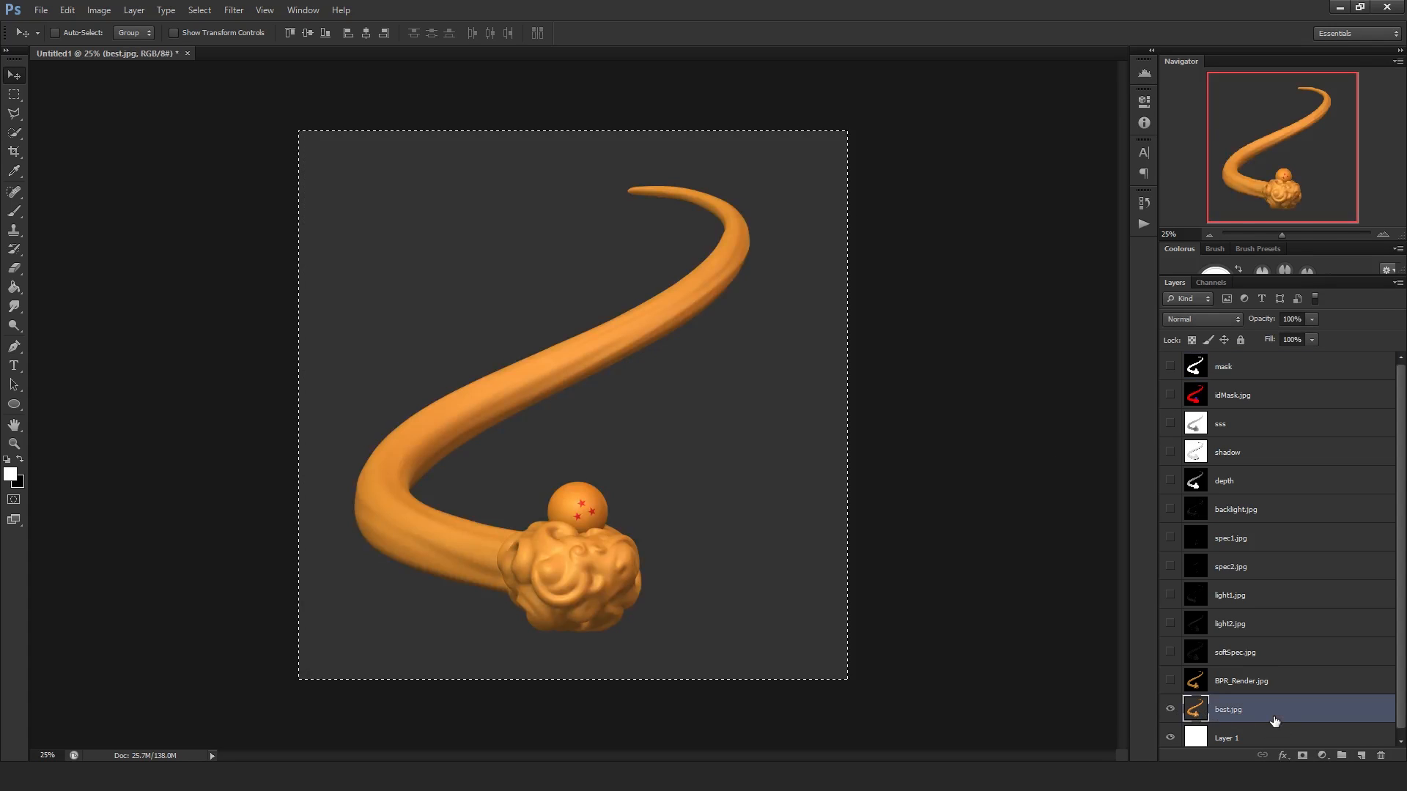
pyautogui.click(1302, 755)
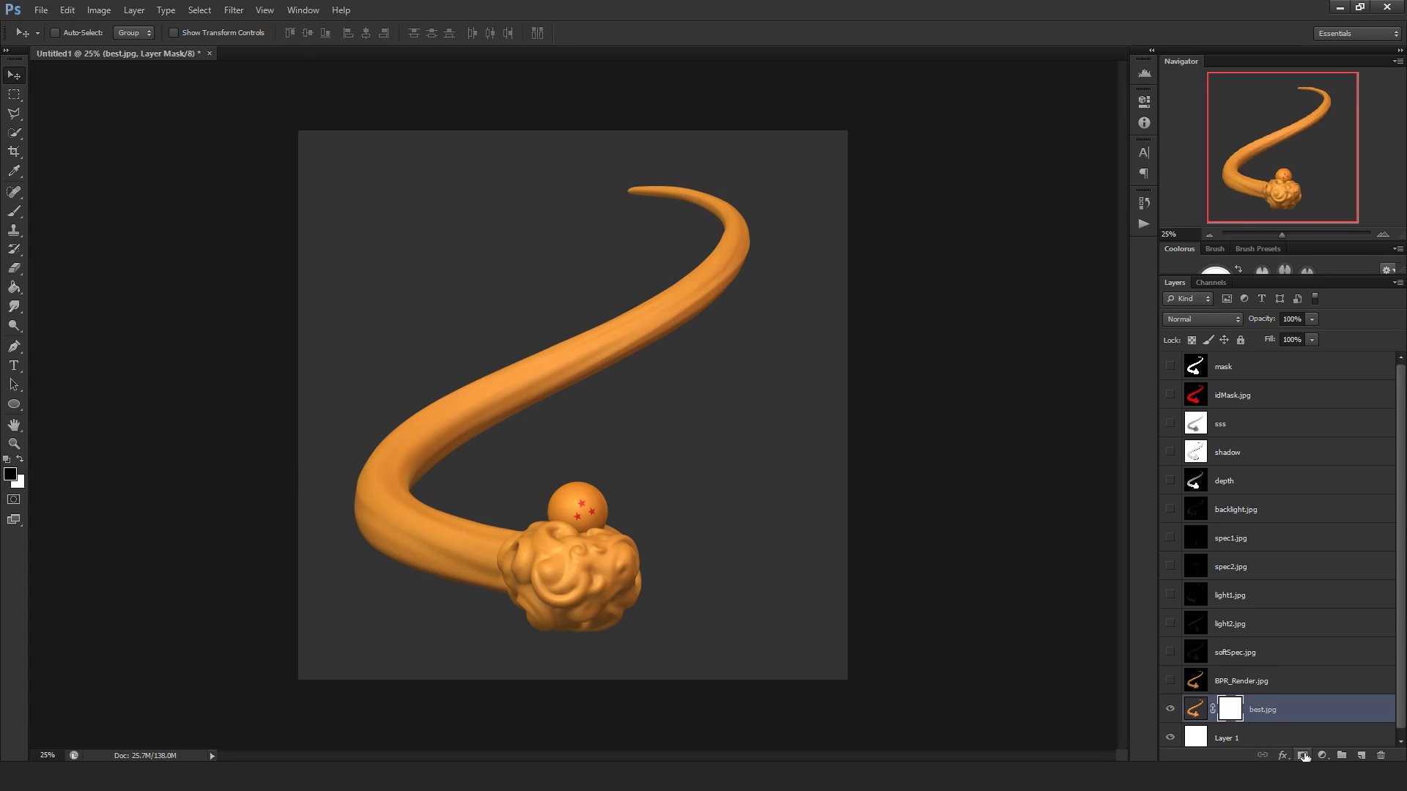
pyautogui.keyDown('alt'); pyautogui.click(1233, 713); pyautogui.keyUp('alt')
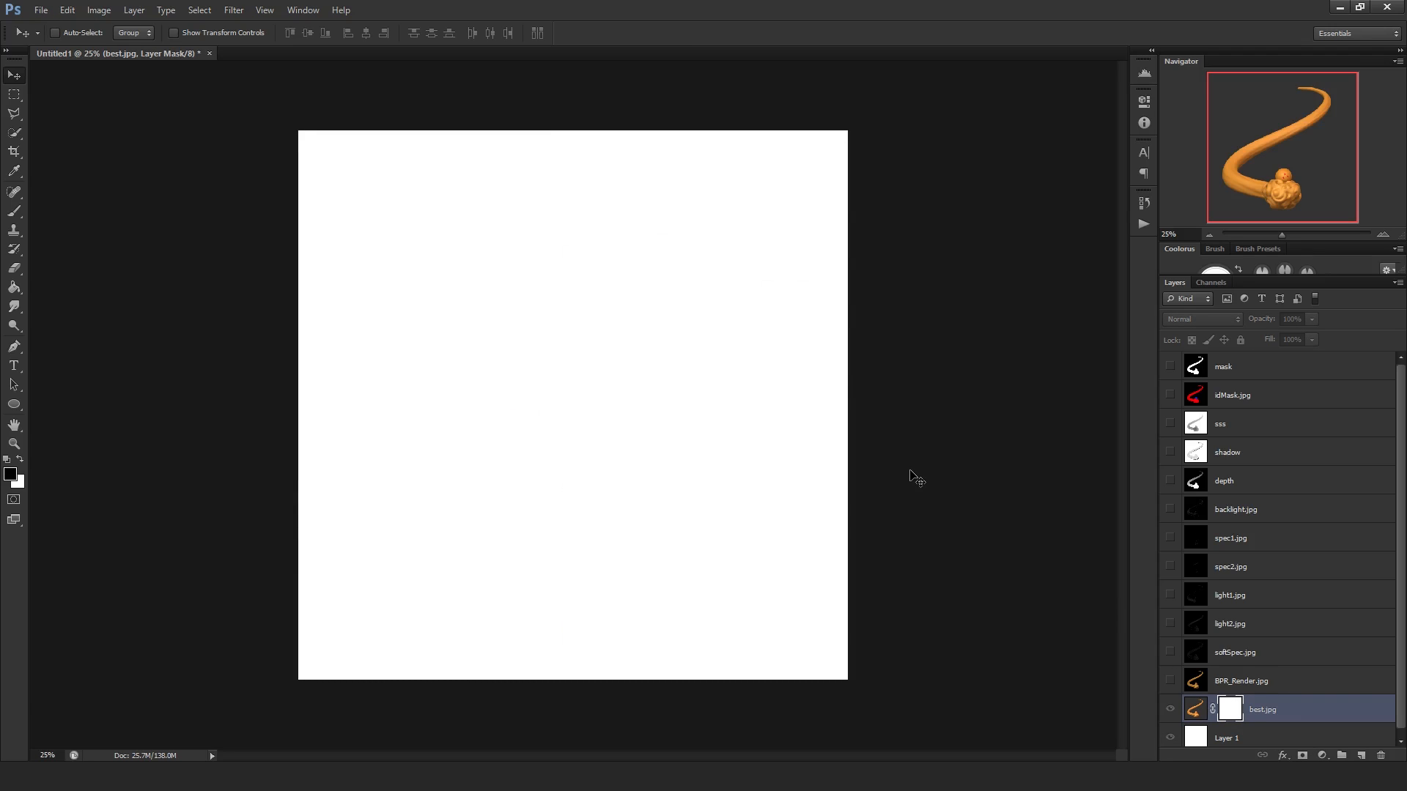
pyautogui.hotkey('ctrl', 'v')
pyautogui.click(1194, 720)
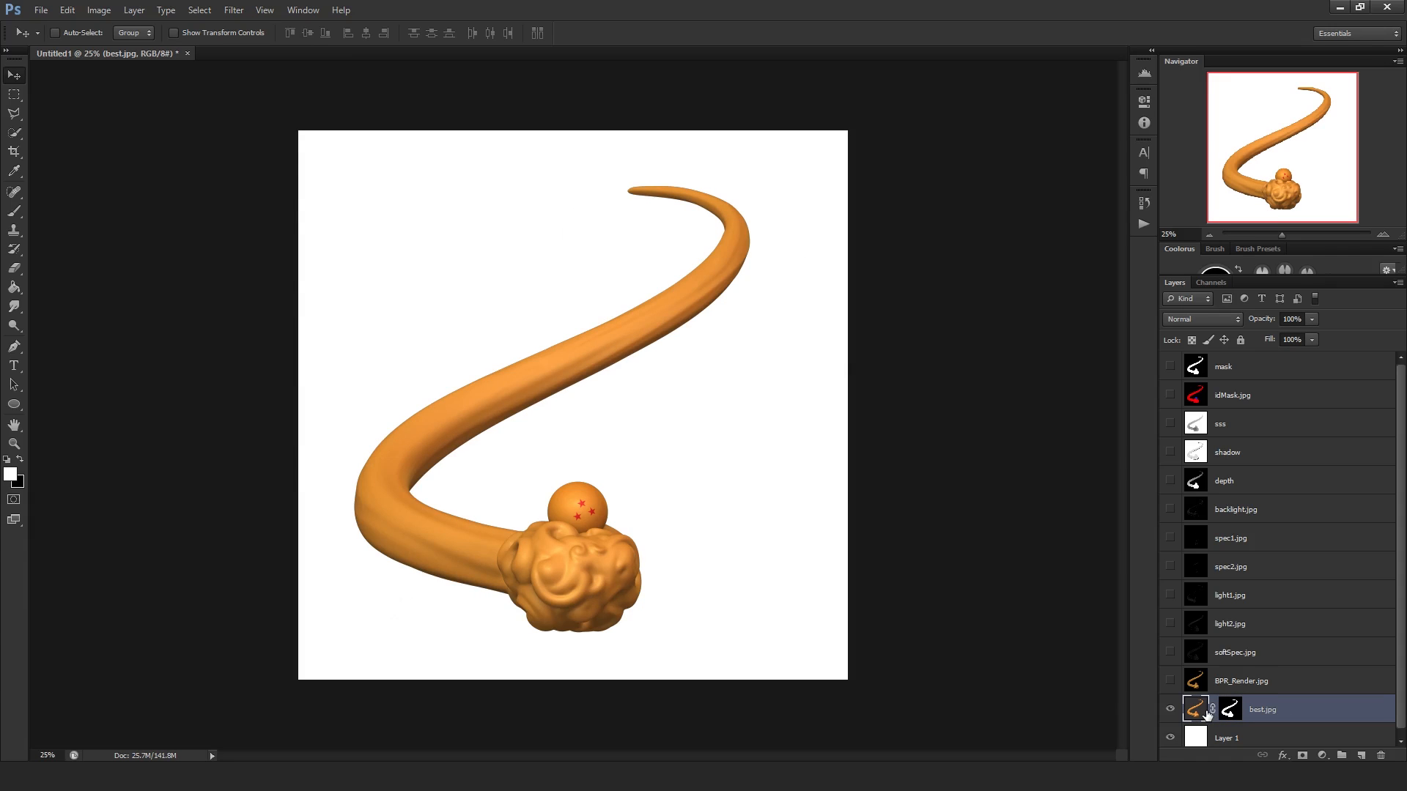
# - Test the masked best.jpg layer by toggling visibility and moving the image, undoing each move
pyautogui.click(1169, 711)
pyautogui.click(1169, 711)
pyautogui.moveTo(559, 472); pyautogui.dragTo(636, 519)
pyautogui.hotkey('ctrl', 'z')
pyautogui.click(1171, 682)
pyautogui.moveTo(696, 555); pyautogui.dragTo(731, 579)
pyautogui.hotkey('ctrl', 'z')
pyautogui.click(1170, 681)
# - Copy the layer mask of best.jpg onto BPR_Render.jpg and show that layer
pyautogui.moveTo(1231, 710); pyautogui.dragTo(1265, 683)
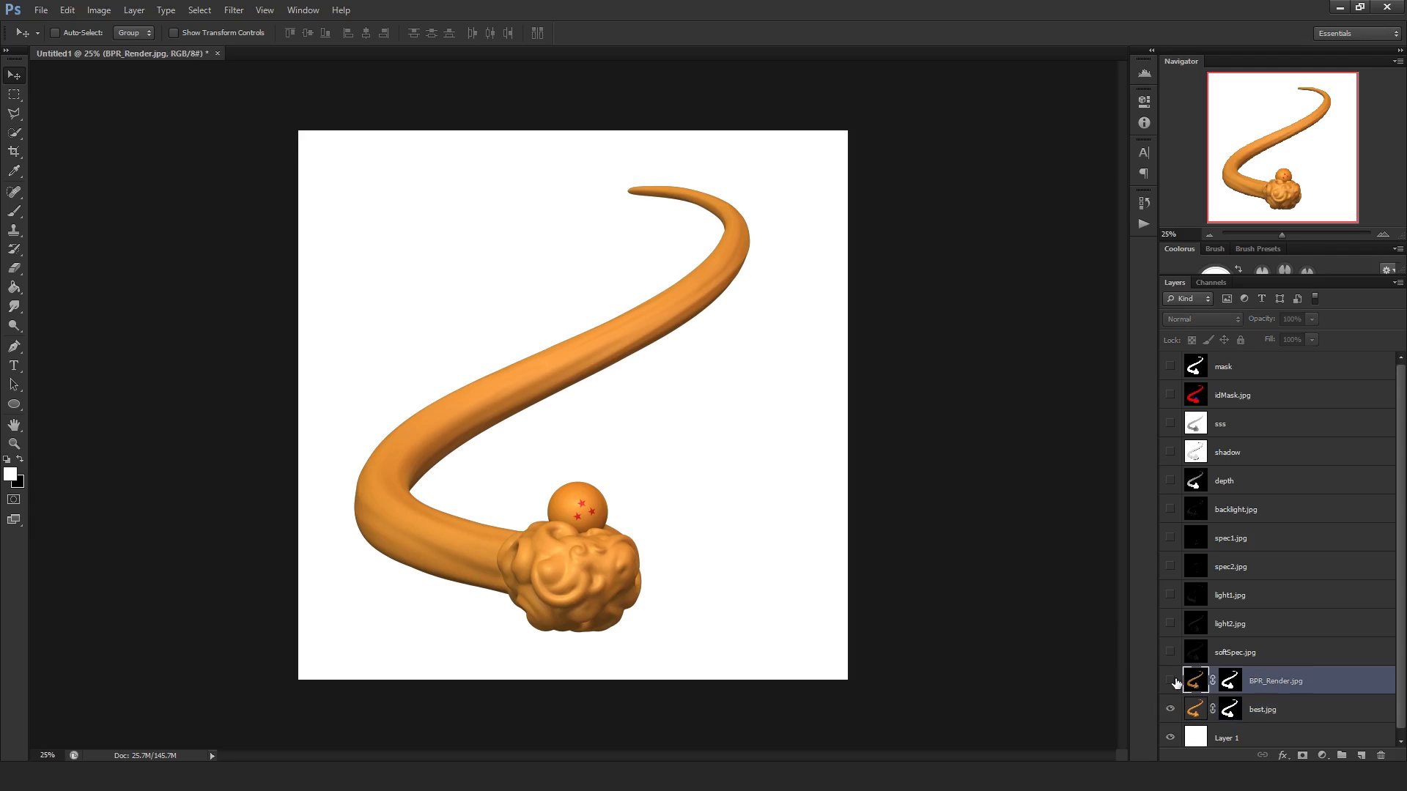
pyautogui.click(1174, 682)
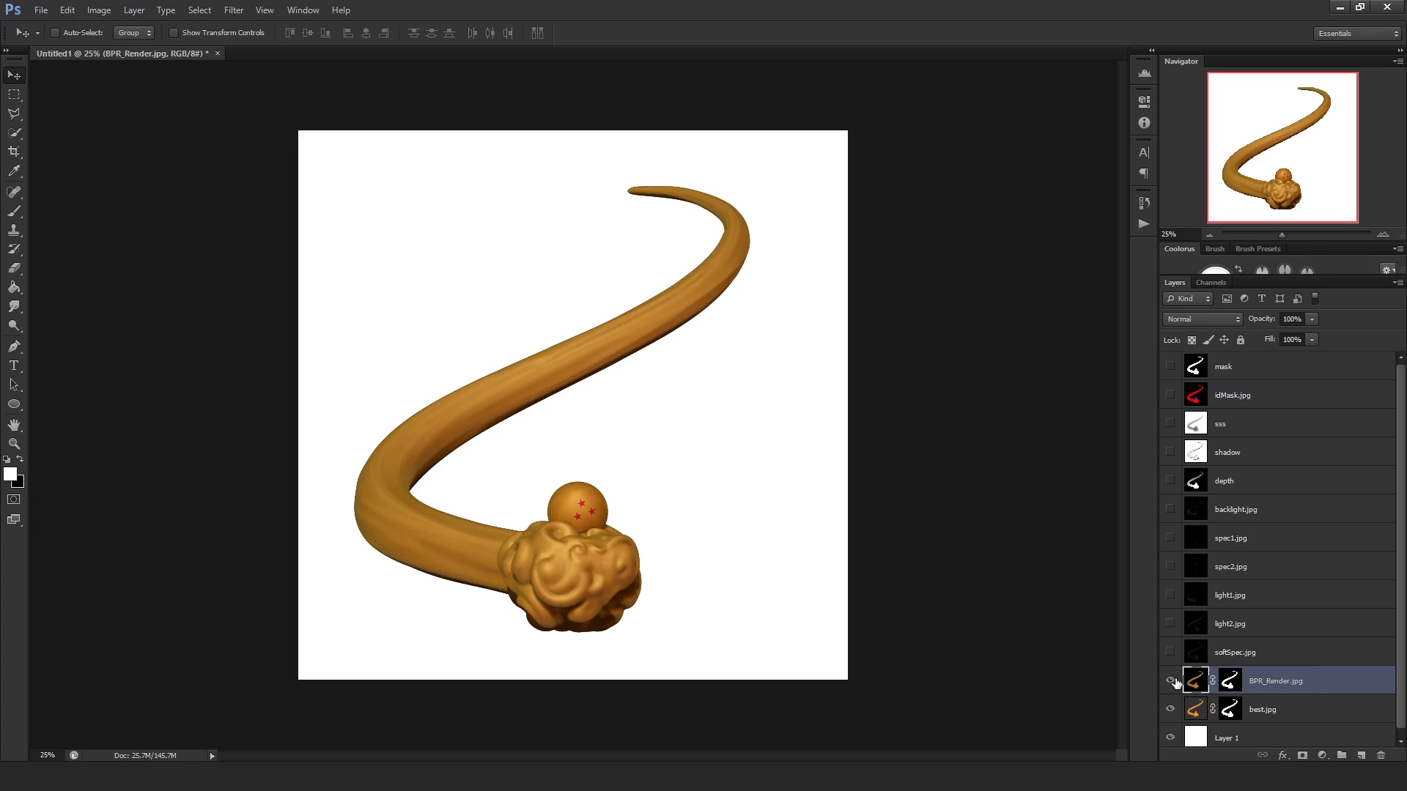
# - Switch to ZBrush, select the ball subtool and apply the MAH_Shiny material
pyautogui.hotkey('alt', 'Tab')
pyautogui.keyDown('alt'); pyautogui.click(663, 546); pyautogui.keyUp('alt')
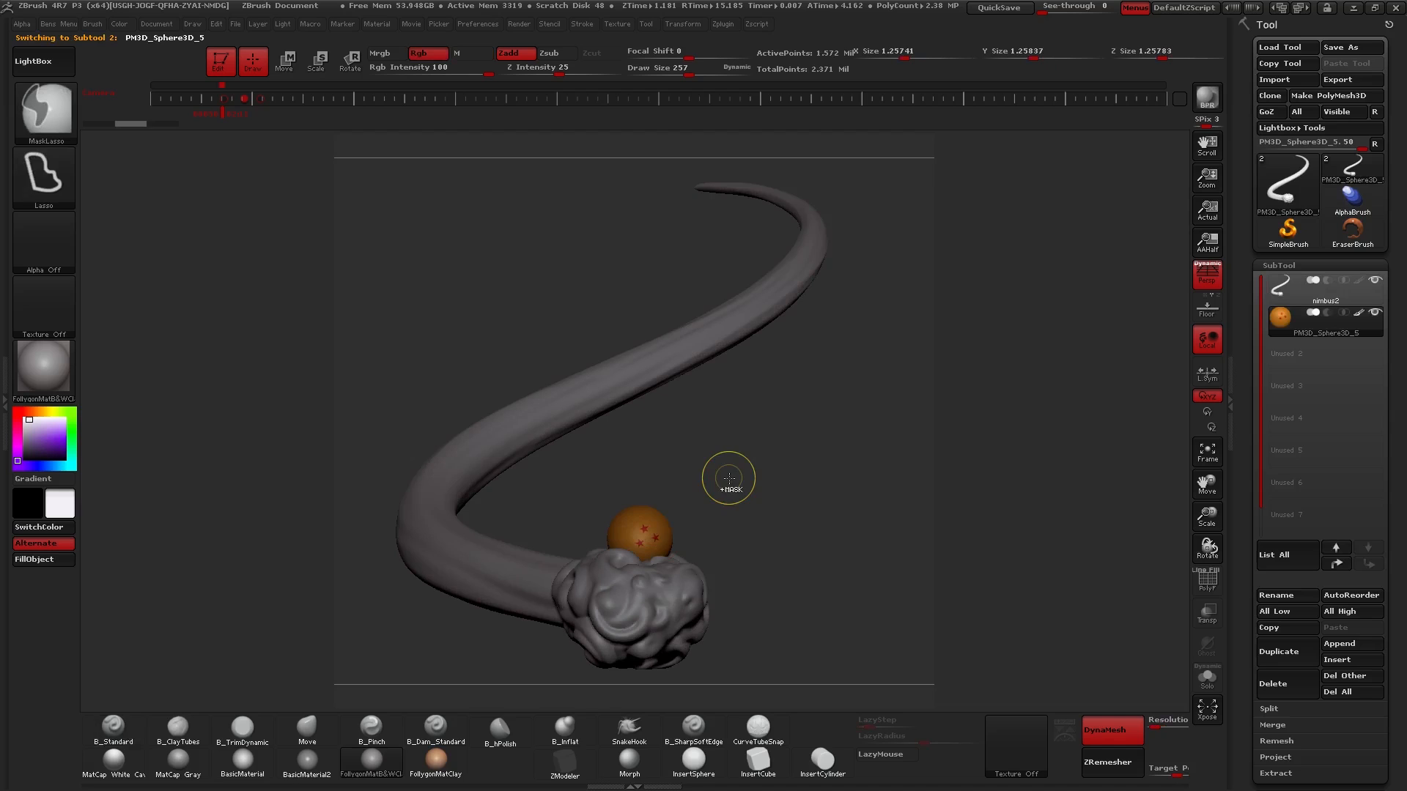
pyautogui.click(44, 367)
pyautogui.moveTo(575, 444)
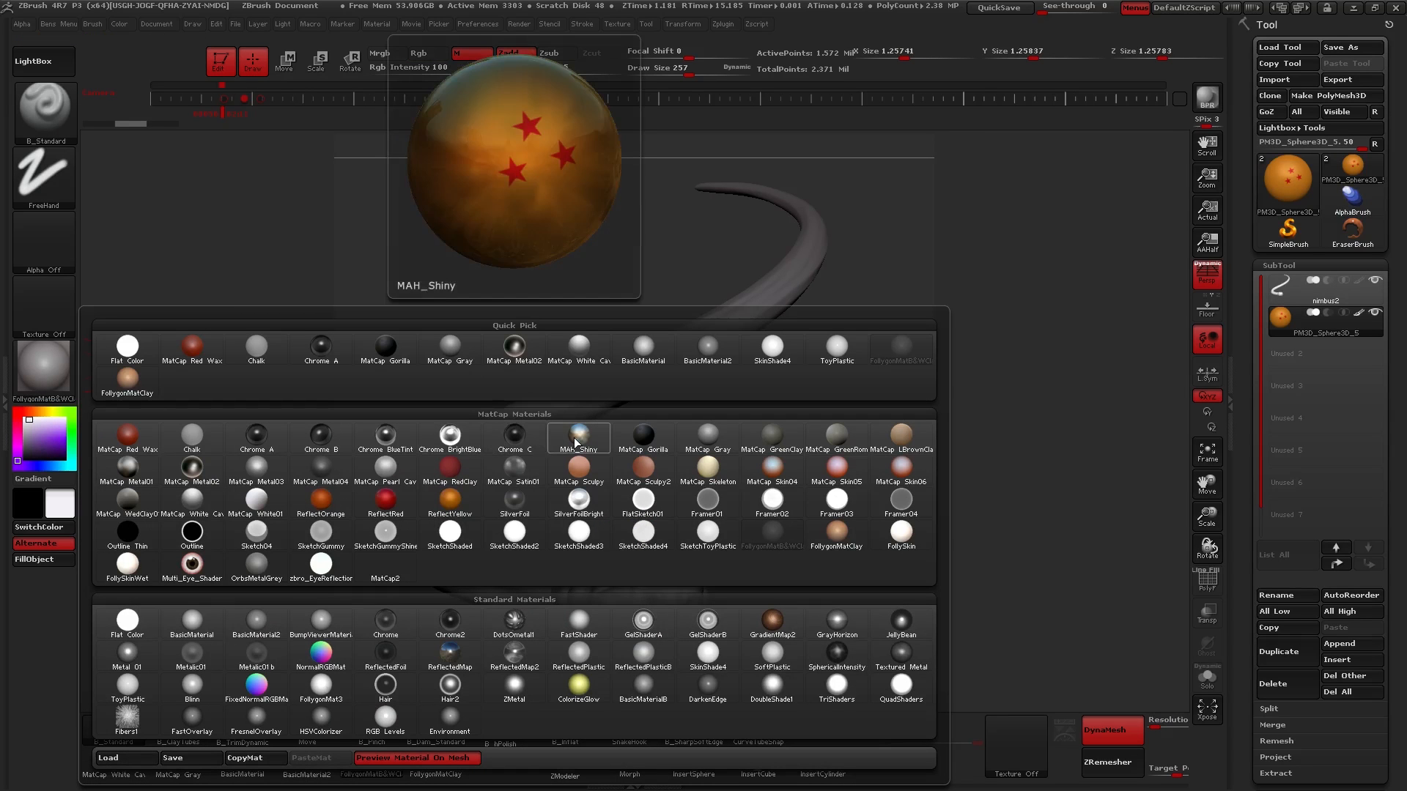
pyautogui.click(577, 444)
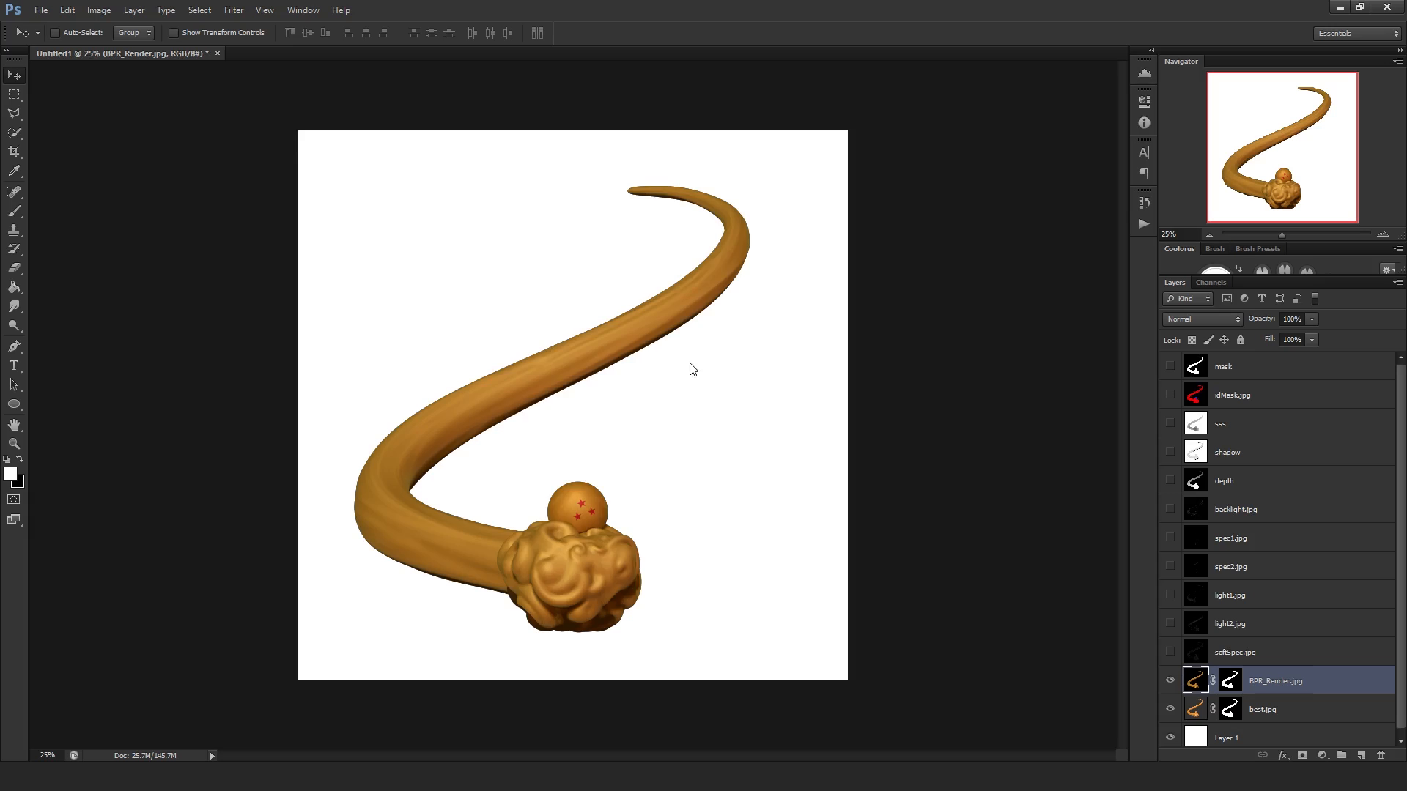
# - In Photoshop, copy shineyBall.jpg into Untitled1 as the shineyBall layer above BPR_Render.jpg, aligned to the canvas
pyautogui.hotkey('ctrl', 'o')
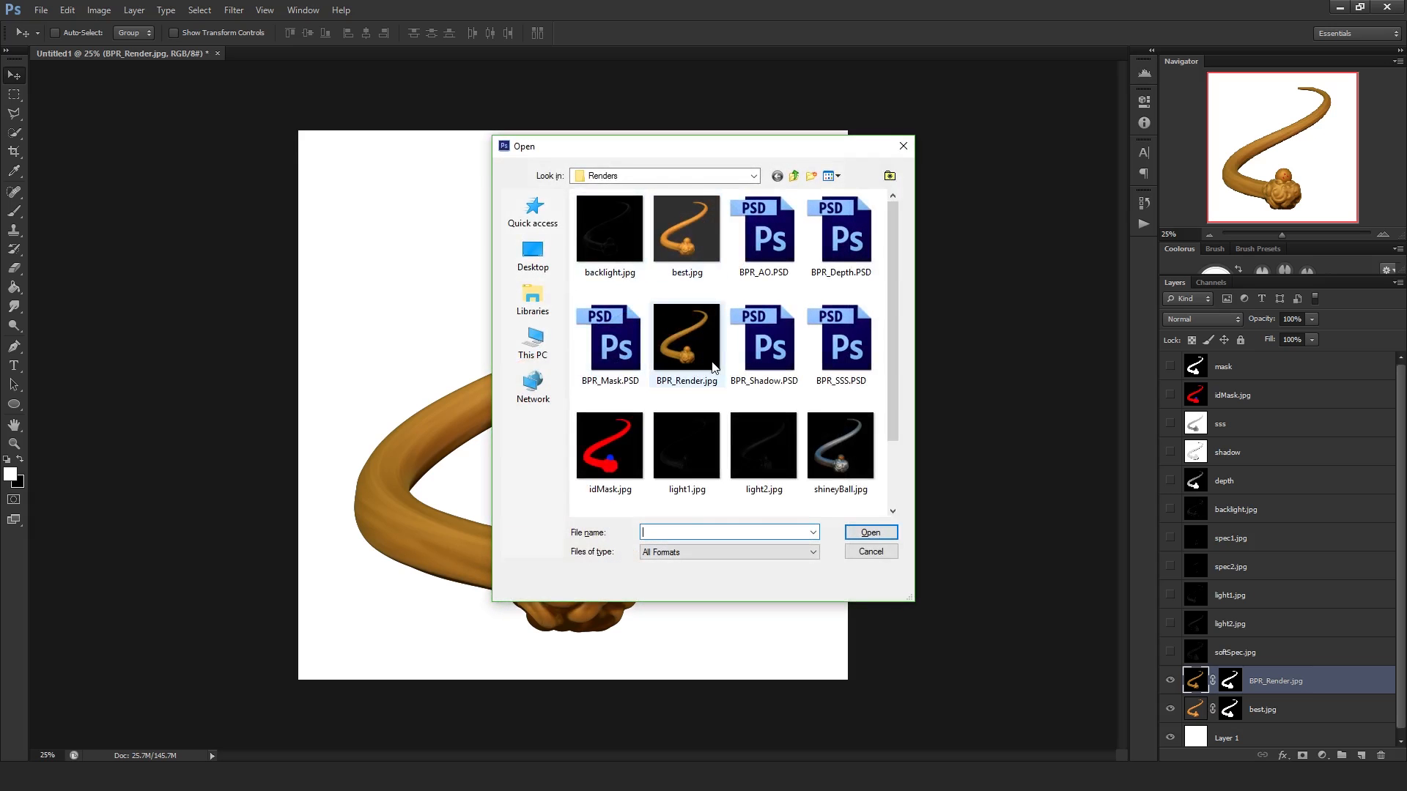
pyautogui.scroll(-2, 712, 368)
pyautogui.doubleClick(839, 363)
pyautogui.moveTo(561, 533); pyautogui.dragTo(500, 310)
pyautogui.hotkey('ctrl', 't')
pyautogui.moveTo(643, 305); pyautogui.dragTo(697, 521)
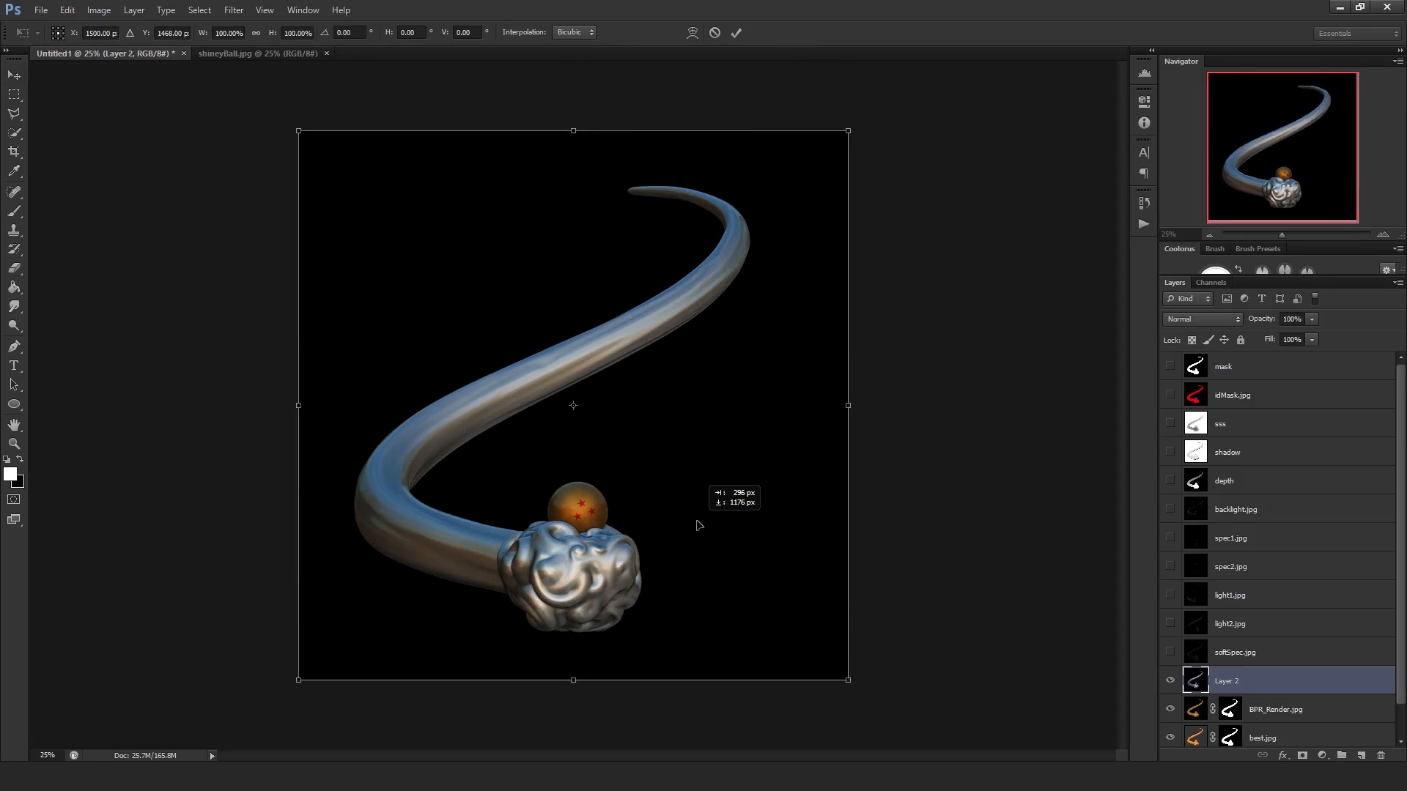
pyautogui.press('Return')
# - Save the composite as Comp.psd and close shineyBall.jpg
pyautogui.hotkey('ctrl', 's')
pyautogui.write('Co')
pyautogui.press('Return')
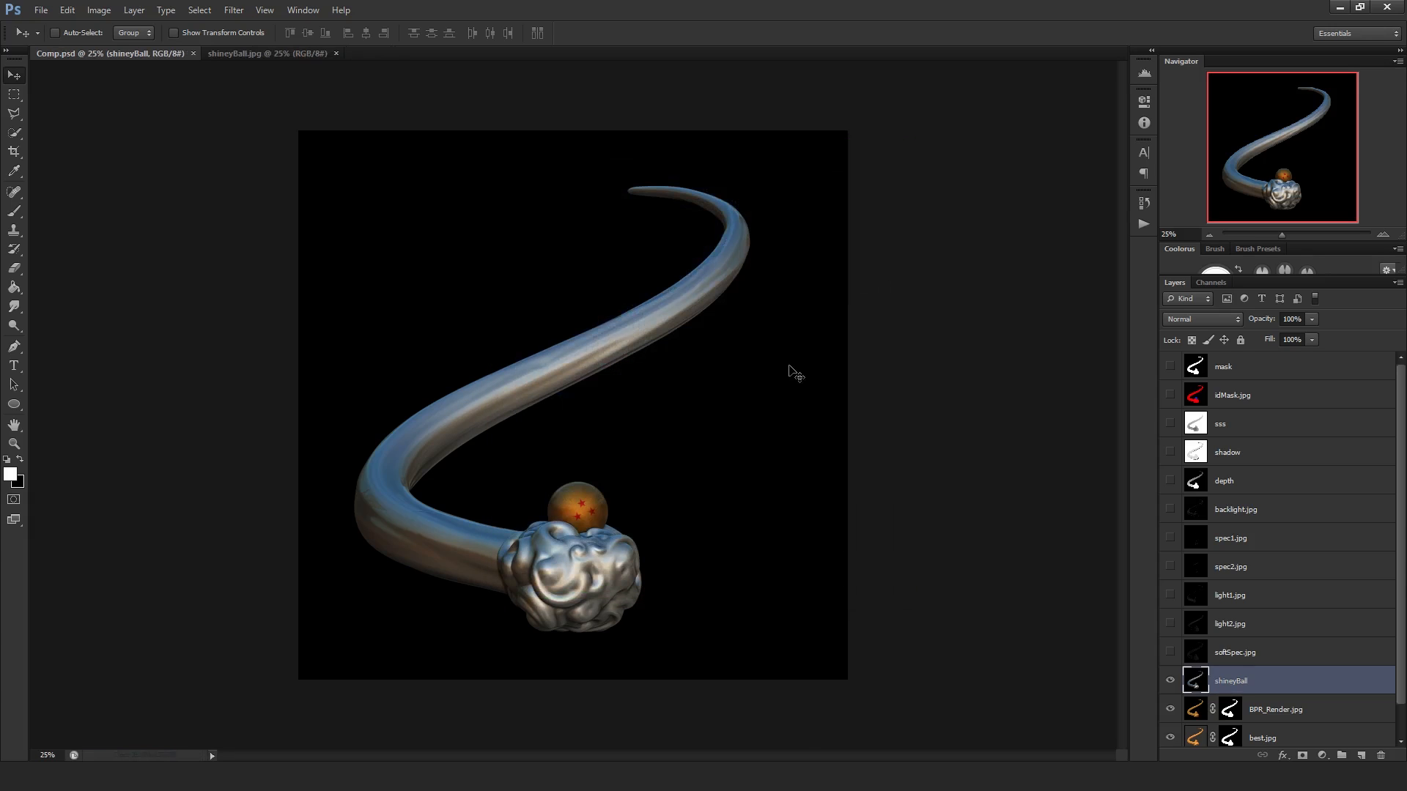
pyautogui.click(324, 49)
pyautogui.click(336, 53)
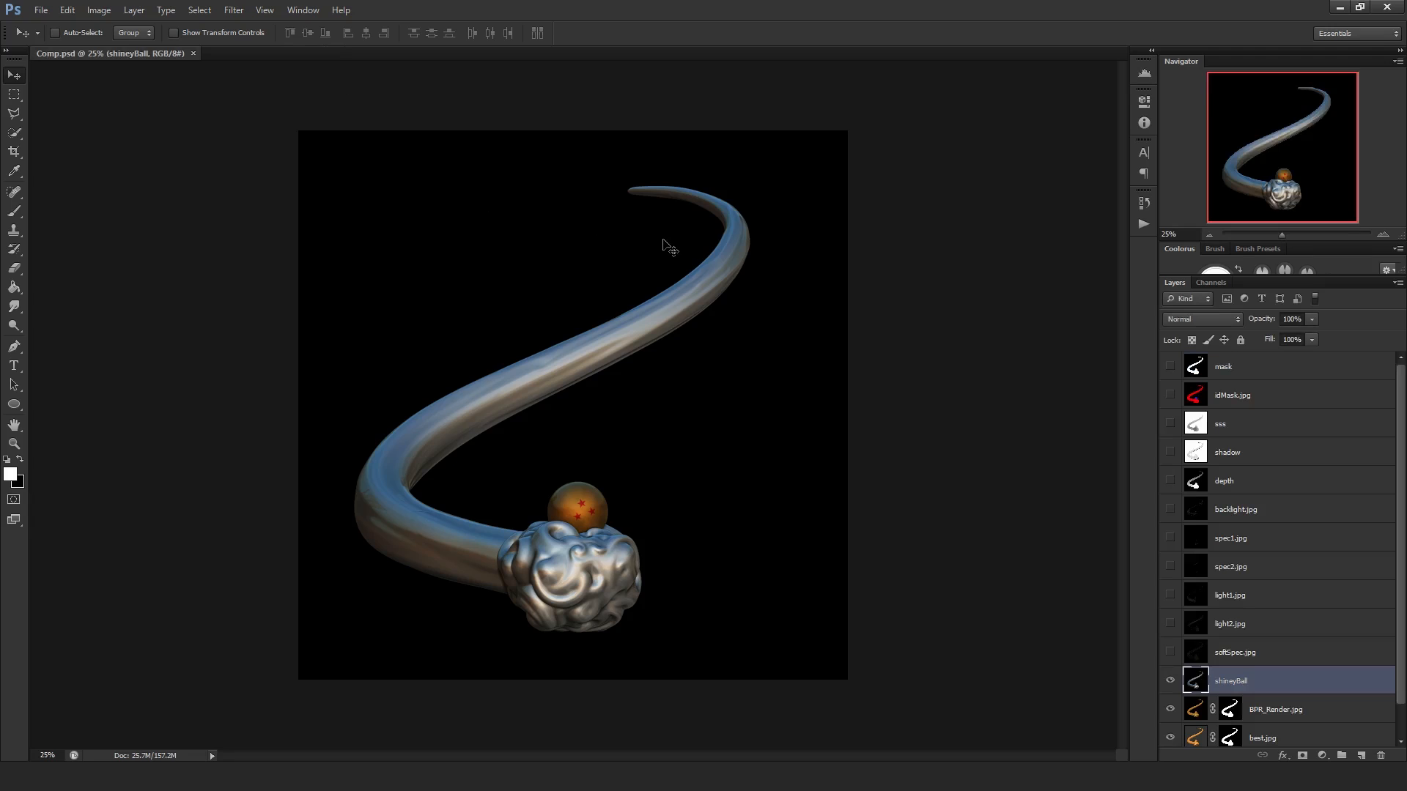
# - Show the idMask.jpg layer and select its blue ball area with Color Range, adjusting the fuzziness
pyautogui.press('x')
pyautogui.click(1170, 395)
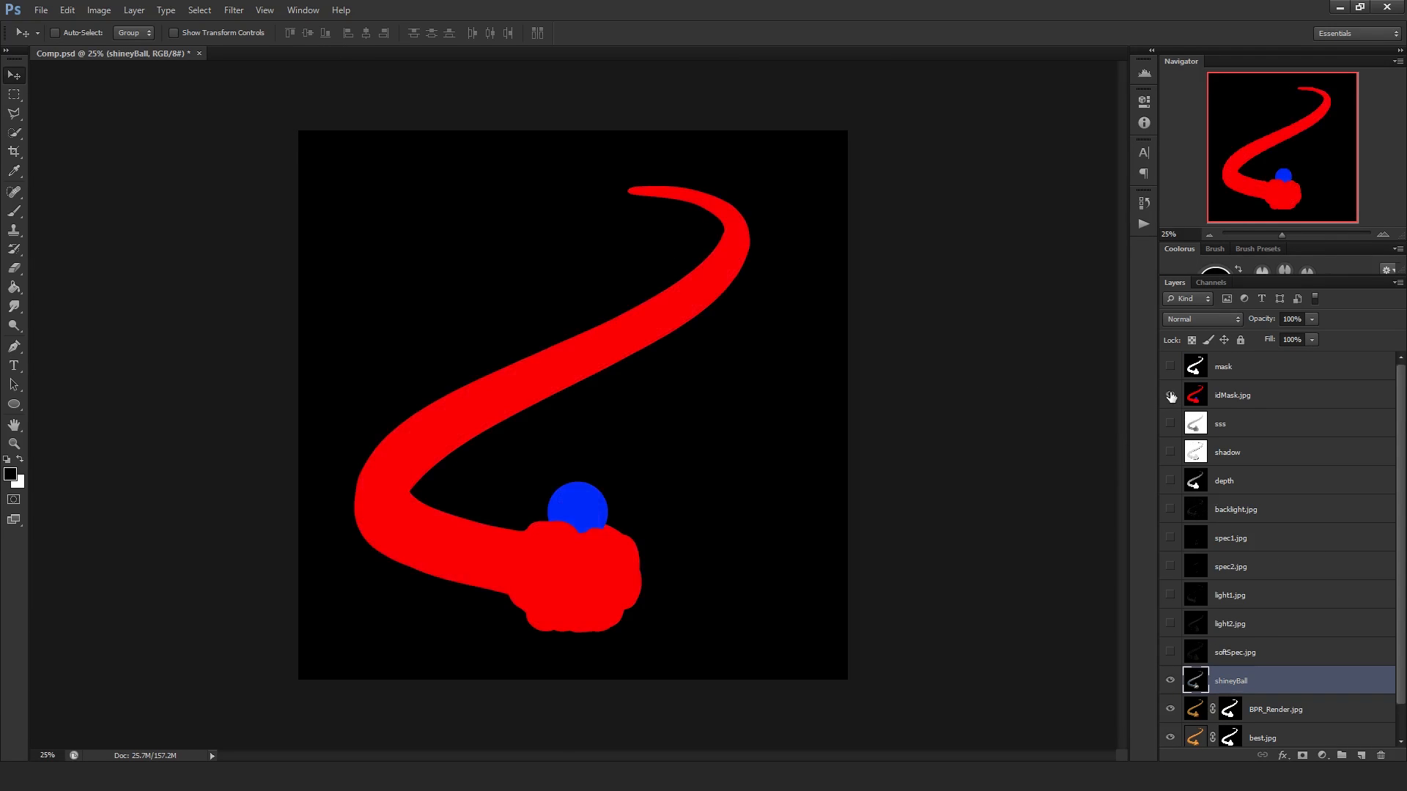
pyautogui.click(1250, 396)
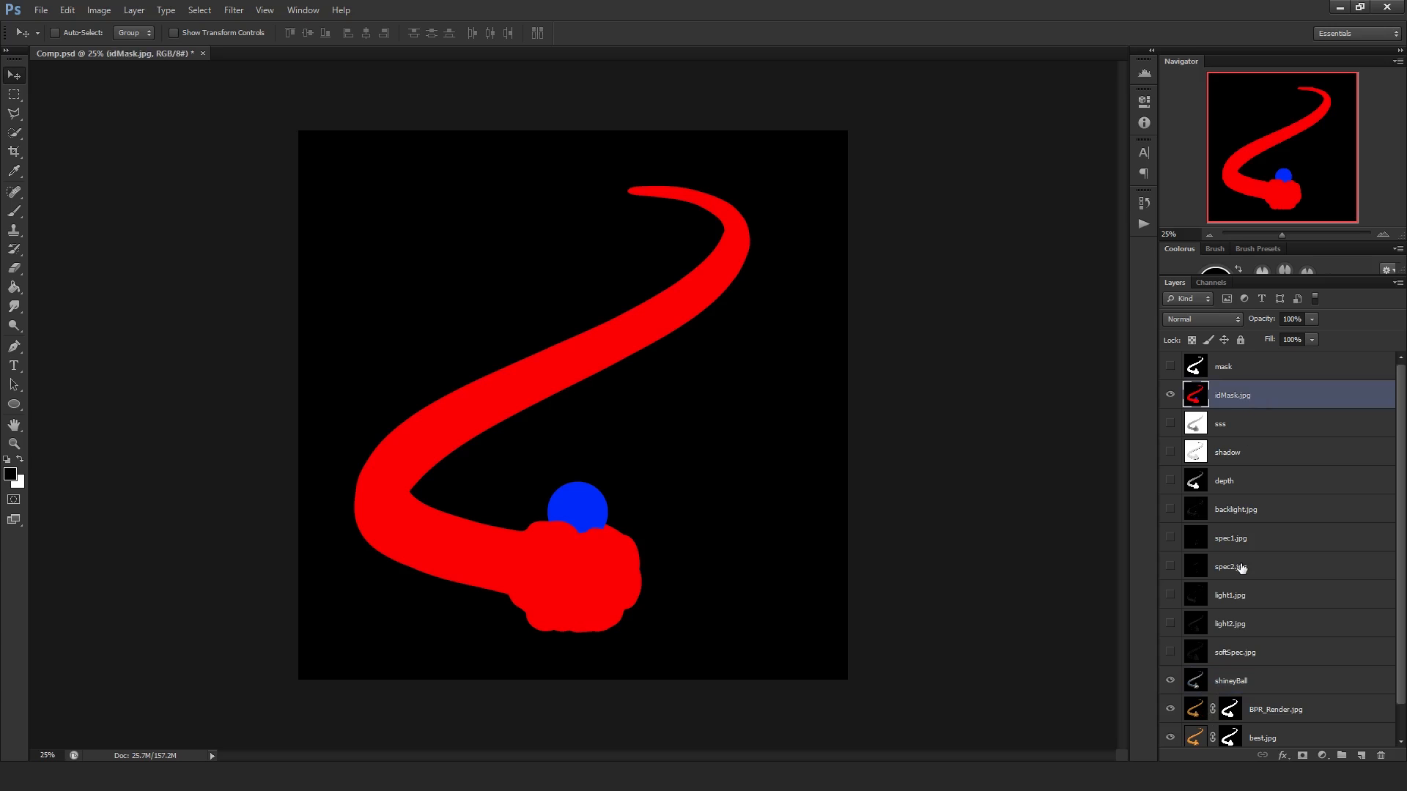
pyautogui.click(200, 12)
pyautogui.click(239, 136)
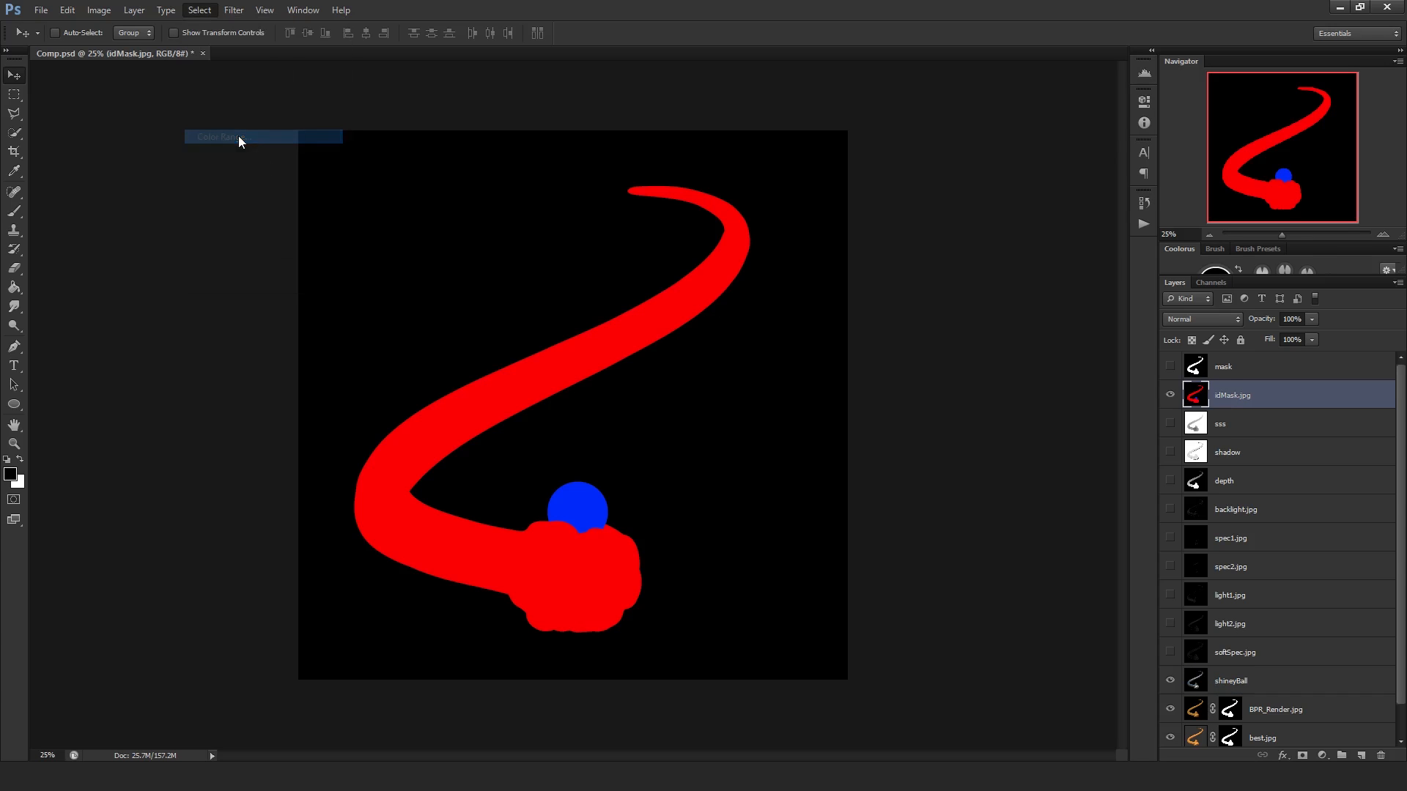
pyautogui.click(586, 497)
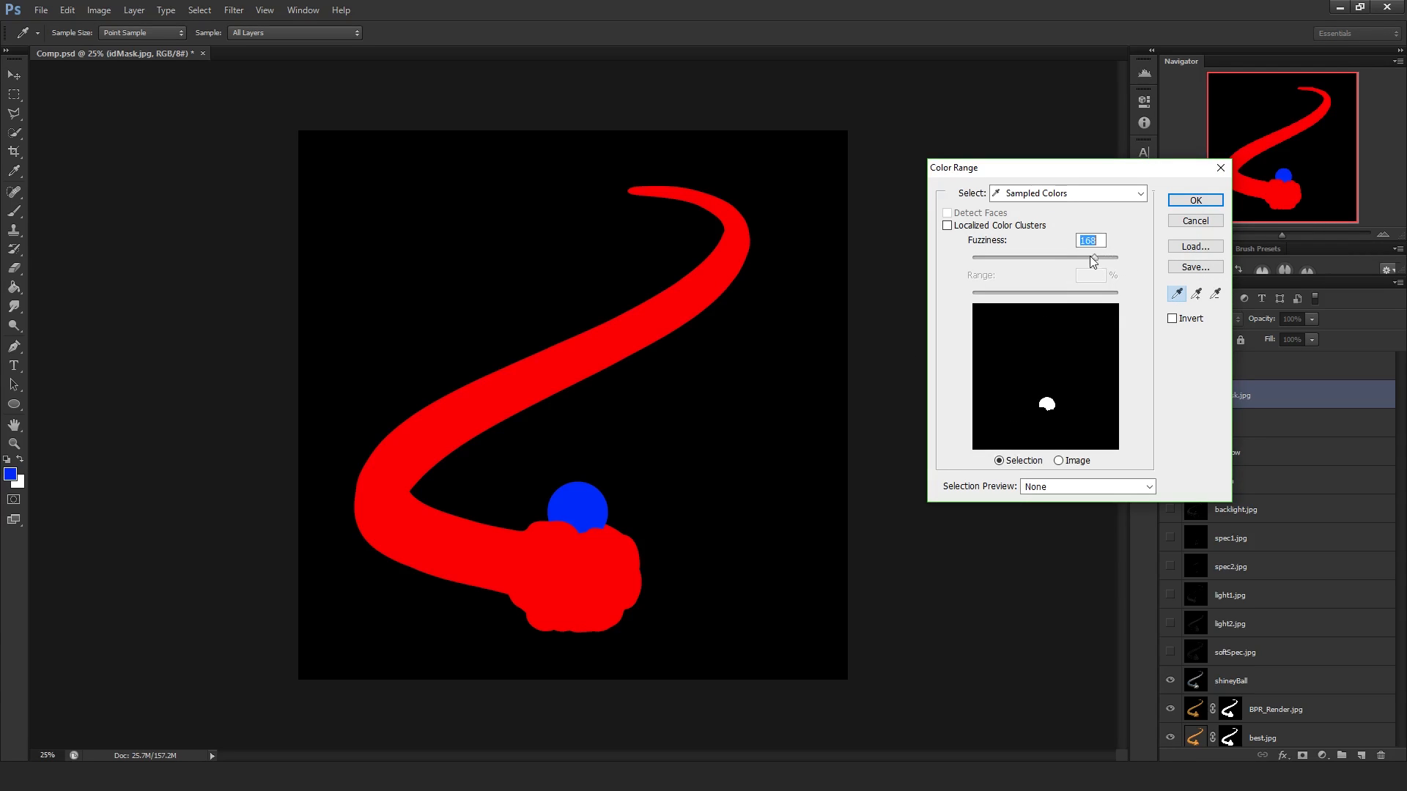
pyautogui.moveTo(967, 256); pyautogui.dragTo(1020, 258)
pyautogui.click(1211, 202)
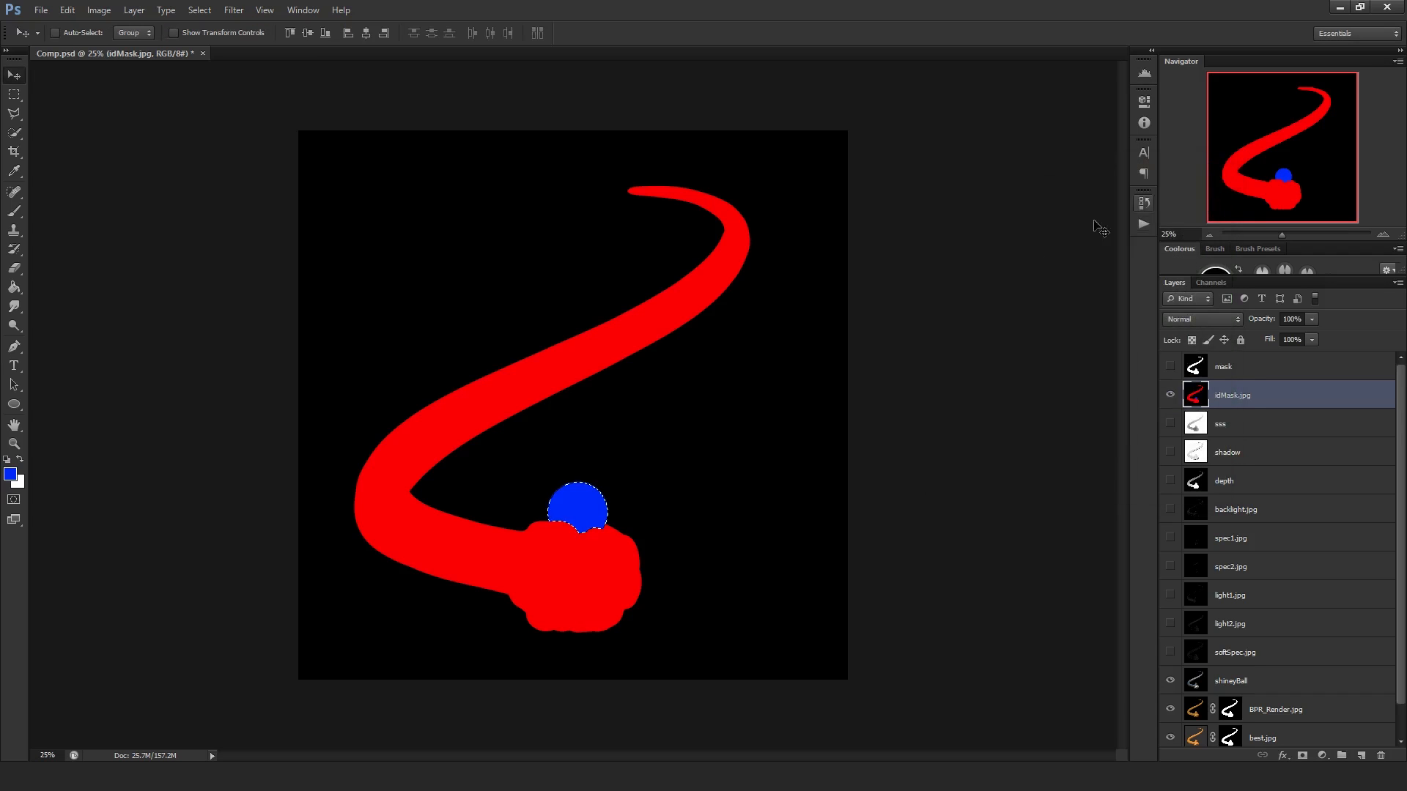
# - Hide idMask.jpg and mask the shineyBall layer to the ball selection
pyautogui.click(1170, 395)
pyautogui.click(1241, 681)
pyautogui.click(1303, 755)
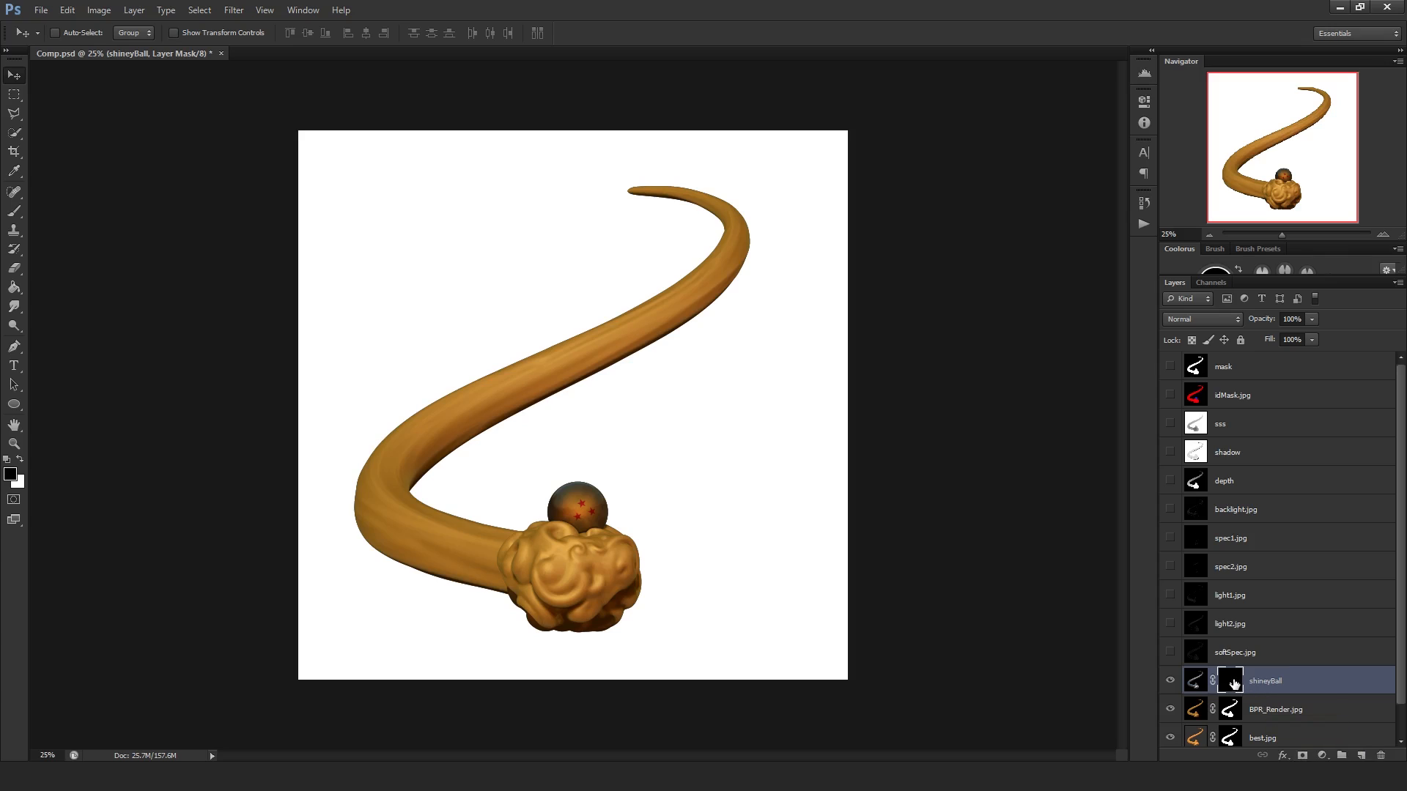
# - Try moving the shineyBall image, undo the move, and test the layer's opacity, ending at 100%
pyautogui.click(1201, 683)
pyautogui.moveTo(657, 522); pyautogui.dragTo(529, 335)
pyautogui.hotkey('ctrl', 'z')
pyautogui.click(1312, 318)
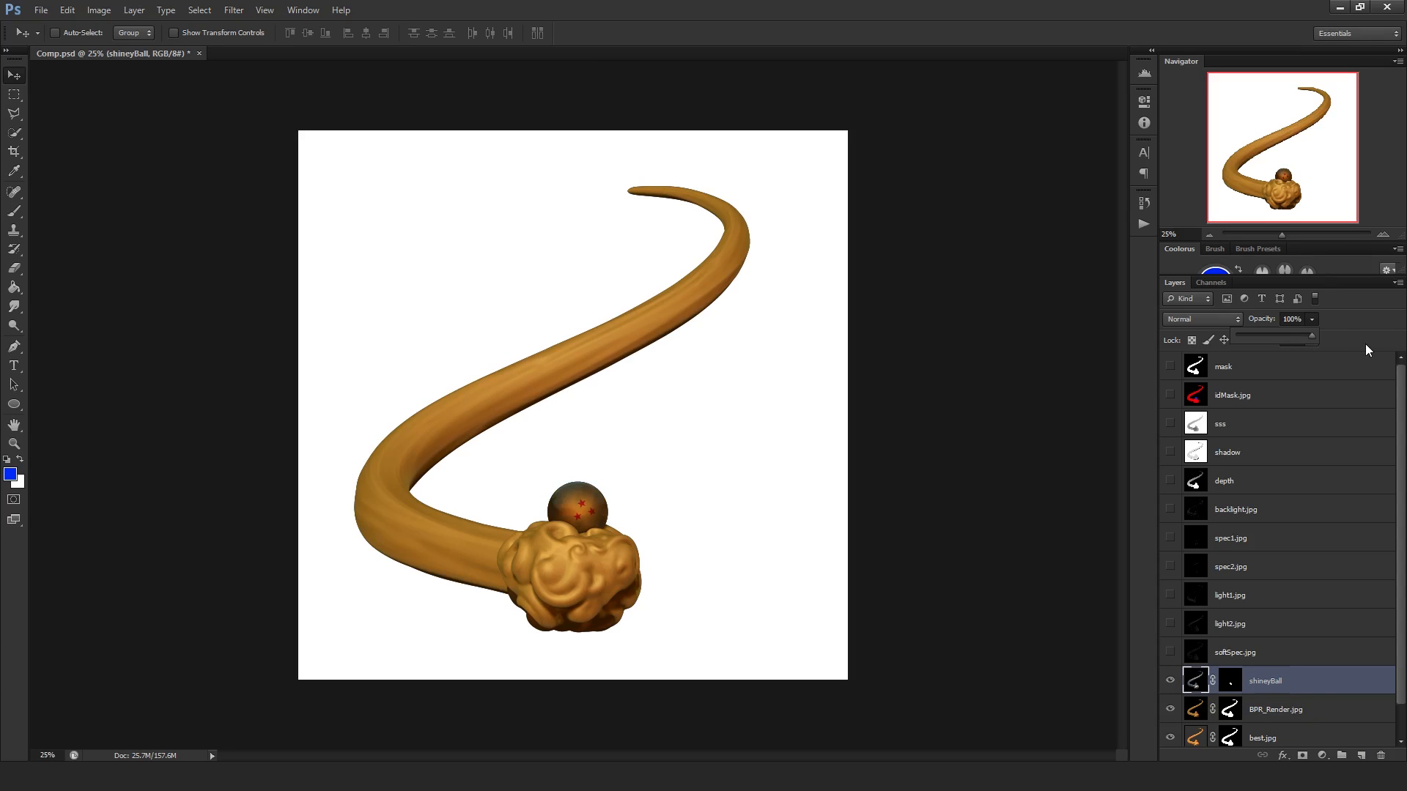
pyautogui.moveTo(1281, 340); pyautogui.dragTo(1353, 324)
# - Duplicate the shineyBall layer and brighten the copy with Levels by lowering the white point and lightening the midtones
pyautogui.hotkey('ctrl', 'j')
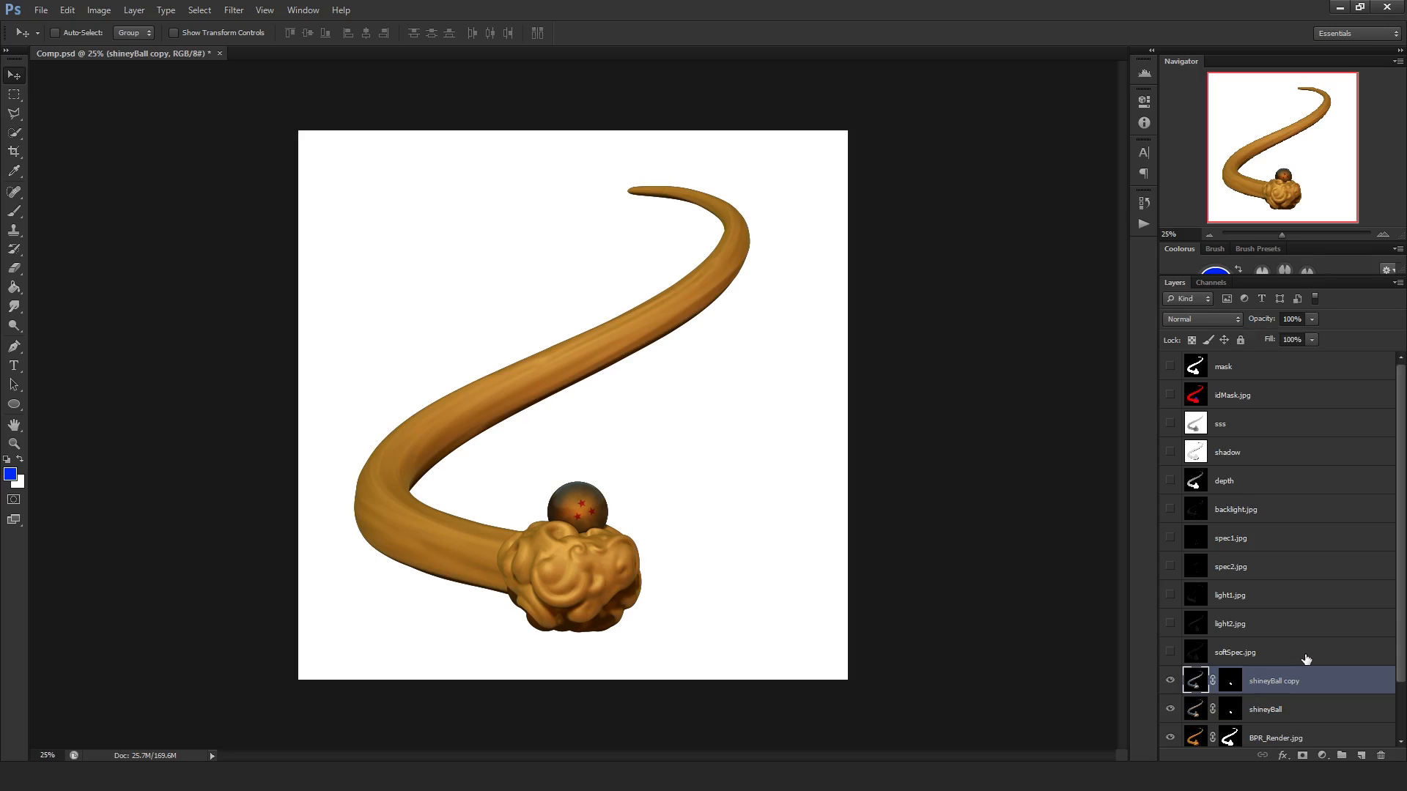
pyautogui.hotkey('ctrl', 'l')
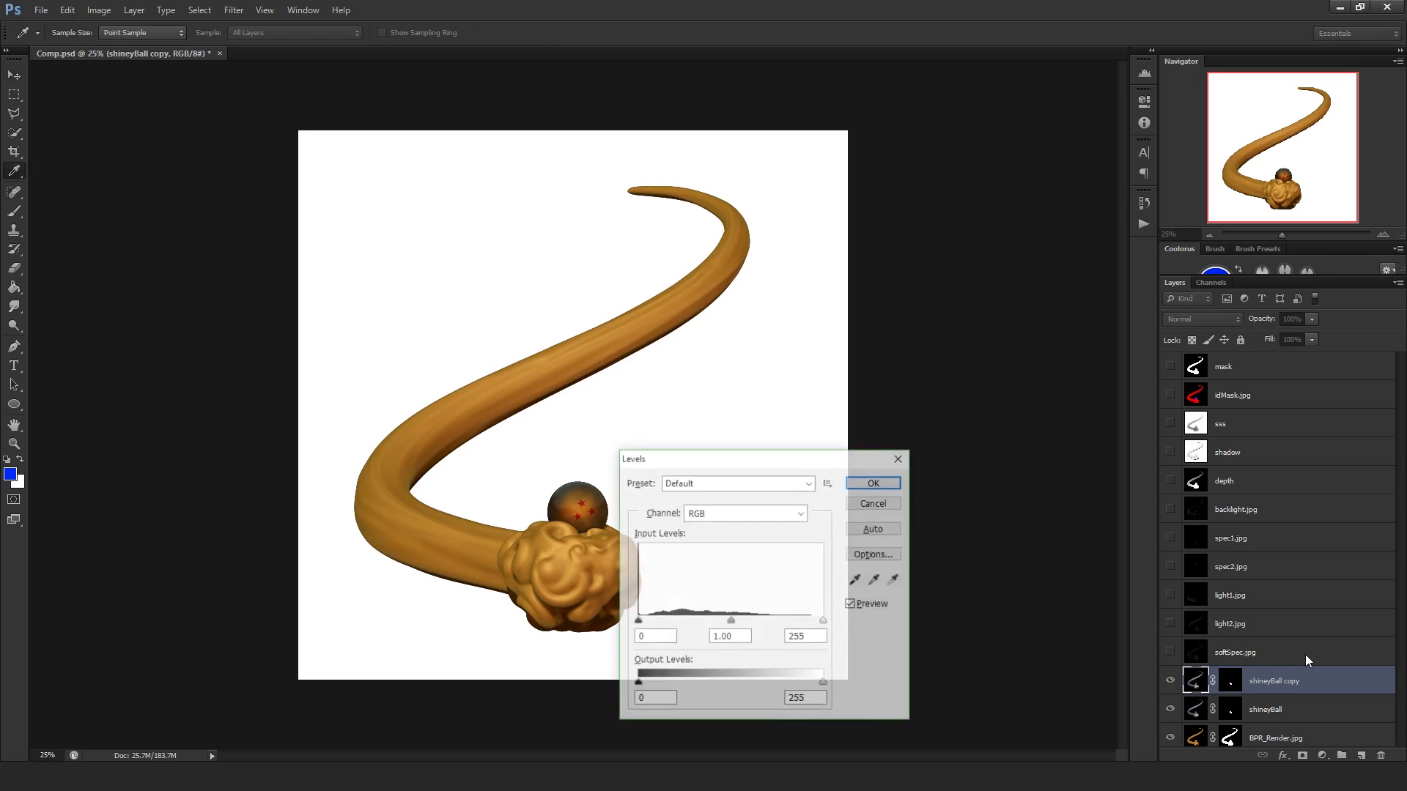
pyautogui.moveTo(819, 625); pyautogui.dragTo(767, 623)
pyautogui.moveTo(705, 621); pyautogui.dragTo(697, 622)
pyautogui.click(874, 483)
# - Test the opacity of the brightened shineyBall copy on the ball, ending at 100%
pyautogui.hotkey('ctrl', '+')
pyautogui.hotkey('ctrl', '+')
pyautogui.click(1312, 319)
pyautogui.moveTo(1312, 336); pyautogui.dragTo(1322, 343)
pyautogui.hotkey('ctrl', '-')
pyautogui.hotkey('ctrl', '-')
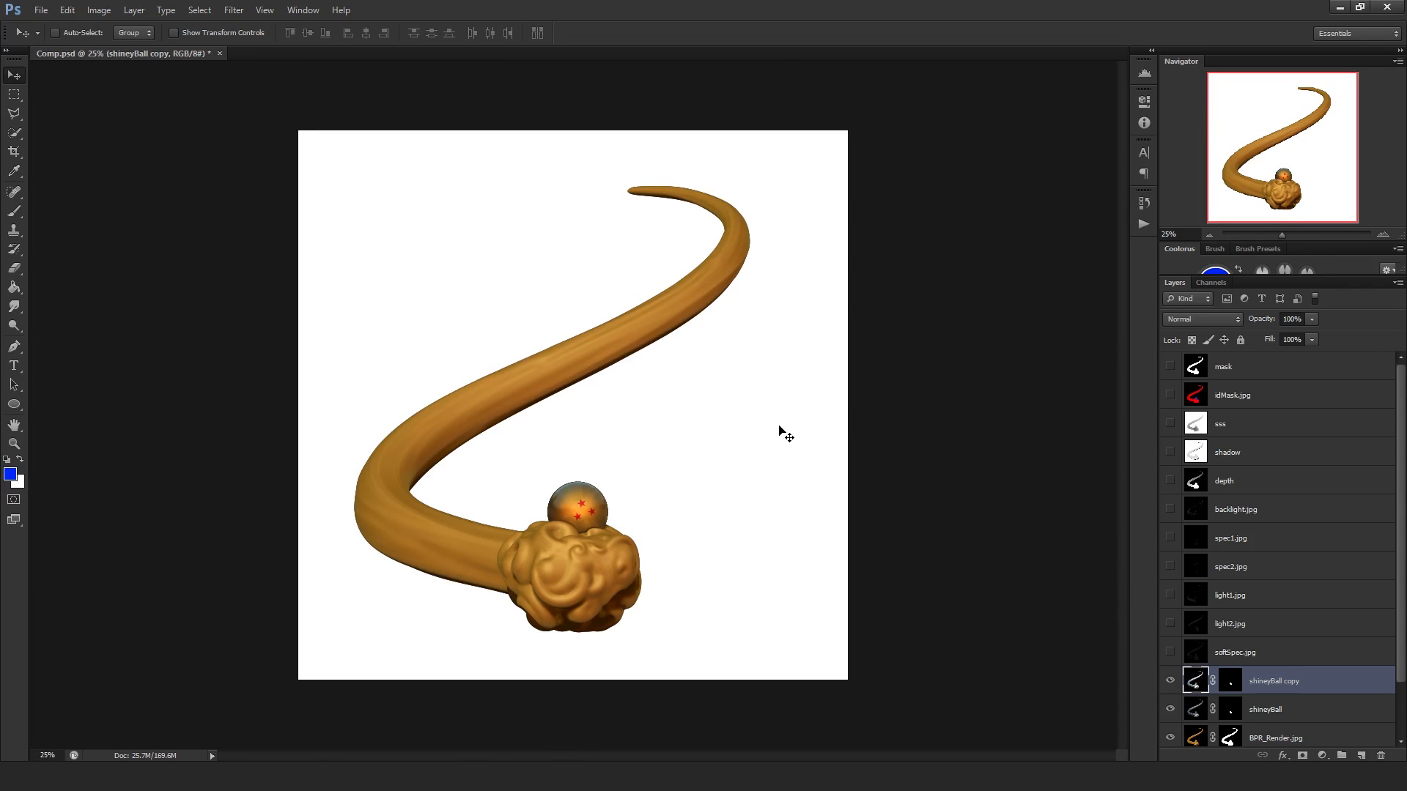
# - Save Comp.psd, move depth directly above shineyBall copy, and stamp the visible composite into a new layer beneath the hidden depth layer
pyautogui.hotkey('ctrl', 's')
pyautogui.click(1171, 591)
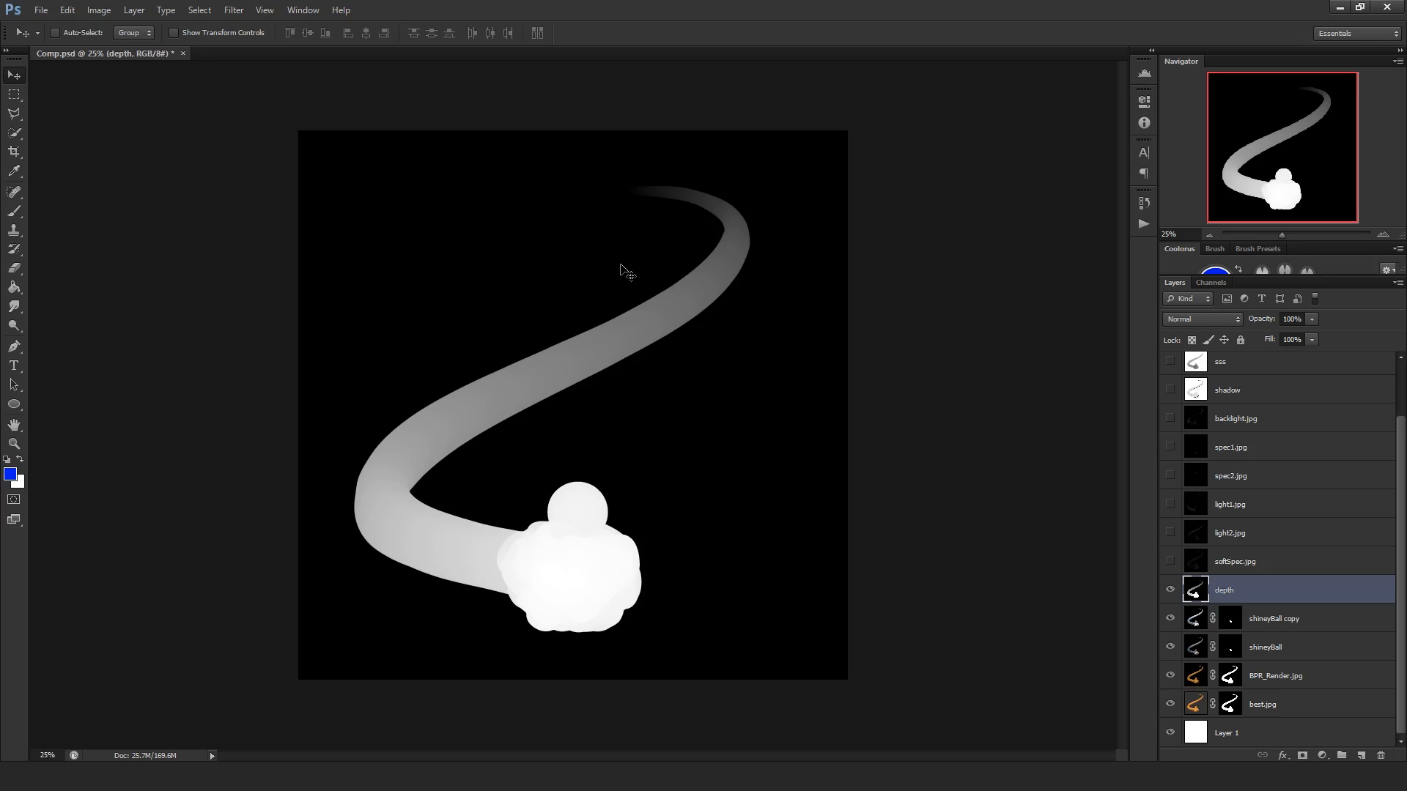
pyautogui.press('d')
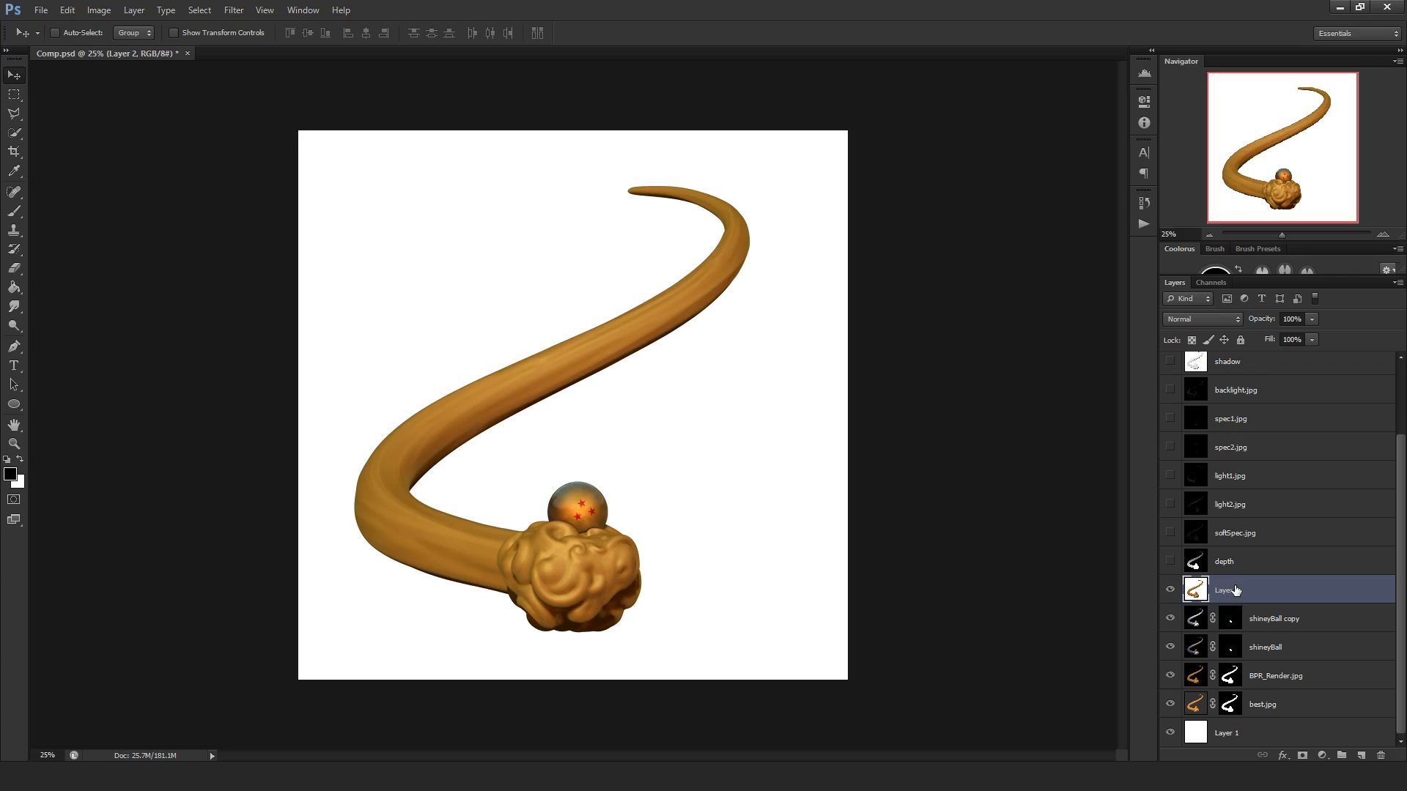
pyautogui.click(1170, 562)
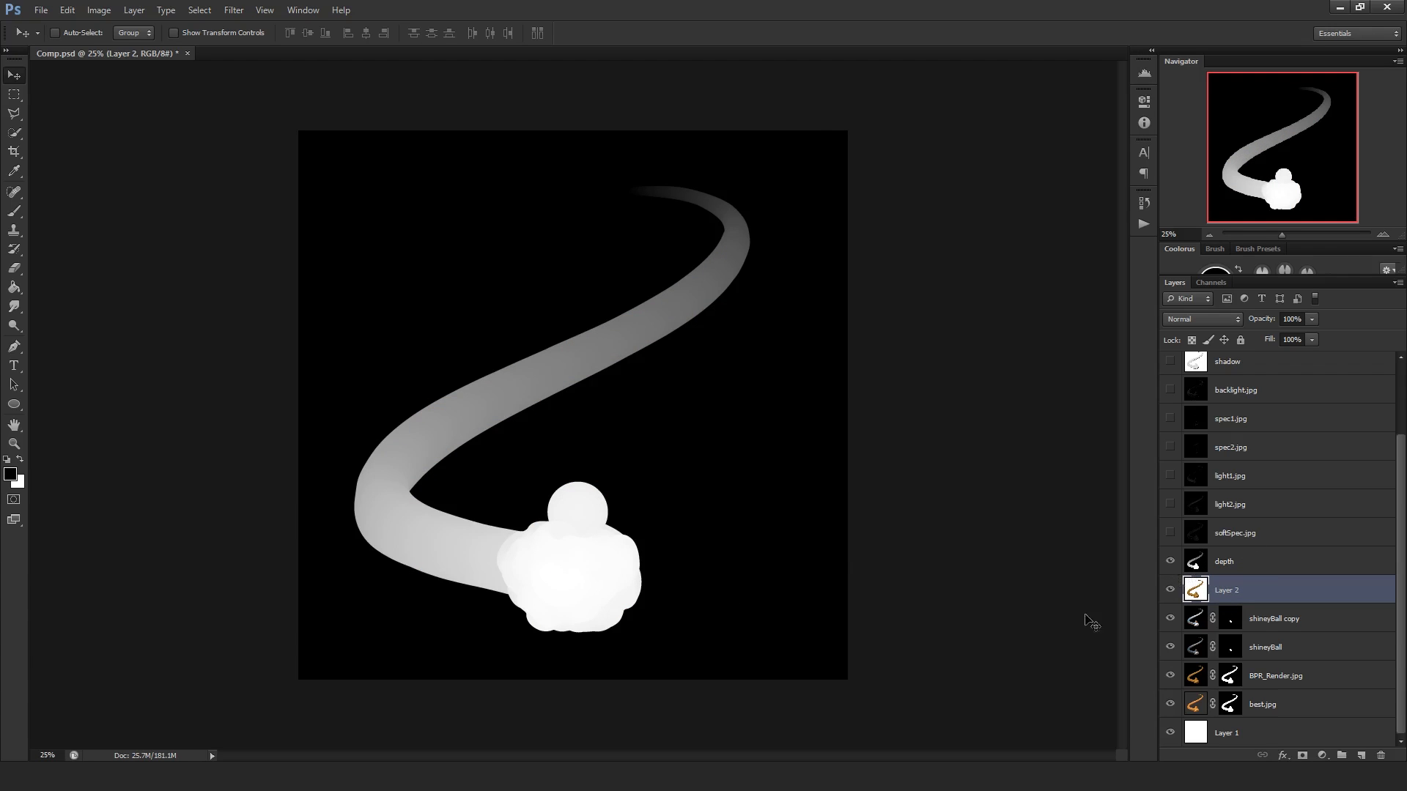
pyautogui.click(1170, 561)
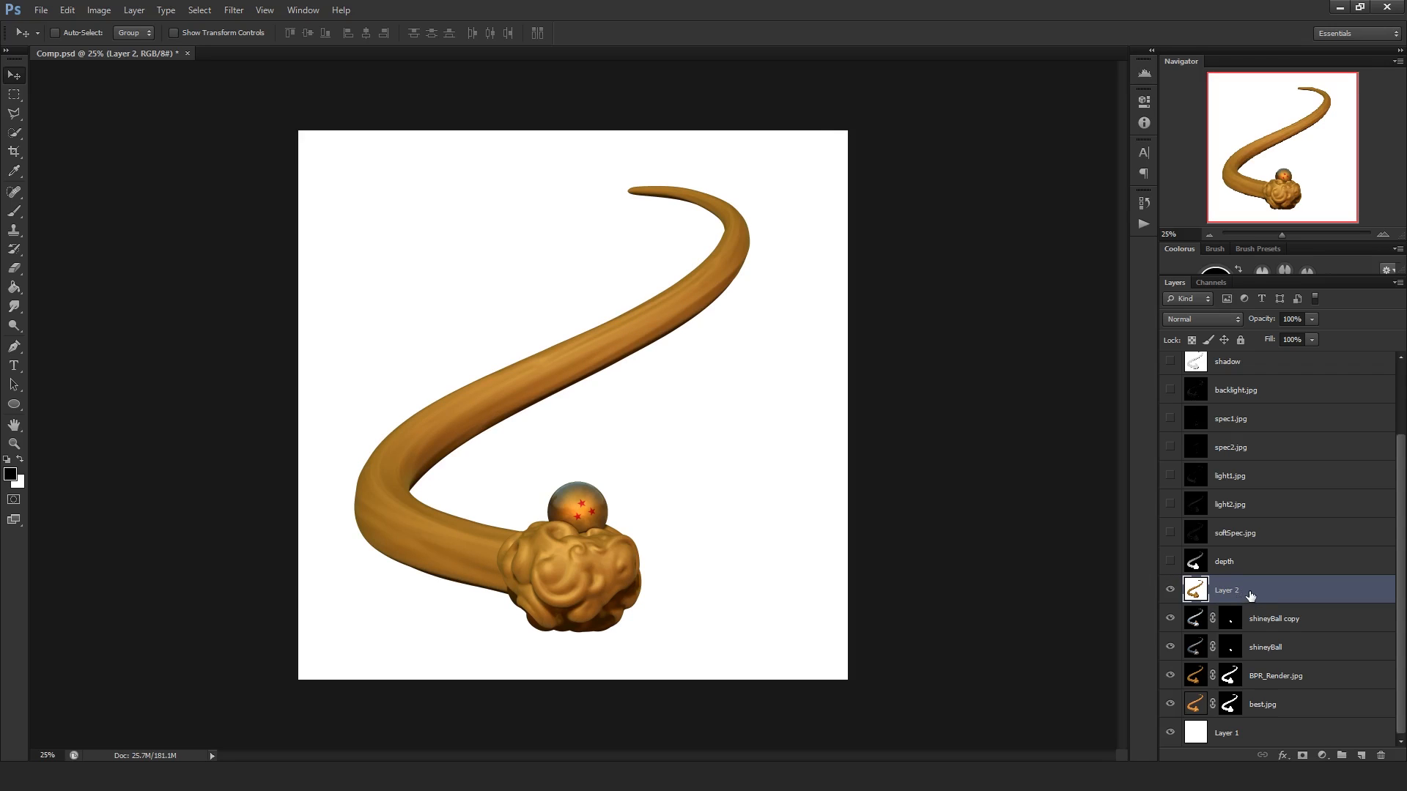
# - Add a new layer beneath the stamped composite, fill it with black, and reselect the composite layer
pyautogui.hotkey('ctrl', 'alt', 'shift', 'n')
pyautogui.moveTo(1251, 596); pyautogui.dragTo(1272, 633)
pyautogui.press('g')
pyautogui.click(766, 422)
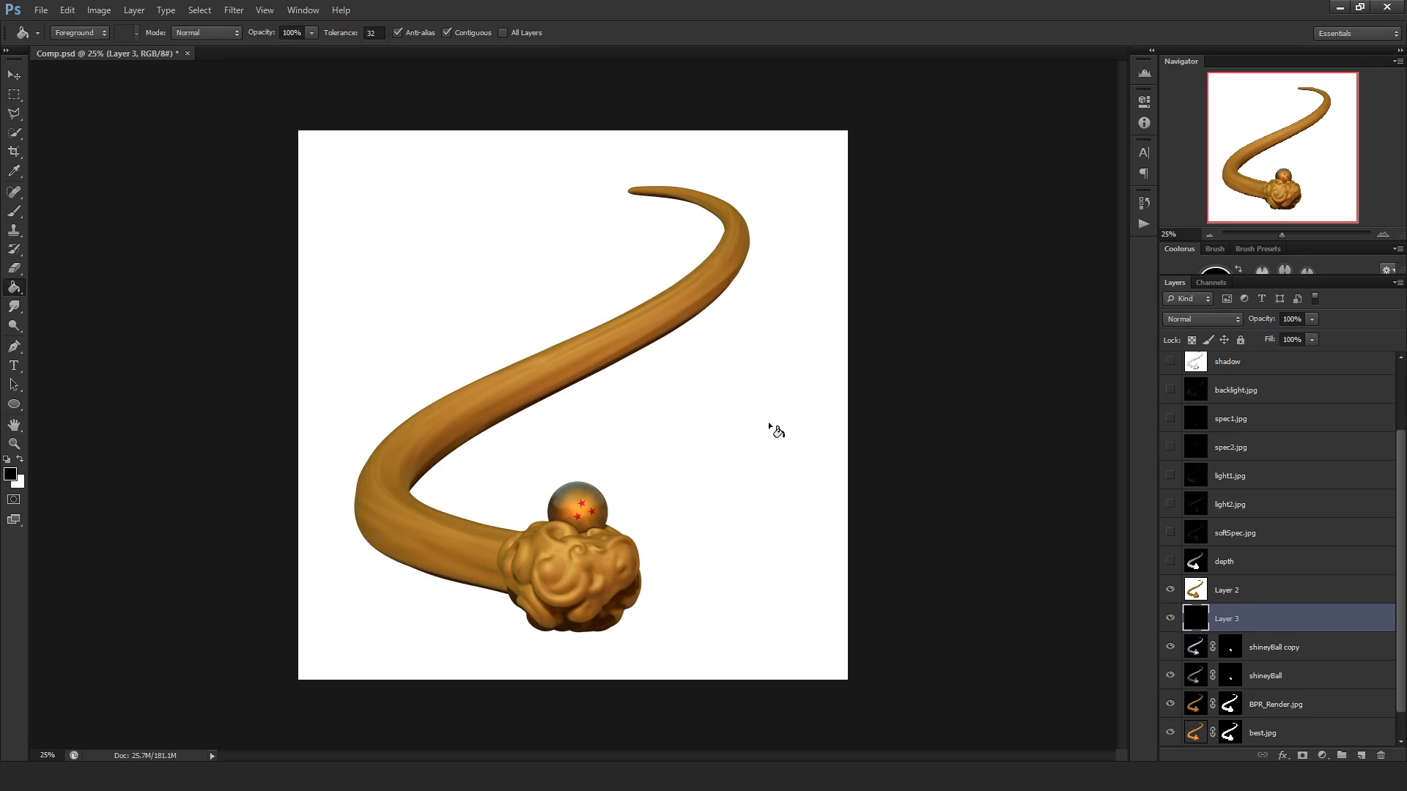
pyautogui.press('v')
pyautogui.click(1264, 587)
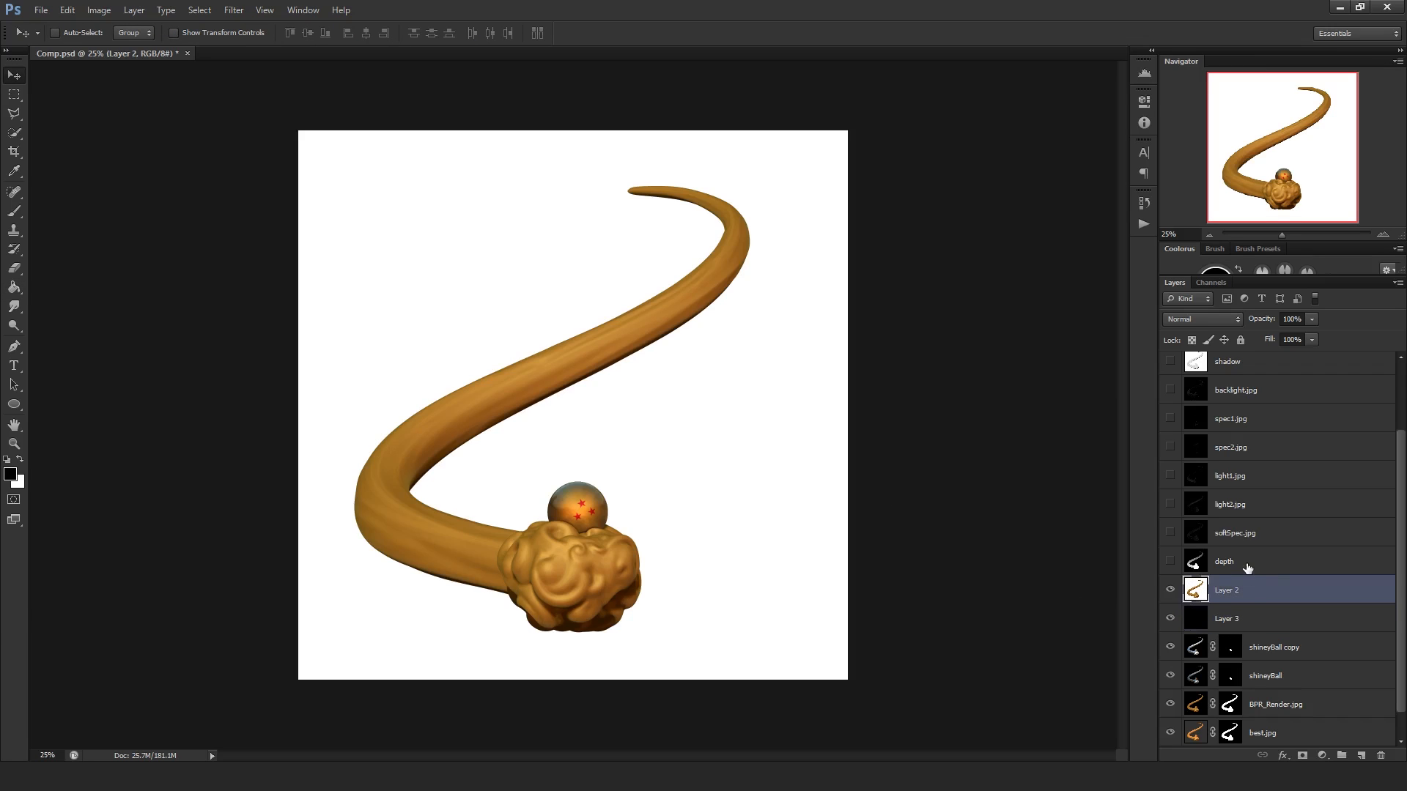
# - Copy the depth image into a new layer mask on the stamped composite, then reselect its image and clear the selection
pyautogui.click(1184, 563)
pyautogui.click(1171, 562)
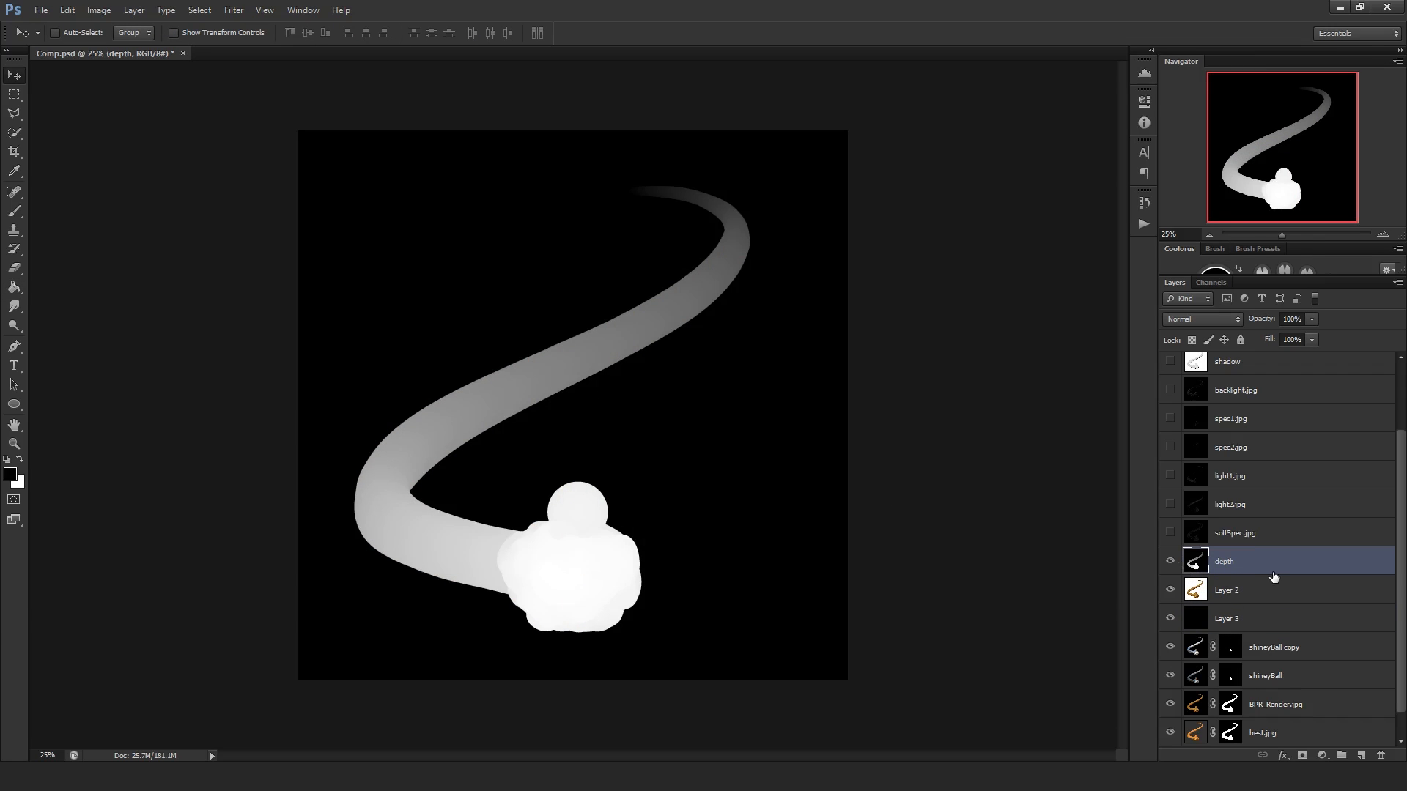
pyautogui.keyDown('ctrl'); pyautogui.click(1191, 568); pyautogui.keyUp('ctrl')
pyautogui.click(1171, 563)
pyautogui.click(1206, 595)
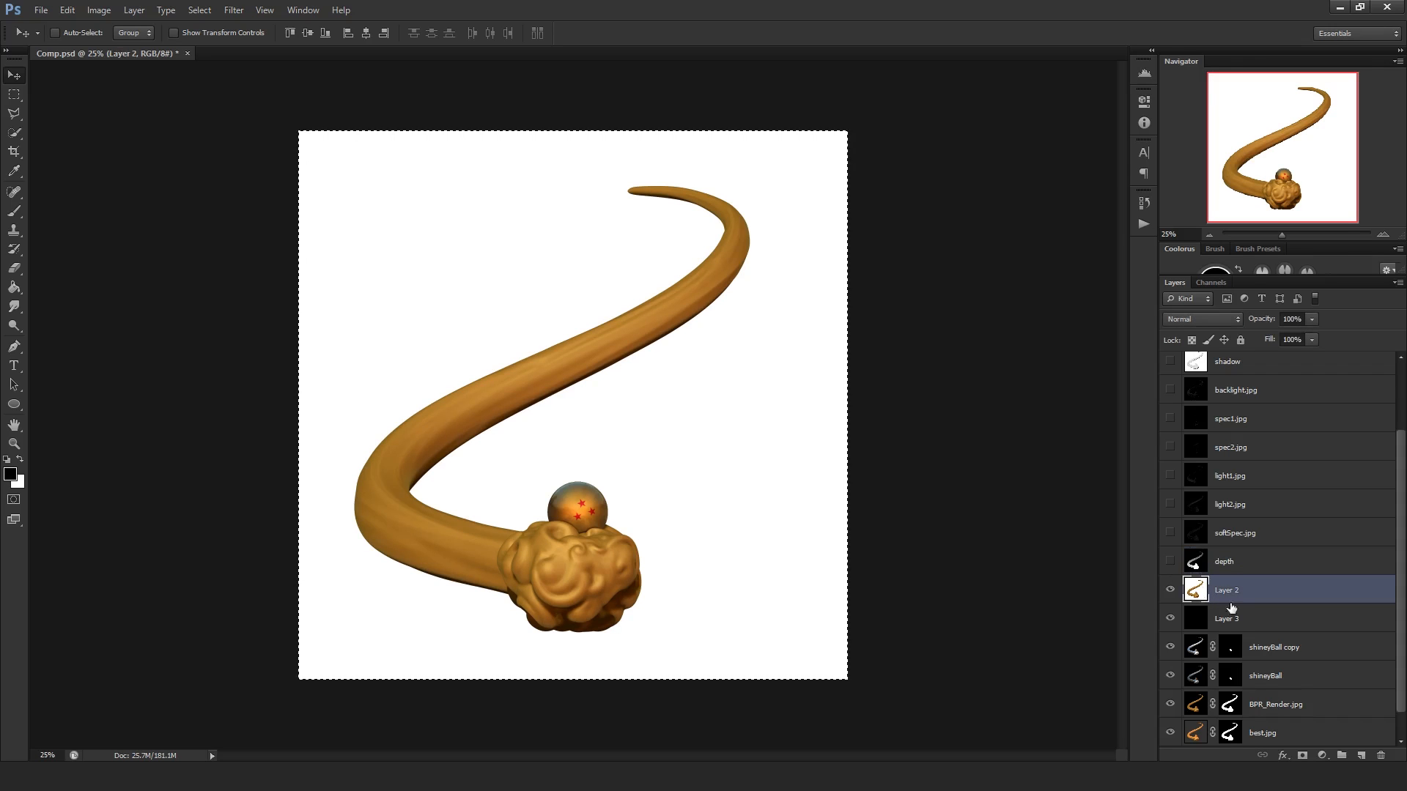
pyautogui.click(1303, 756)
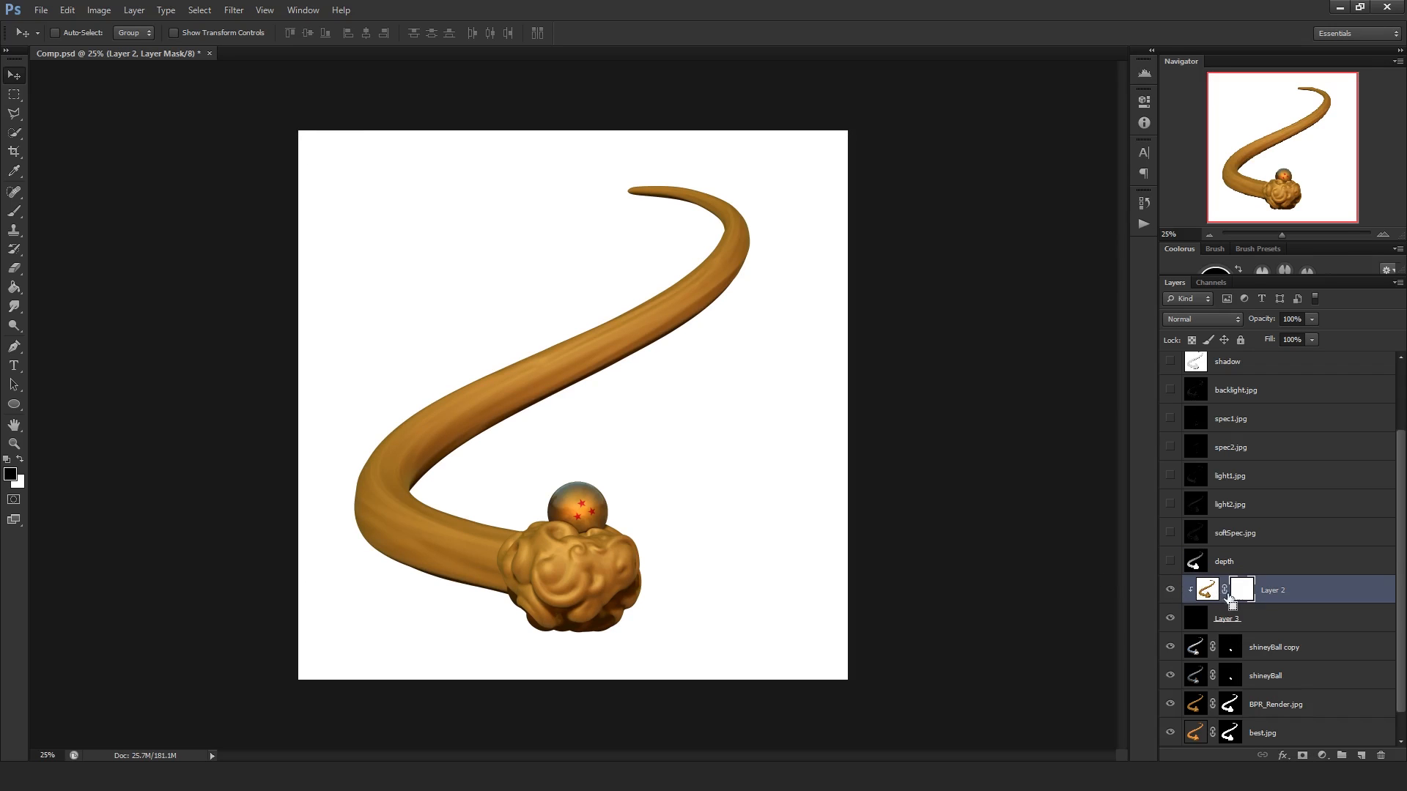
pyautogui.keyDown('alt'); pyautogui.click(1238, 600); pyautogui.keyUp('alt')
pyautogui.hotkey('ctrl', 'v')
pyautogui.click(1208, 597)
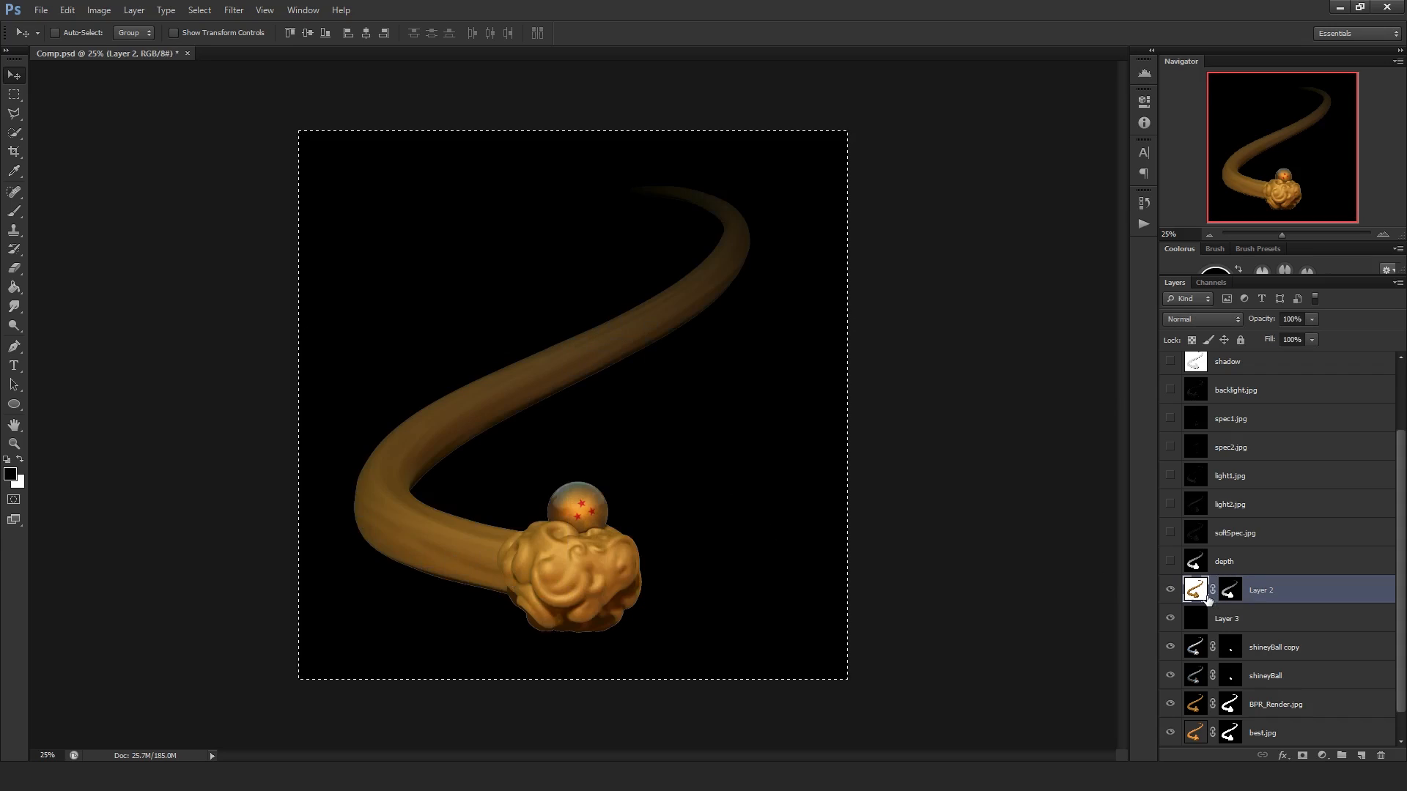
pyautogui.hotkey('ctrl', 'd')
# - Apply Lens Blur to the stamped composite with Layer Mask as depth source, focal distance 255, radius 100, blade curvature 60, rotation 167 and brightness 1
pyautogui.click(244, 13)
pyautogui.moveTo(262, 156)
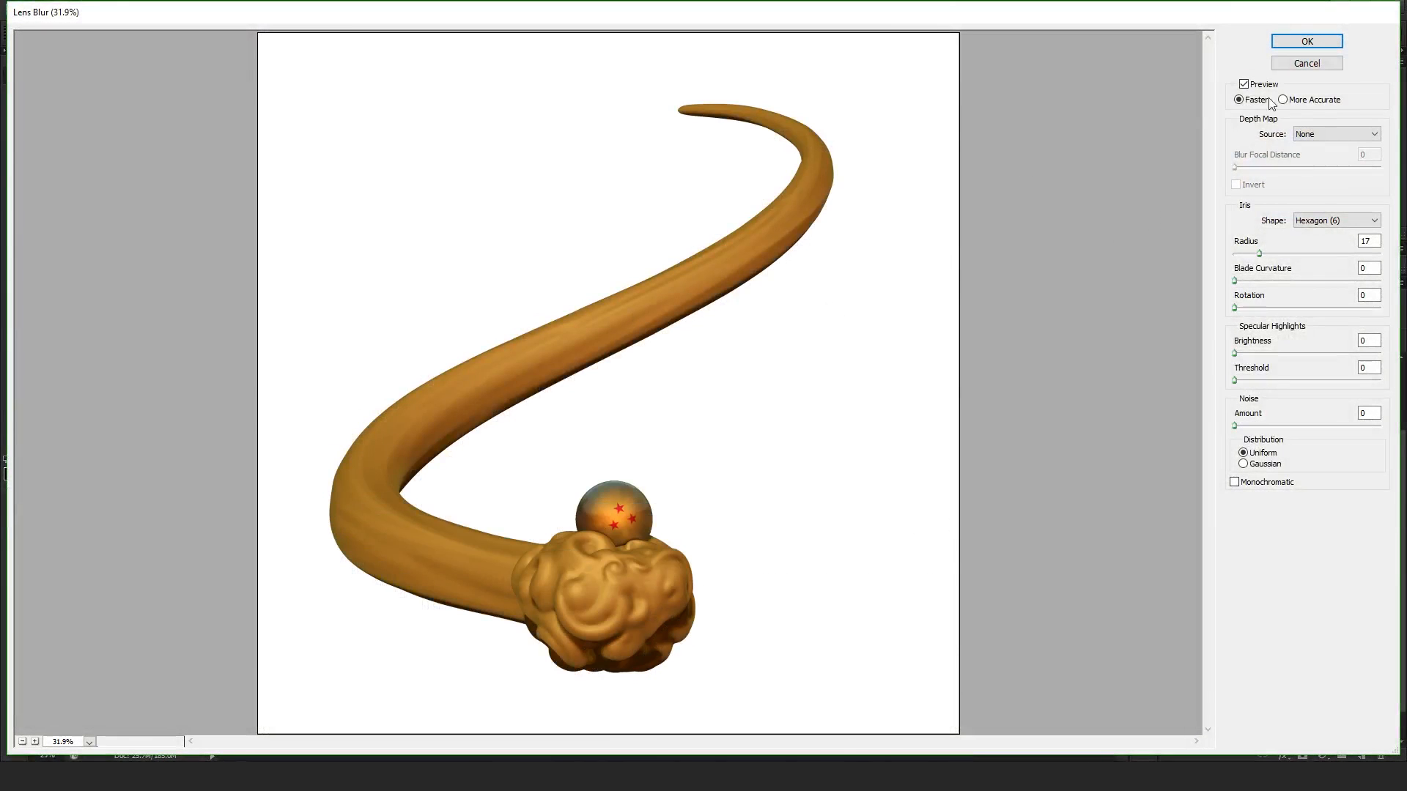
pyautogui.click(1346, 138)
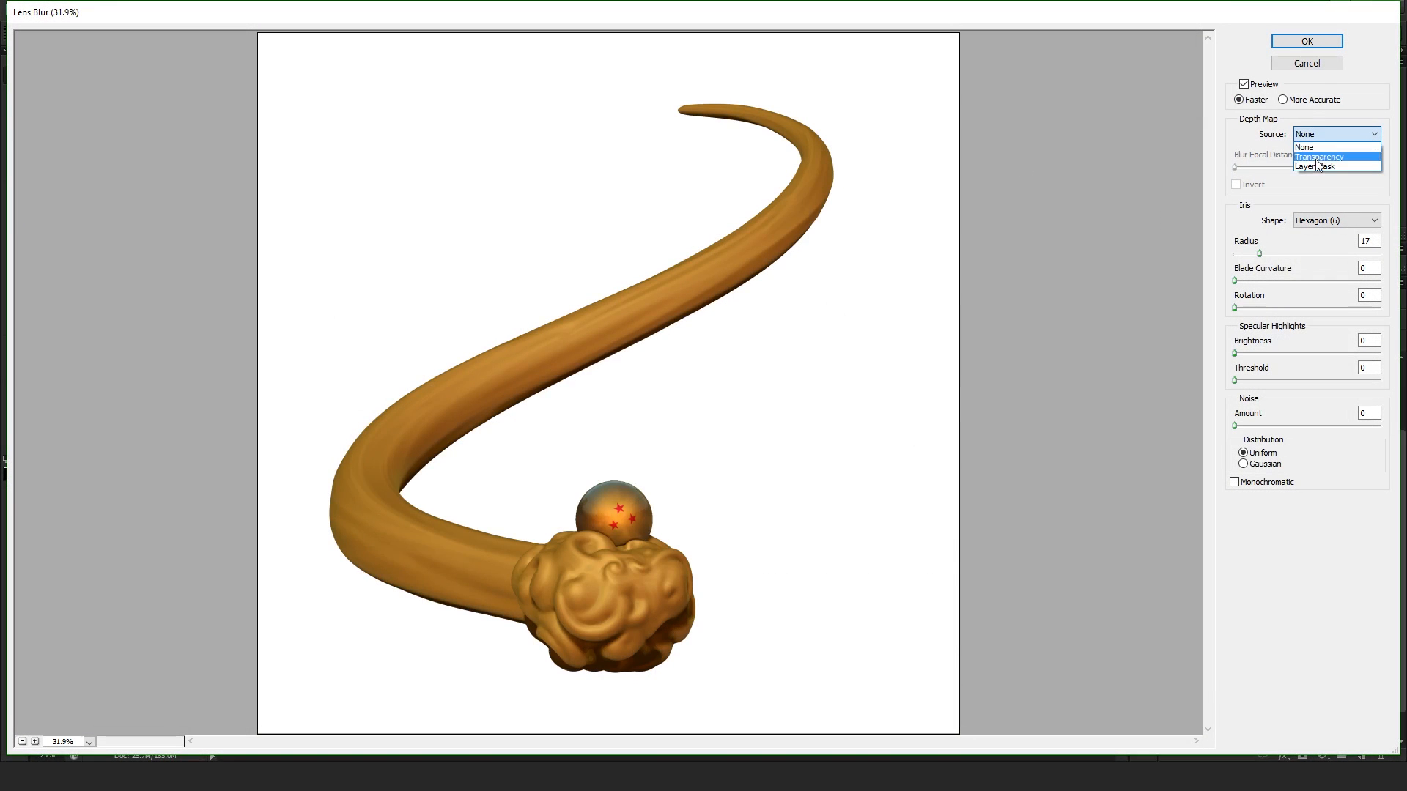
pyautogui.click(1316, 166)
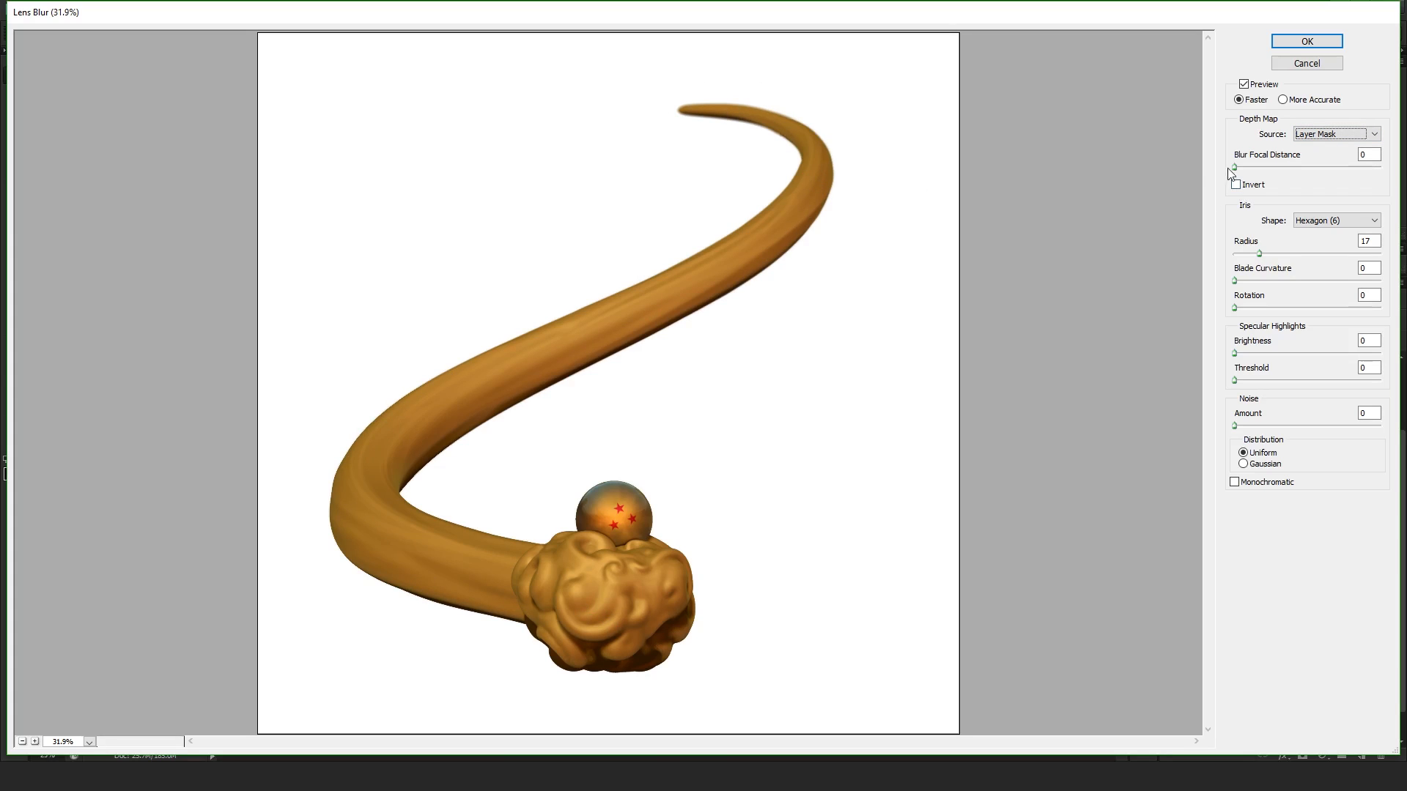
pyautogui.moveTo(1231, 167); pyautogui.dragTo(1287, 167)
pyautogui.moveTo(1286, 167); pyautogui.dragTo(1321, 168)
pyautogui.click(1347, 168)
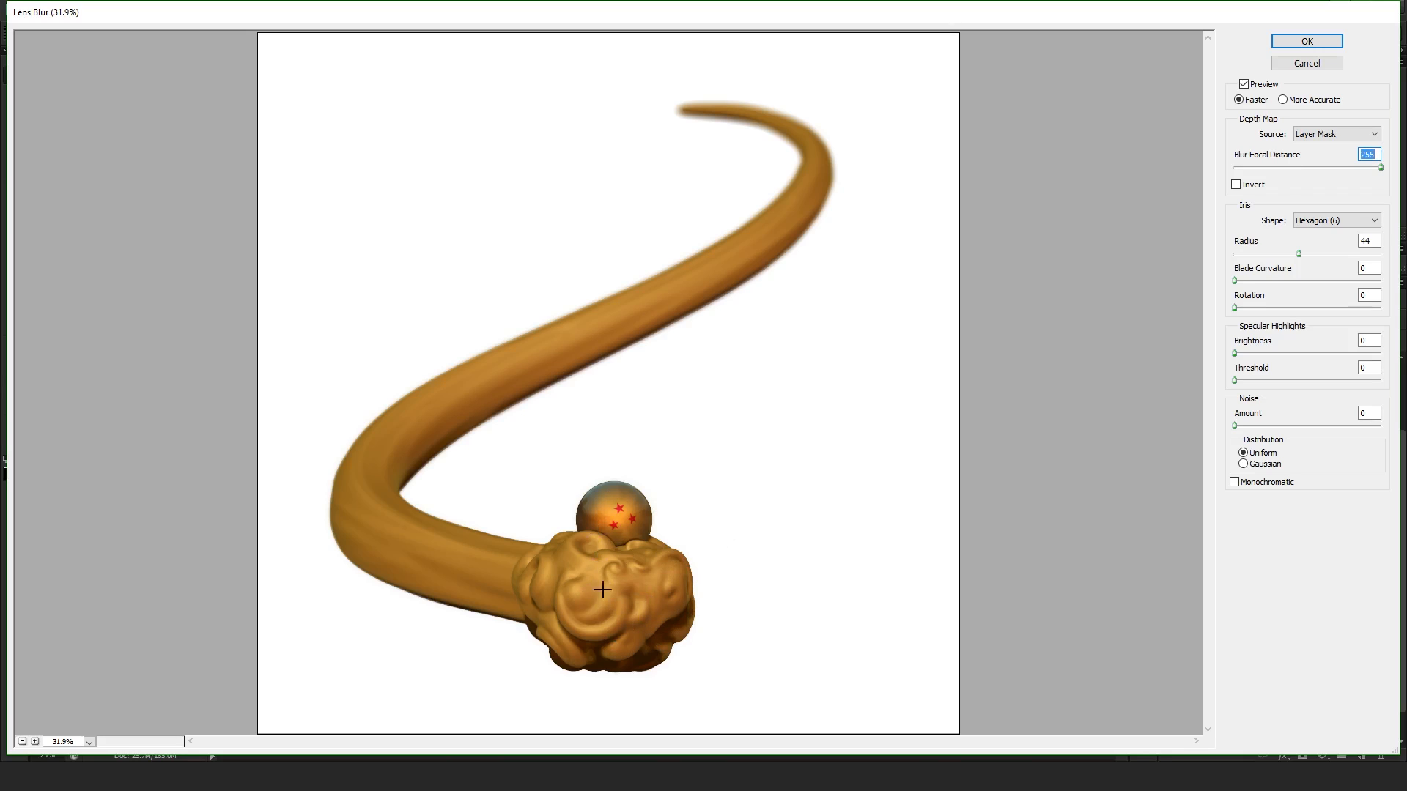
pyautogui.moveTo(1299, 254); pyautogui.dragTo(1265, 253)
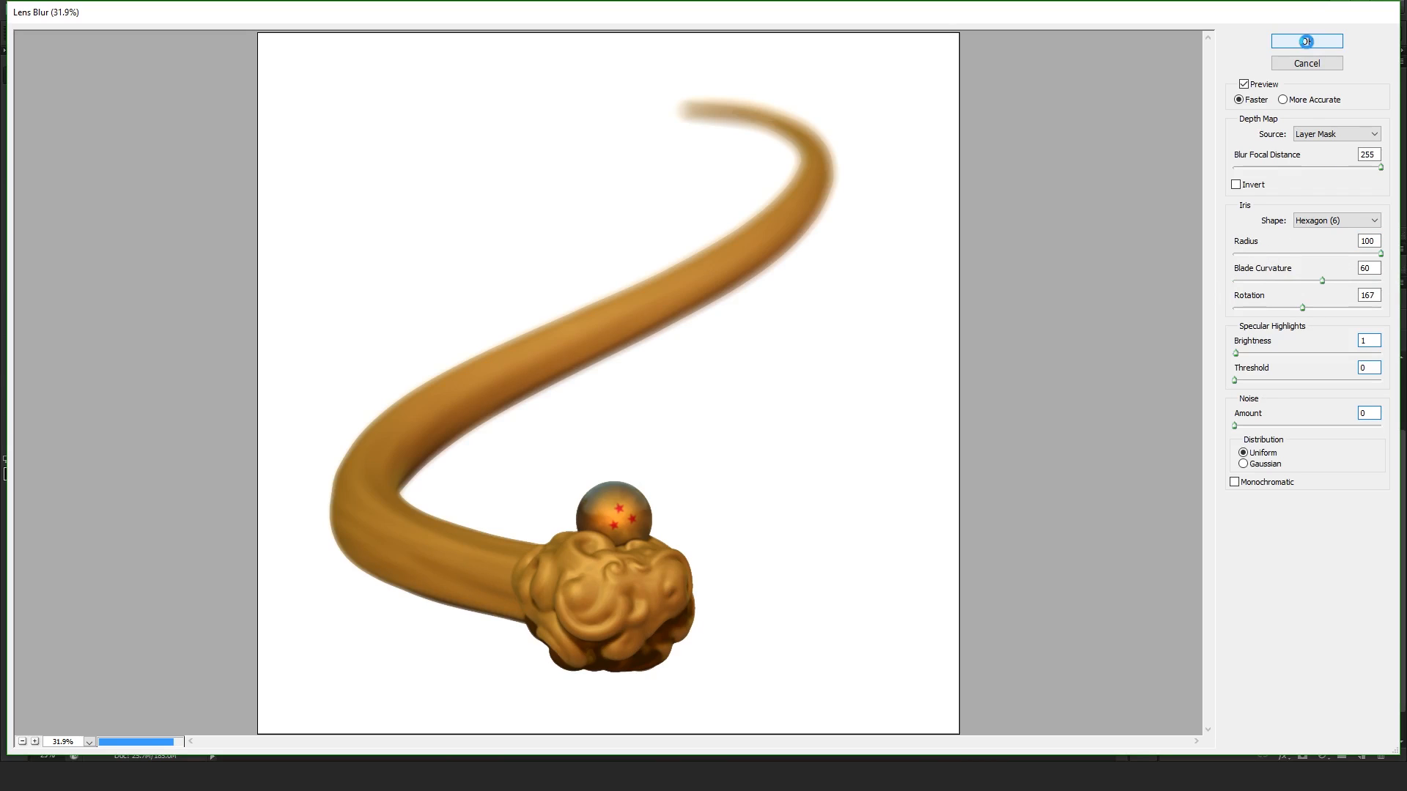
pyautogui.click(1308, 42)
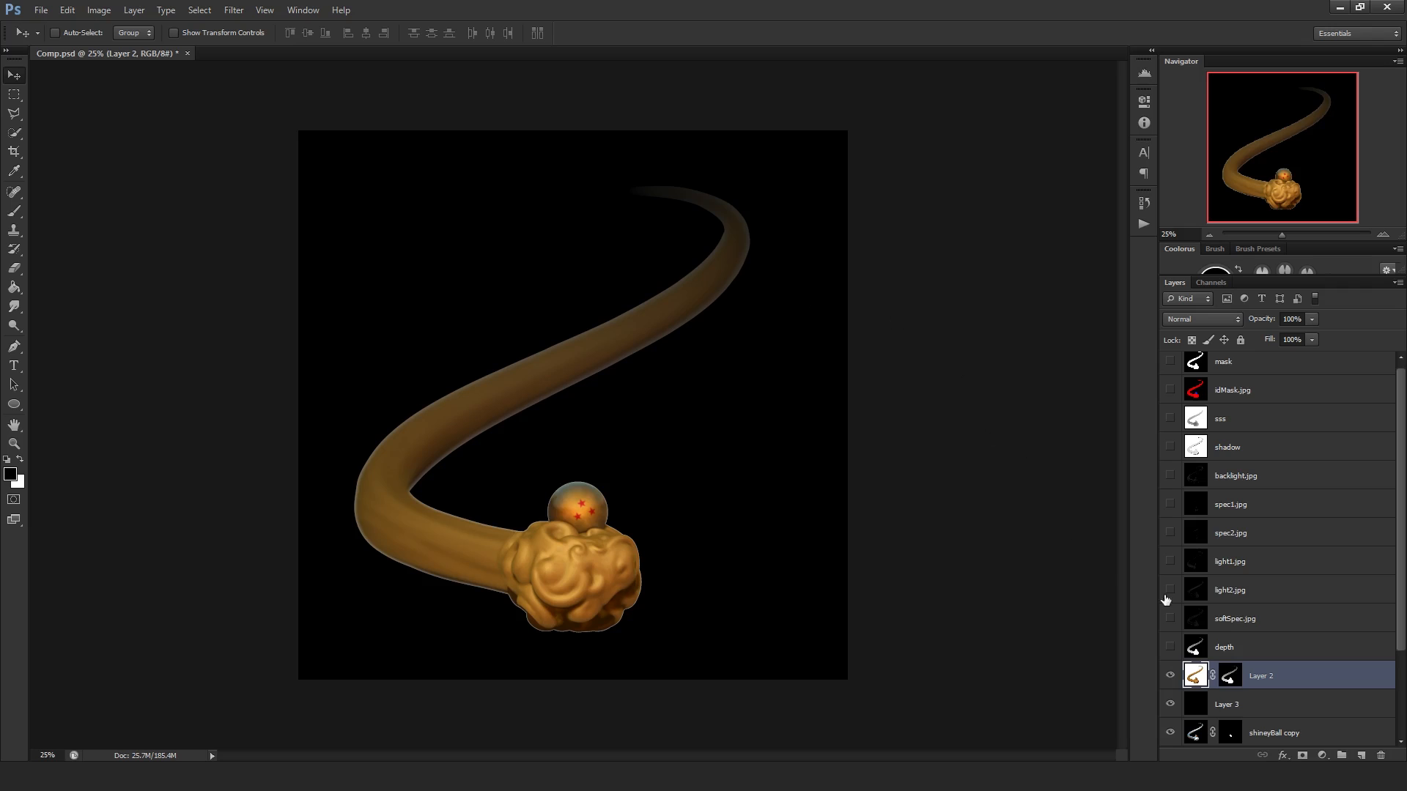
# - Delete the blurred composite's layer mask, then try moving its image and undo the move
pyautogui.rightClick(1237, 674)
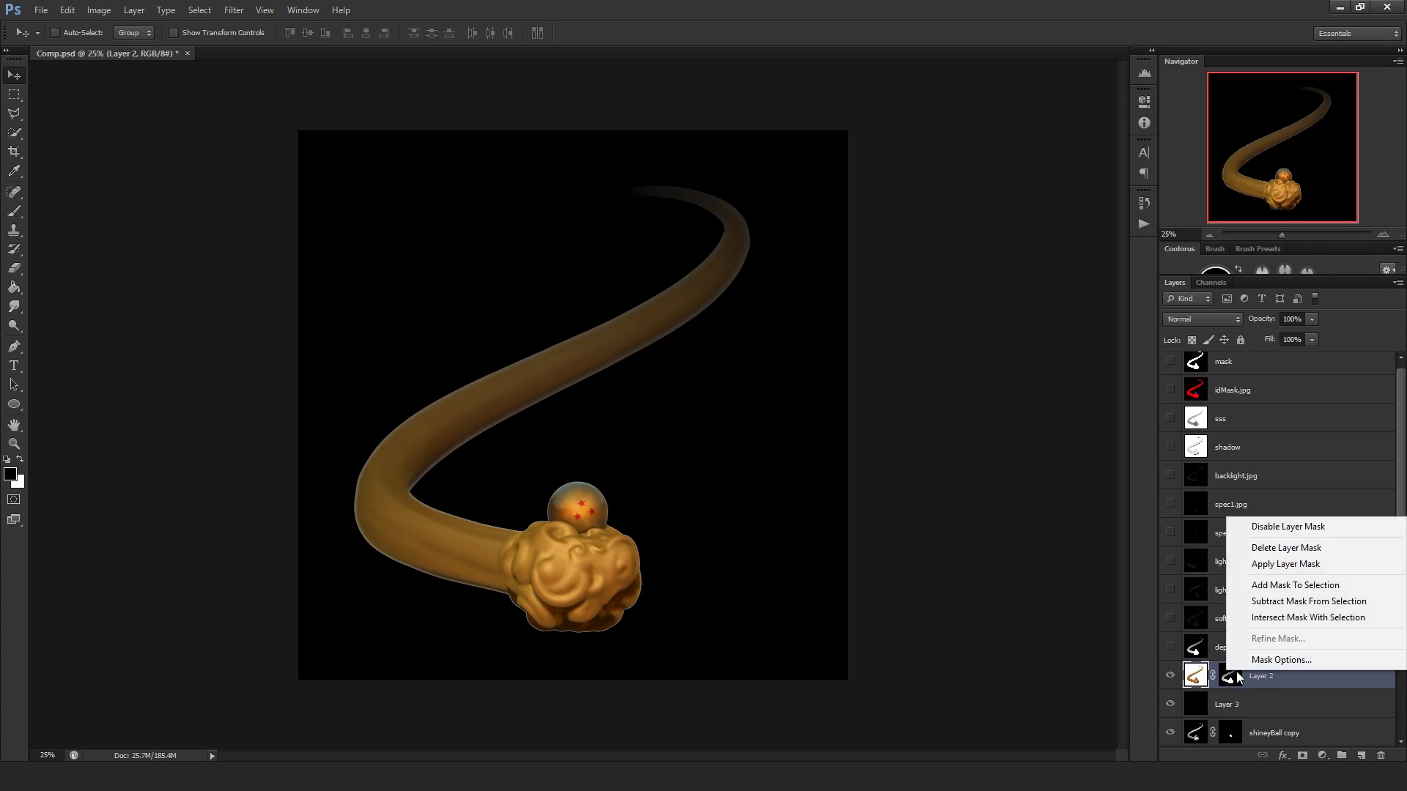
pyautogui.click(1289, 547)
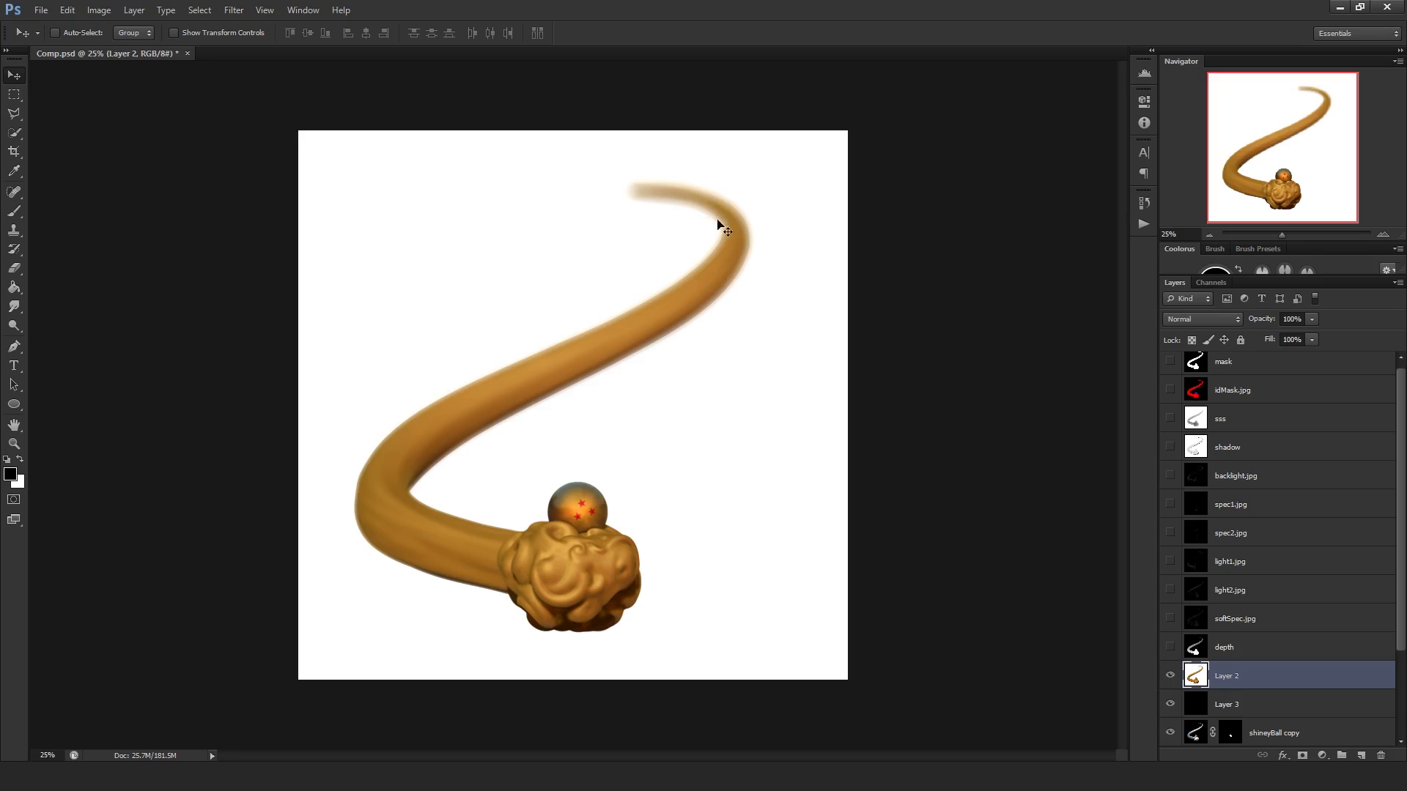
pyautogui.moveTo(702, 478); pyautogui.dragTo(691, 468)
pyautogui.hotkey('ctrl', 'z')
# - Move the blurred composite, hidden, above mask, delete the black layer, place depth below mask, and keep softSpec.jpg hidden
pyautogui.click(1170, 676)
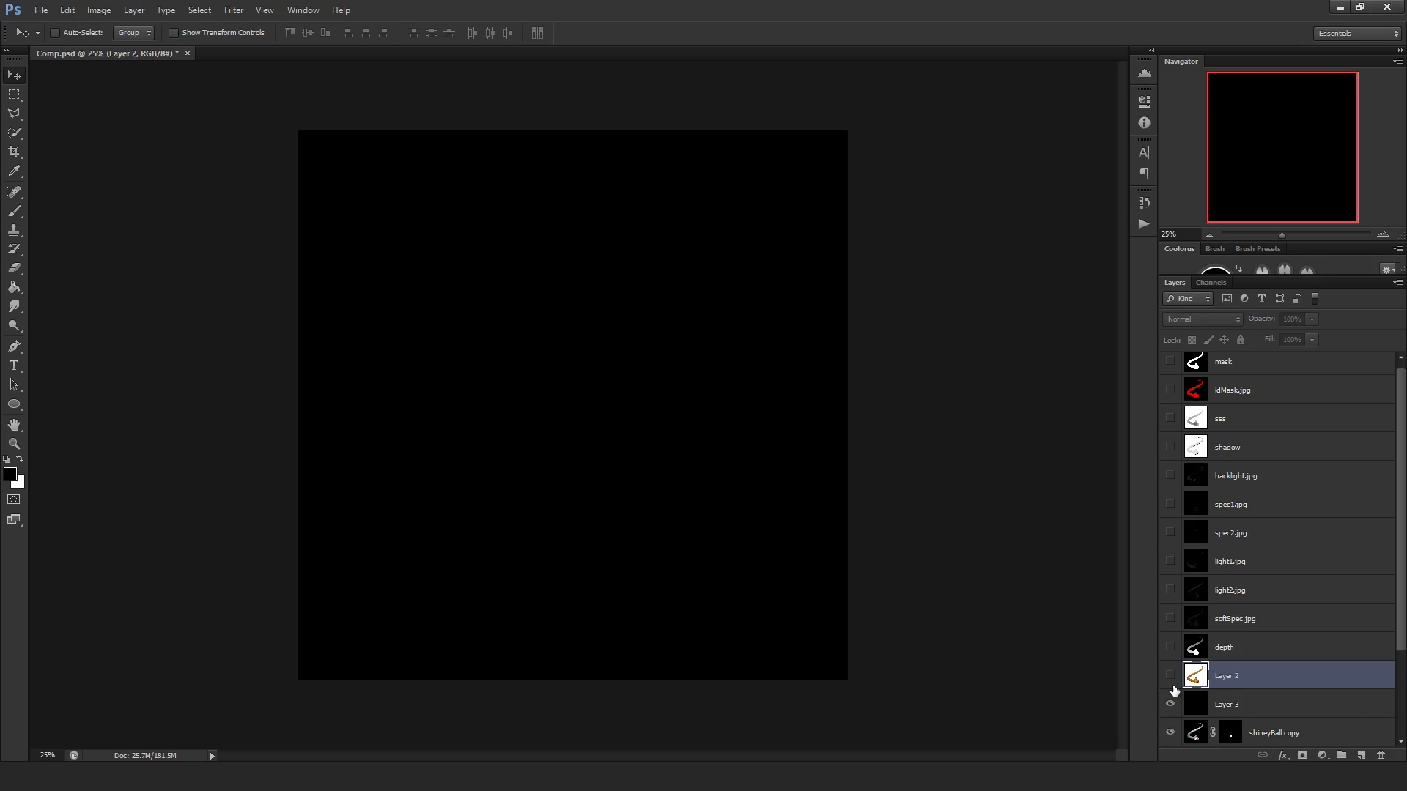
pyautogui.moveTo(1222, 682); pyautogui.dragTo(1255, 357)
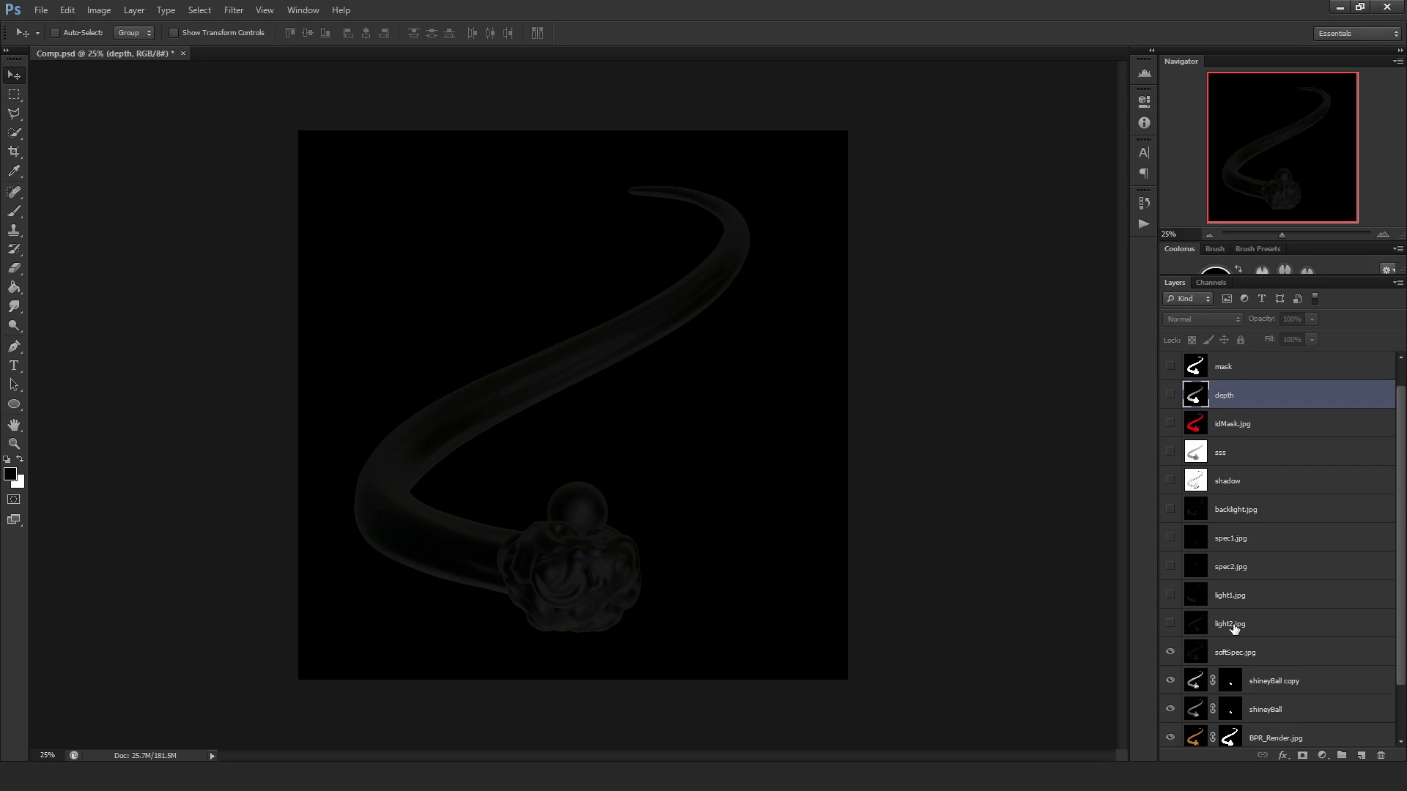
pyautogui.click(1171, 651)
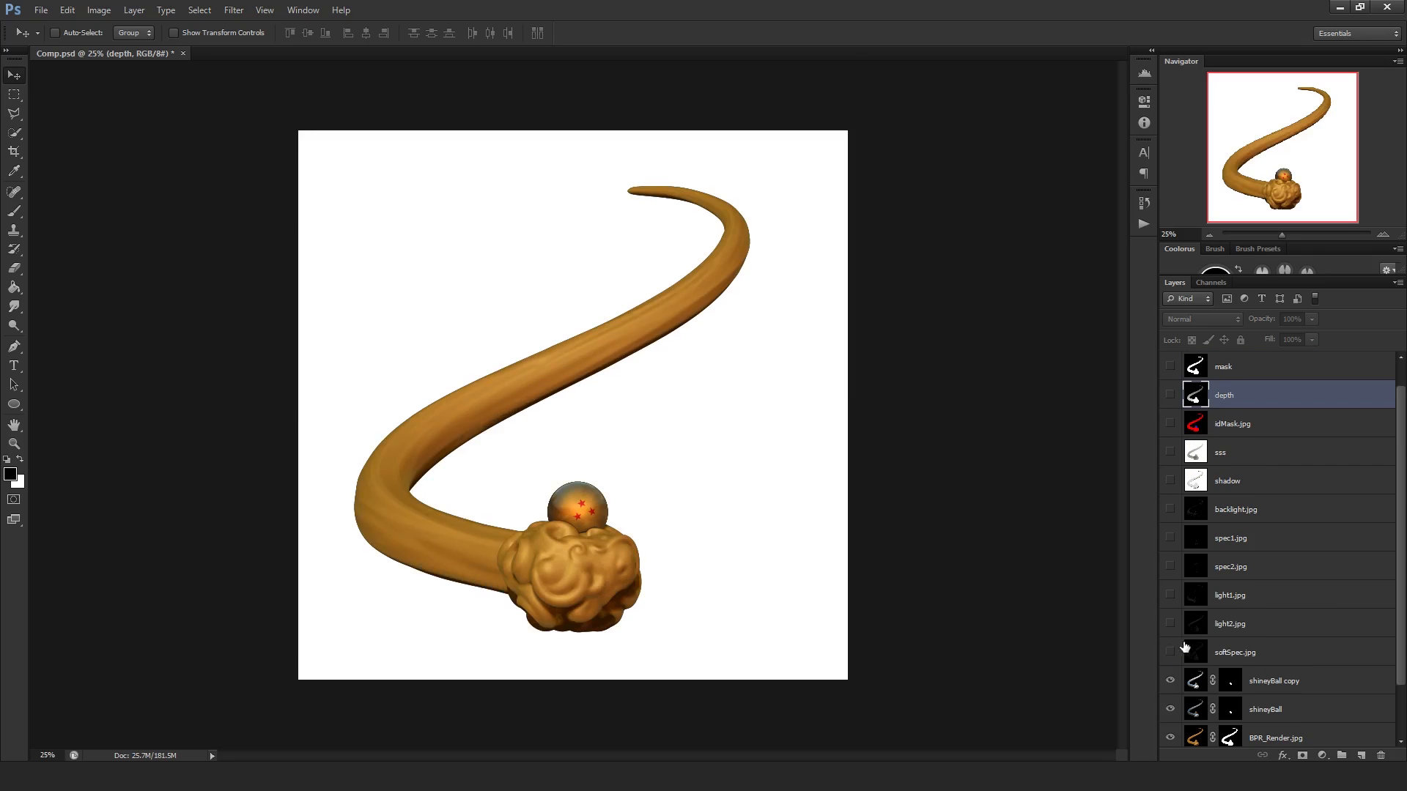
# - Gather light1.jpg, light2.jpg and backlight.jpg in a group named Lights, leaving softSpec.jpg outside it and light2.jpg visible
pyautogui.click(1236, 651)
pyautogui.keyDown('shift'); pyautogui.click(1256, 596); pyautogui.keyUp('shift')
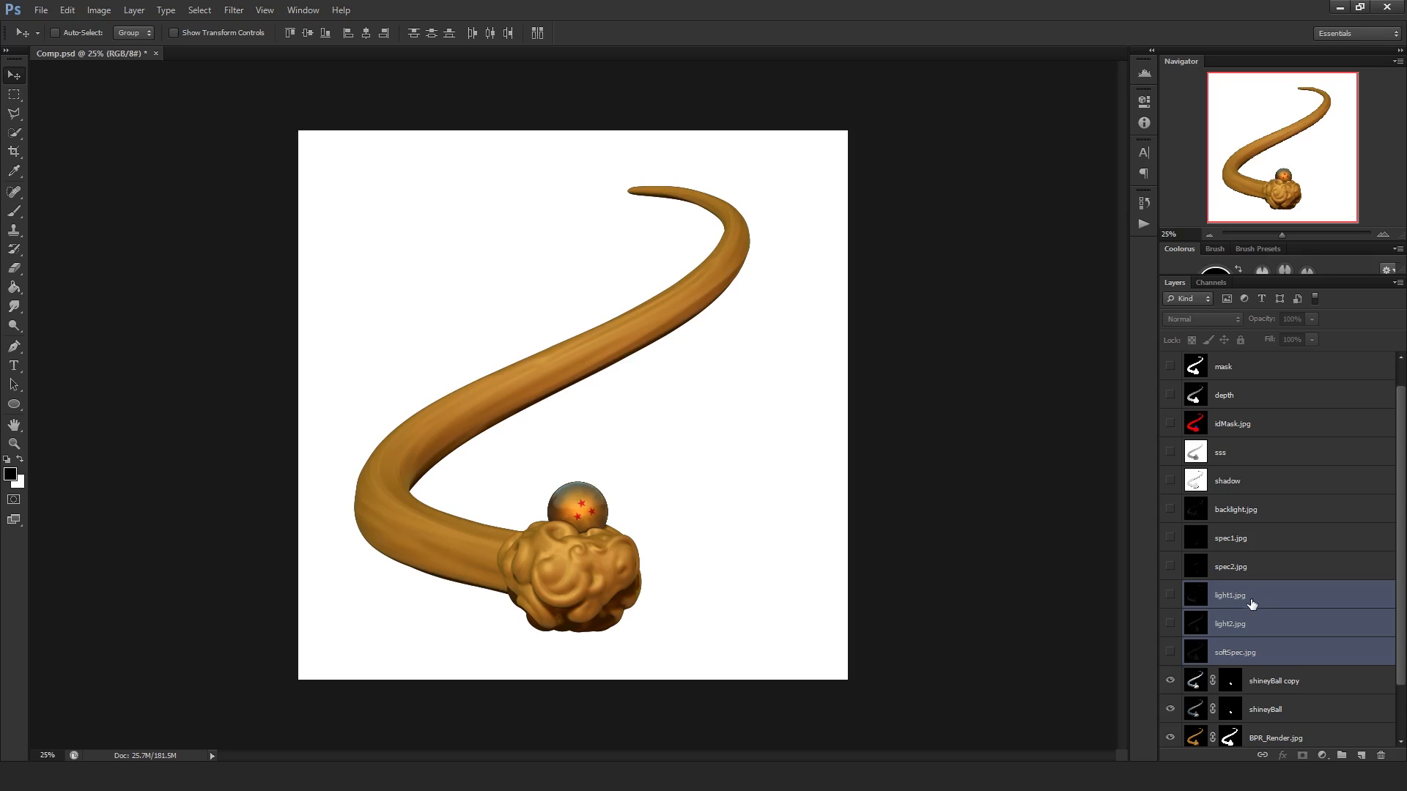
pyautogui.click(1259, 651)
pyautogui.keyDown('shift'); pyautogui.click(1269, 604); pyautogui.keyUp('shift')
pyautogui.hotkey('ctrl', 'g')
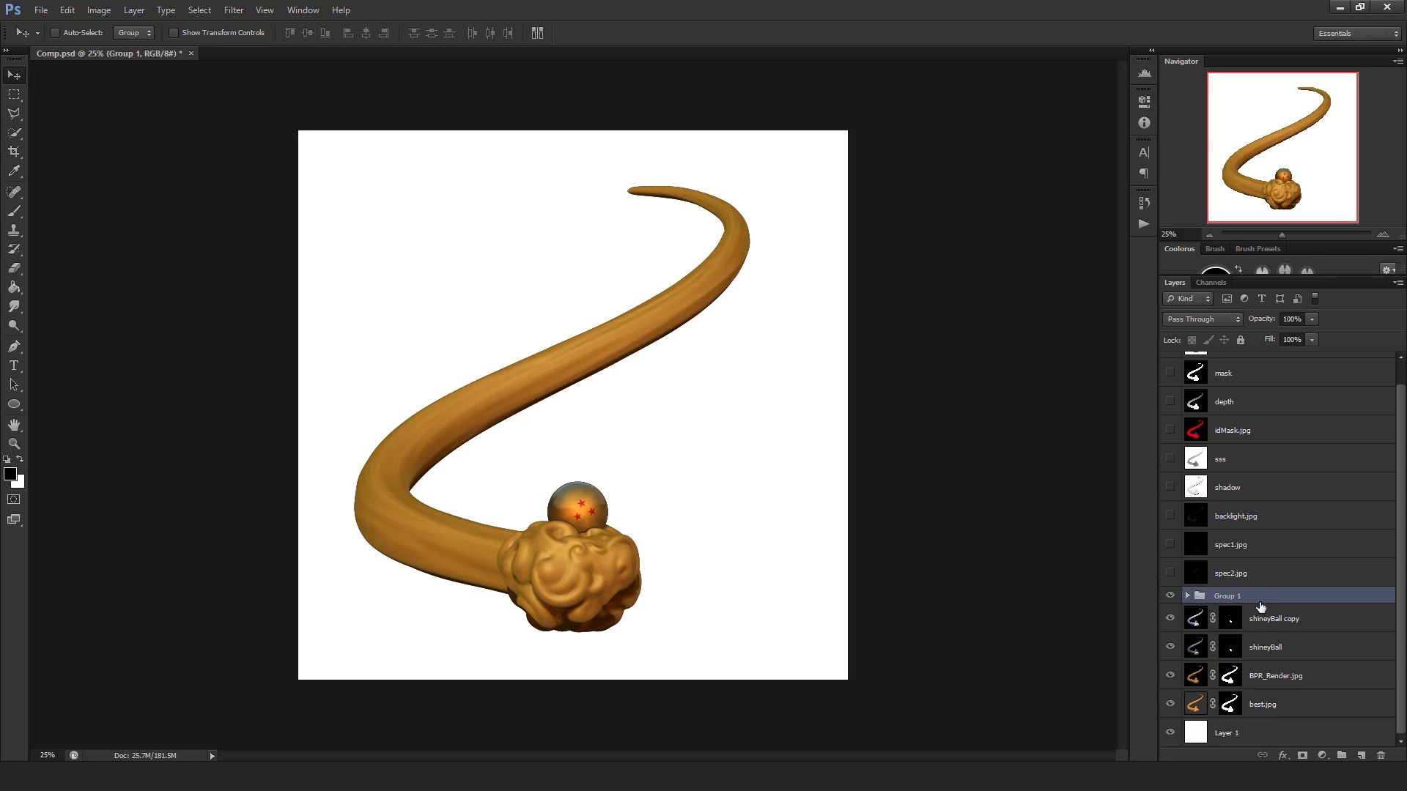
pyautogui.doubleClick(1238, 595)
pyautogui.write('Lights')
pyautogui.press('Return')
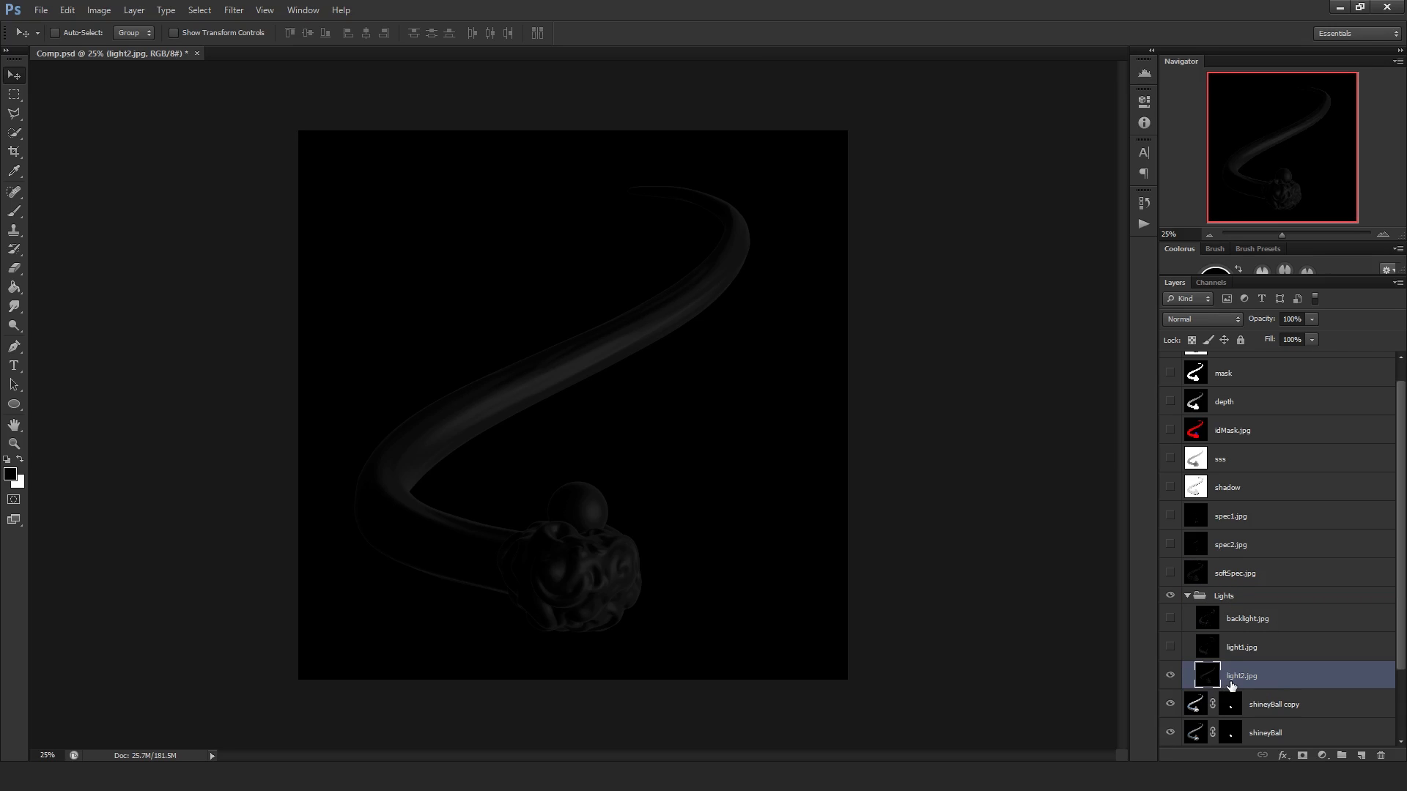
# - Add a new layer above light2.jpg in the Lights group and fill it with a saturated orange
pyautogui.hotkey('ctrl', 'shift', 'alt', 'n')
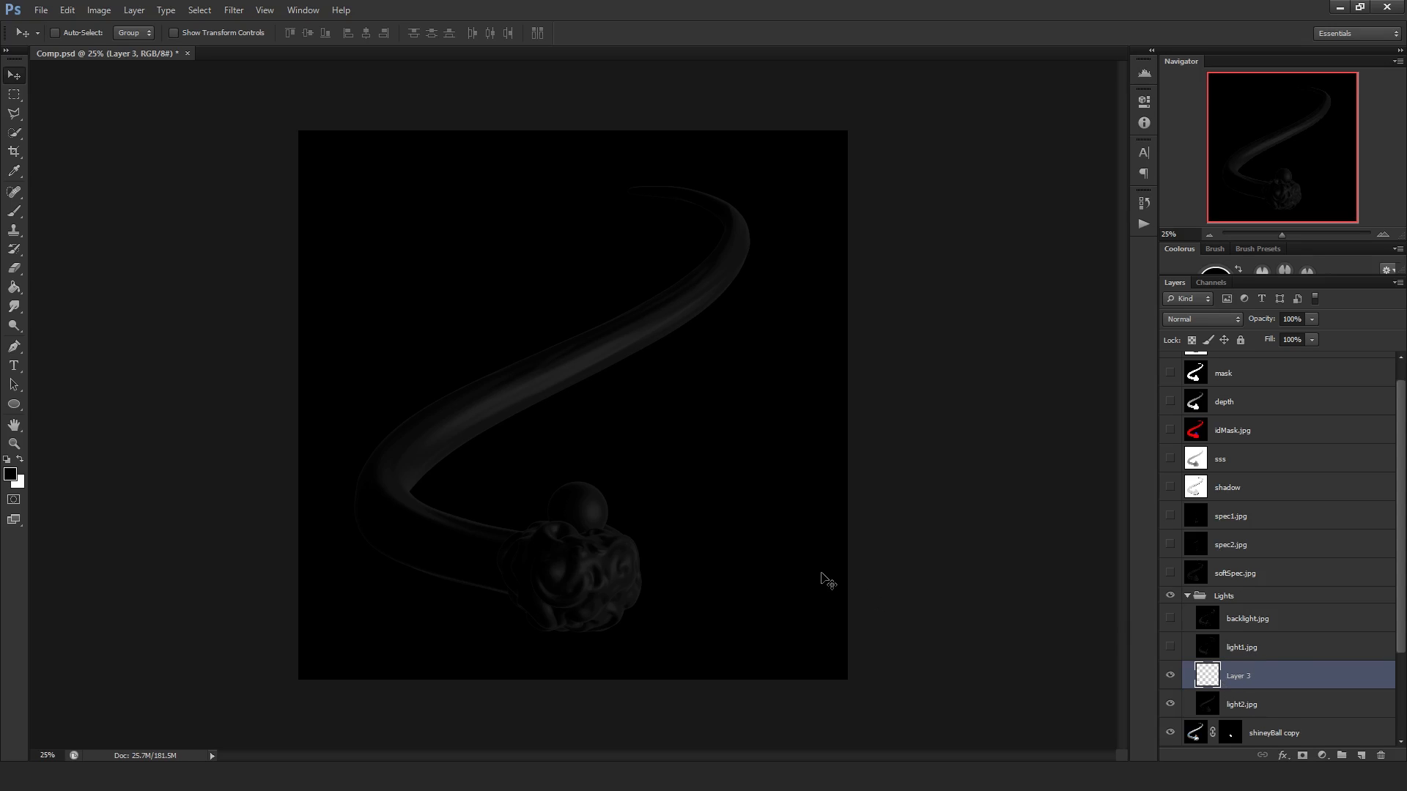
pyautogui.press('g')
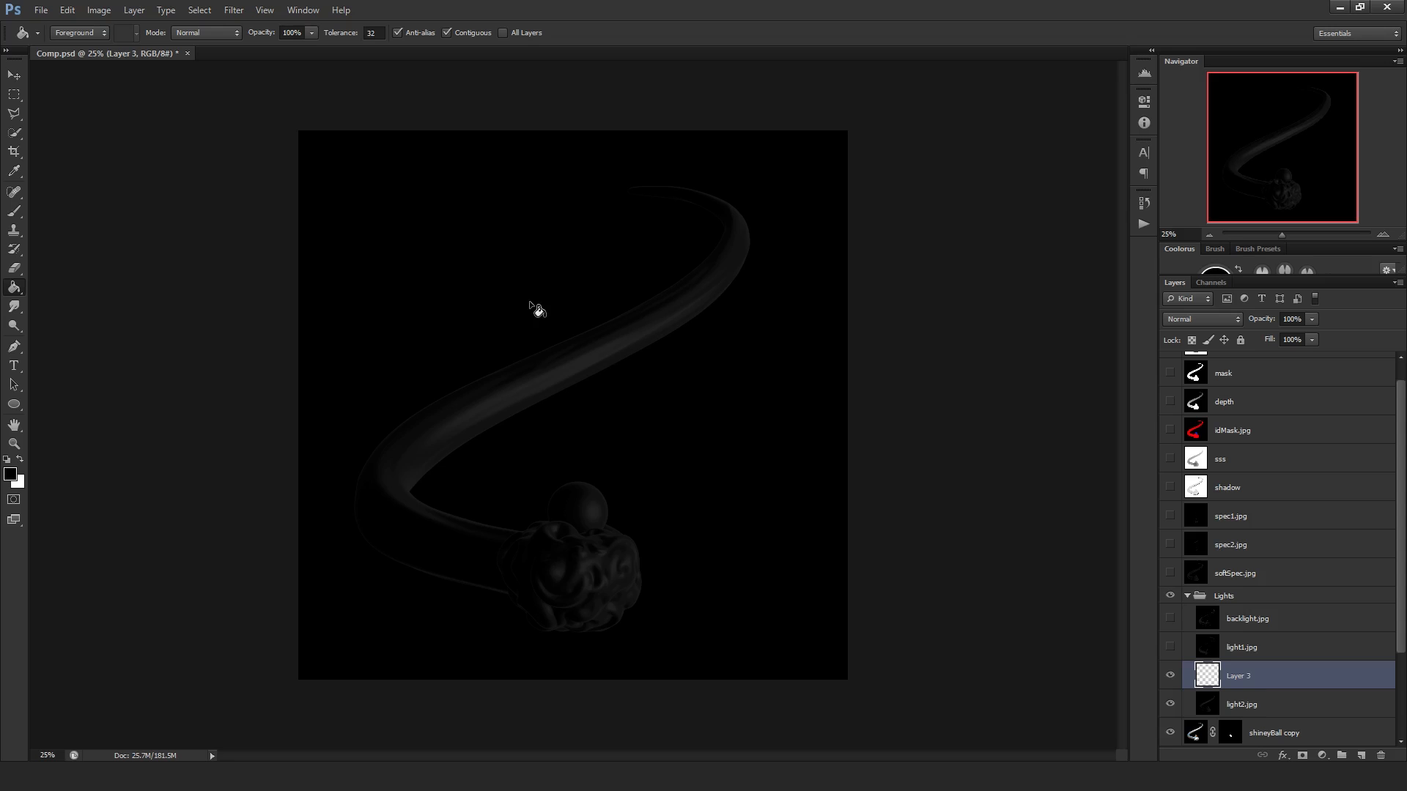
pyautogui.click(10, 474)
pyautogui.moveTo(845, 474); pyautogui.dragTo(857, 450)
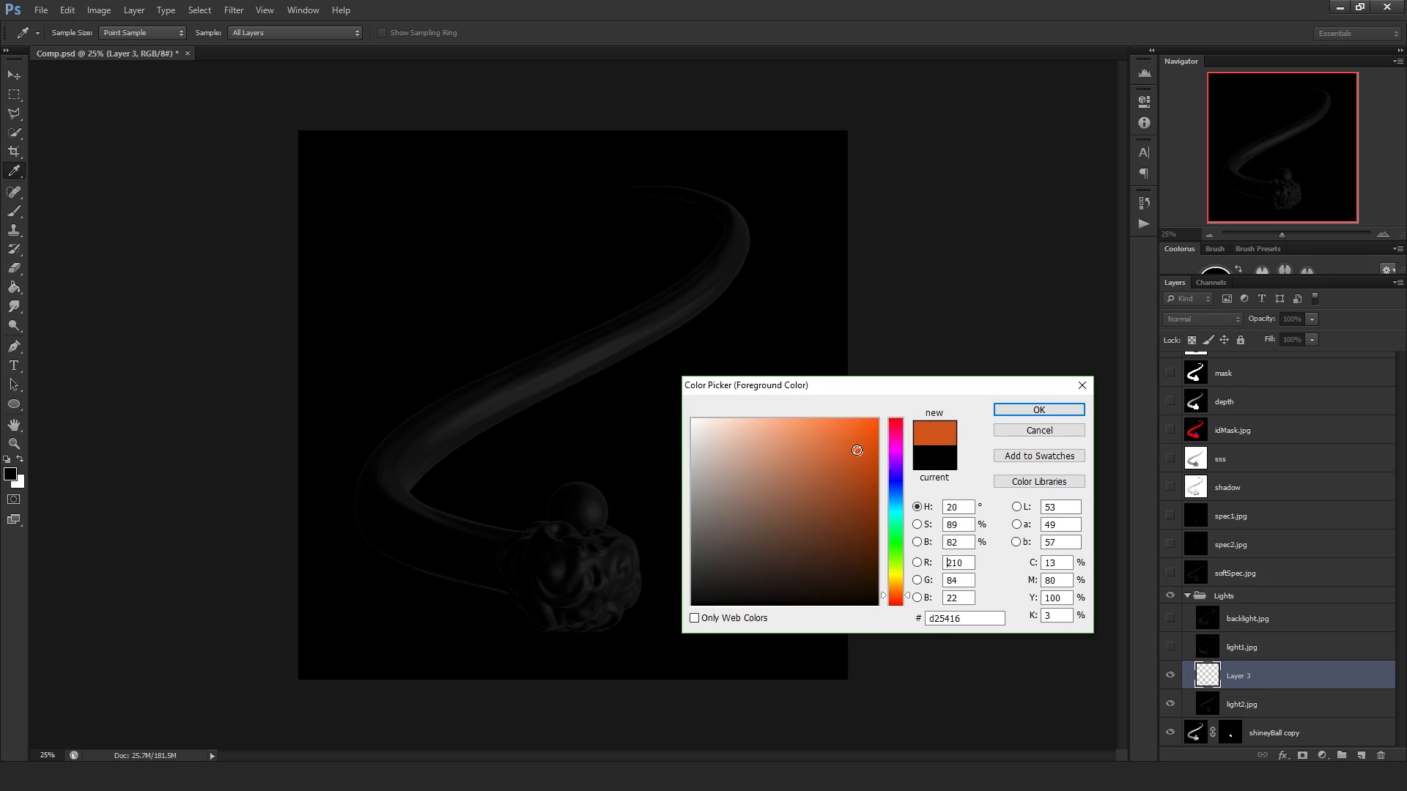
pyautogui.click(1026, 415)
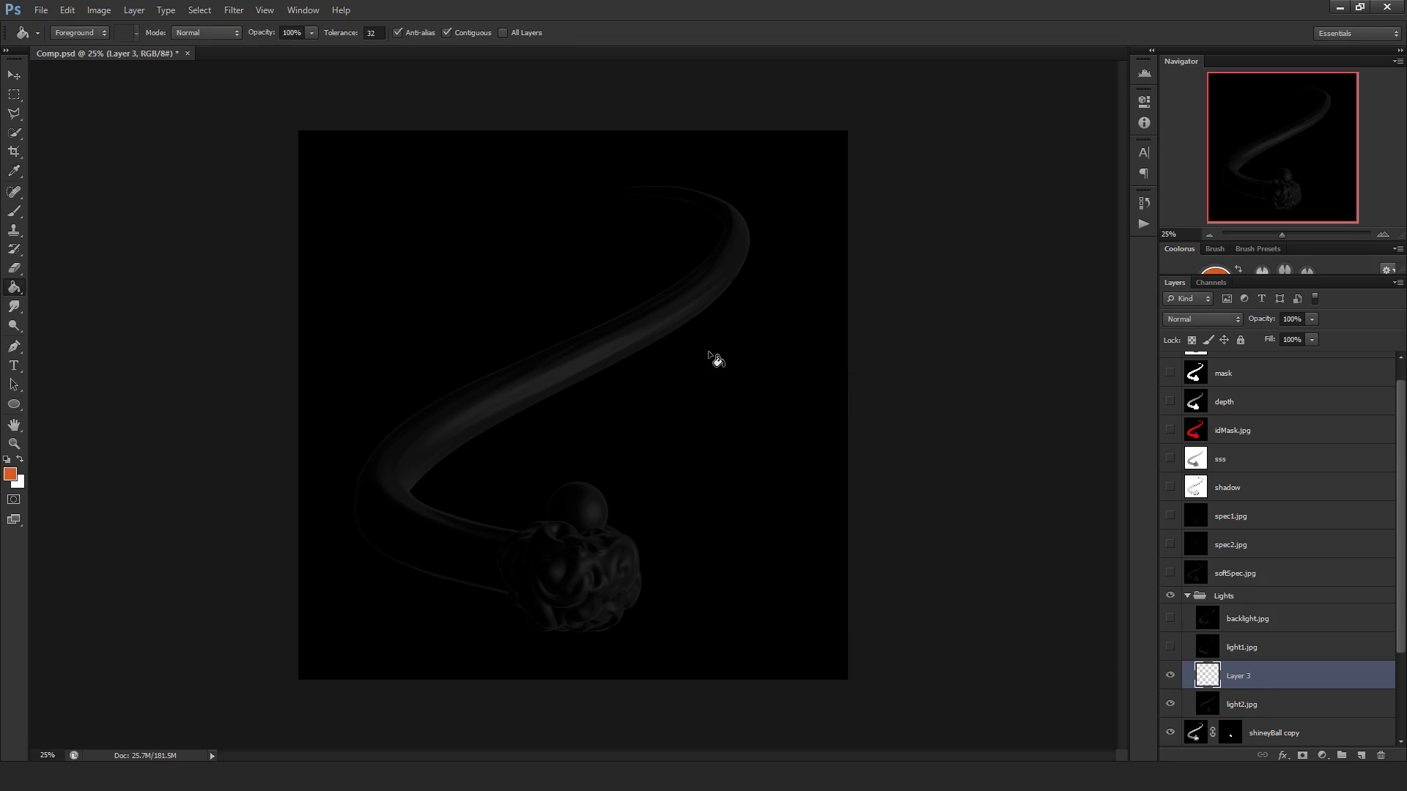
pyautogui.click(653, 462)
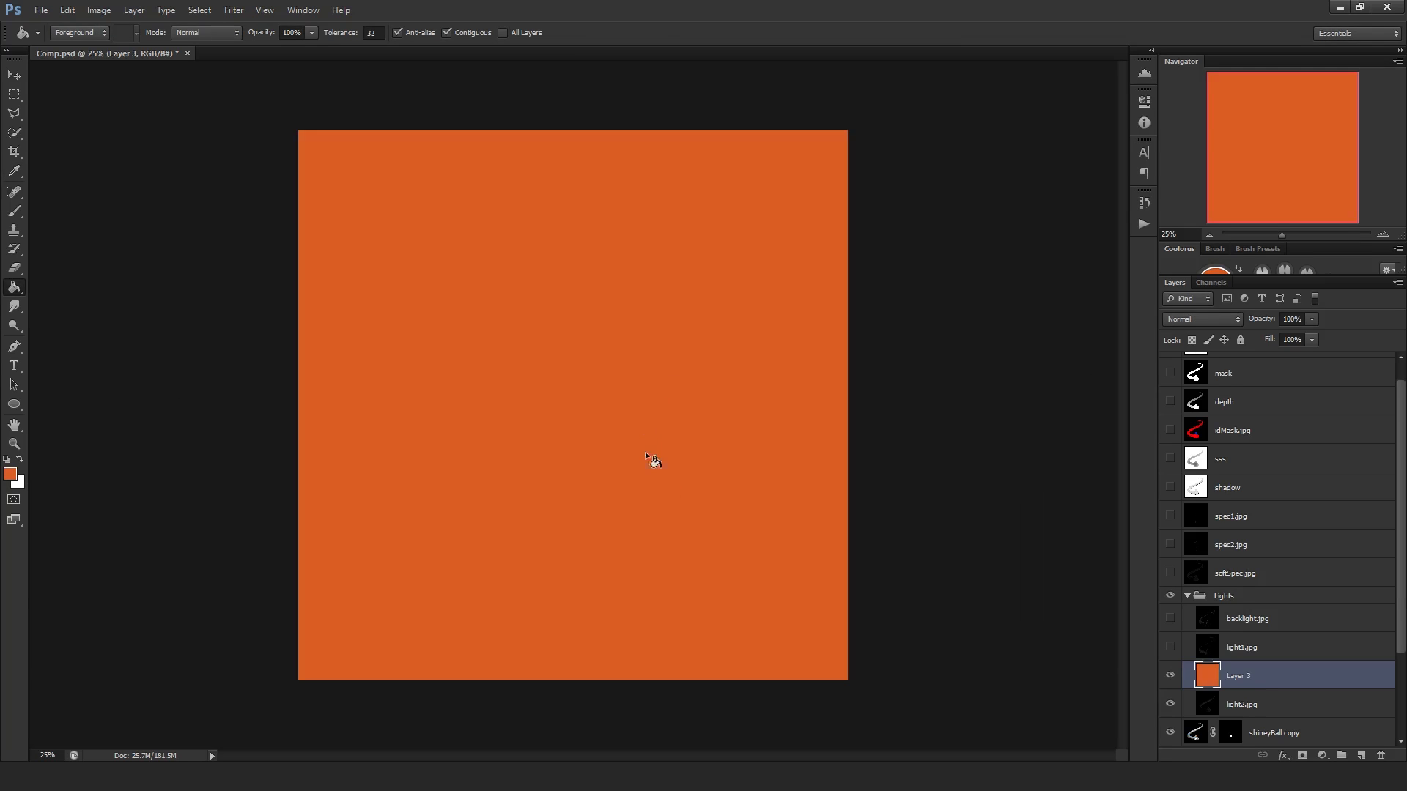
# - Set the orange layer's blend mode to Multiply and merge it with light2.jpg
pyautogui.click(1233, 318)
pyautogui.click(1207, 376)
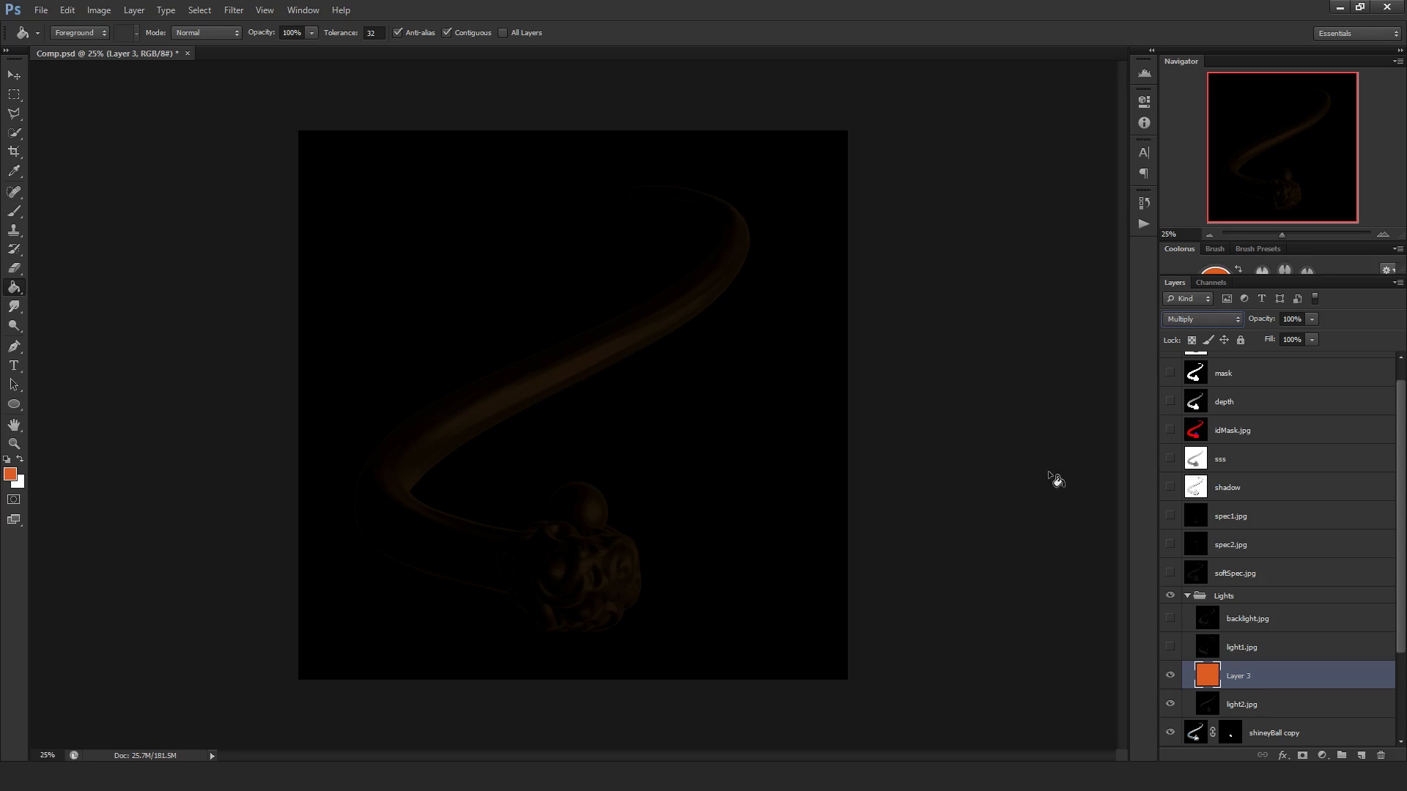
pyautogui.keyDown('shift'); pyautogui.click(1287, 705); pyautogui.keyUp('shift')
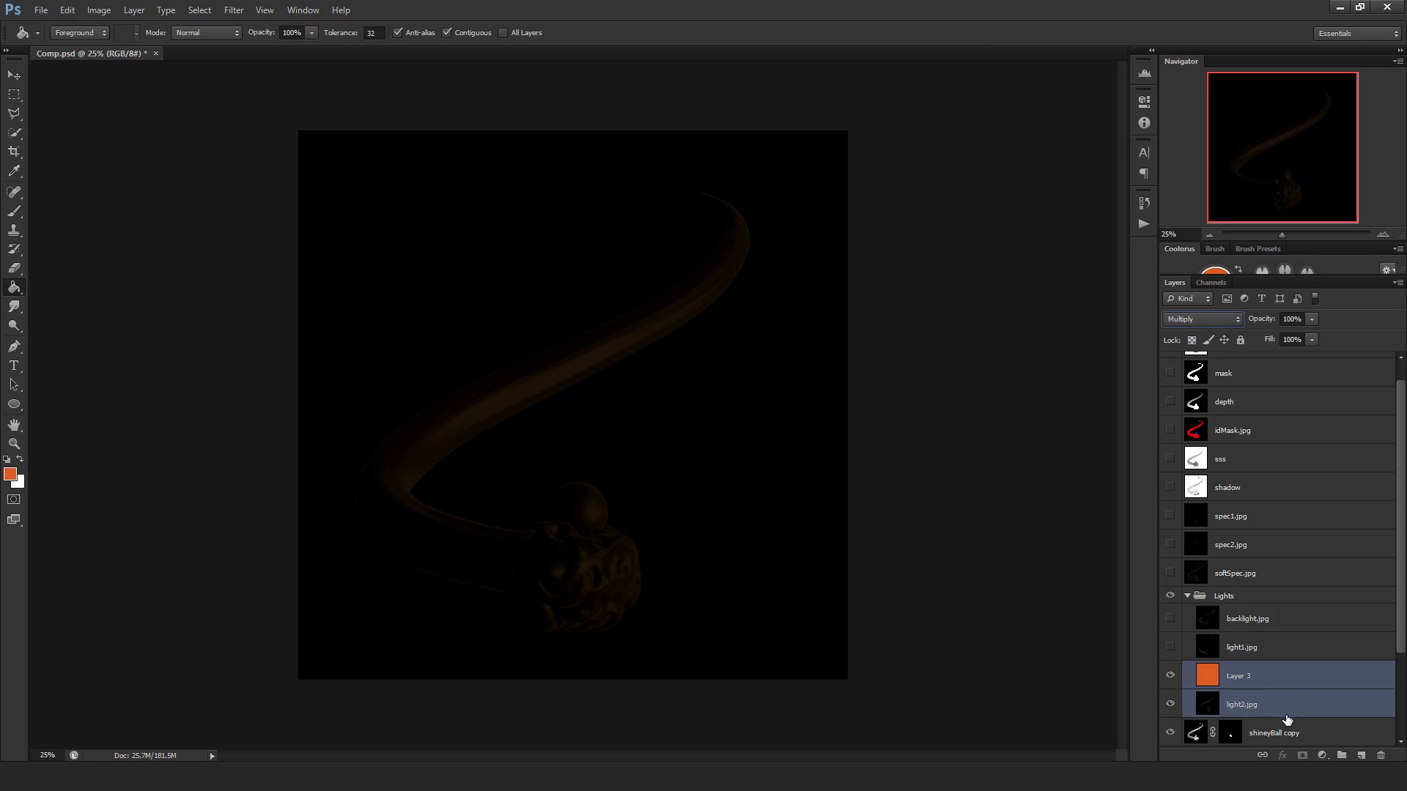
pyautogui.hotkey('ctrl', 'e')
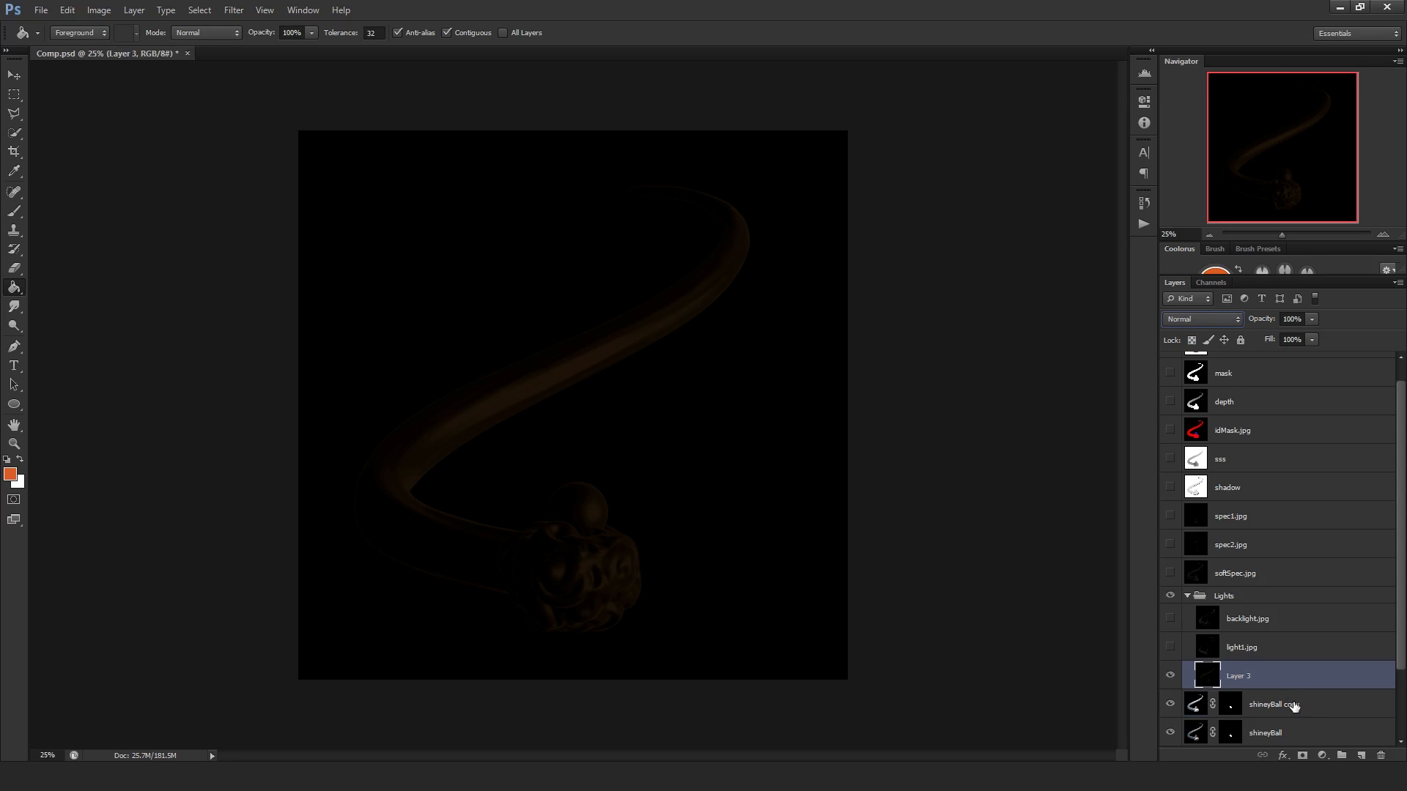
# - Set the merged orange light layer to Linear Dodge (Add), comparing it with the neighbouring blend modes
pyautogui.click(1232, 323)
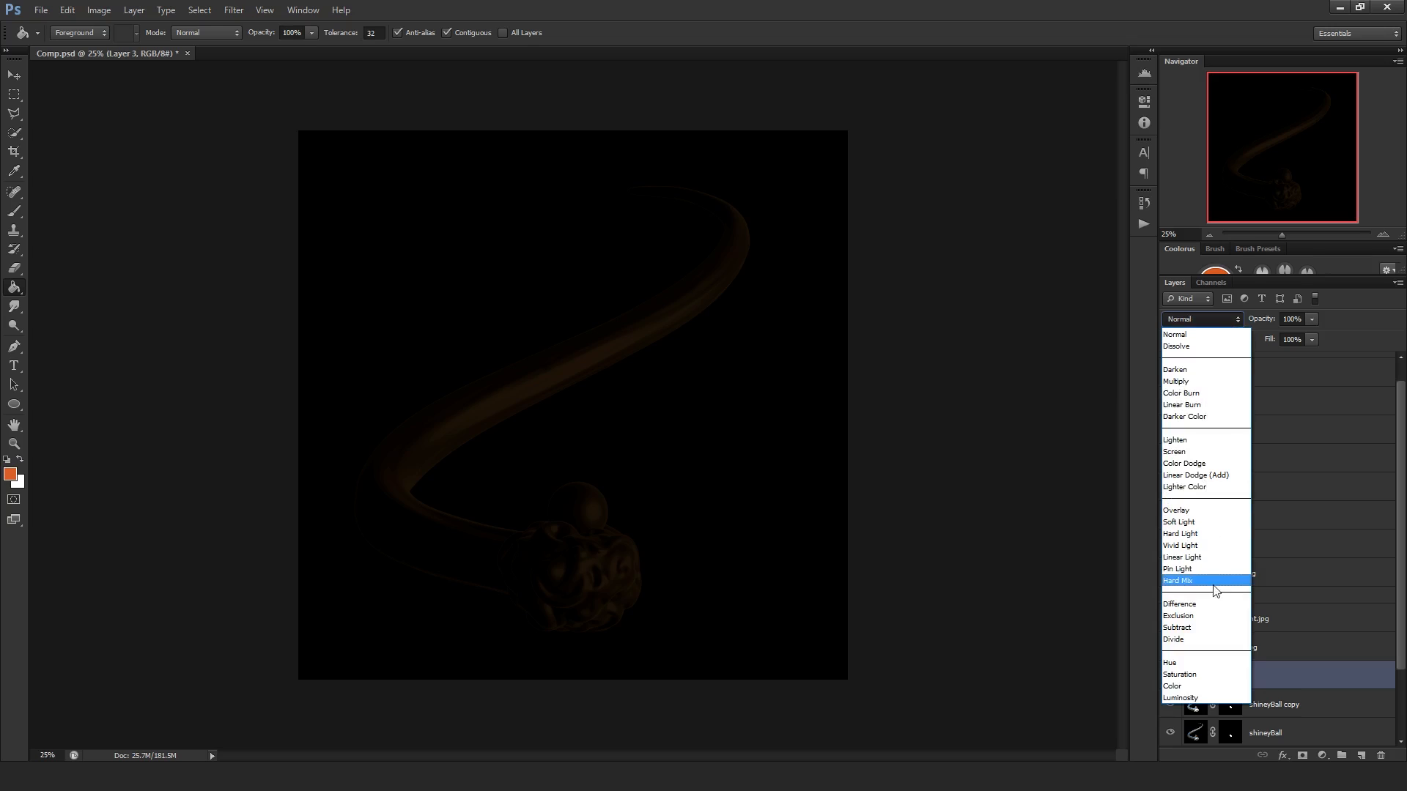
pyautogui.click(1208, 480)
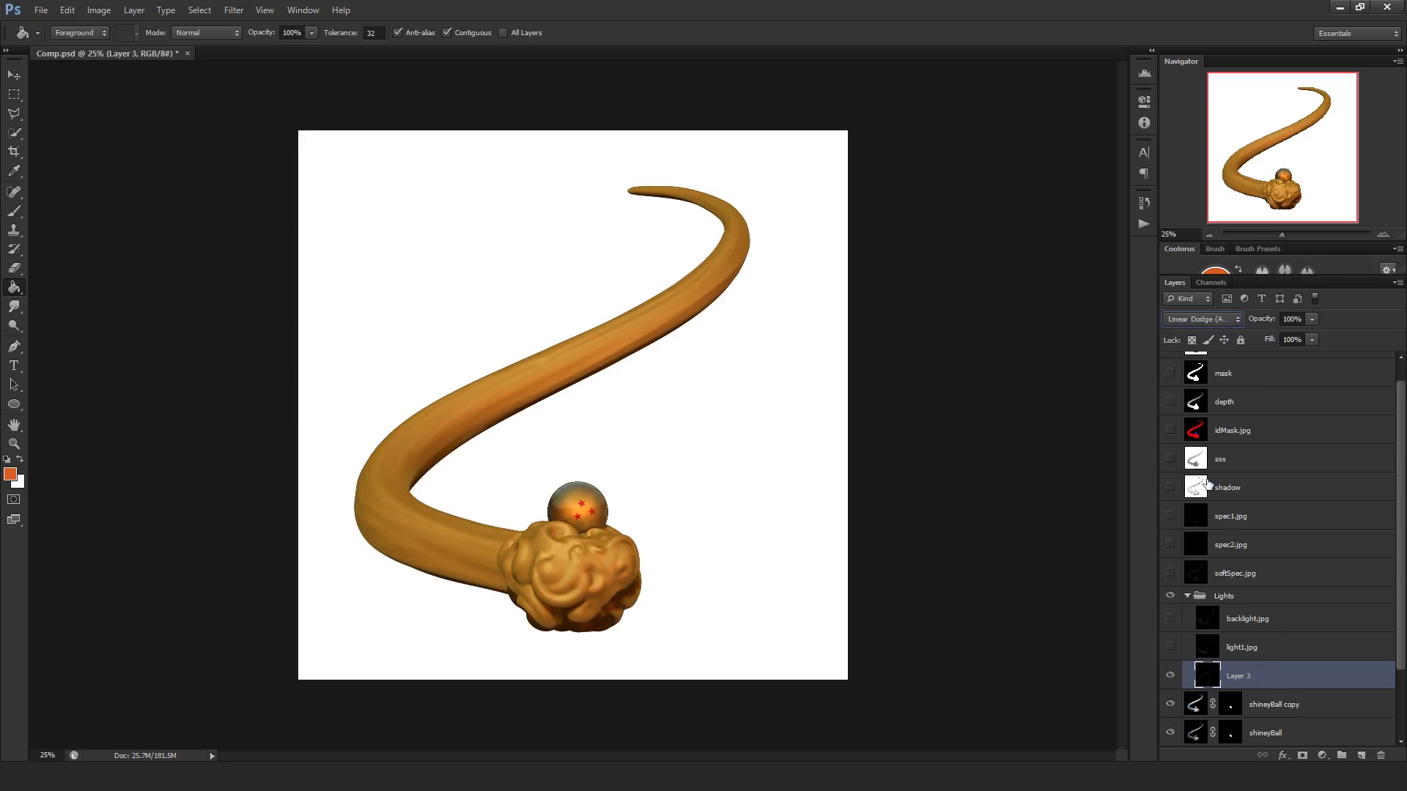
pyautogui.press('Up')
pyautogui.press('Down')
pyautogui.press('Down')
pyautogui.press('Up')
# - Compare the composite with and without the orange light layer, leaving the layer visible
pyautogui.click(1177, 669)
pyautogui.click(1176, 668)
pyautogui.click(1171, 673)
pyautogui.click(1171, 673)
pyautogui.click(1171, 675)
pyautogui.click(1171, 675)
pyautogui.press('v')
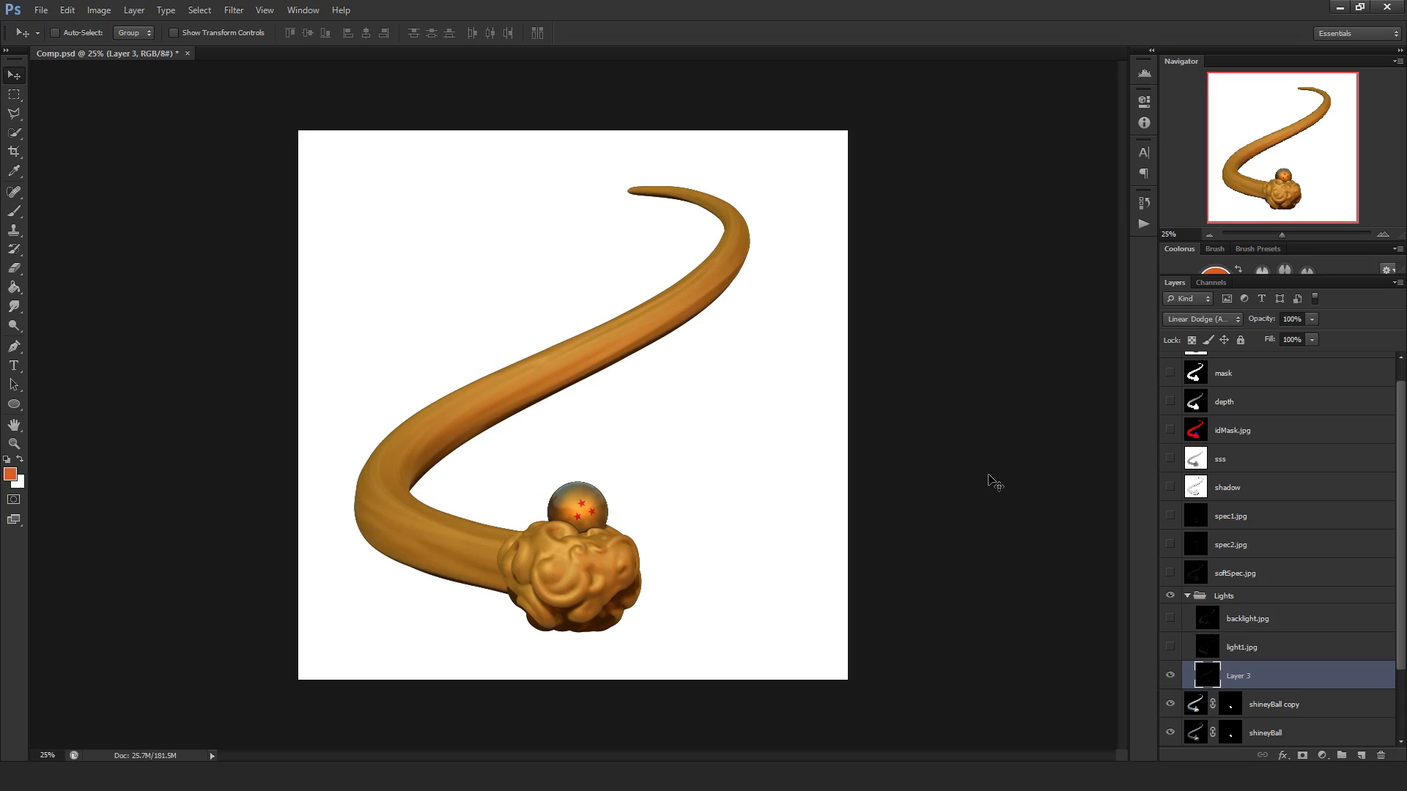
# - Duplicate the orange light layer five times to intensify the orange light
pyautogui.hotkey('ctrl', 'j')
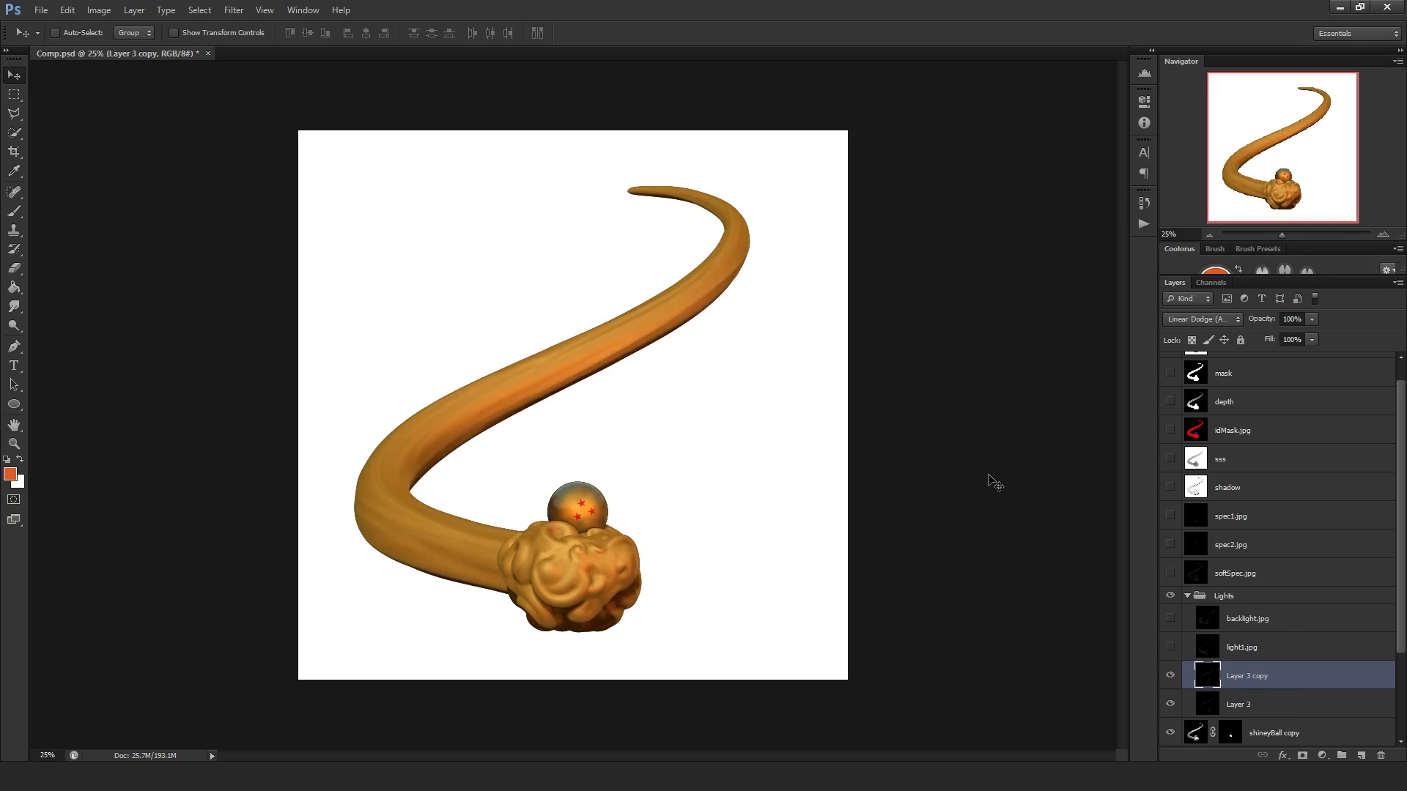
pyautogui.hotkey('ctrl', 'j')
pyautogui.hotkey('ctrl', 'j')
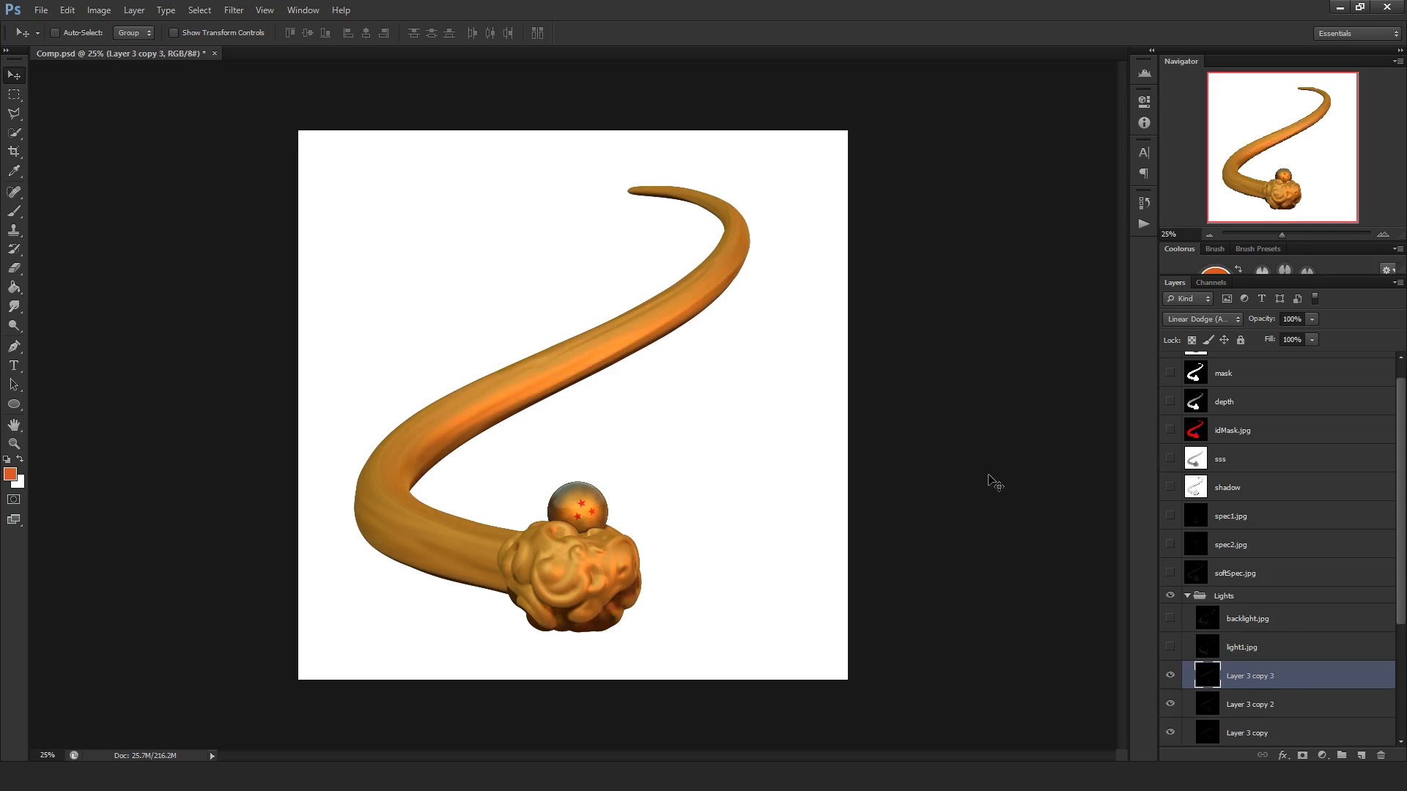
pyautogui.hotkey('ctrl', 'j')
pyautogui.hotkey('ctrl', 'j')
pyautogui.scroll(-3, 1319, 629)
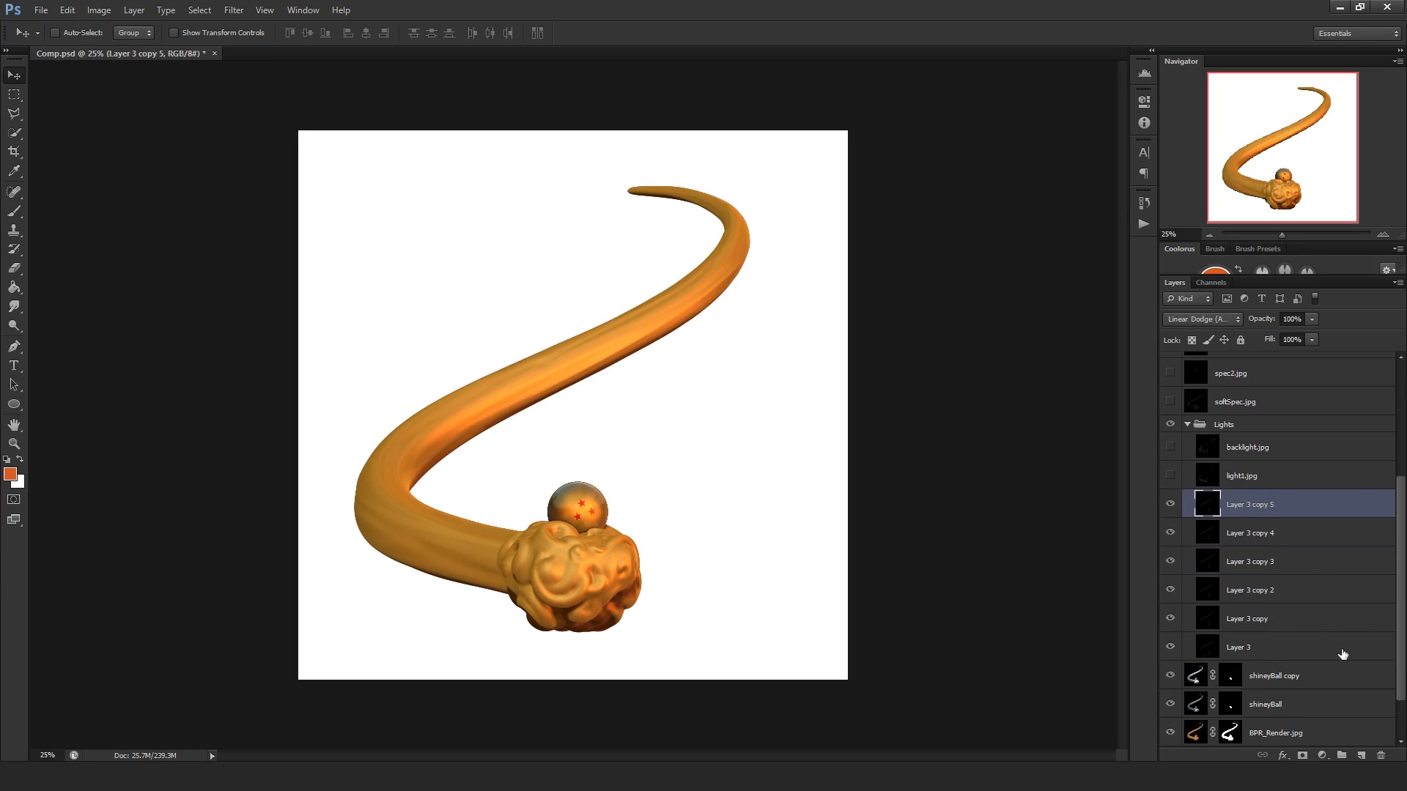
# - Delete the four topmost copies of the orange light layer, keeping the original and one copy
pyautogui.keyDown('shift'); pyautogui.click(1323, 650); pyautogui.keyUp('shift')
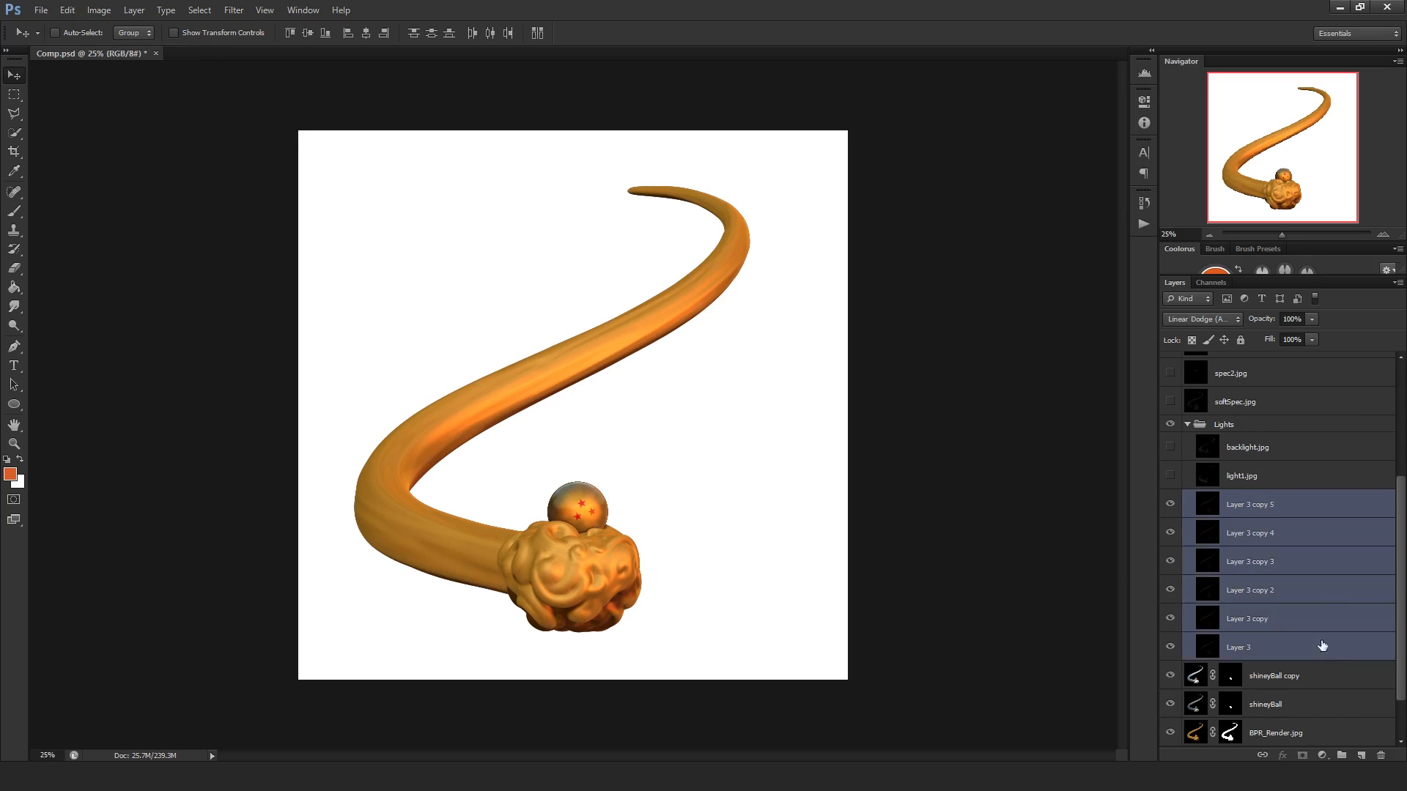
pyautogui.click(1277, 515)
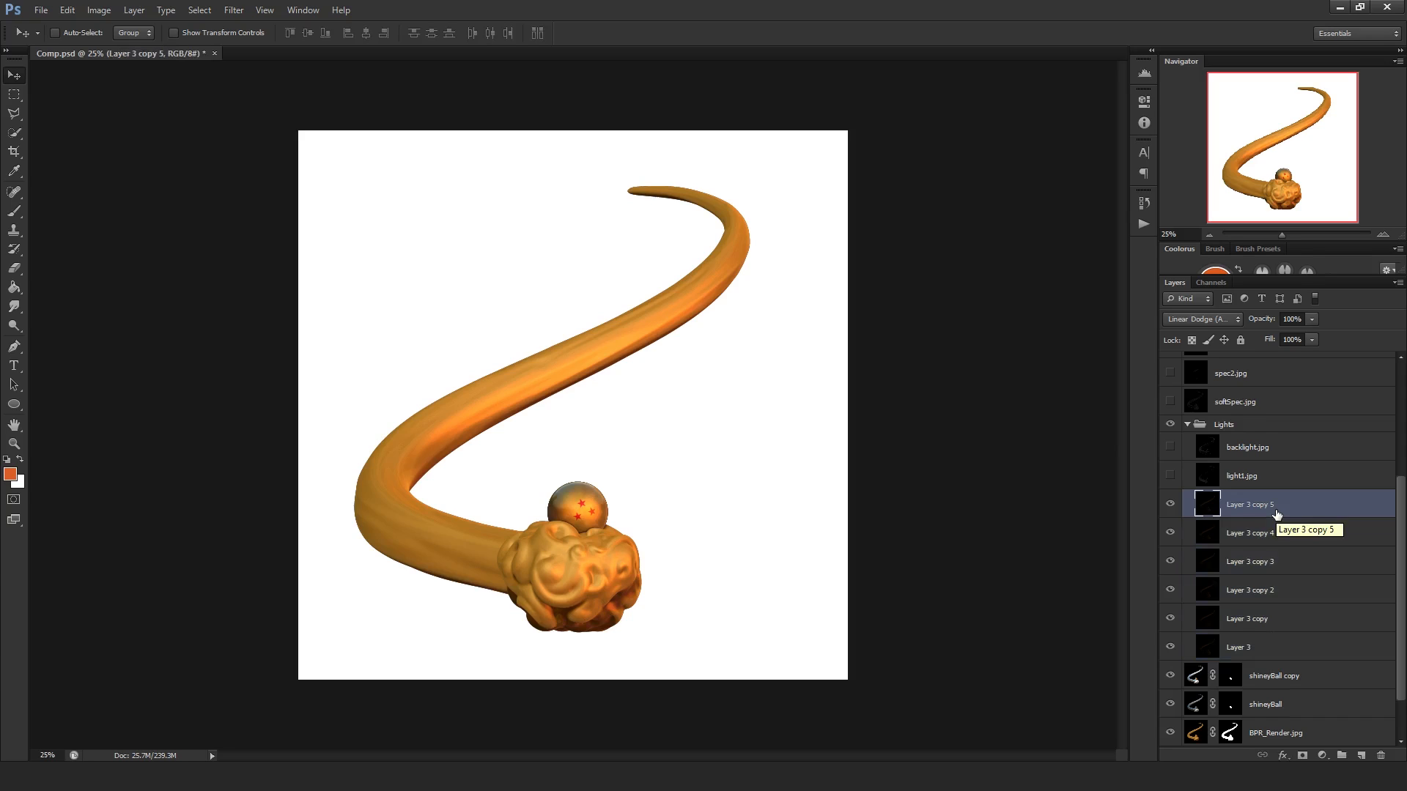
pyautogui.press('Delete')
pyautogui.press('g')
pyautogui.press('Delete')
pyautogui.press('Delete')
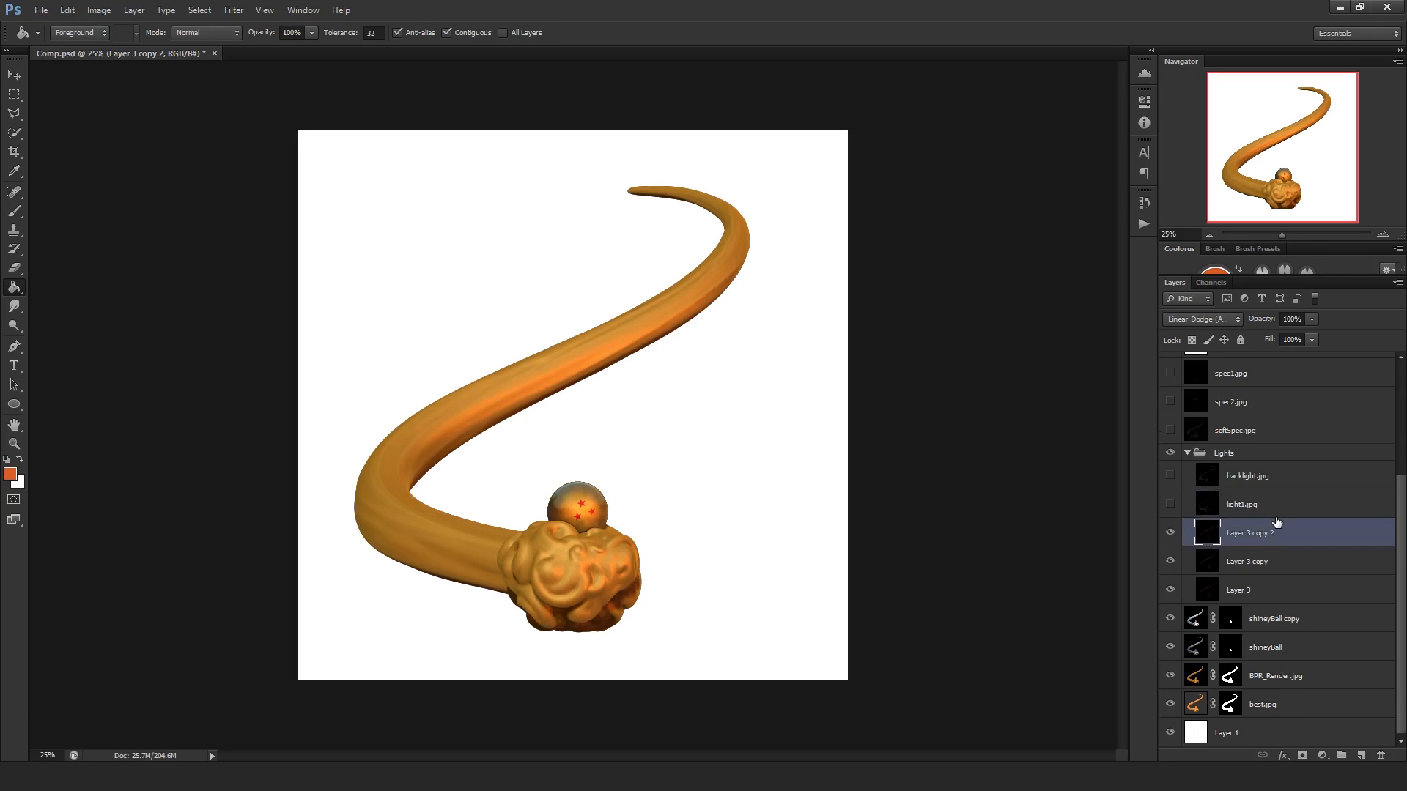
pyautogui.press('Delete')
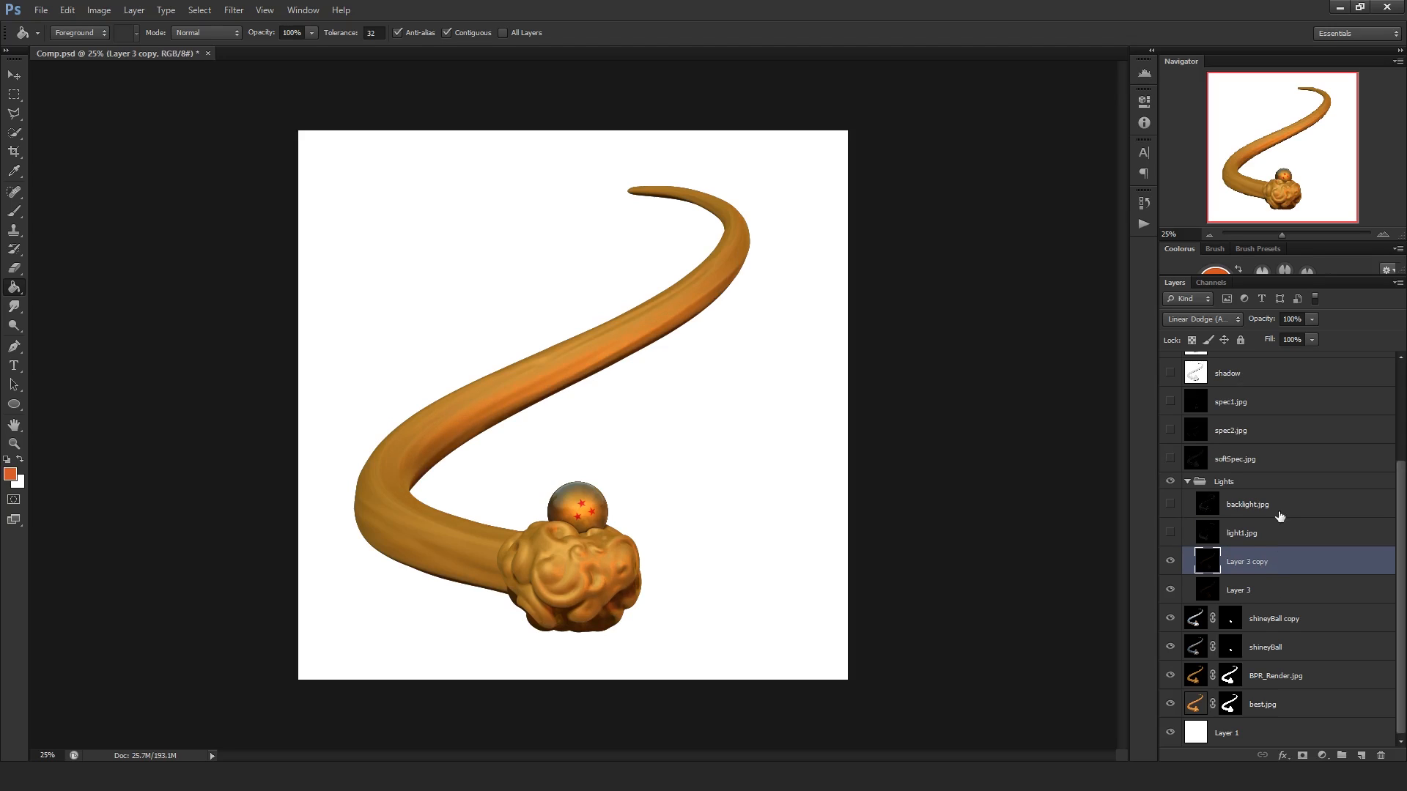
# - Compare the composite with and without the duplicated orange light layer, leaving it visible
pyautogui.click(1179, 563)
pyautogui.click(1178, 564)
pyautogui.click(1179, 564)
pyautogui.click(1179, 564)
# - Show light1.jpg, add a new layer above it and fill that layer with bright blue (1caddc)
pyautogui.click(1241, 534)
pyautogui.click(1171, 533)
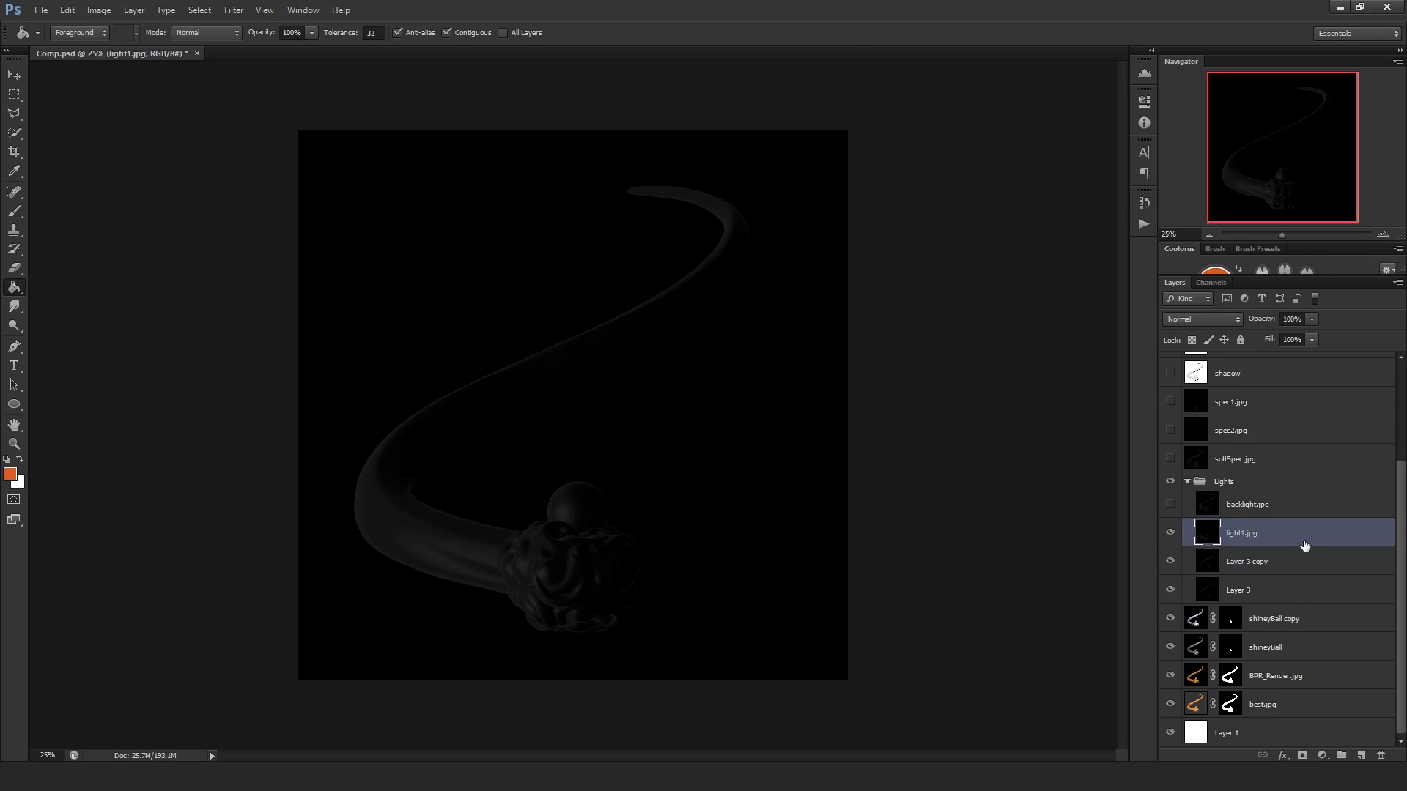
pyautogui.hotkey('ctrl', 'shift', 'alt', 'n')
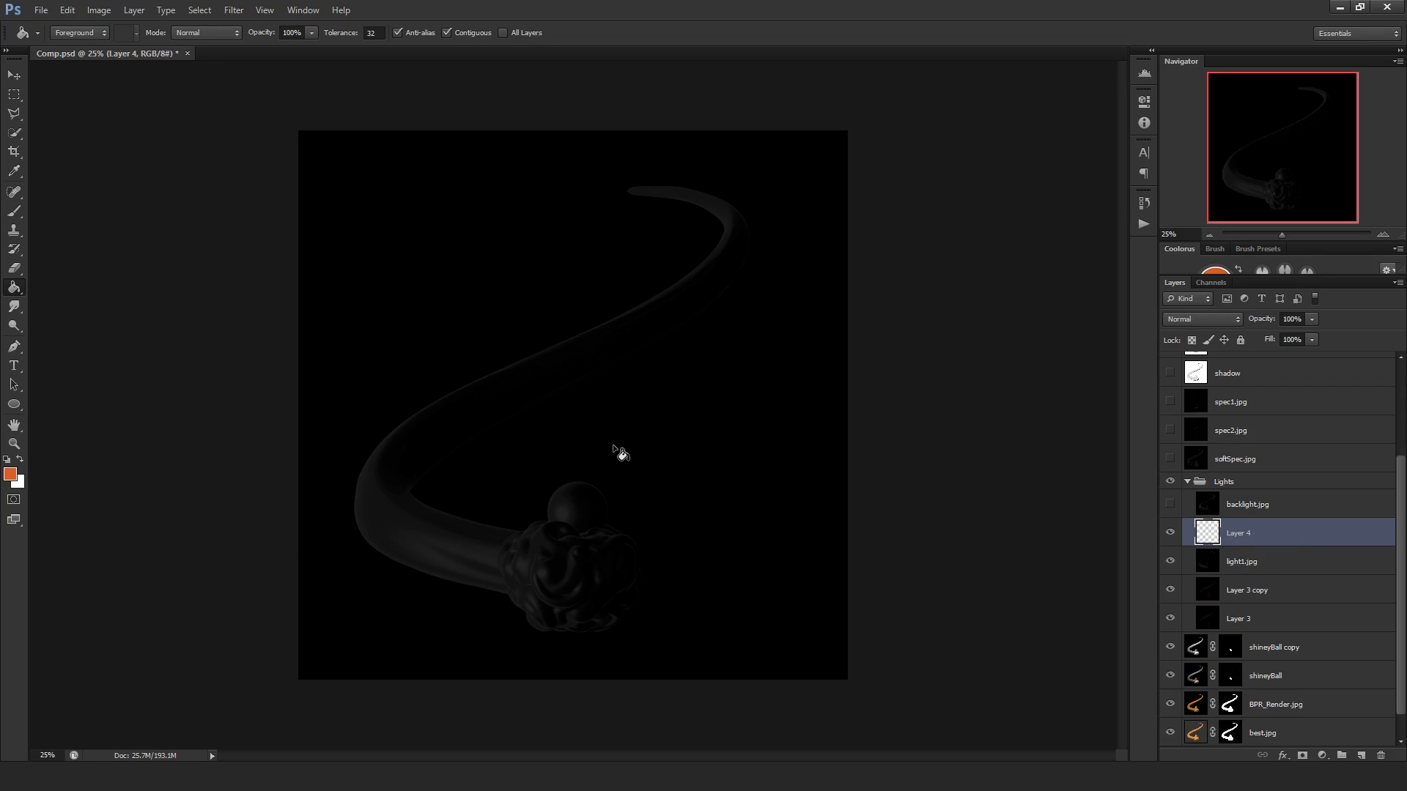
pyautogui.click(10, 475)
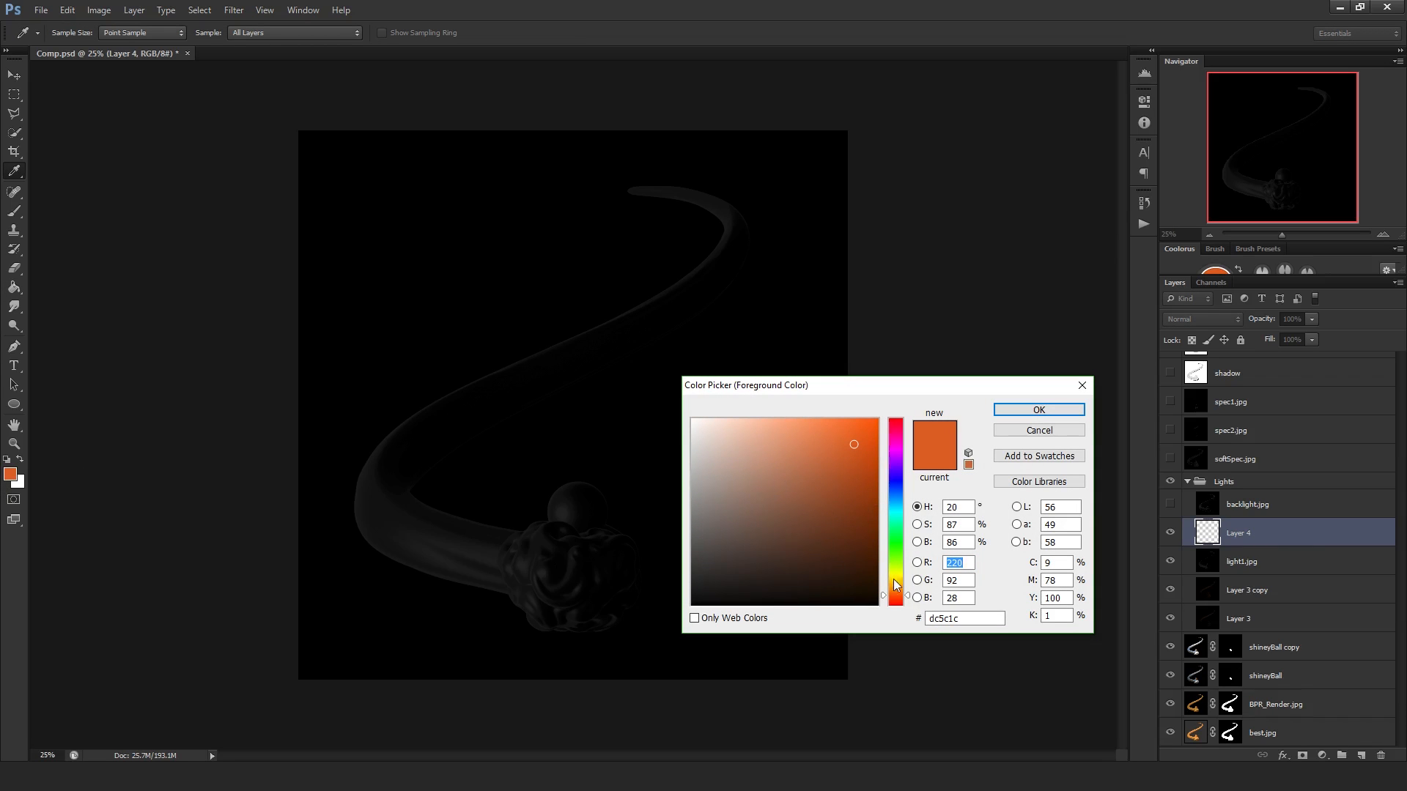
pyautogui.moveTo(897, 444); pyautogui.dragTo(891, 504)
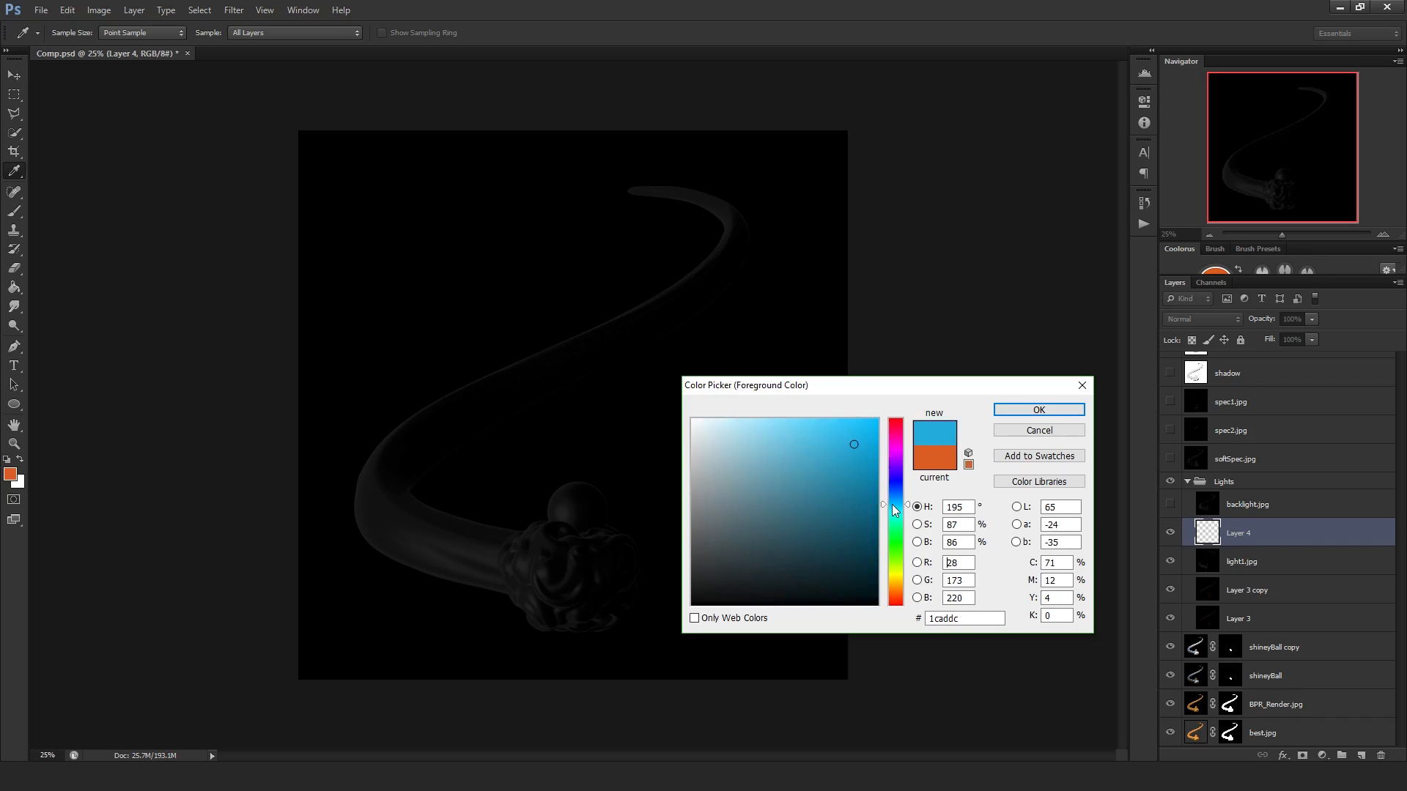
pyautogui.click(1022, 409)
pyautogui.click(674, 370)
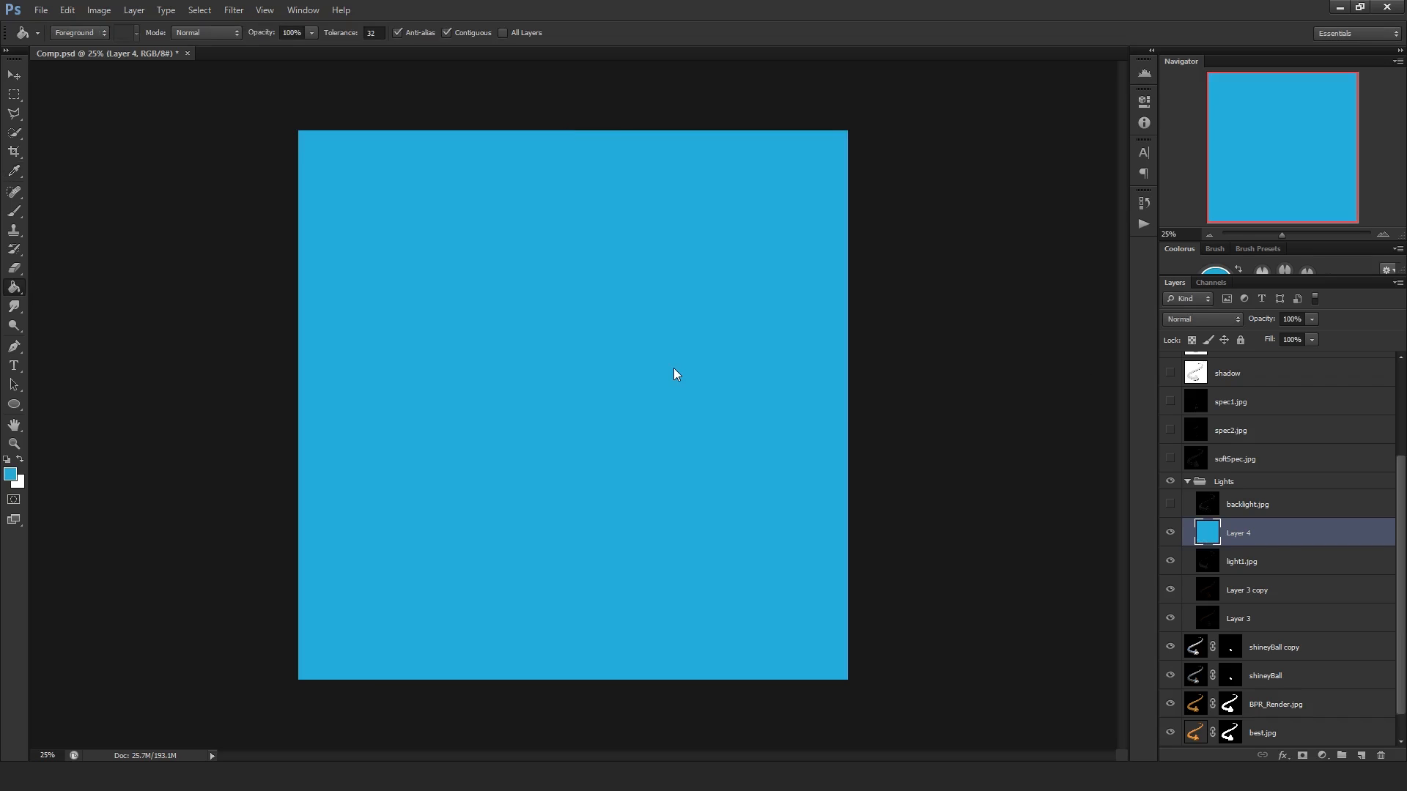
# - Multiply the blue layer over light1.jpg, merge the two, and set the merged layer to Linear Dodge (Add)
pyautogui.click(1205, 318)
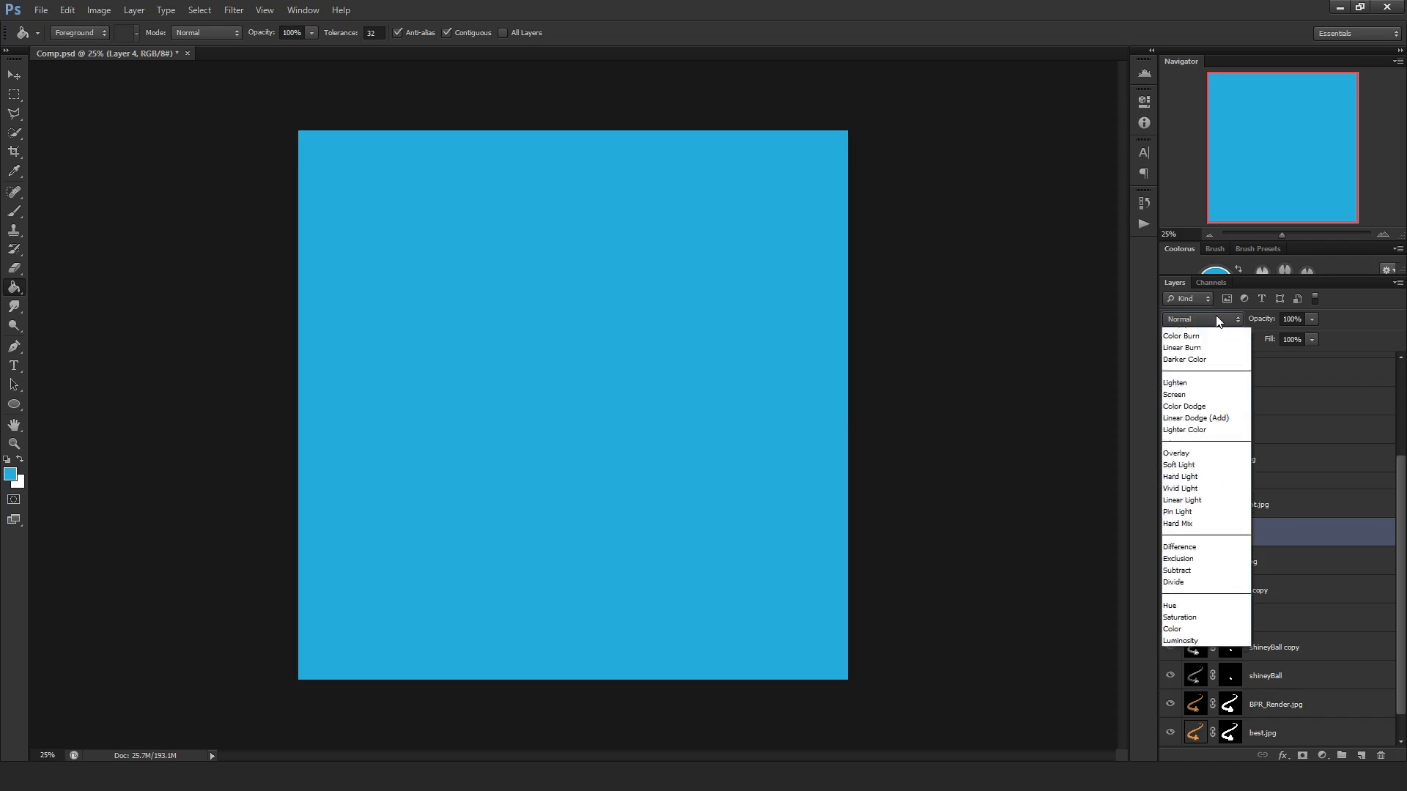
pyautogui.click(1185, 388)
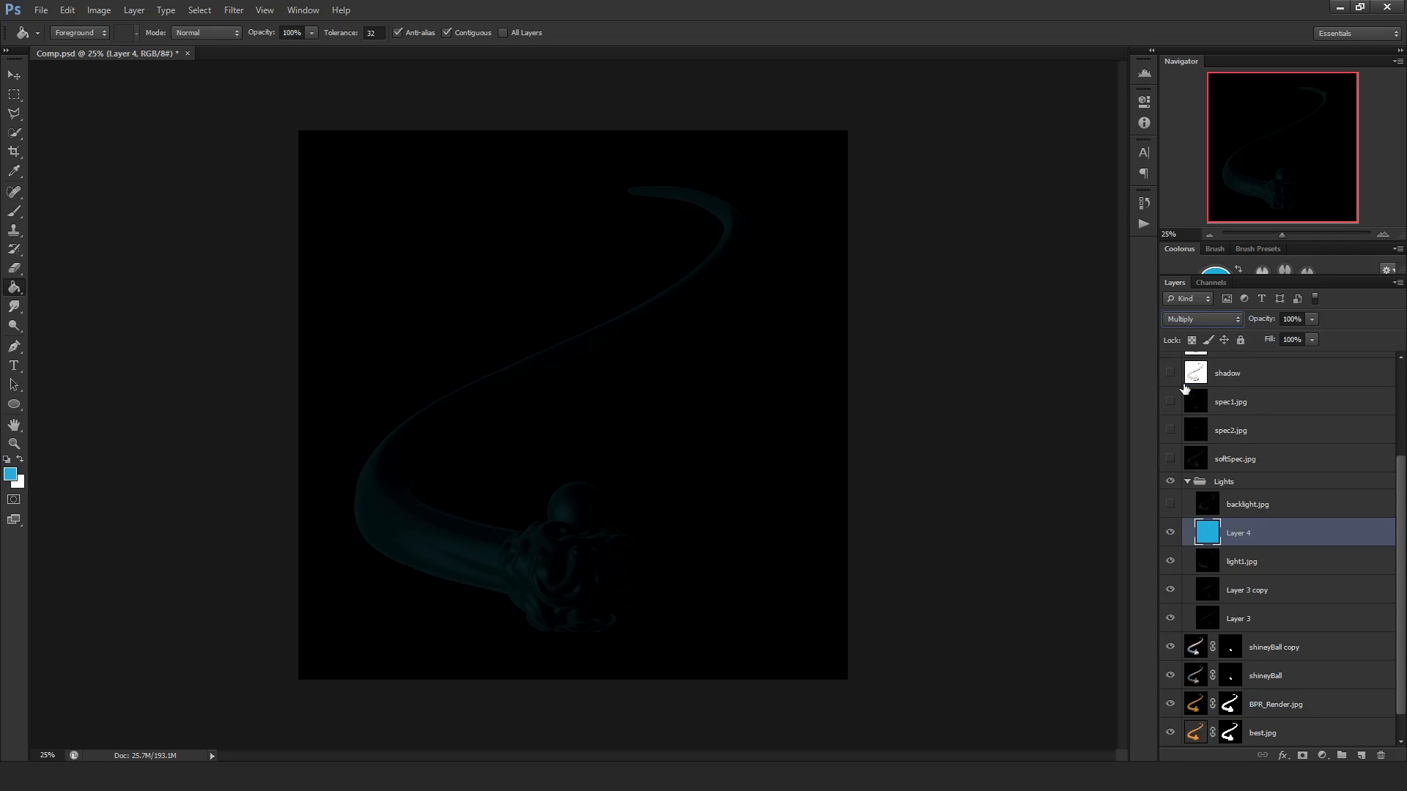
pyautogui.hotkey('ctrl', 'e')
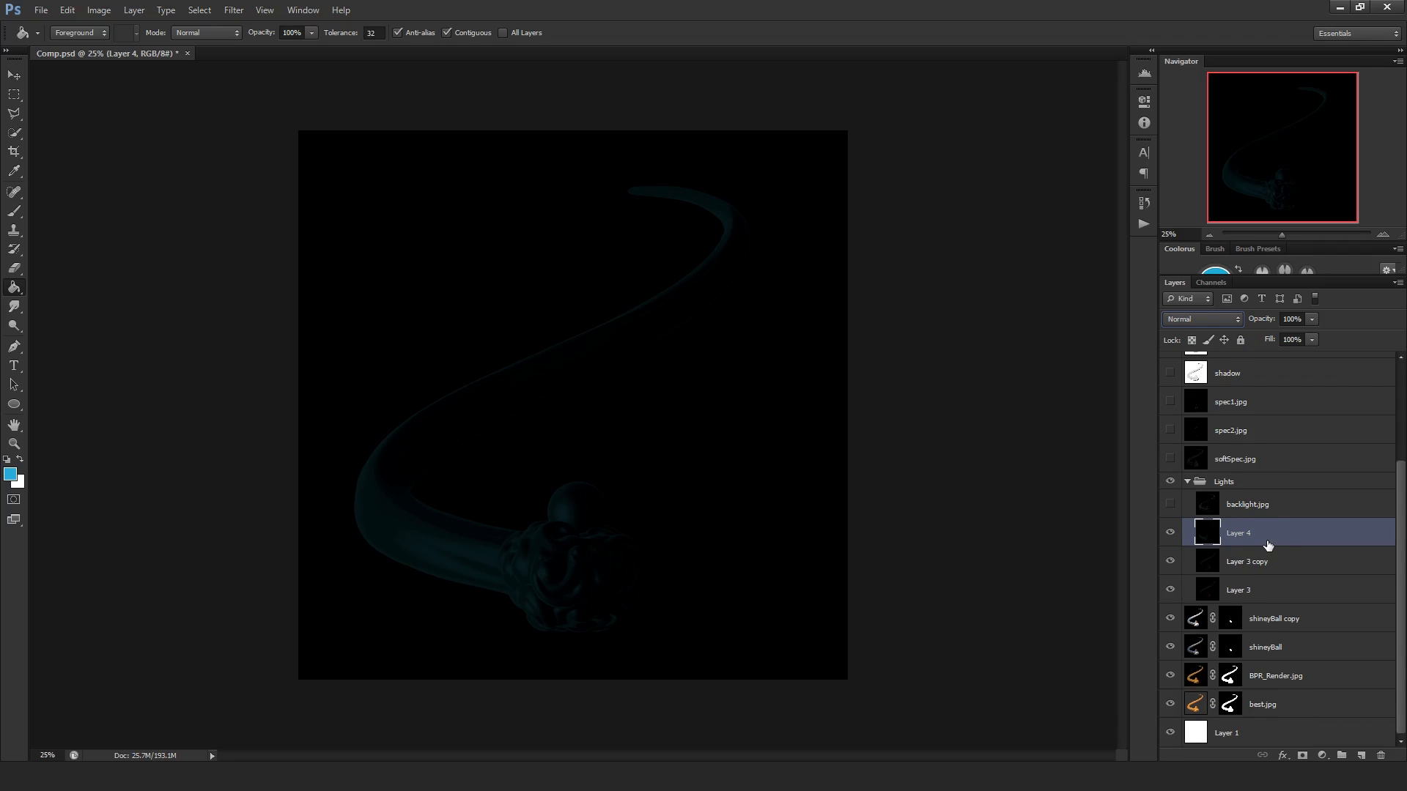
pyautogui.click(1210, 324)
pyautogui.click(1215, 478)
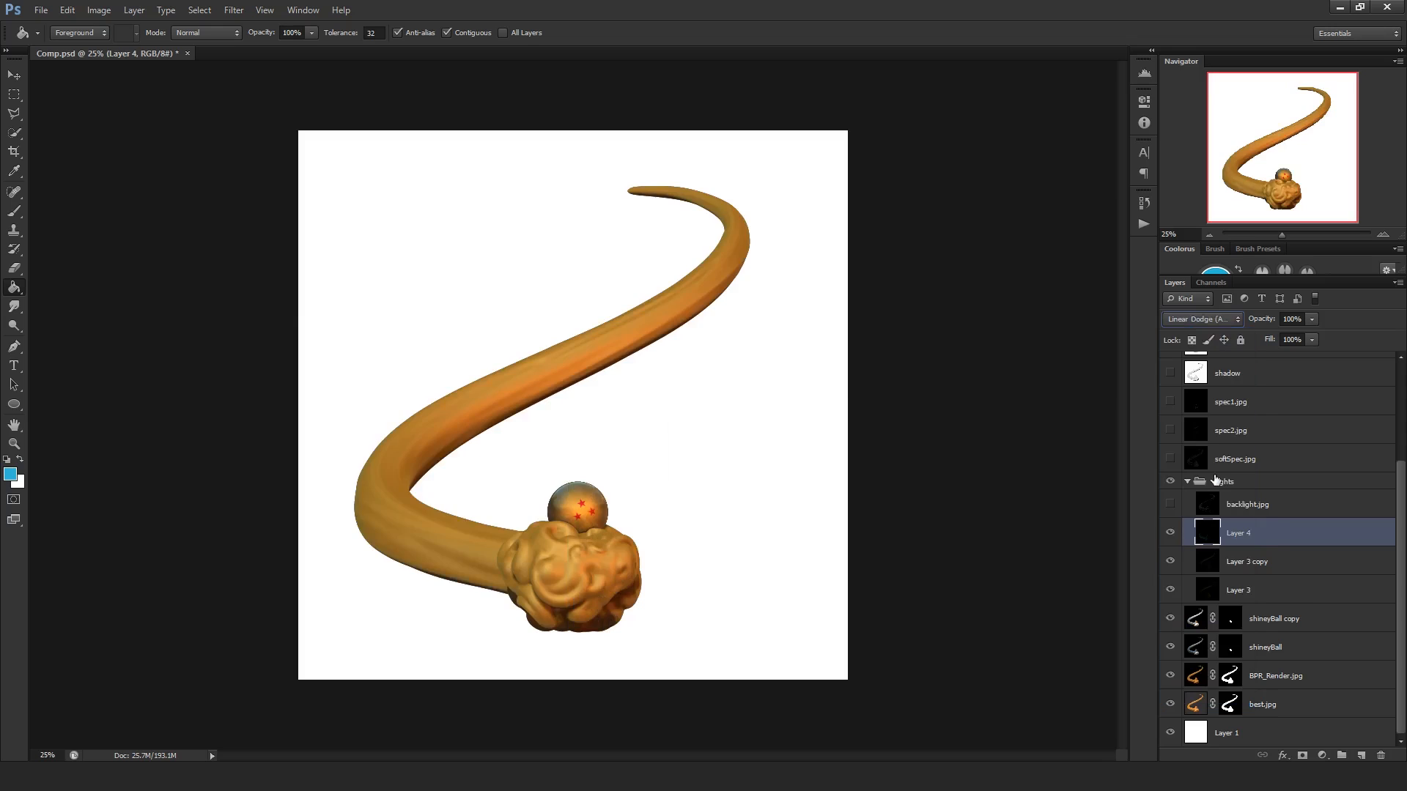
# - Compare the composite with and without the blue light layer, leaving it visible
pyautogui.click(1169, 534)
pyautogui.click(1169, 534)
pyautogui.click(1168, 535)
pyautogui.click(1169, 534)
pyautogui.click(1169, 534)
pyautogui.click(1169, 534)
pyautogui.click(1168, 534)
pyautogui.click(1169, 534)
pyautogui.press('v')
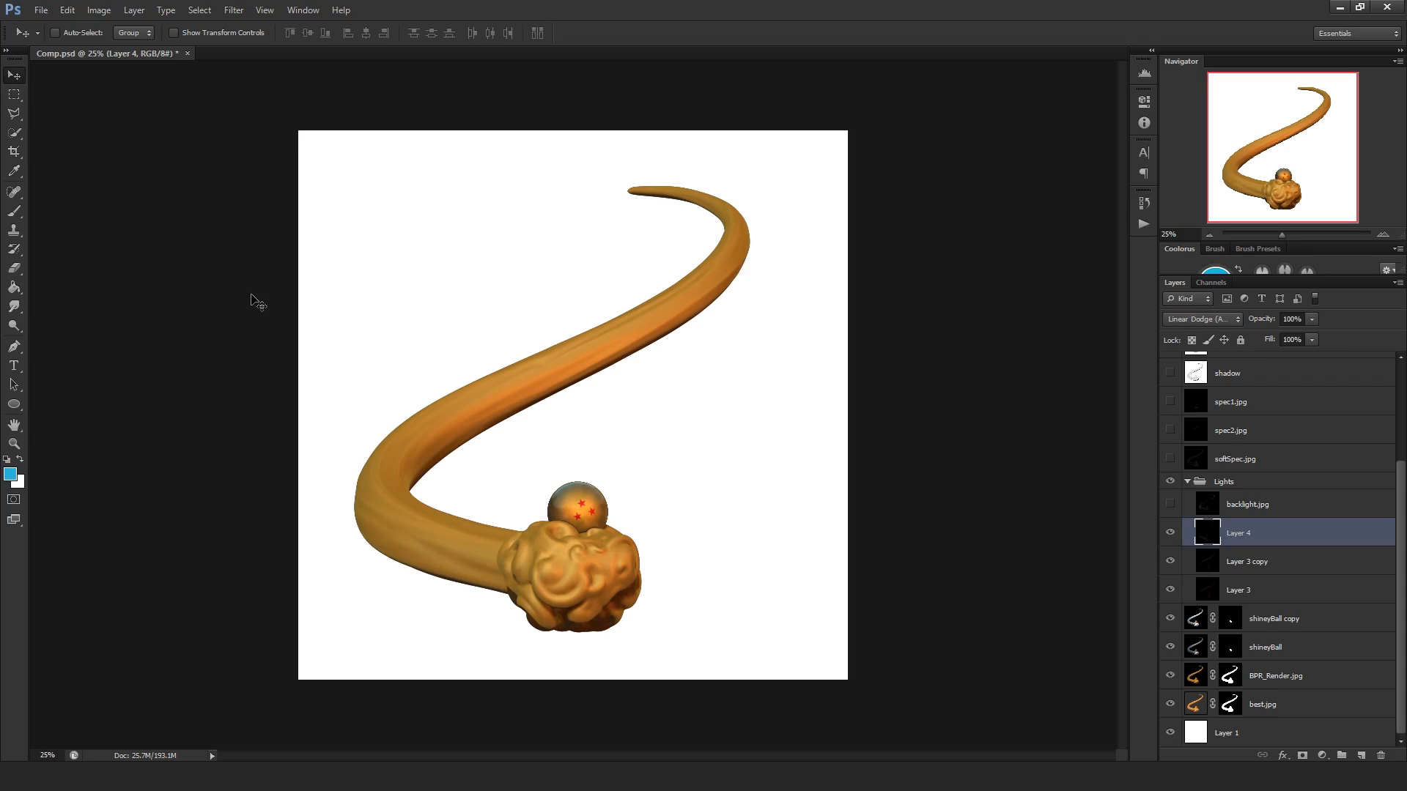
# - Try intensifying the blue light by duplicating its layer several times
pyautogui.hotkey('ctrl', 'j')
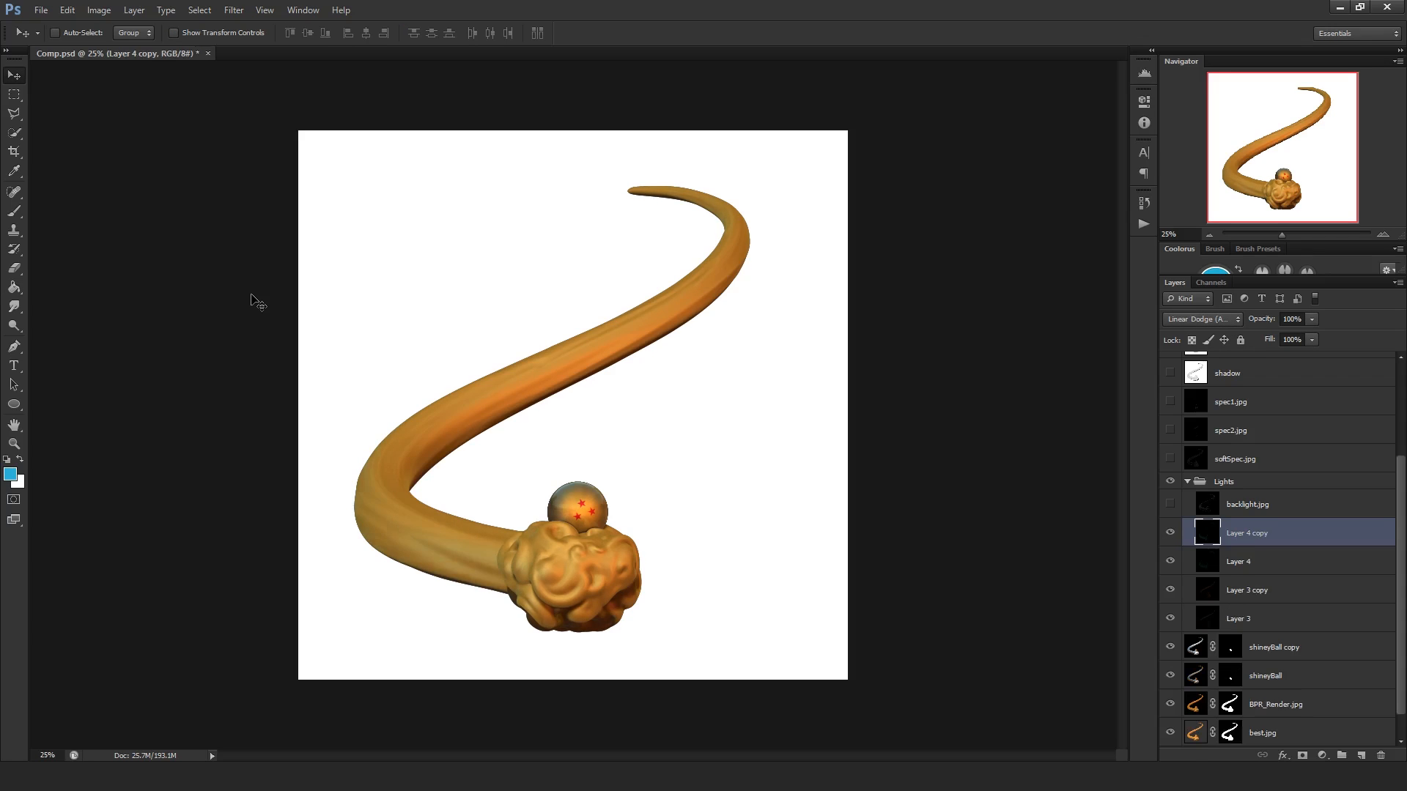
pyautogui.hotkey('ctrl', 'j')
pyautogui.hotkey('ctrl', 'j')
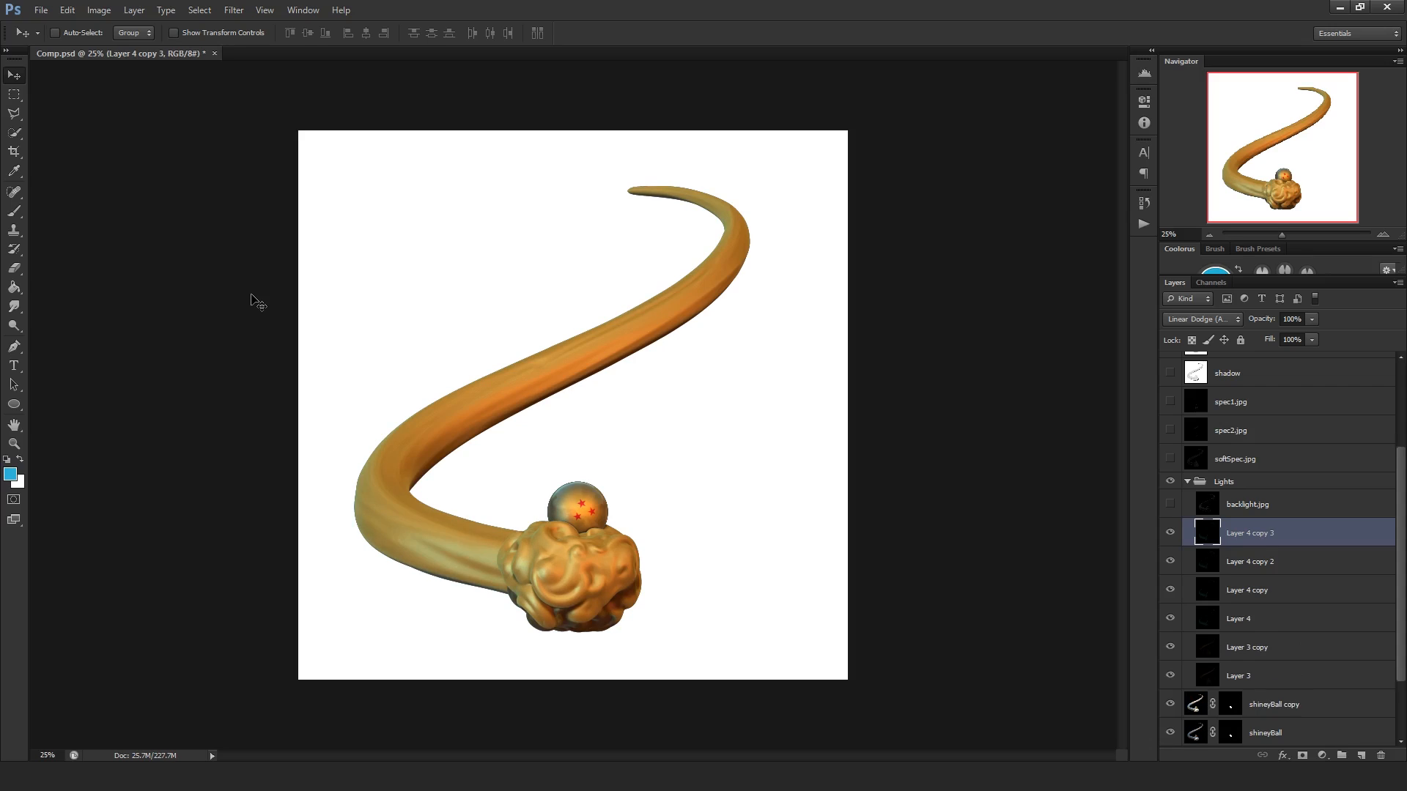
pyautogui.hotkey('ctrl', 'j')
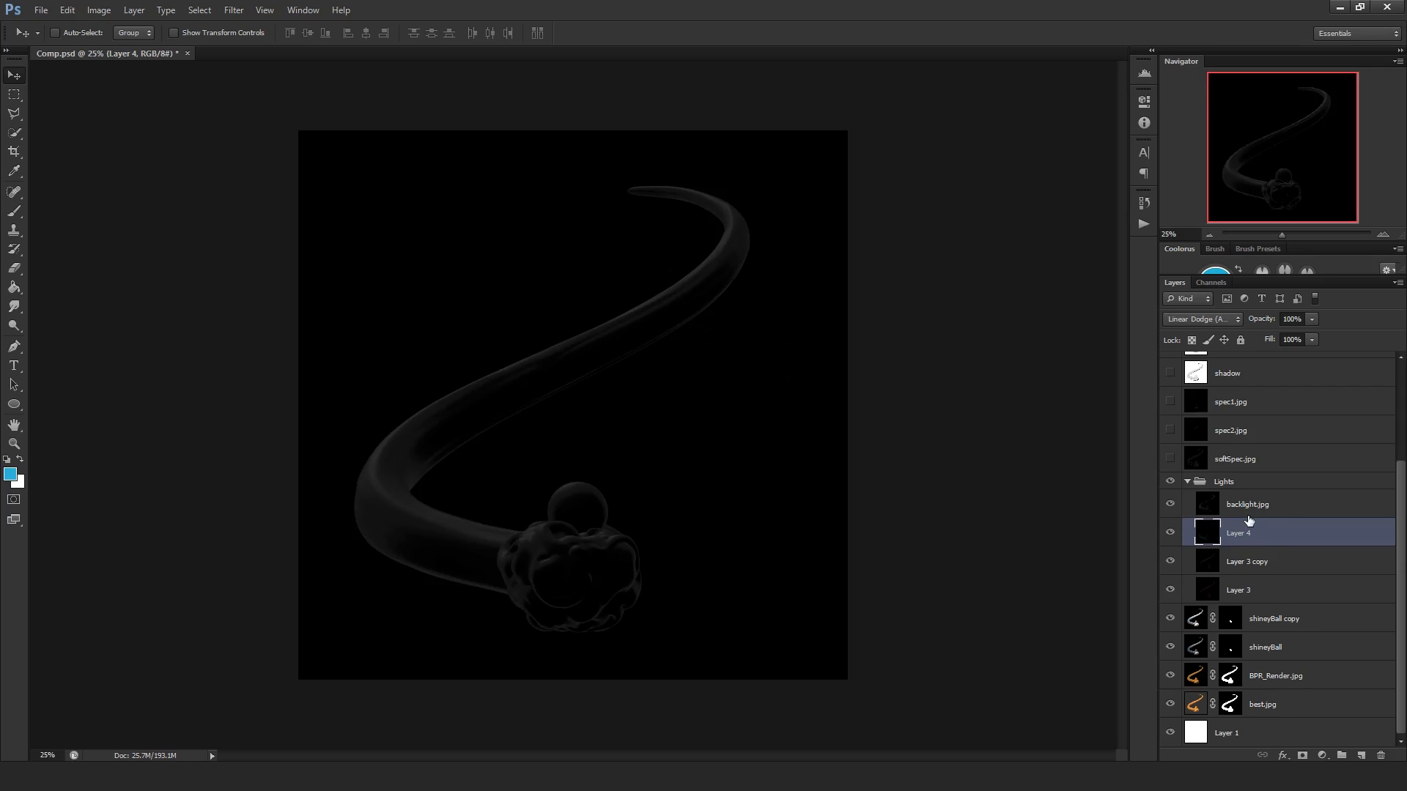
# - Add a new layer above backlight.jpg in the Lights group and fill it with violet-blue
pyautogui.click(1250, 511)
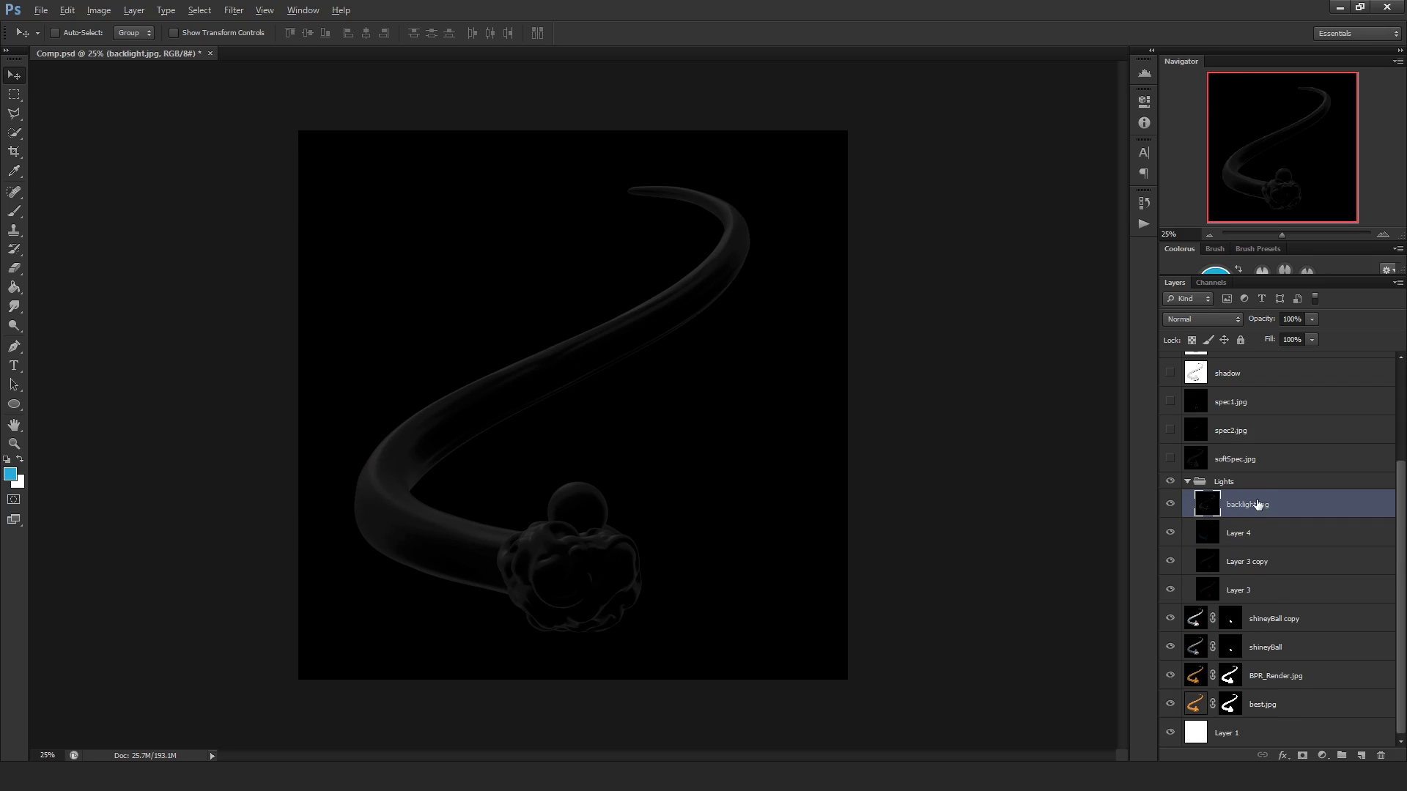
pyautogui.hotkey('ctrl', 'shift', 'alt', 'n')
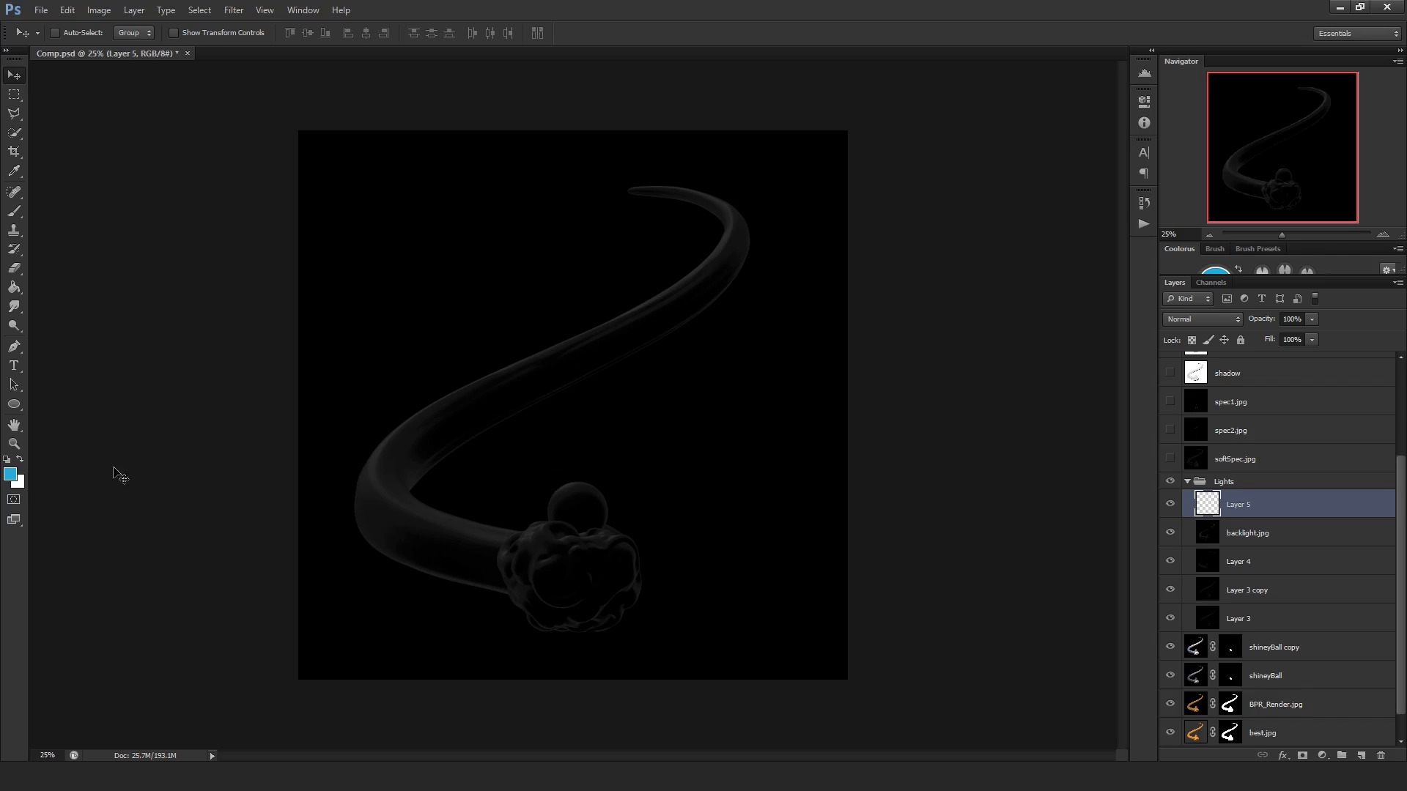
pyautogui.click(10, 474)
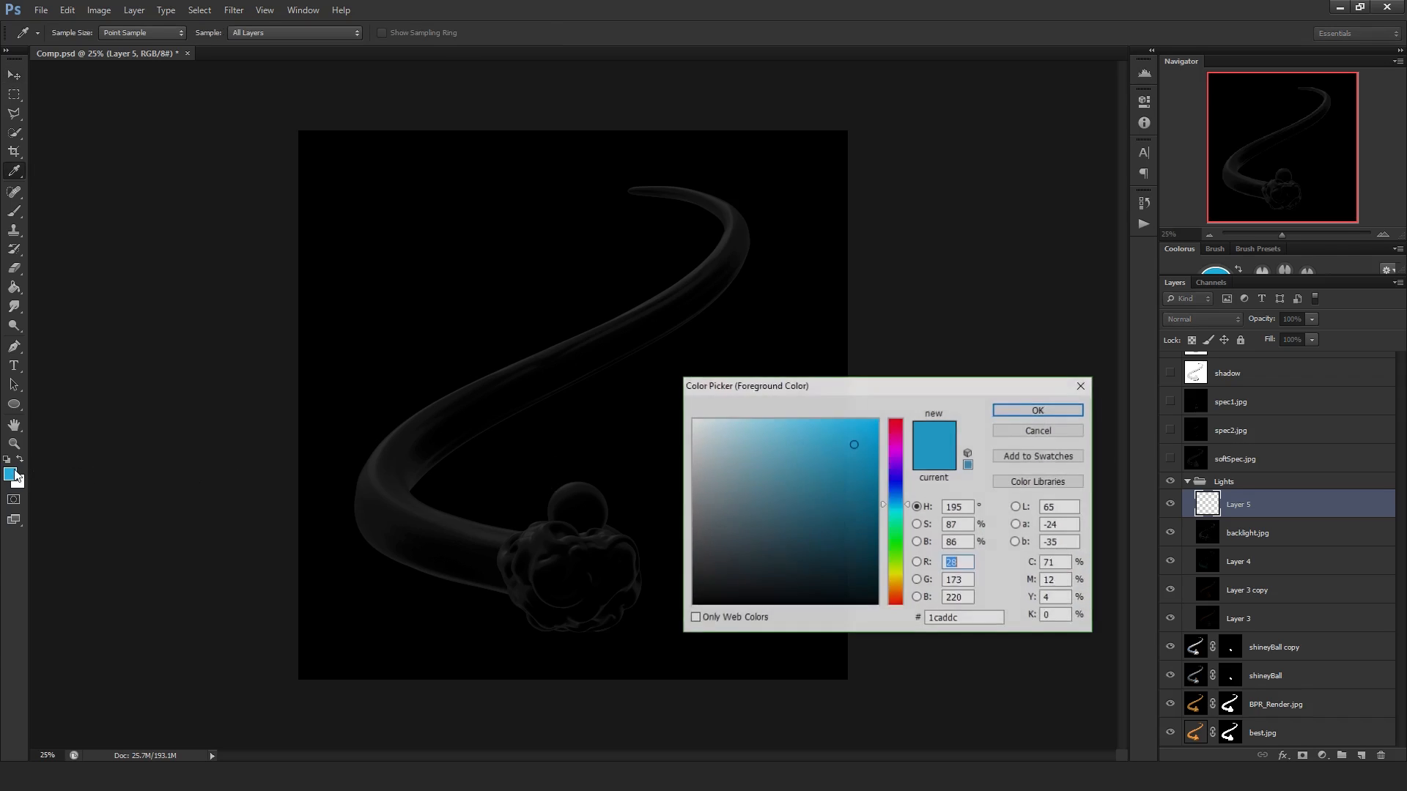
pyautogui.click(895, 484)
pyautogui.click(1039, 411)
pyautogui.press('g')
pyautogui.click(788, 336)
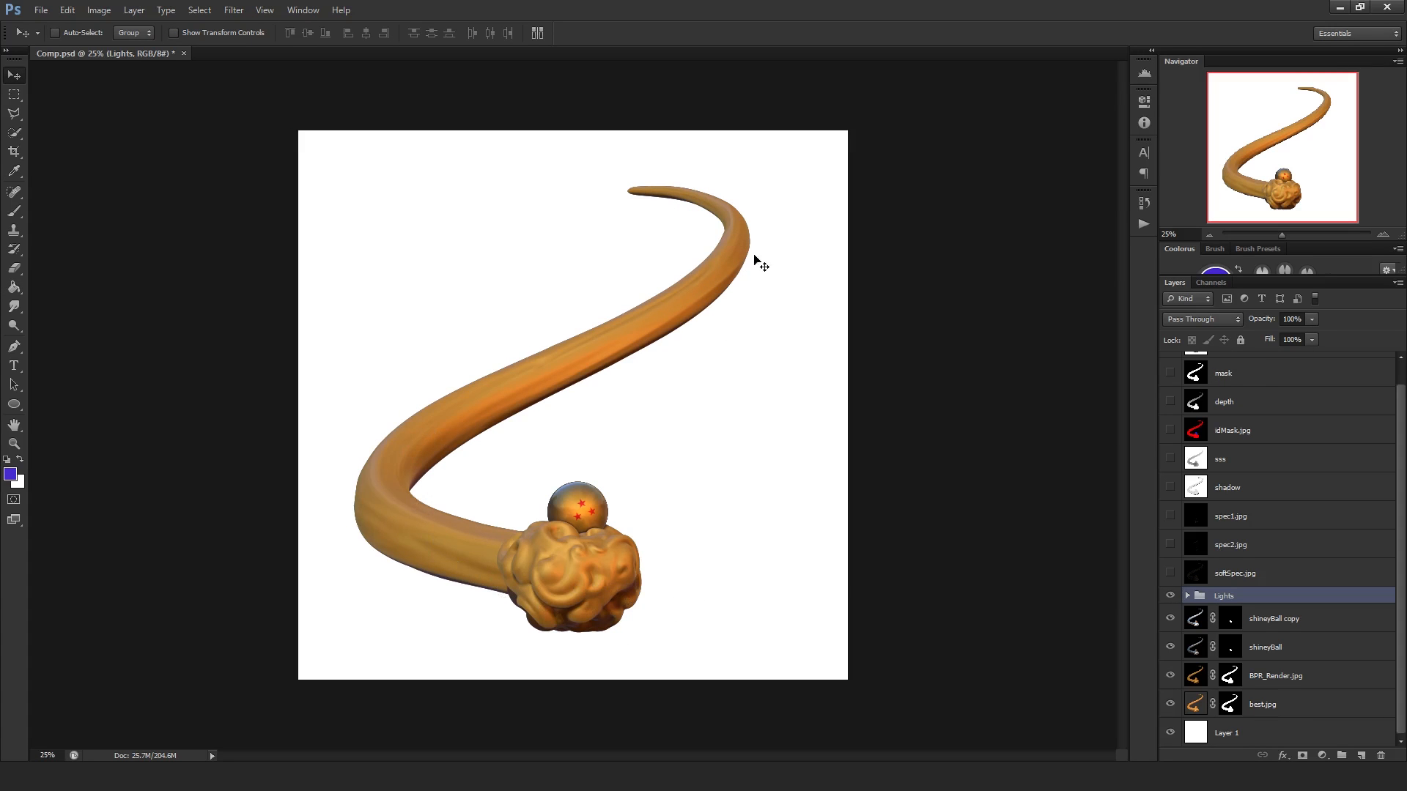
# - Duplicate best.jpg directly below the Lights group, hiding the layers above the original and showing the ball and BPR_Render.jpg layers again
pyautogui.click(1285, 710)
pyautogui.moveTo(1173, 596); pyautogui.dragTo(1176, 667)
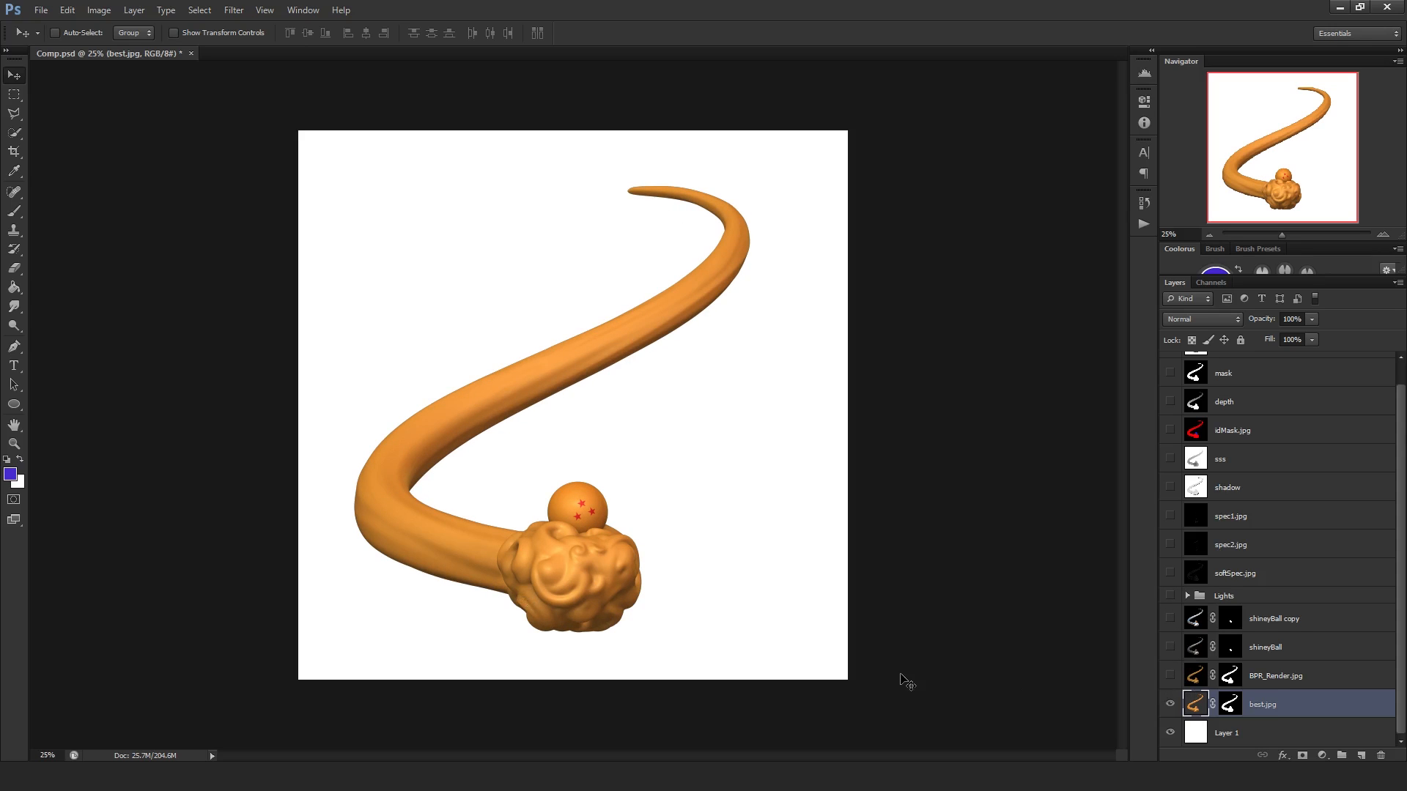
pyautogui.moveTo(1266, 709); pyautogui.dragTo(1306, 600)
pyautogui.moveTo(1171, 647); pyautogui.dragTo(1175, 705)
# - Compare the composite with and without the best.jpg copy, leaving it visible
pyautogui.click(1170, 622)
pyautogui.click(1170, 621)
pyautogui.click(1170, 621)
pyautogui.click(1170, 622)
# - Select the red area of idMask.jpg with Color Range, showing that layer only while sampling
pyautogui.scroll(1, 1182, 553)
pyautogui.click(1171, 453)
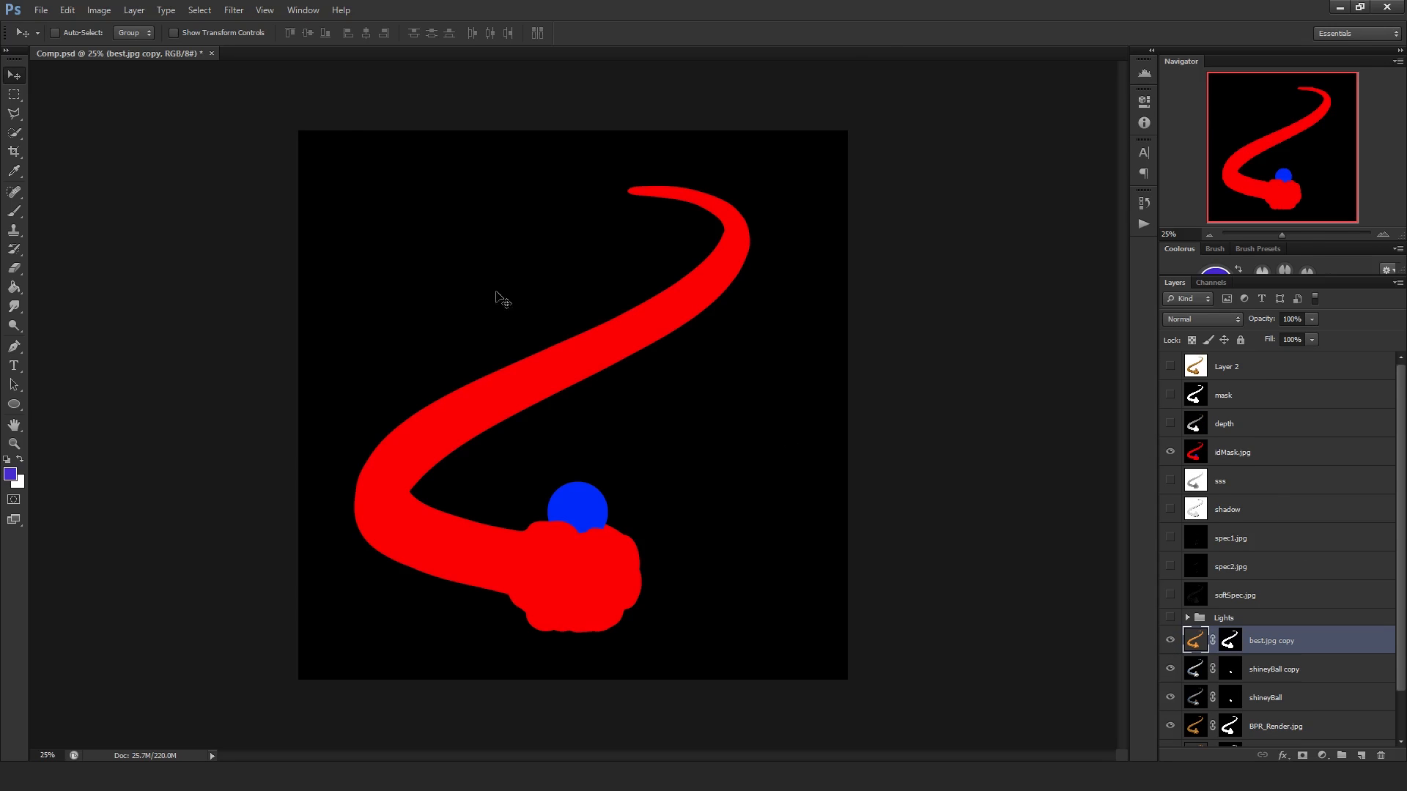
pyautogui.click(233, 10)
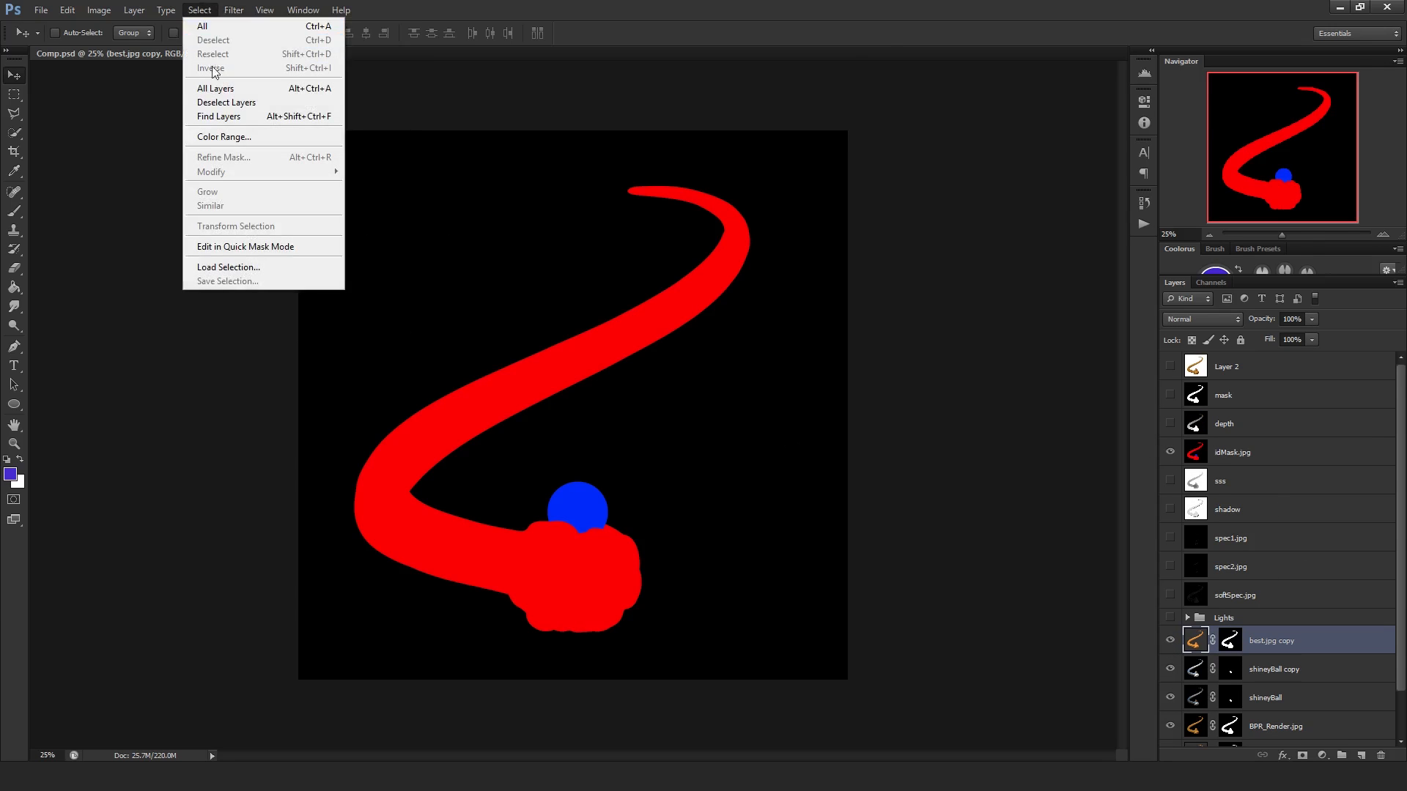
pyautogui.click(233, 137)
pyautogui.click(515, 400)
pyautogui.click(1202, 201)
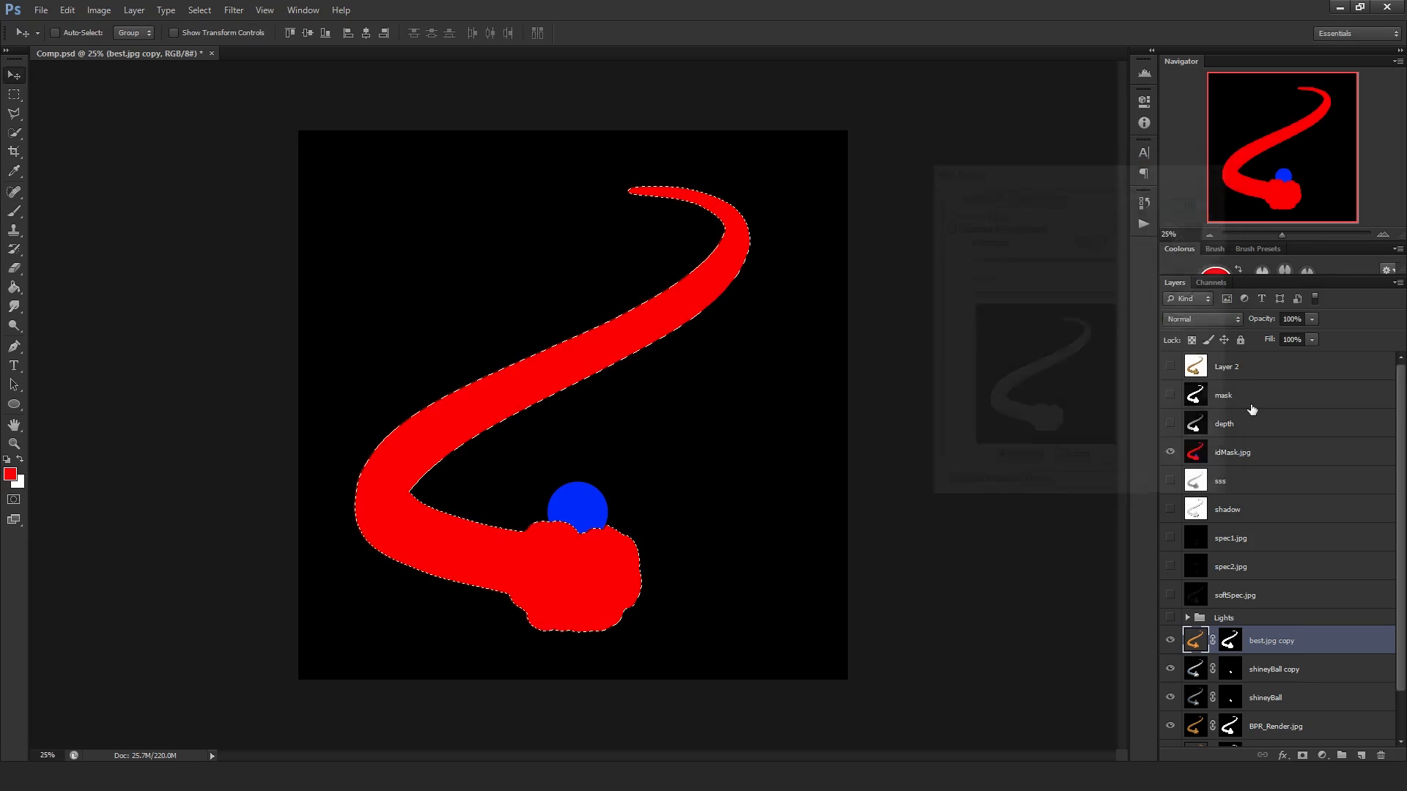
pyautogui.click(1171, 454)
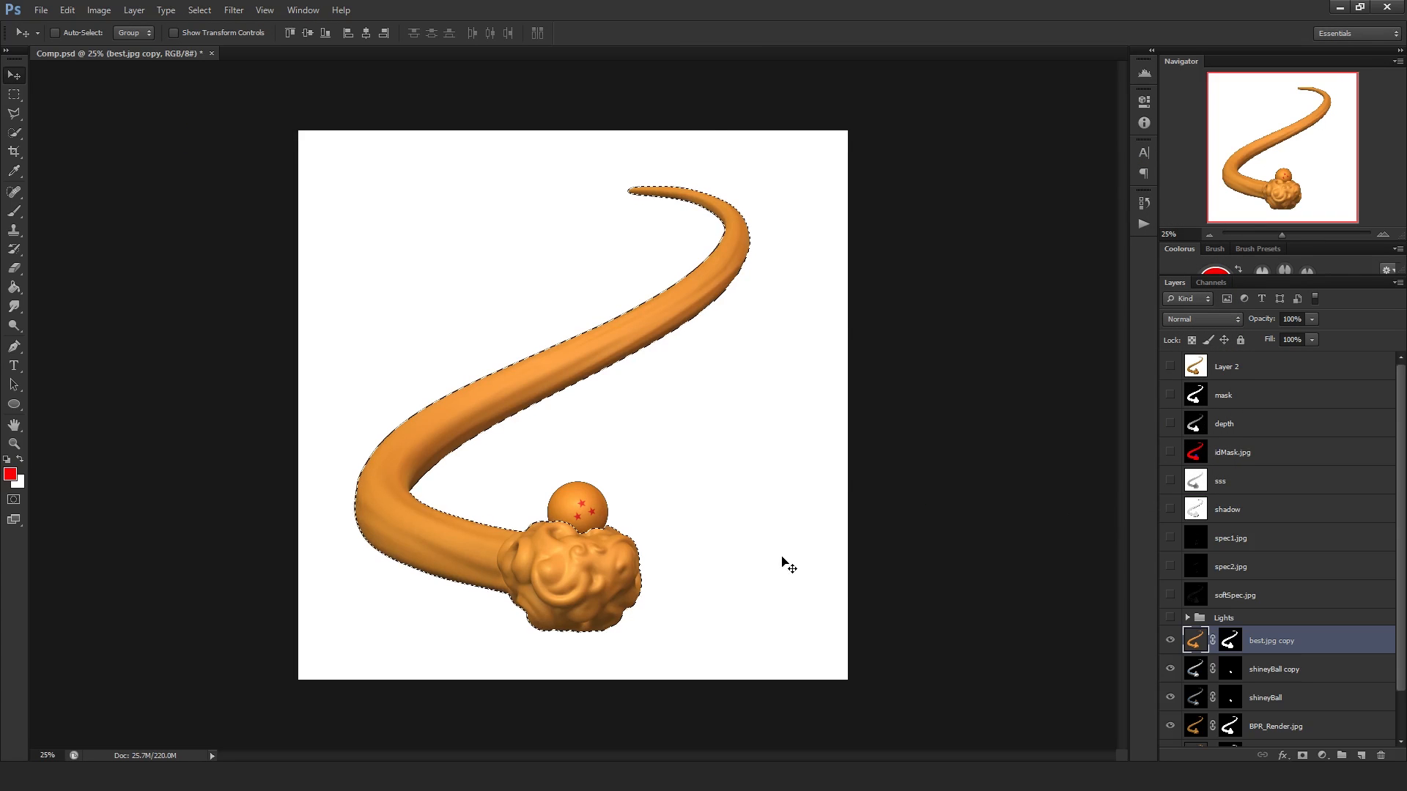
# - Invert the selection, delete that area from the best.jpg copy and deselect
pyautogui.hotkey('shift', 'ctrl', 'i')
pyautogui.press('g')
pyautogui.press('Delete')
pyautogui.hotkey('ctrl', 'd')
pyautogui.press('v')
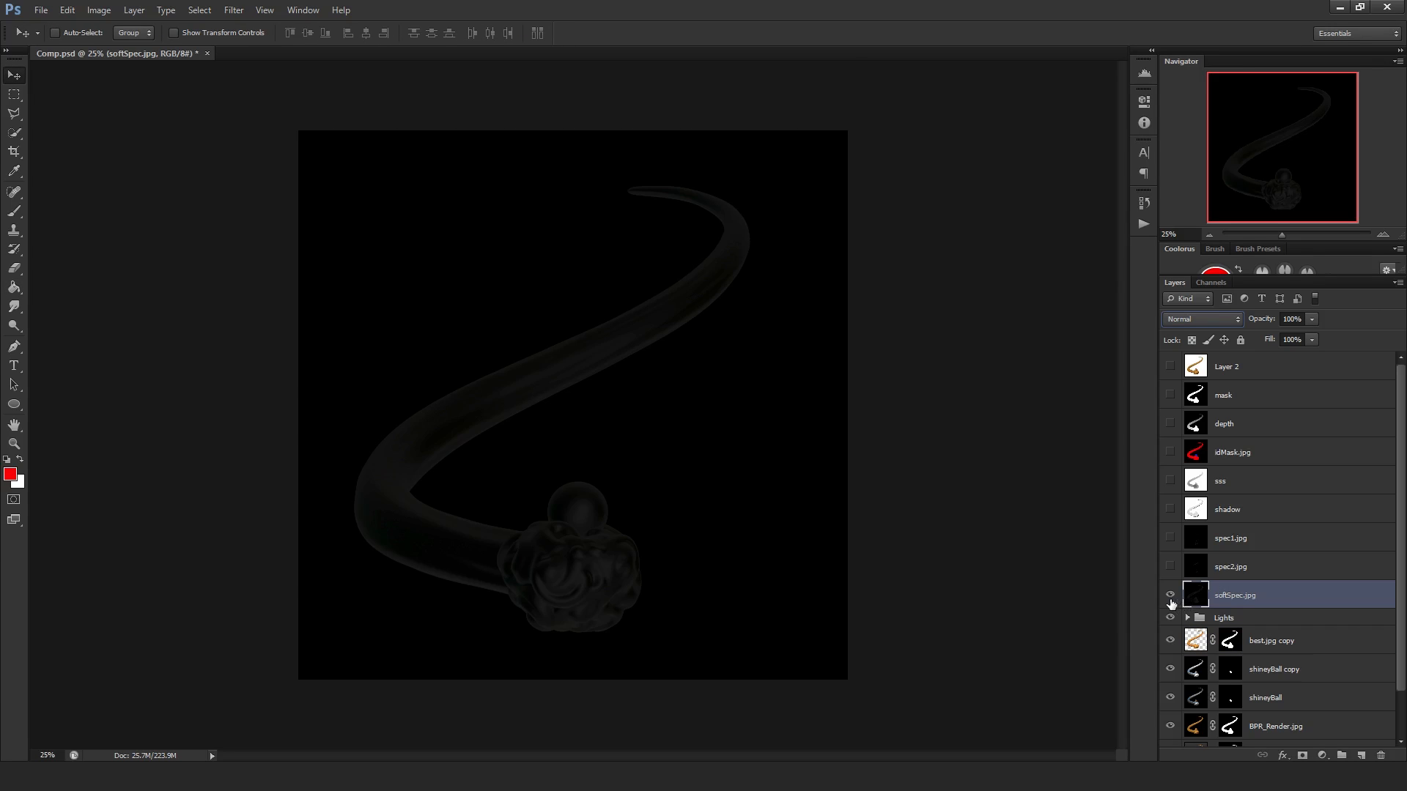
# - Examine the softSpec.jpg, spec2.jpg and spec1.jpg passes one after another, leaving only spec1.jpg visible
pyautogui.click(1170, 595)
pyautogui.click(1170, 595)
pyautogui.click(1170, 566)
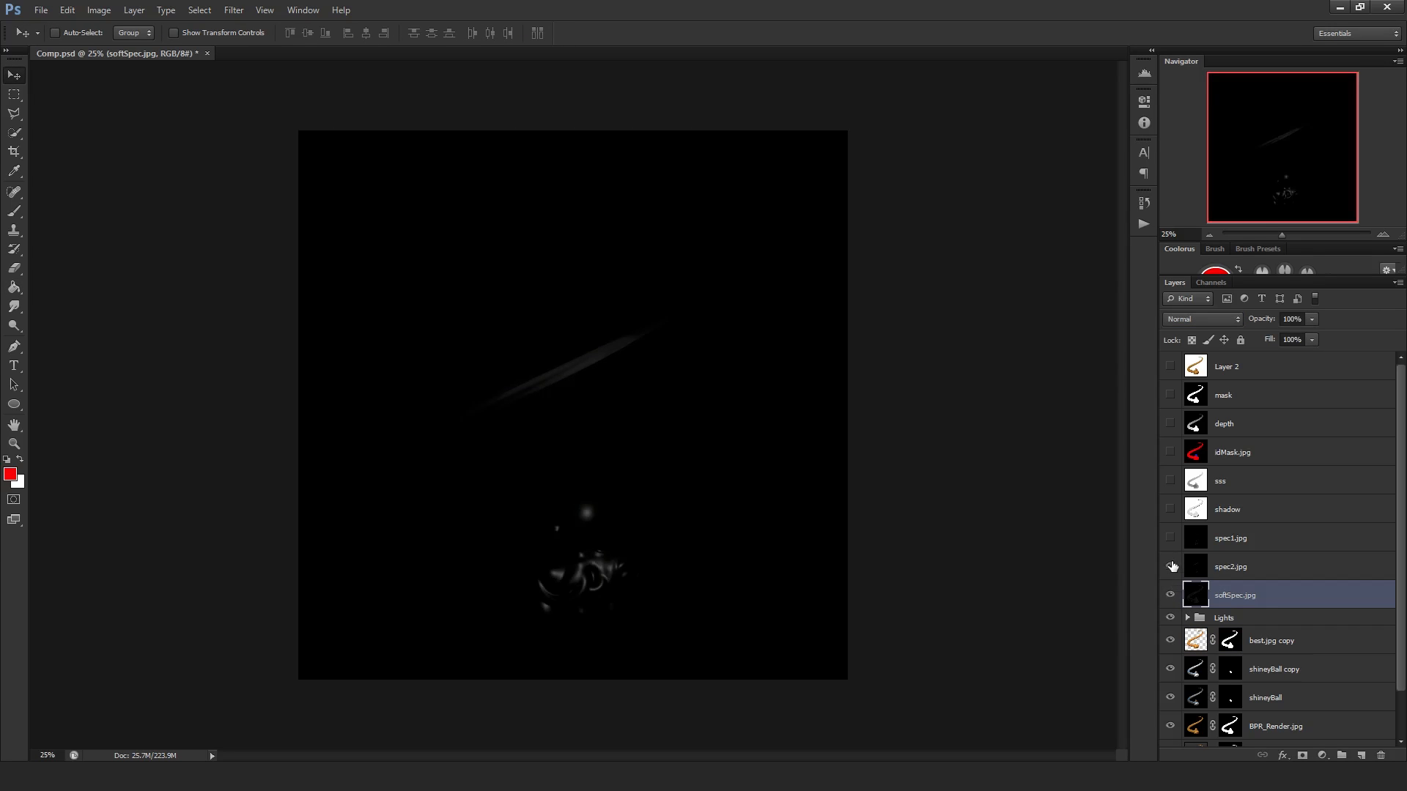
pyautogui.click(1170, 538)
pyautogui.click(1170, 566)
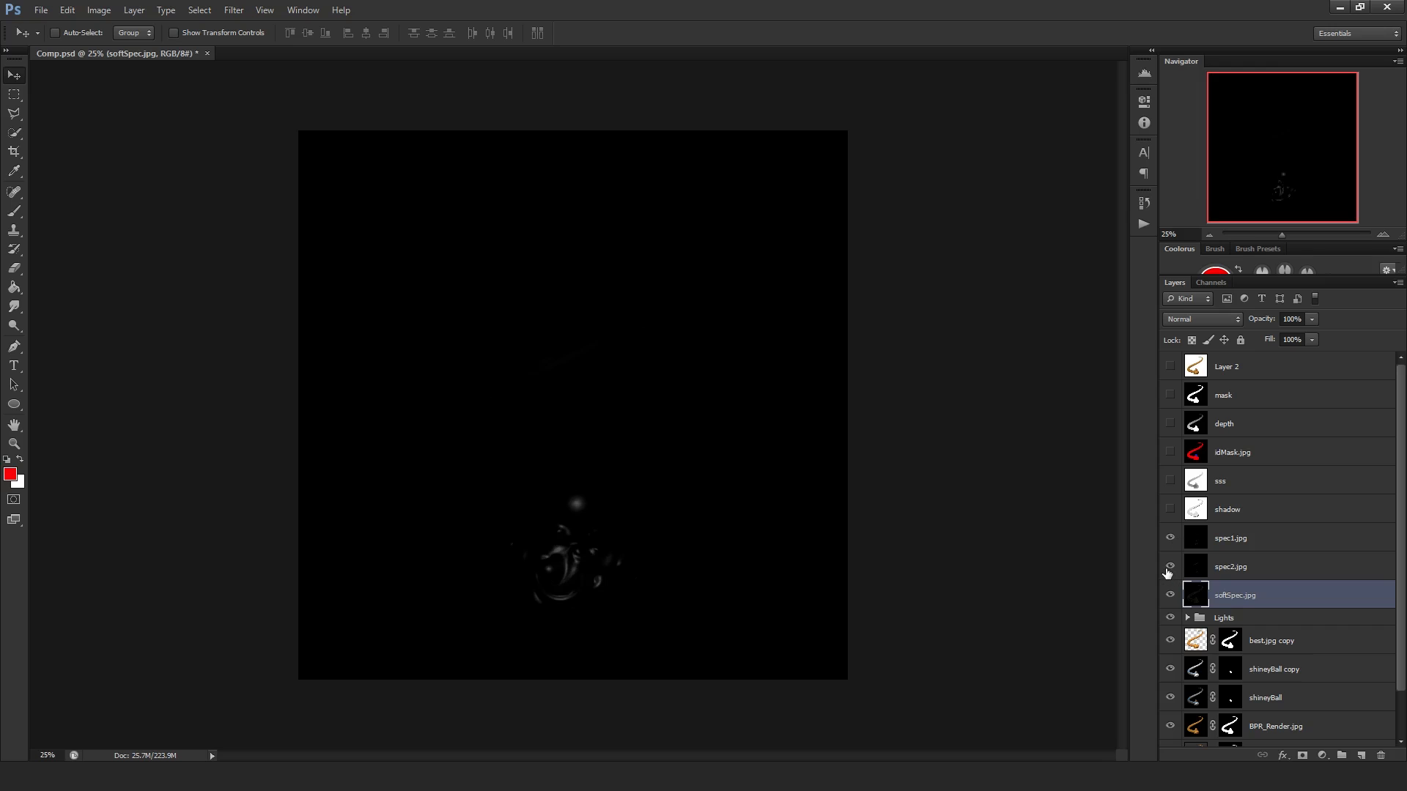
pyautogui.click(1170, 595)
# - Set the spec1.jpg layer's blend mode to Screen, testing the darkening modes on the way
pyautogui.click(1274, 539)
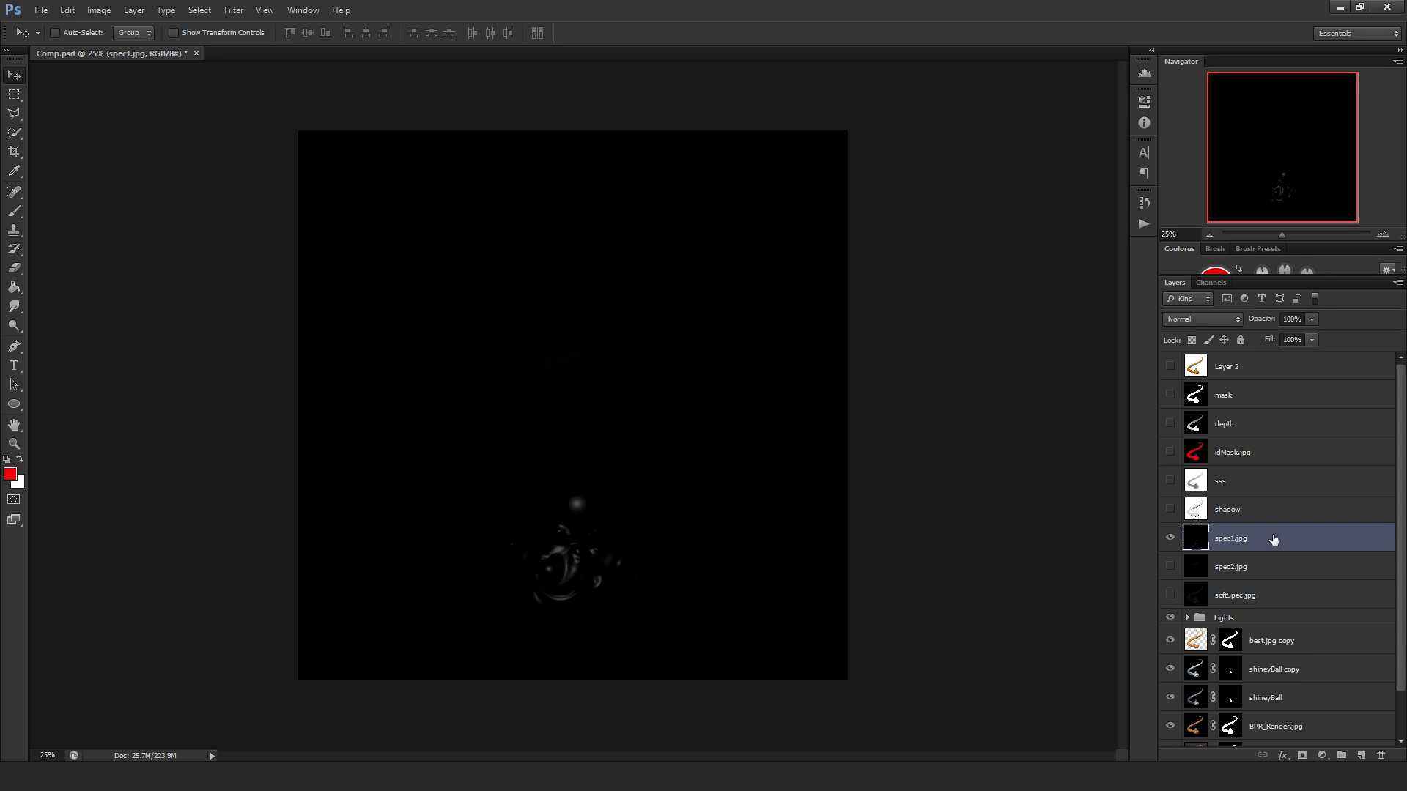
pyautogui.click(1221, 323)
pyautogui.click(1214, 372)
pyautogui.hotkey('shift', '+')
pyautogui.hotkey('shift', '+')
pyautogui.hotkey('shift', '+')
pyautogui.hotkey('shift', '+')
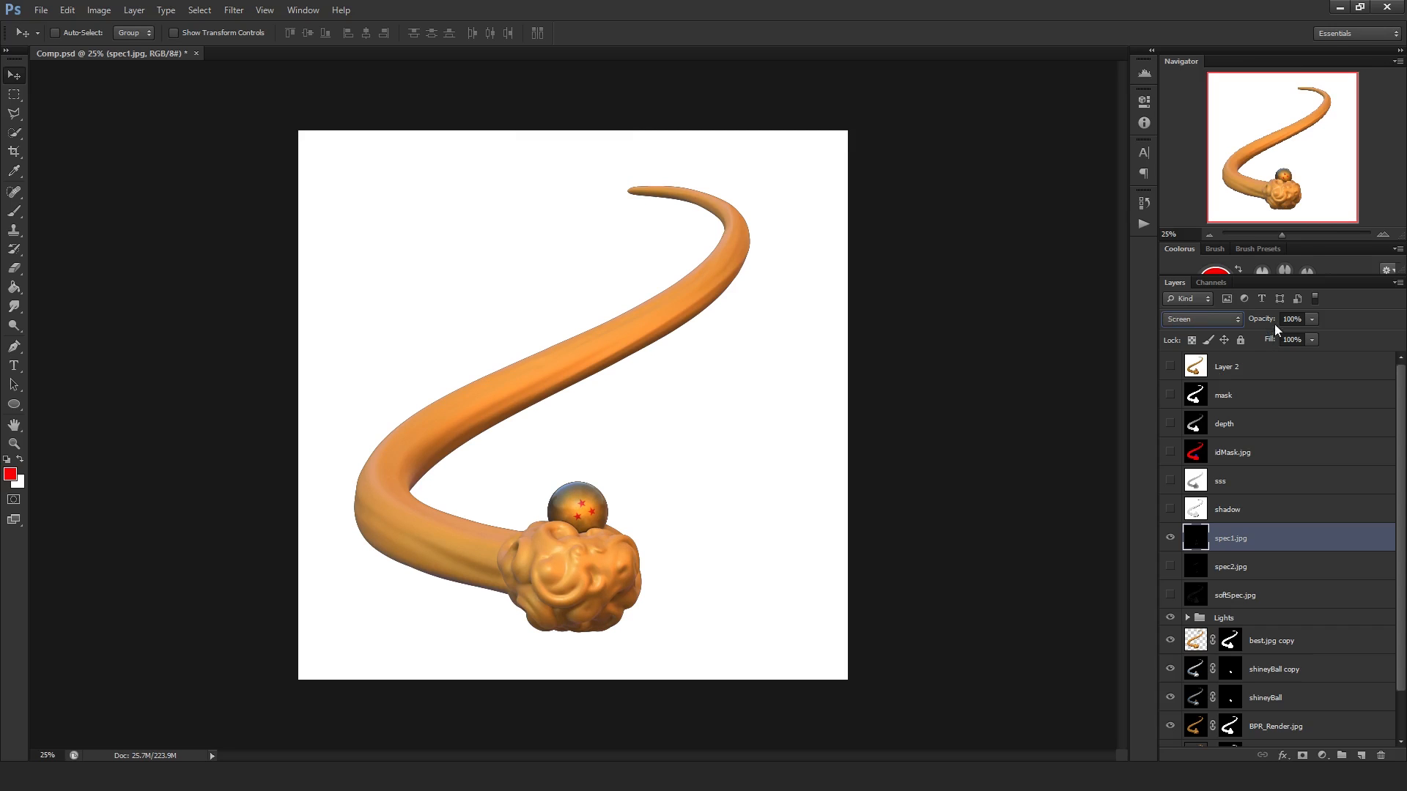
# - Try Linear Dodge (Add) on spec1.jpg, return it to Screen, and preview the layer's opacity between 0% and 100%
pyautogui.click(1233, 315)
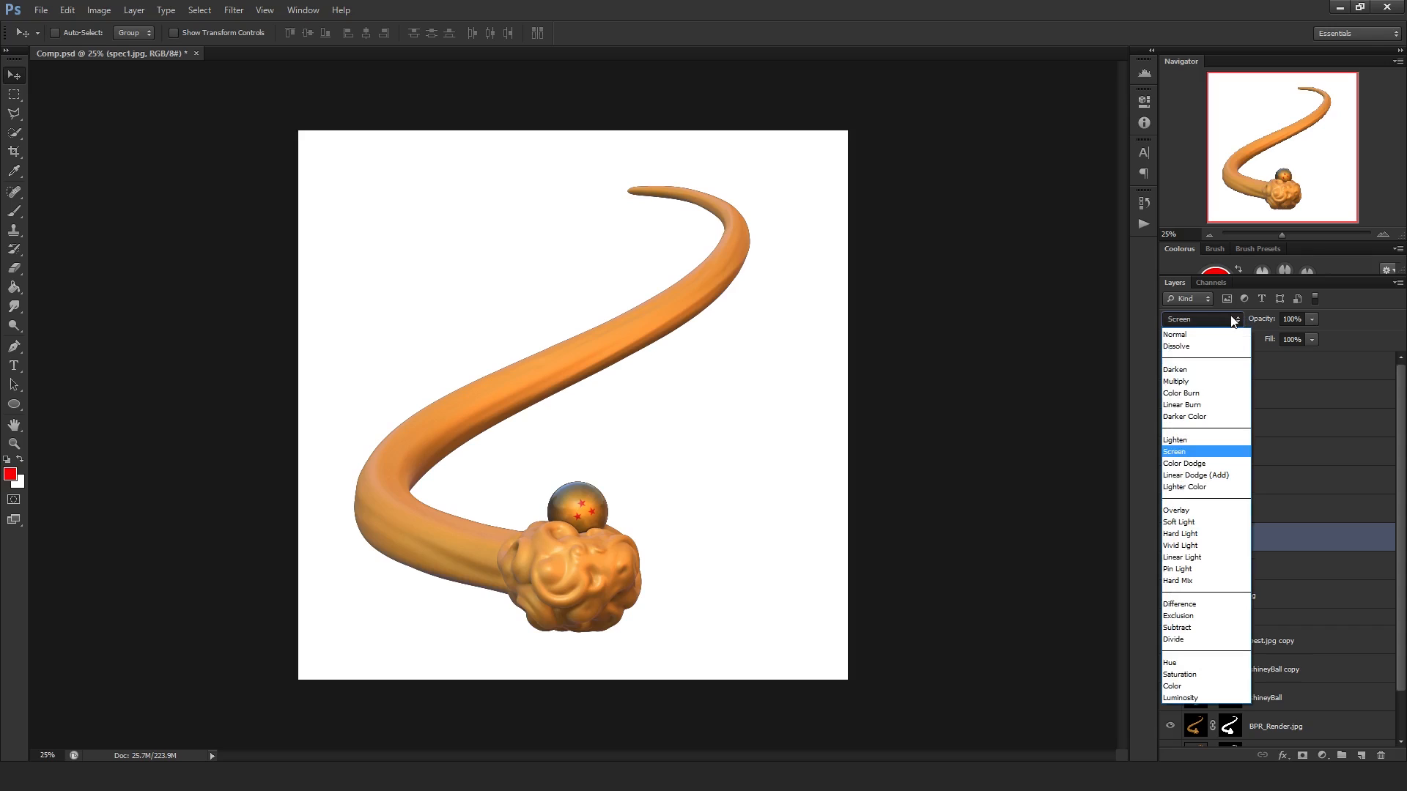
pyautogui.click(1190, 444)
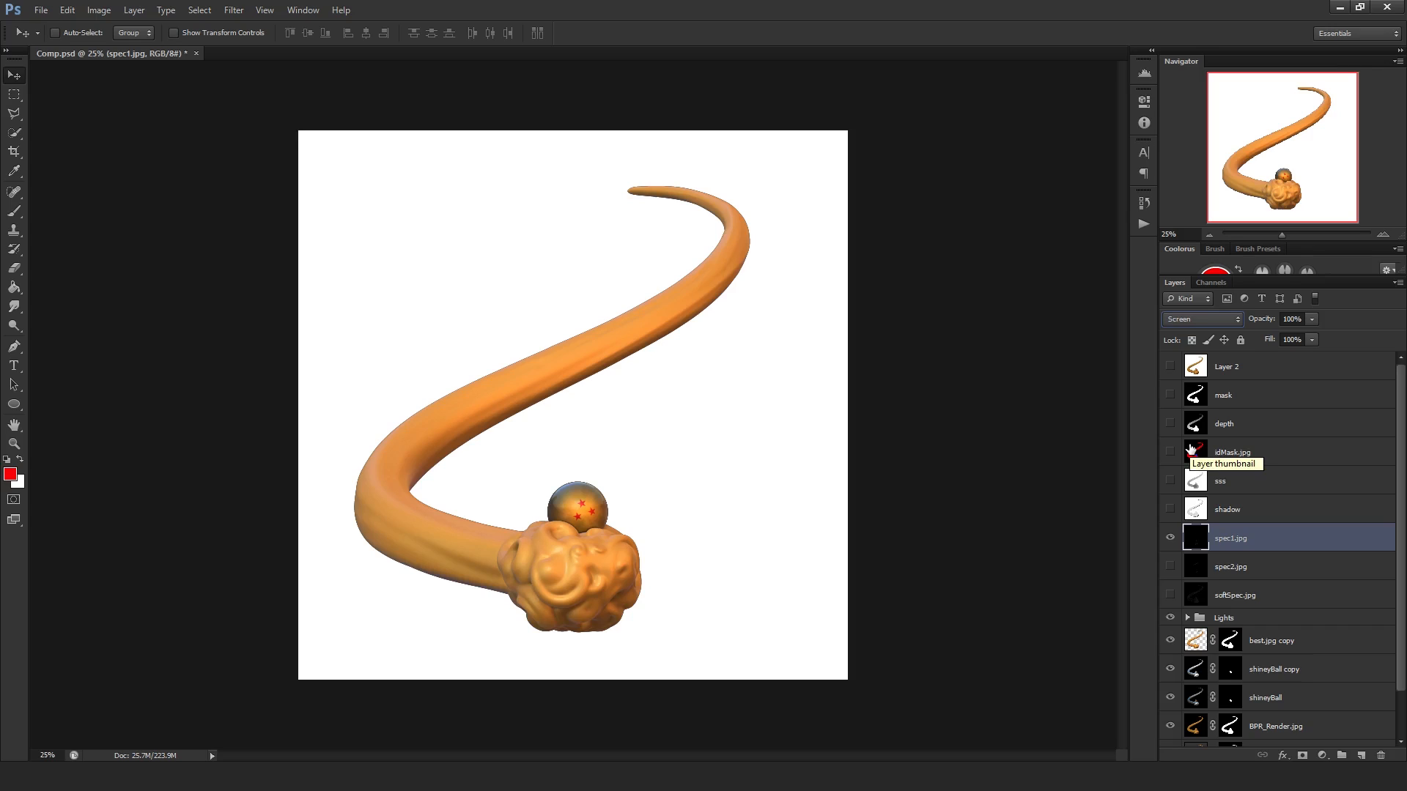
pyautogui.hotkey('shift', '+')
pyautogui.hotkey('shift', '+')
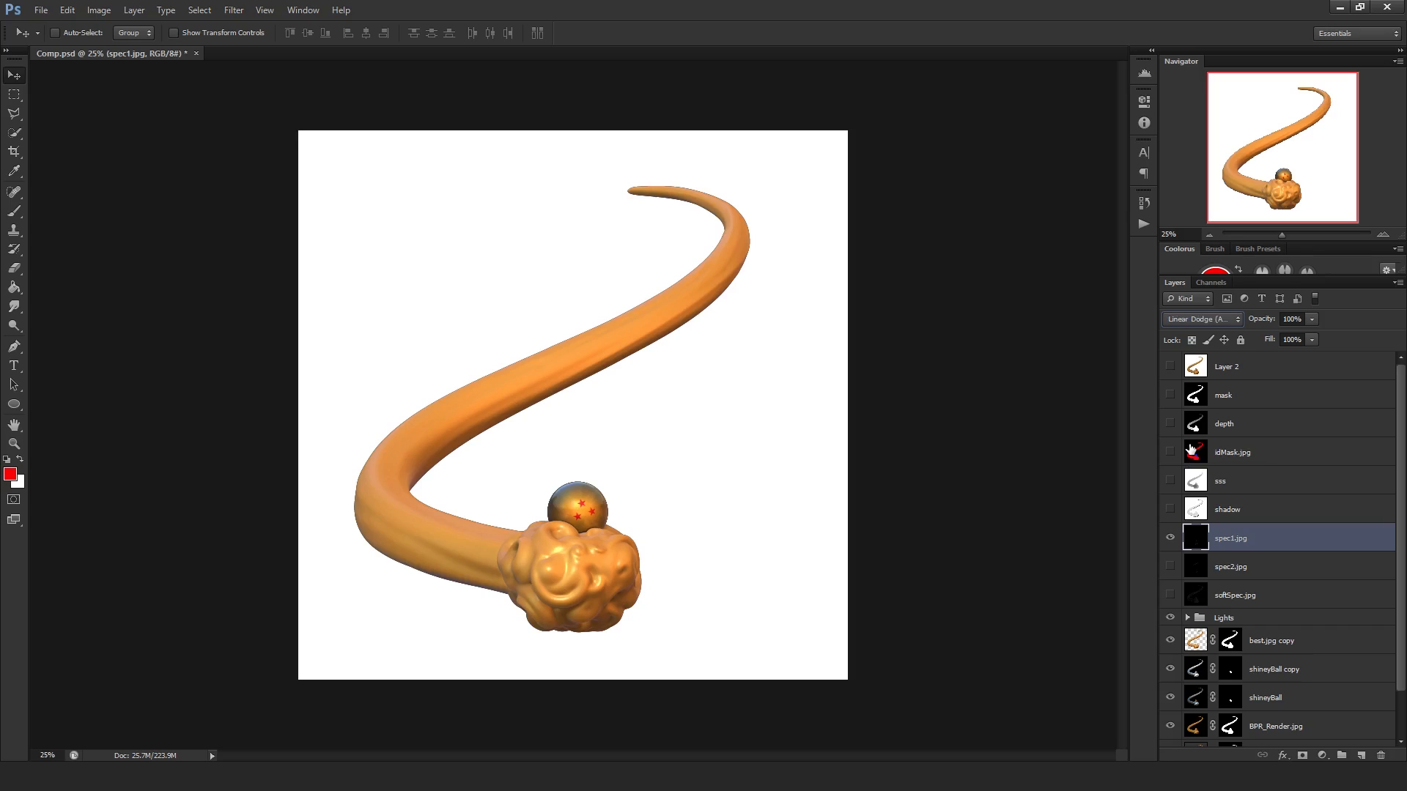
pyautogui.hotkey('shift', '-')
pyautogui.hotkey('shift', '-')
pyautogui.click(1311, 317)
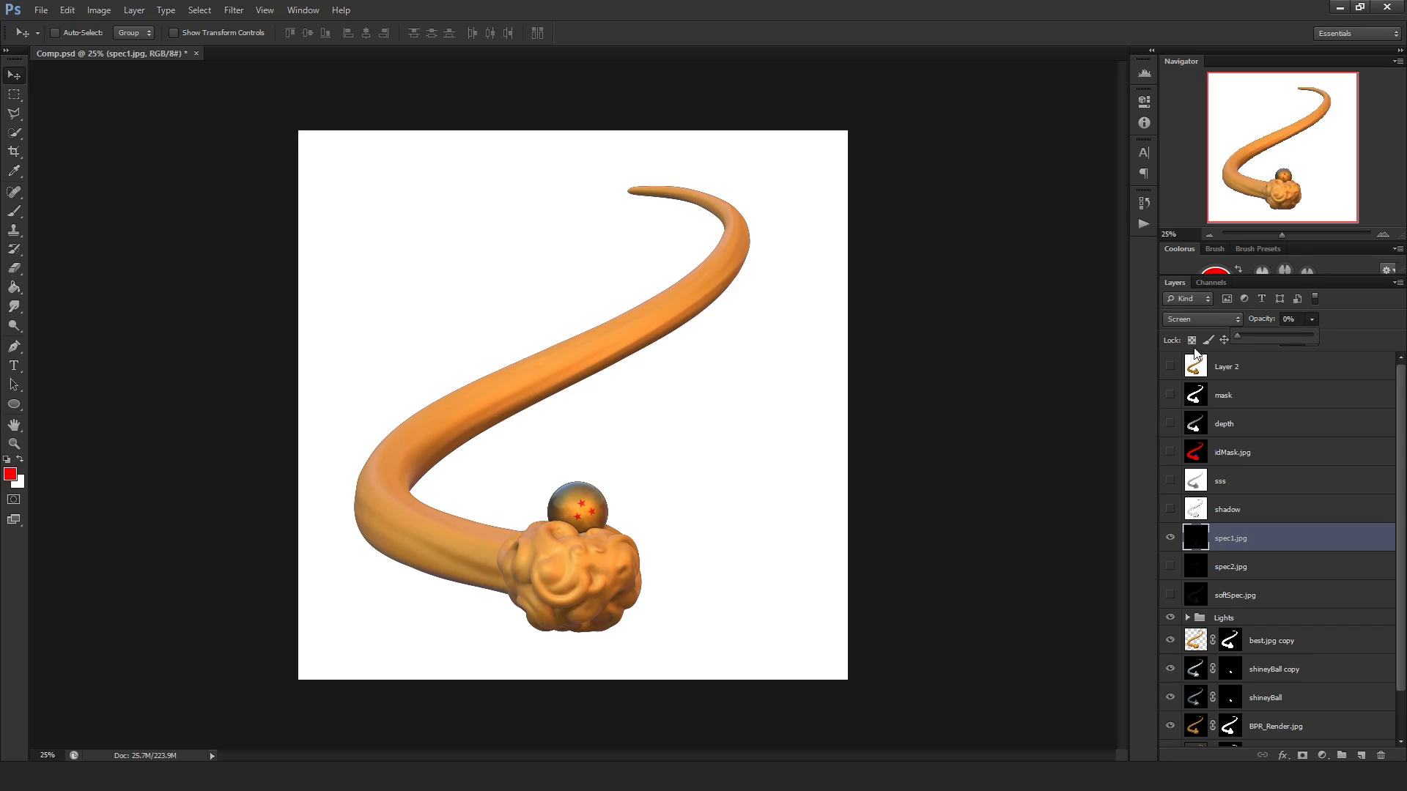
pyautogui.click(1323, 548)
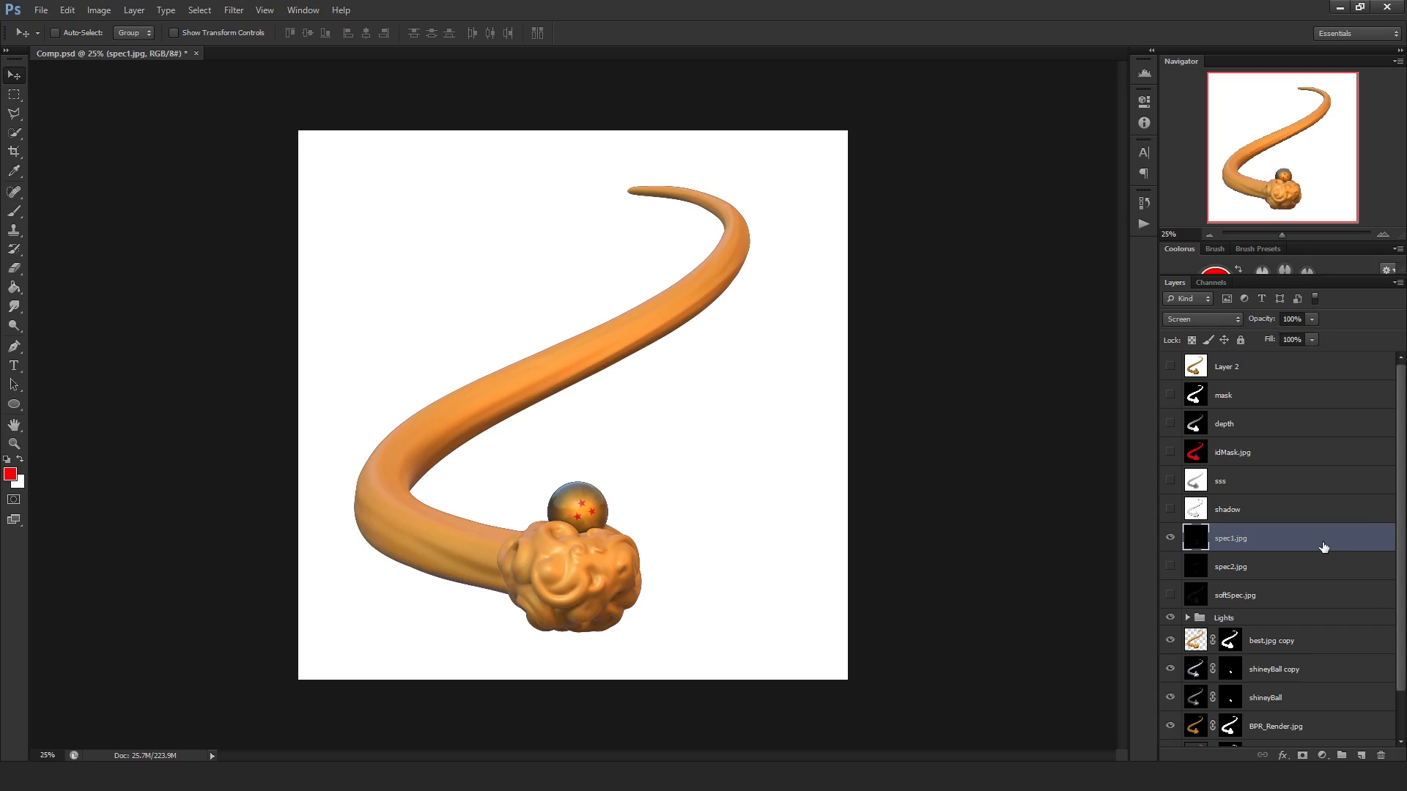
# - Try doubling the highlights with a duplicate of spec1.jpg and compare the composite with and without it
pyautogui.hotkey('ctrl', 'j')
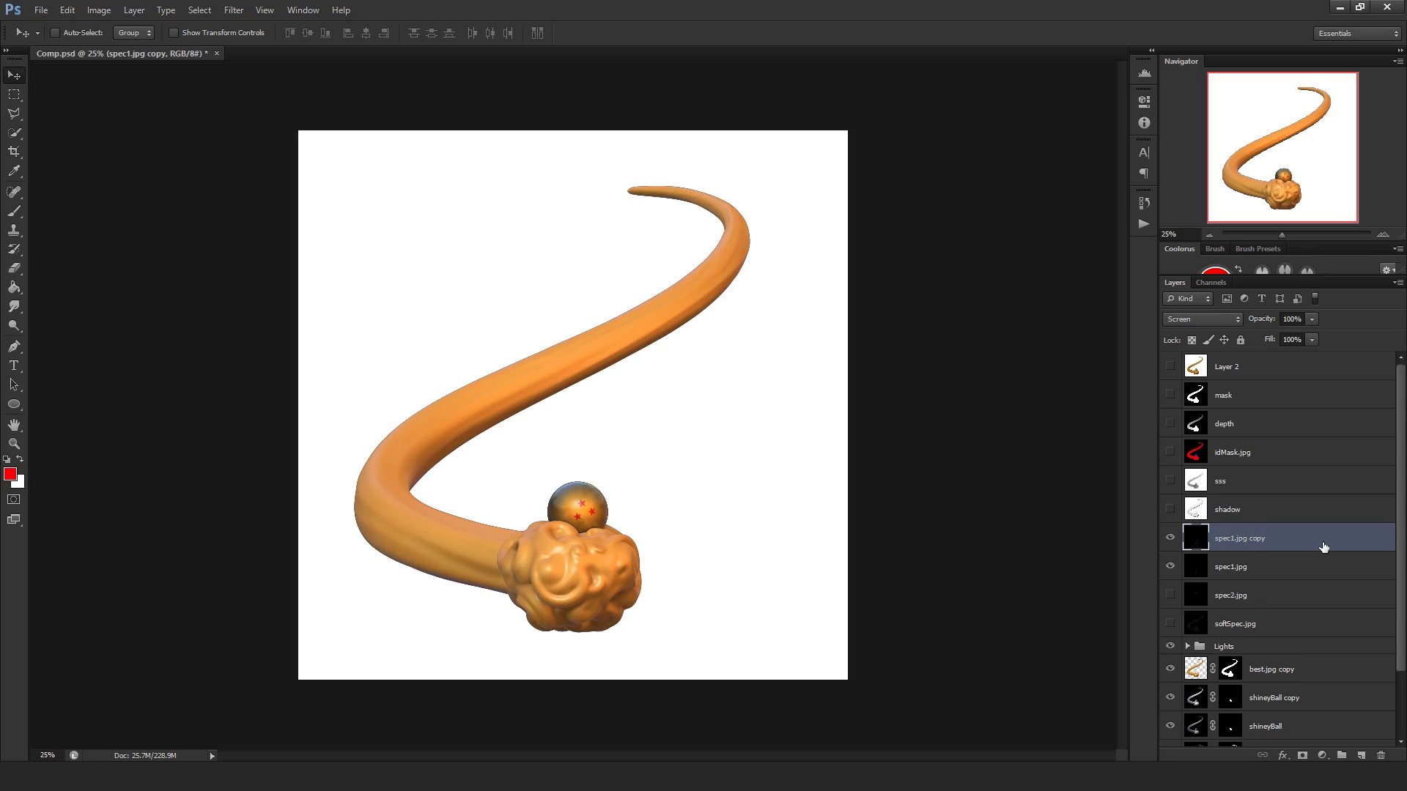
pyautogui.click(1171, 537)
pyautogui.click(1176, 537)
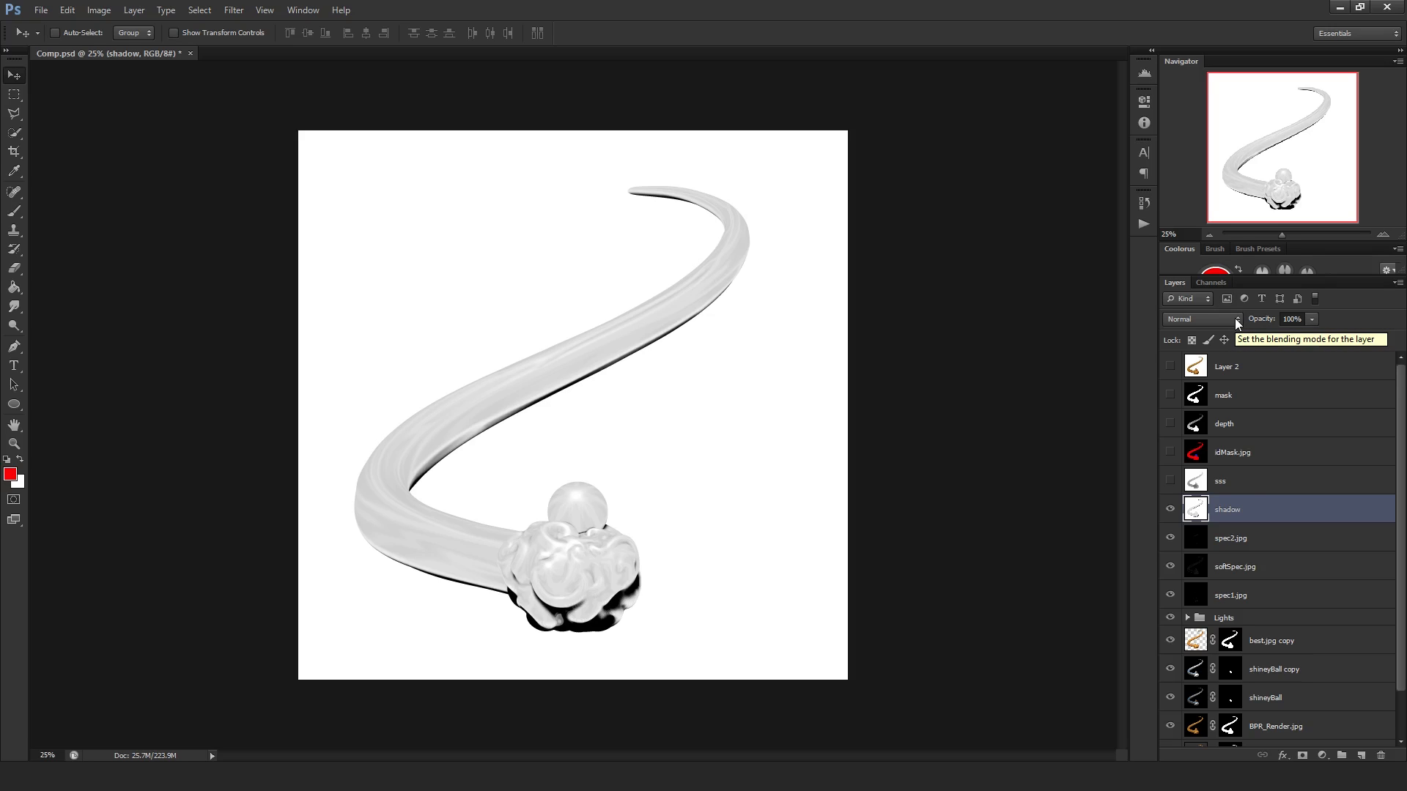
# - Try Darken on the shadow layer, set its blend mode to Multiply, and test lower opacity levels
pyautogui.click(1236, 321)
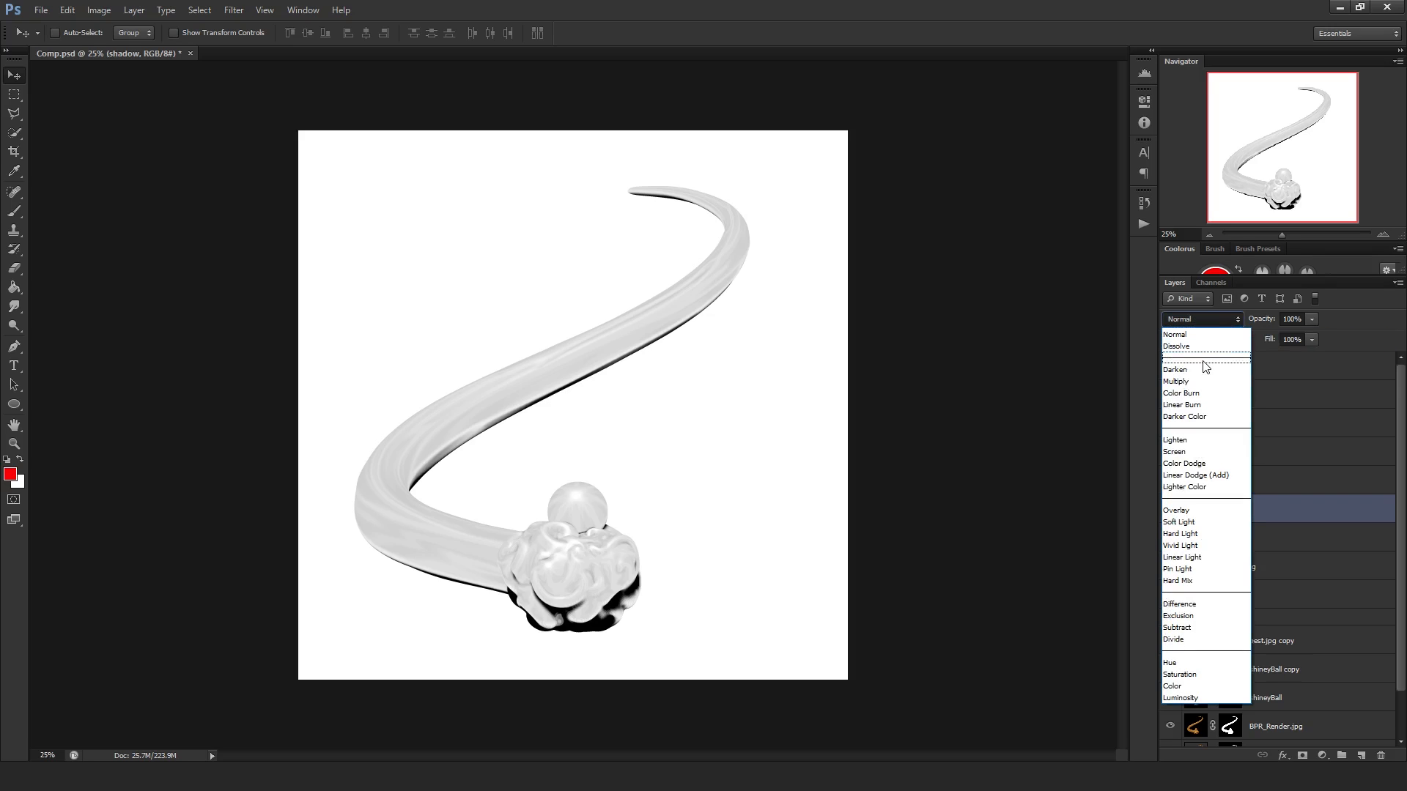
pyautogui.click(1208, 370)
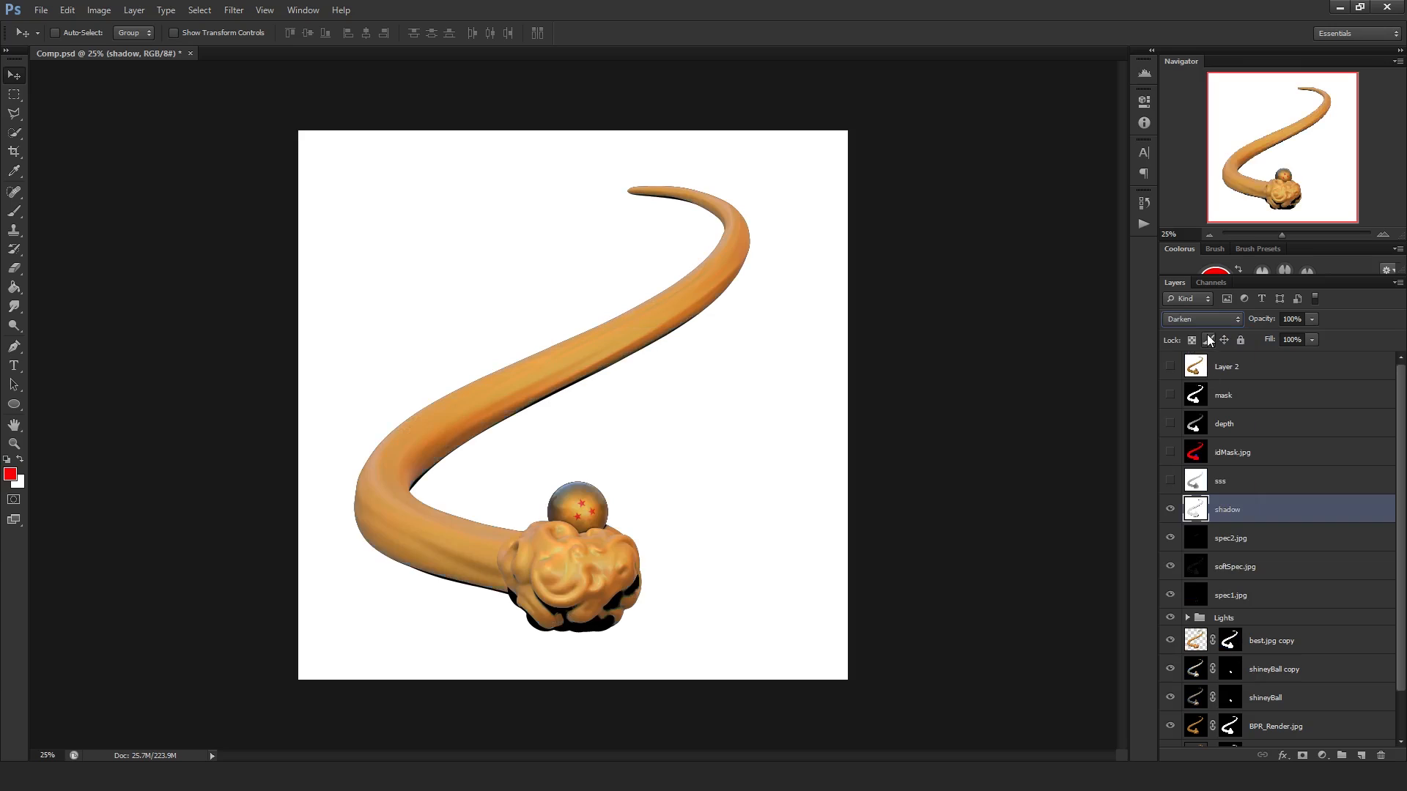
pyautogui.press('Down')
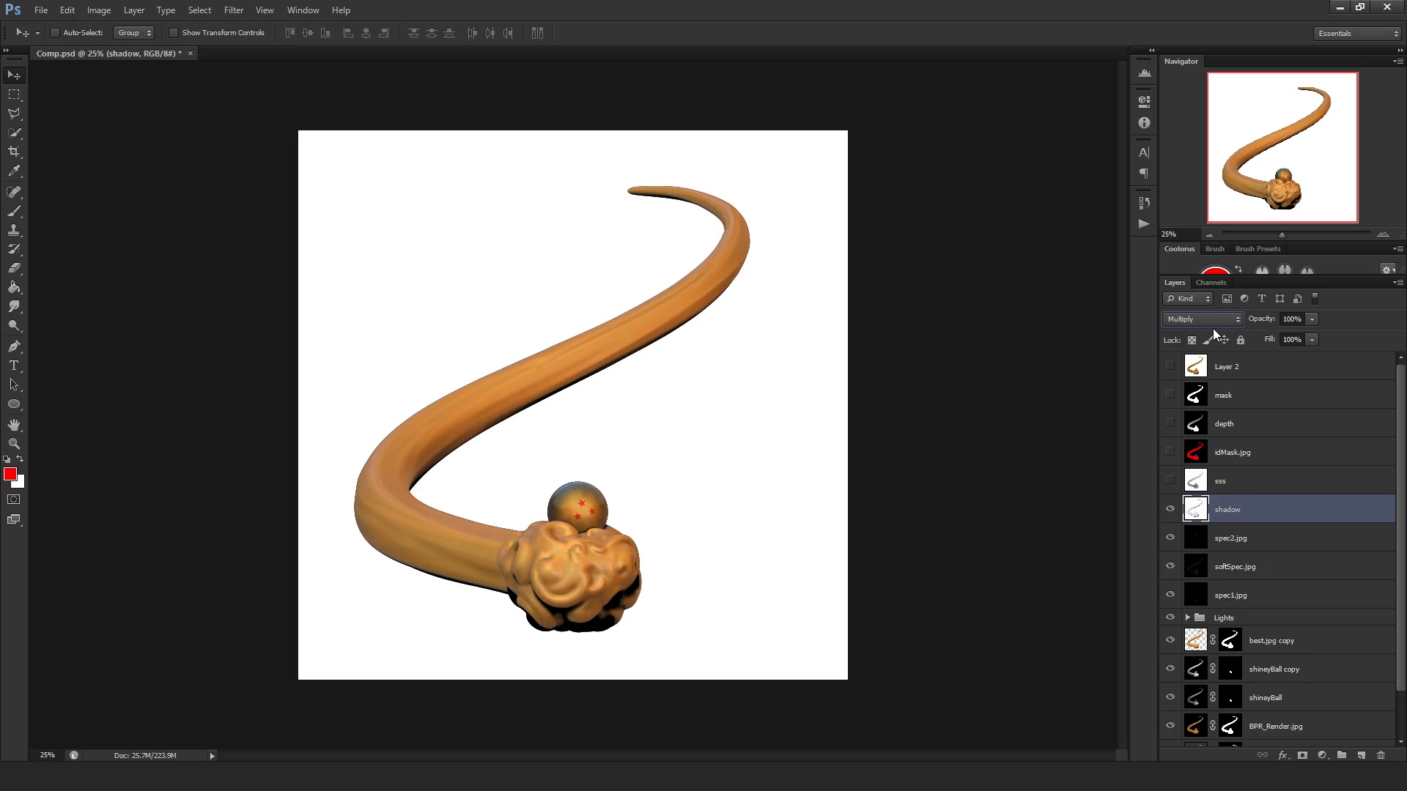
pyautogui.click(1212, 321)
pyautogui.click(1201, 382)
pyautogui.moveTo(1313, 325); pyautogui.dragTo(1114, 363)
pyautogui.moveTo(1220, 363); pyautogui.dragTo(1027, 354)
pyautogui.click(1277, 515)
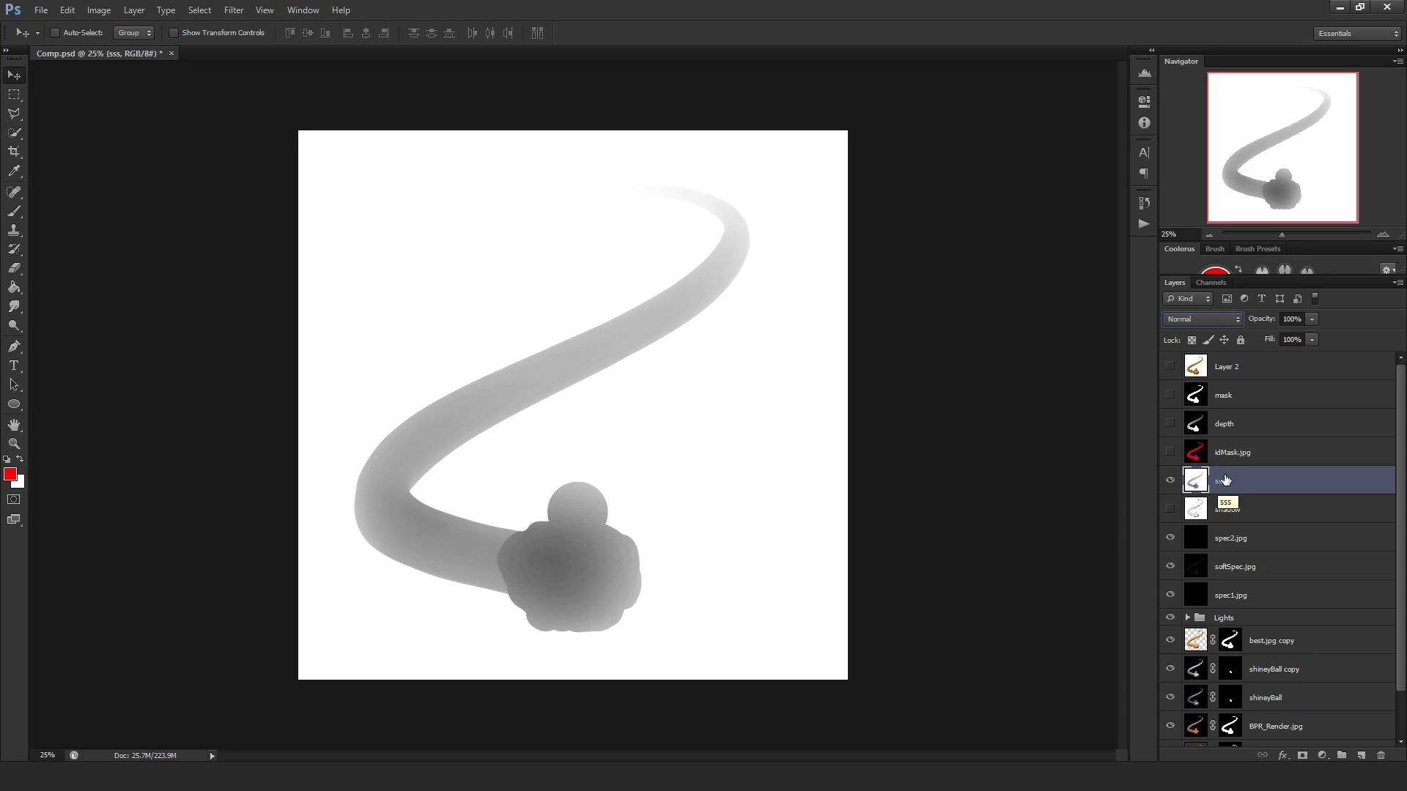
# - Invert the sss layer's colors and set its blend mode to Multiply
pyautogui.click(1239, 619)
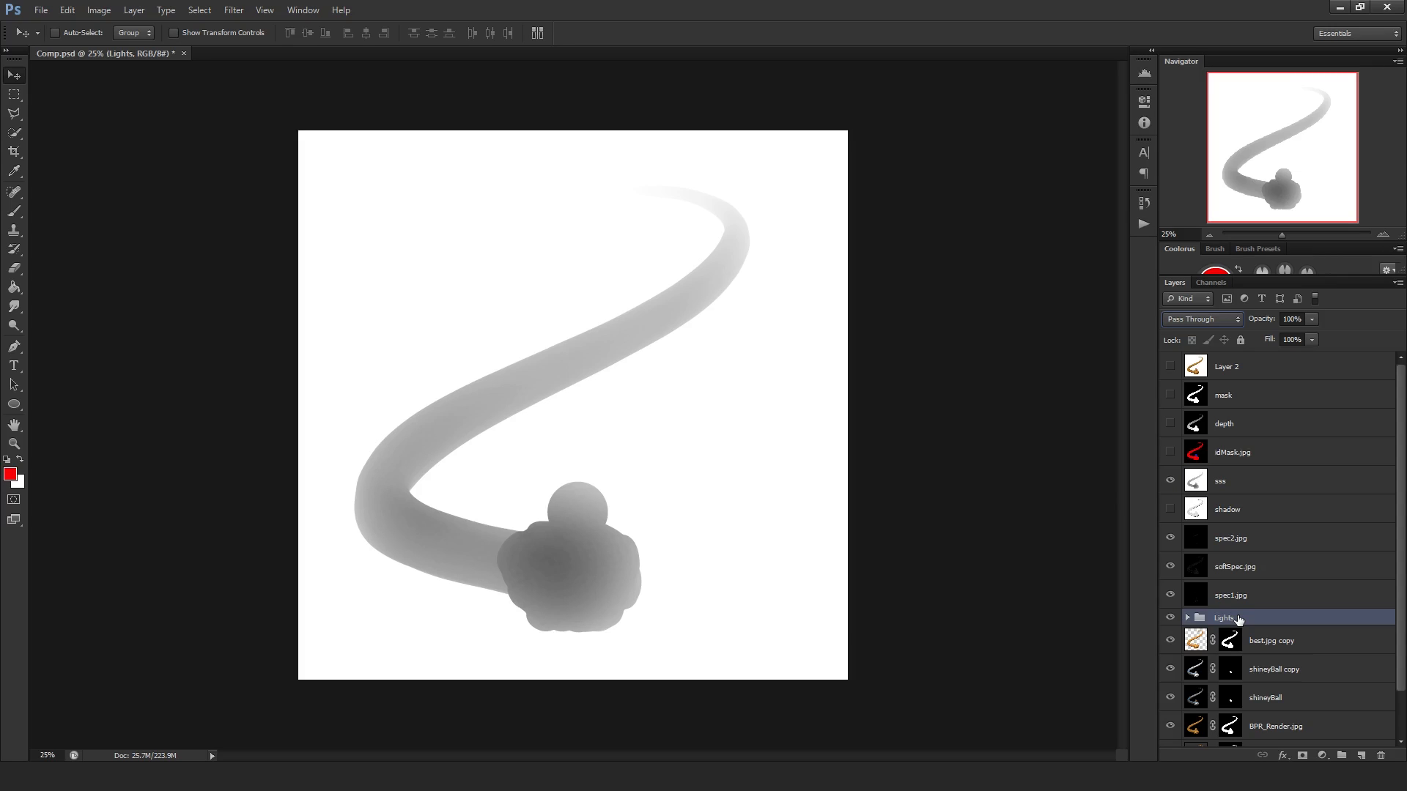
pyautogui.click(1237, 485)
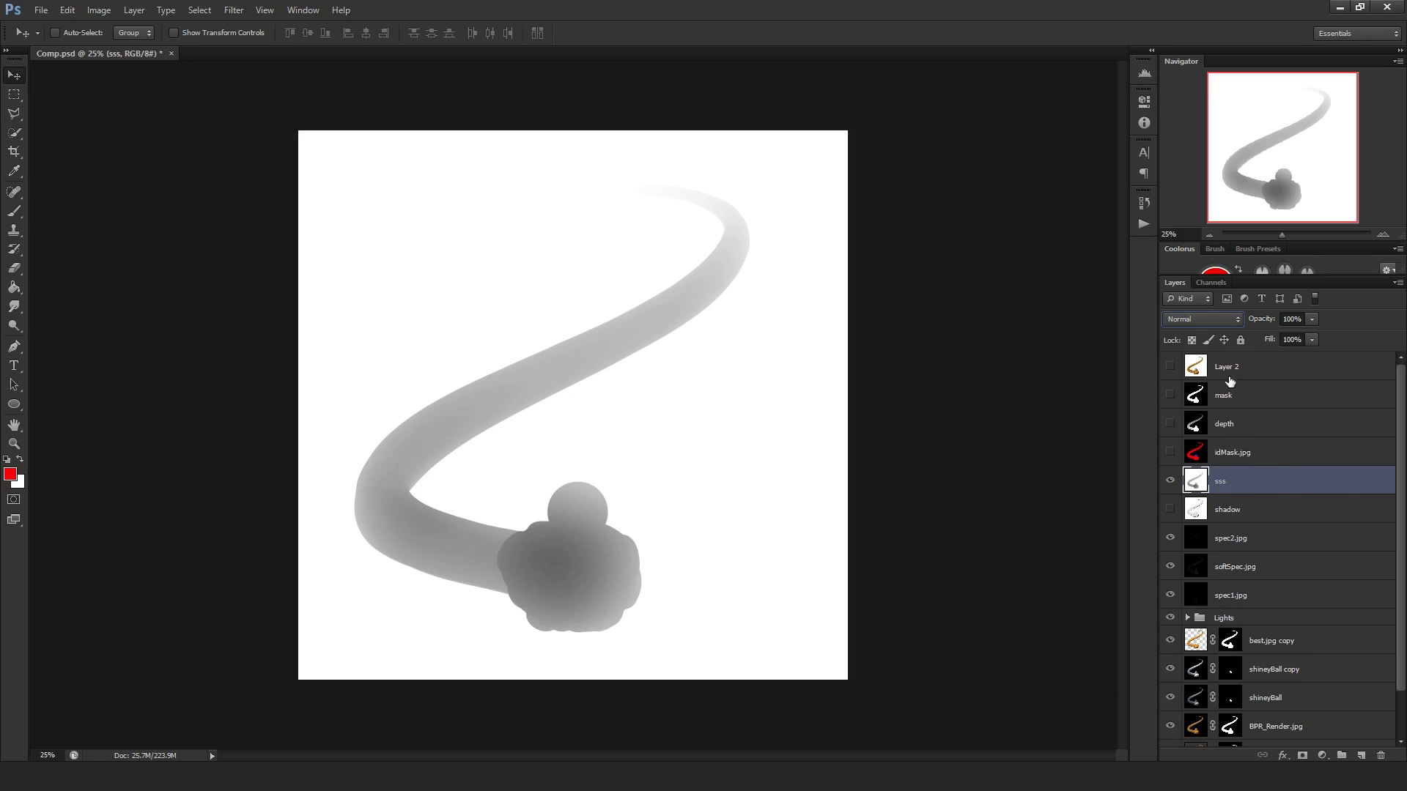
pyautogui.hotkey('ctrl', 'i')
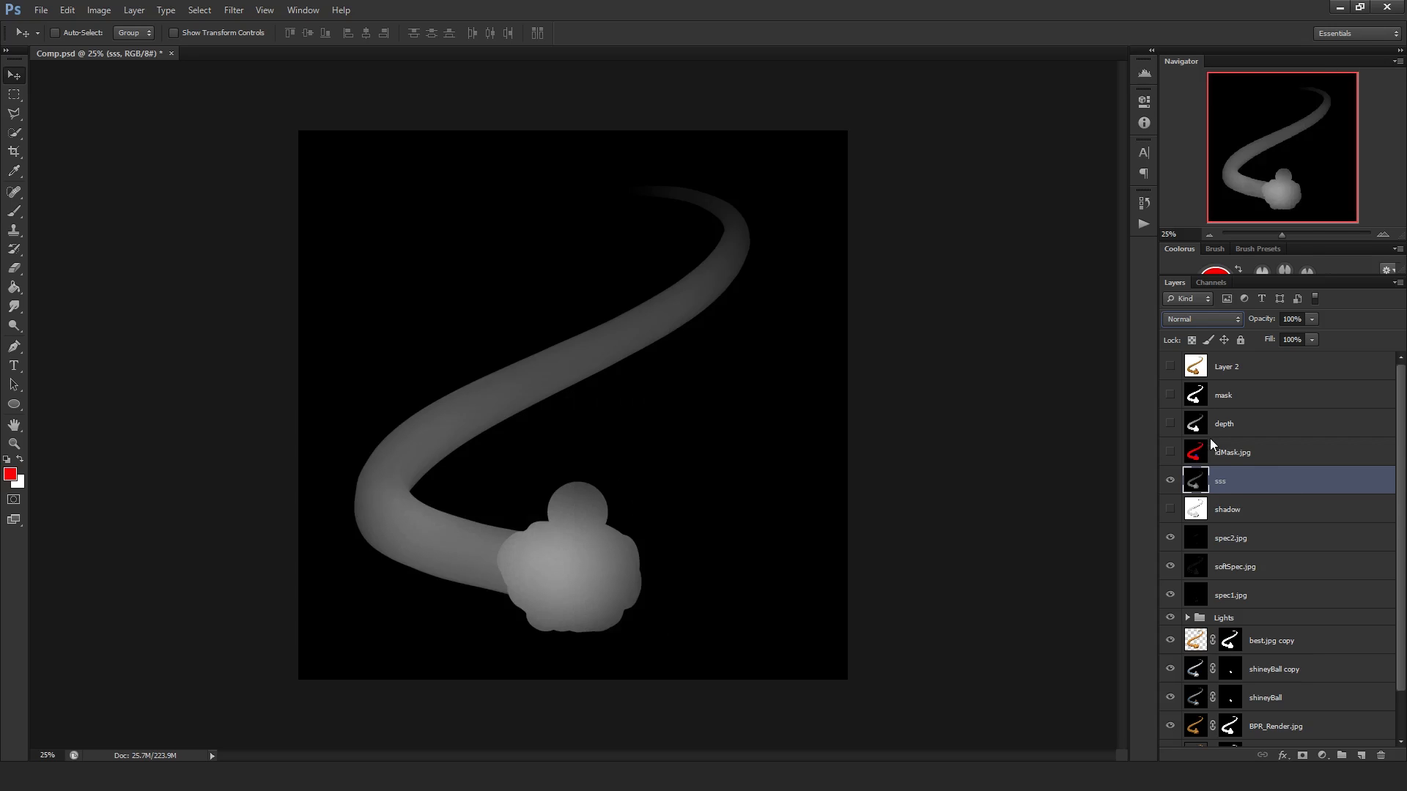
pyautogui.click(1201, 318)
pyautogui.click(1187, 381)
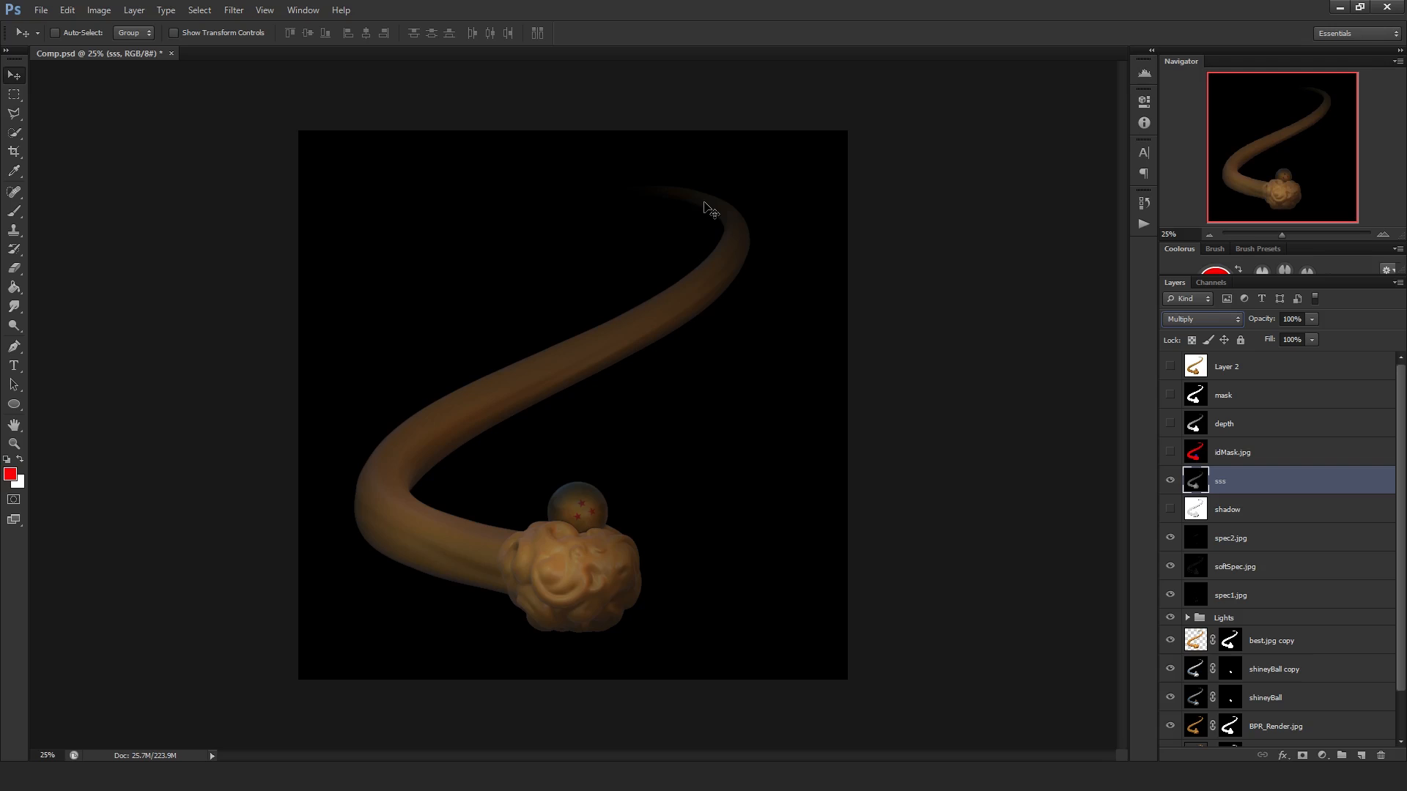
# - Compare the composite with and without the inverted sss layer and open its opacity setting
pyautogui.click(1166, 485)
pyautogui.click(1167, 484)
pyautogui.click(1312, 320)
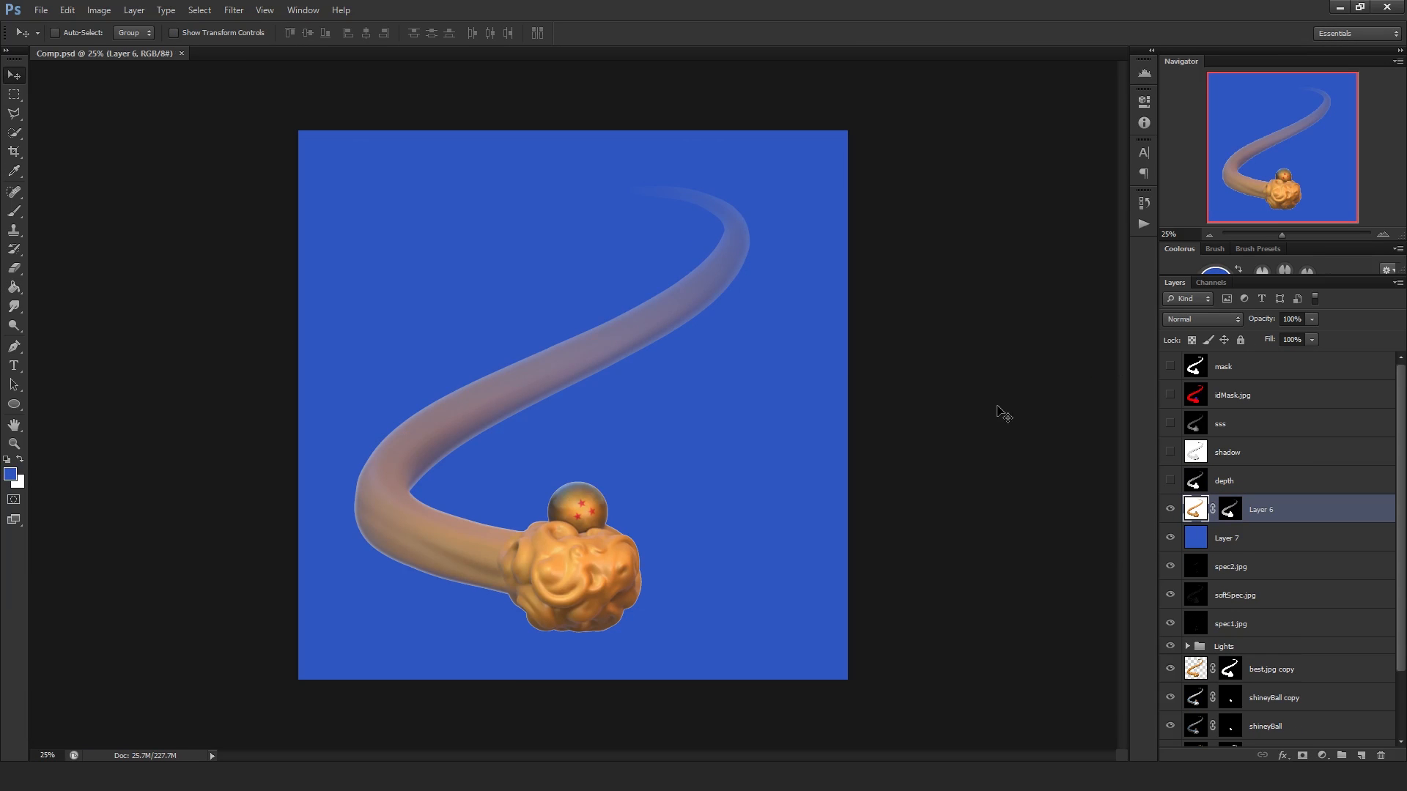
pyautogui.click(14, 307)
pyautogui.click(66, 305)
pyautogui.click(14, 307)
pyautogui.click(66, 337)
# - Paste a picture above the blue background Layer 7 and enlarge it with Free Transform
pyautogui.press('v')
pyautogui.click(1227, 538)
pyautogui.hotkey('ctrl', 'v')
pyautogui.hotkey('ctrl', 't')
pyautogui.moveTo(628, 446); pyautogui.dragTo(956, 692)
pyautogui.press('Return')
# - Filter the pasted picture, move its layer up in the stack and adjust its opacity
pyautogui.click(234, 10)
pyautogui.click(163, 260)
pyautogui.moveTo(1226, 566); pyautogui.dragTo(1227, 525)
pyautogui.click(1312, 320)
# - Adjust the hue and saturation of the background picture and merge it down
pyautogui.press('g')
pyautogui.hotkey('ctrl', 'u')
pyautogui.press('v')
pyautogui.hotkey('ctrl', 'e')
# - Touch up the background using a new layer and a rectangular selection near the canvas top, and save the document
pyautogui.click(1361, 755)
pyautogui.press('b')
pyautogui.rightClick(647, 241)
pyautogui.click(1261, 510)
pyautogui.press('m')
pyautogui.moveTo(368, 132); pyautogui.dragTo(572, 236)
pyautogui.hotkey('ctrl', 'd')
pyautogui.press('v')
pyautogui.hotkey('ctrl', 's')
# - Apply a Gaussian Blur of 44.2 pixels to Layer 7 copy and scale the layer beyond the canvas edges
pyautogui.click(1236, 539)
pyautogui.hotkey('ctrl', 'alt', 'f')
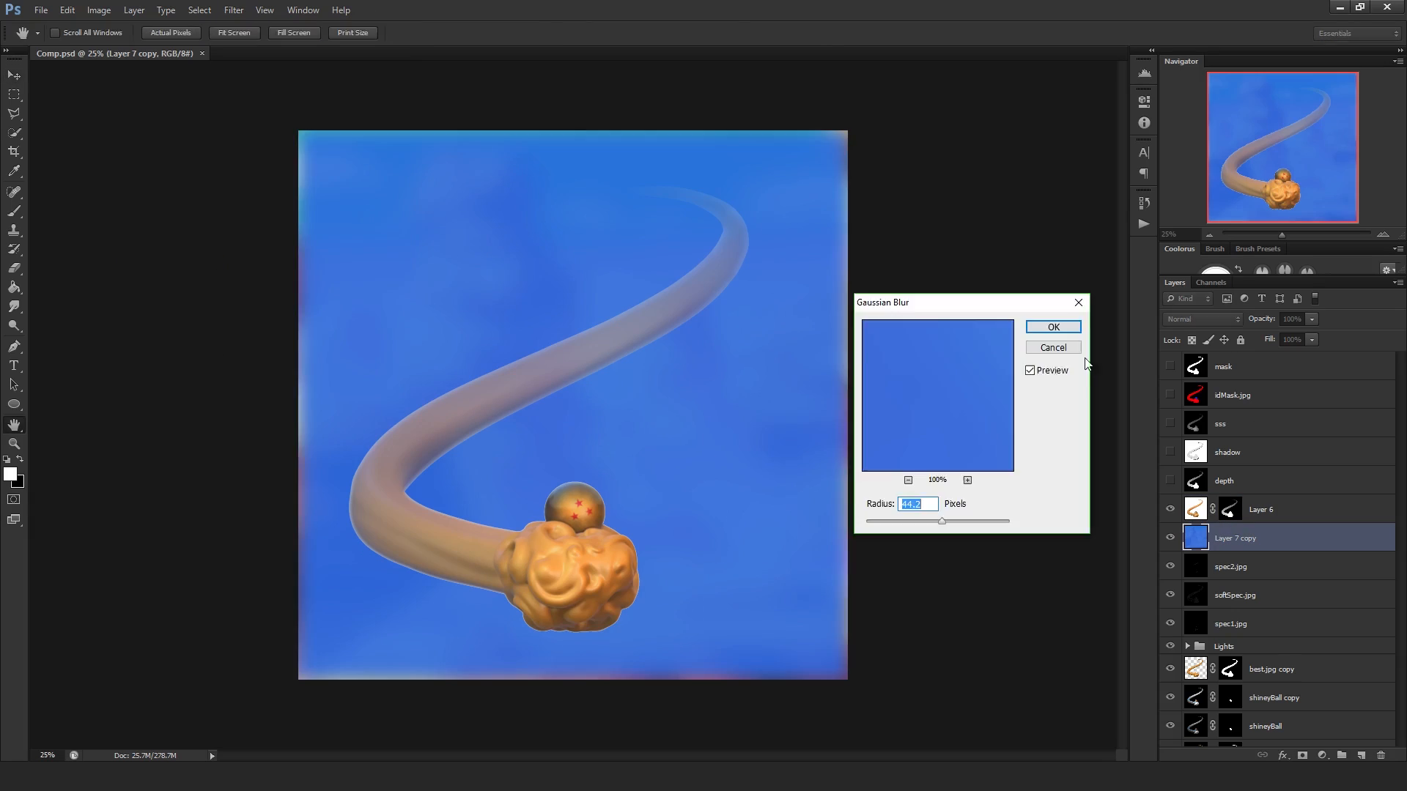
pyautogui.press('Return')
pyautogui.hotkey('ctrl', 't')
pyautogui.moveTo(848, 680); pyautogui.dragTo(1009, 734)
pyautogui.press('Return')
# - Delete Layer 6's mask, copy the entire depth pass, and add a mask to the depth layer
pyautogui.rightClick(1227, 514)
pyautogui.click(1261, 542)
pyautogui.click(1170, 481)
pyautogui.click(1225, 482)
pyautogui.hotkey('ctrl', 'a')
pyautogui.hotkey('ctrl', 'c')
pyautogui.click(1303, 755)
# - Hide the depth layer, add a mask to Layer 6 and paste the depth pass into it
pyautogui.click(1170, 480)
pyautogui.click(1262, 510)
pyautogui.click(1303, 756)
pyautogui.keyDown('alt'); pyautogui.click(1230, 509); pyautogui.keyUp('alt')
pyautogui.hotkey('ctrl', 'v')
pyautogui.keyDown('alt'); pyautogui.click(1233, 509); pyautogui.keyUp('alt')
# - Delete Layer 6's mask again and fill a selected strip along the depth pass's left edge with the Paint Bucket
pyautogui.rightClick(1231, 514)
pyautogui.click(1263, 541)
pyautogui.click(1170, 480)
pyautogui.click(1224, 481)
pyautogui.hotkey('ctrl', '+')
pyautogui.moveTo(332, 124); pyautogui.dragTo(293, 685)
pyautogui.press('g')
pyautogui.click(318, 373)
pyautogui.hotkey('ctrl', 'd')
# - Duplicate the depth-masked Layer 6 and stamp all visible layers into a new layer
pyautogui.press('b')
pyautogui.hotkey('ctrl', 'a')
pyautogui.click(1170, 480)
pyautogui.click(1303, 755)
pyautogui.hotkey('ctrl', 'j')
pyautogui.hotkey('ctrl', 'alt', 'shift', 'e')
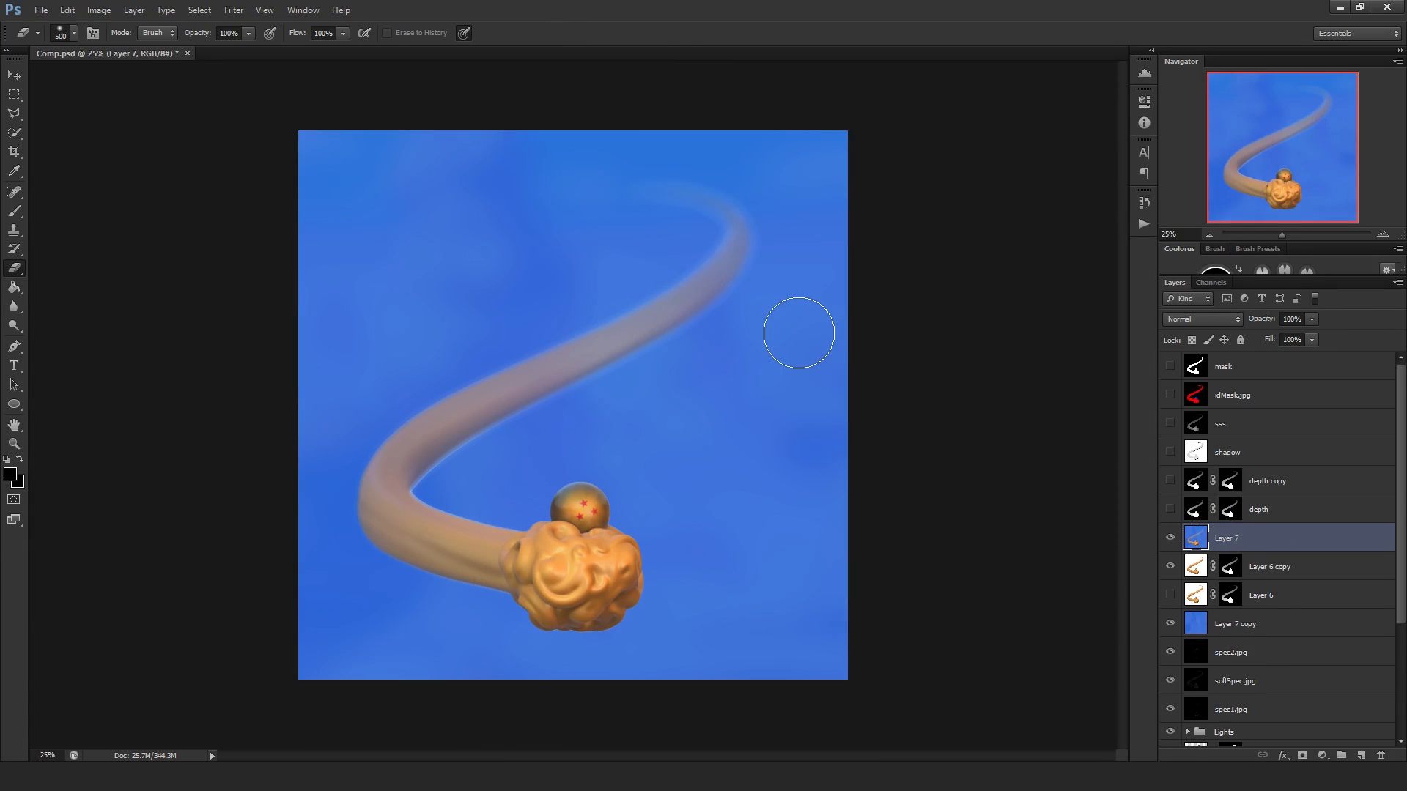
# - Draw a vertical black-to-white gradient on a new layer and paste it inverted into Layer 7's mask to fade the tail
pyautogui.click(1361, 755)
pyautogui.hotkey('shift', 'g')
pyautogui.press('d')
pyautogui.moveTo(584, 481); pyautogui.dragTo(584, 207)
pyautogui.click(1303, 756)
pyautogui.keyDown('alt'); pyautogui.click(1230, 566); pyautogui.keyUp('alt')
pyautogui.hotkey('ctrl', 'v')
pyautogui.hotkey('ctrl', 'i')
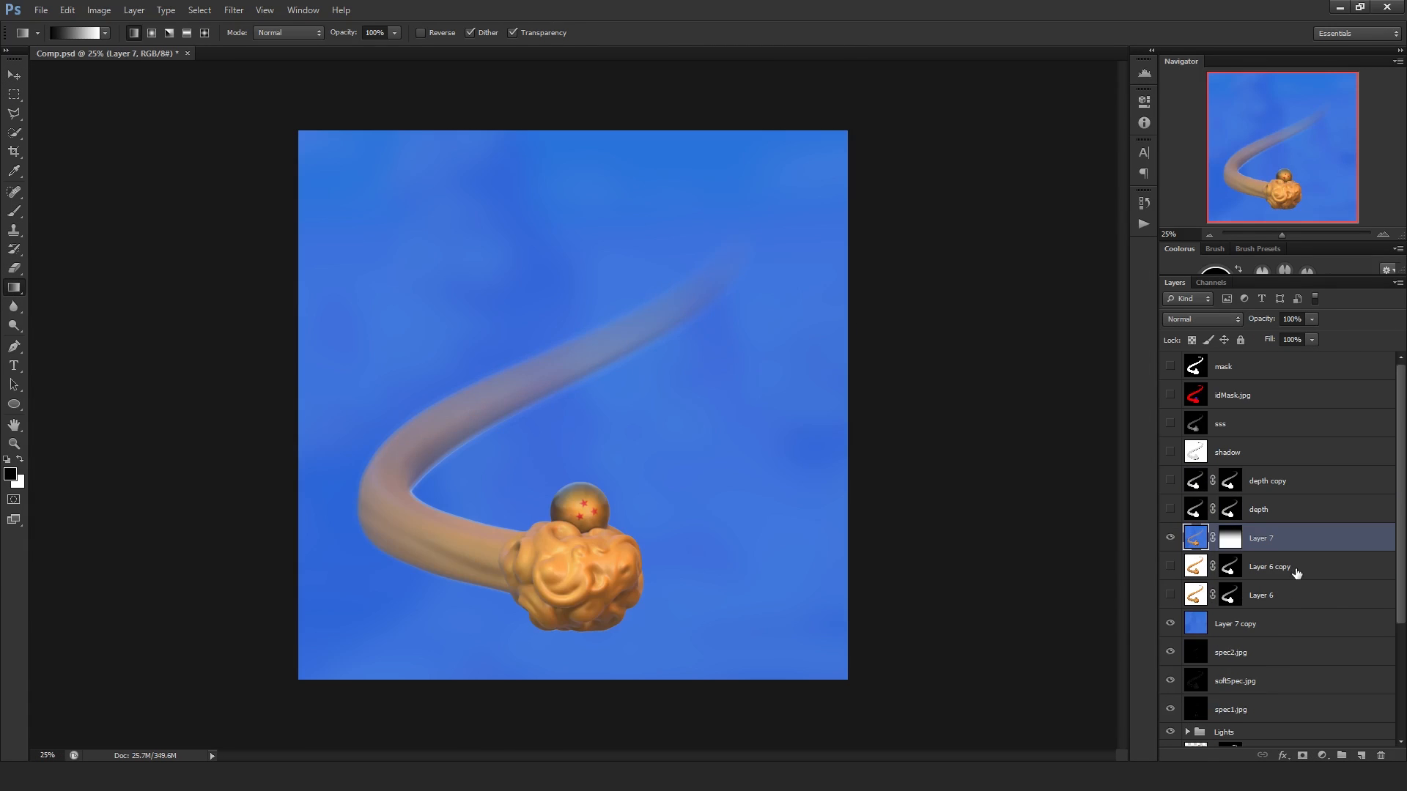
# - Stamp the visible layers into a new layer and mask it with a pasted copy of the depth pass
pyautogui.press('v')
pyautogui.hotkey('ctrl', 'alt', 'shift', 'e')
pyautogui.click(1170, 508)
pyautogui.hotkey('ctrl', 'a')
pyautogui.click(1303, 756)
pyautogui.hotkey('ctrl', 'v')
pyautogui.click(1170, 509)
pyautogui.click(1171, 566)
# - Crop the canvas closer around the nimbus model
pyautogui.press('c')
pyautogui.moveTo(845, 133); pyautogui.dragTo(740, 239)
pyautogui.moveTo(793, 624); pyautogui.dragTo(772, 604)
pyautogui.moveTo(364, 615); pyautogui.dragTo(377, 603)
pyautogui.press('Return')
pyautogui.hotkey('ctrl', '+')
pyautogui.press('v')
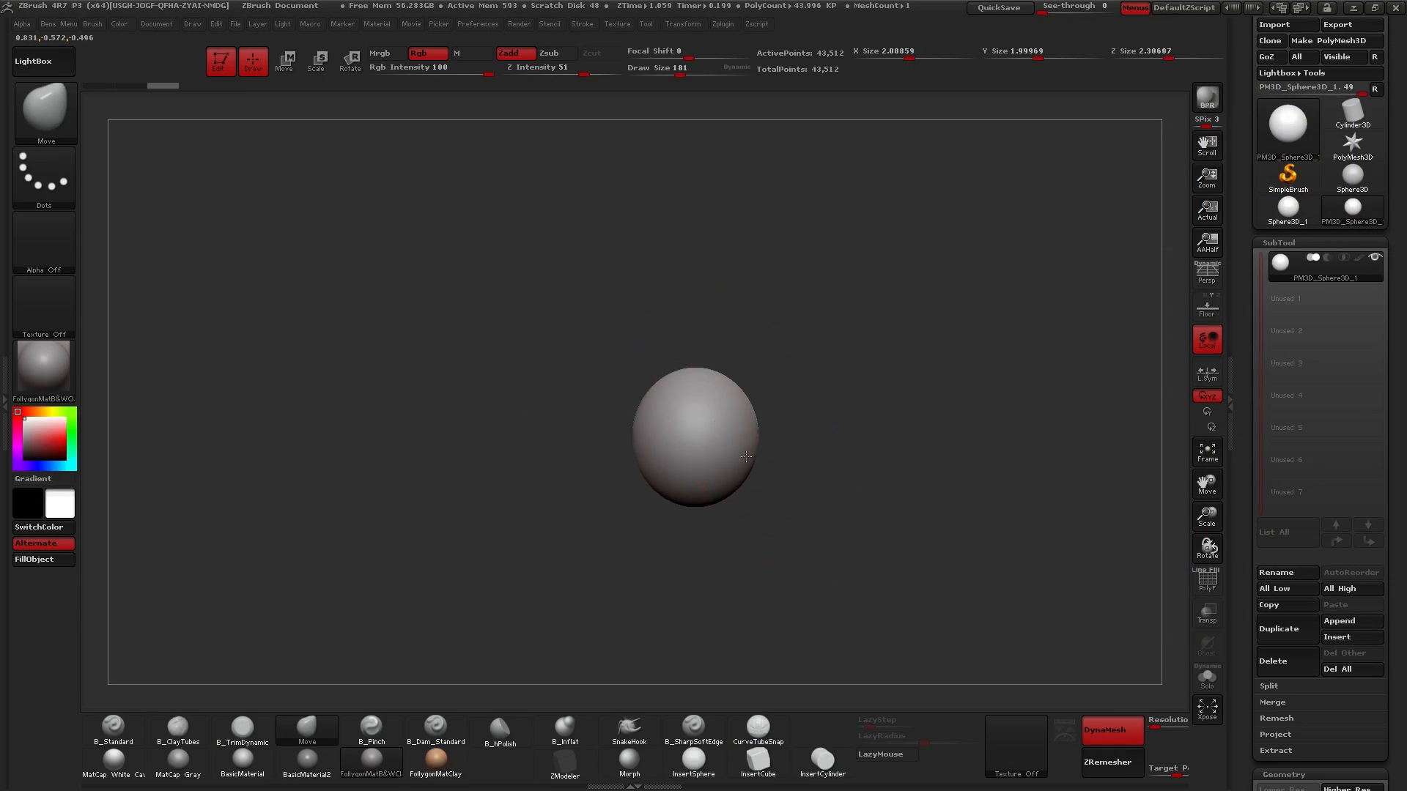
# - Switch to ZBrush, reshape the sphere with the Move brush and duplicate its subtool
pyautogui.moveTo(727, 497); pyautogui.dragTo(757, 399)
pyautogui.click(1288, 629)
# - Choose the CurveTubeSnap brush, show the stroke's curve modifiers, and try drawing a tube upward from the sphere, undoing the last stroke
pyautogui.click(758, 730)
pyautogui.click(5, 403)
pyautogui.moveTo(886, 546); pyautogui.dragTo(911, 308)
pyautogui.hotkey('ctrl', 'z')
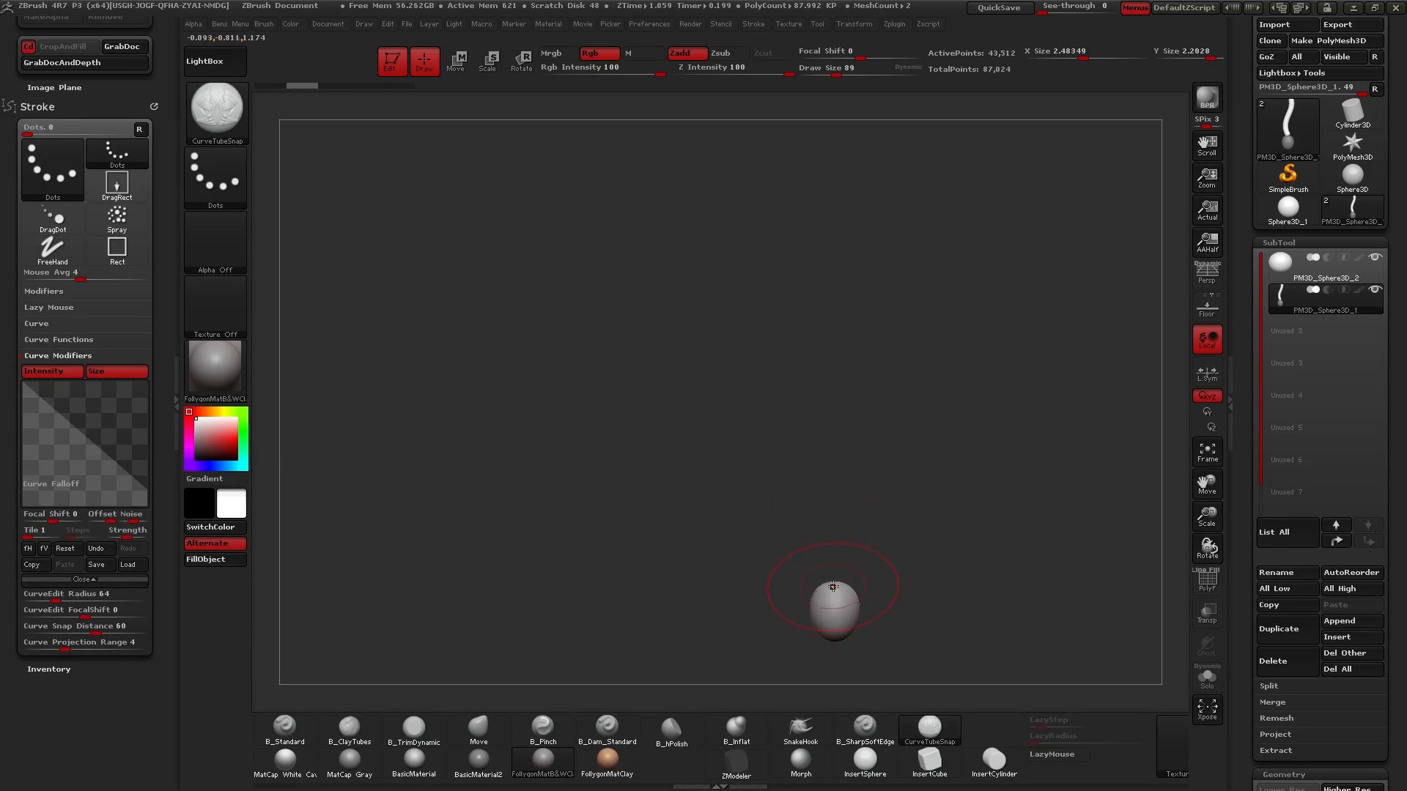
# - Draw a curved tube out from the sphere with CurveTubeSnap, then reshape it with the Move brush and rotate it
pyautogui.moveTo(834, 587); pyautogui.dragTo(359, 607)
pyautogui.click(479, 730)
pyautogui.press('r')
pyautogui.moveTo(656, 411); pyautogui.dragTo(811, 411)
pyautogui.press('q')
pyautogui.moveTo(910, 385); pyautogui.dragTo(795, 371)
pyautogui.moveTo(879, 513); pyautogui.dragTo(975, 469)
pyautogui.press('space')
pyautogui.moveTo(469, 469); pyautogui.dragTo(370, 472)
# - Run ZRemesher on the tube mesh, check its topology with polyframe display, and rotate the piece
pyautogui.click(176, 403)
pyautogui.click(1113, 763)
pyautogui.hotkey('shift', 'f')
pyautogui.moveTo(674, 245); pyautogui.dragTo(288, 348)
pyautogui.press('r')
pyautogui.moveTo(967, 552); pyautogui.dragTo(1174, 553)
pyautogui.press('q')
pyautogui.hotkey('shift', 'f')
# - Subdivide the mesh three times and build up its form with the B_ClayTubes brush
pyautogui.moveTo(843, 455); pyautogui.dragTo(804, 416)
pyautogui.moveTo(916, 513); pyautogui.dragTo(833, 453)
pyautogui.hotkey('ctrl', 'd')
pyautogui.hotkey('ctrl', 'd')
pyautogui.moveTo(704, 308); pyautogui.dragTo(622, 301)
pyautogui.click(178, 731)
pyautogui.hotkey('ctrl', 'd')
pyautogui.moveTo(811, 431); pyautogui.dragTo(777, 417)
pyautogui.moveTo(916, 469)
pyautogui.mouseDown()
pyautogui.moveTo(847, 518)
pyautogui.moveTo(848, 559)
pyautogui.mouseUp()
pyautogui.moveTo(806, 345); pyautogui.dragTo(857, 375)
# - Reshape the cloud mesh with the Move brush, then rebuild it with DynaMesh and ZRemesher
pyautogui.click(306, 730)
pyautogui.moveTo(856, 513)
pyautogui.mouseDown()
pyautogui.moveTo(638, 513)
pyautogui.moveTo(650, 464)
pyautogui.mouseUp()
pyautogui.press('space')
pyautogui.moveTo(650, 549); pyautogui.dragTo(623, 506)
pyautogui.moveTo(806, 550); pyautogui.dragTo(953, 550)
pyautogui.click(1112, 731)
pyautogui.click(1113, 763)
# - Reposition the small spiral puff beside the cloud head and make the PM3D_Sphere3D_8 subtool active
pyautogui.press('p')
pyautogui.moveTo(595, 487); pyautogui.dragTo(745, 489)
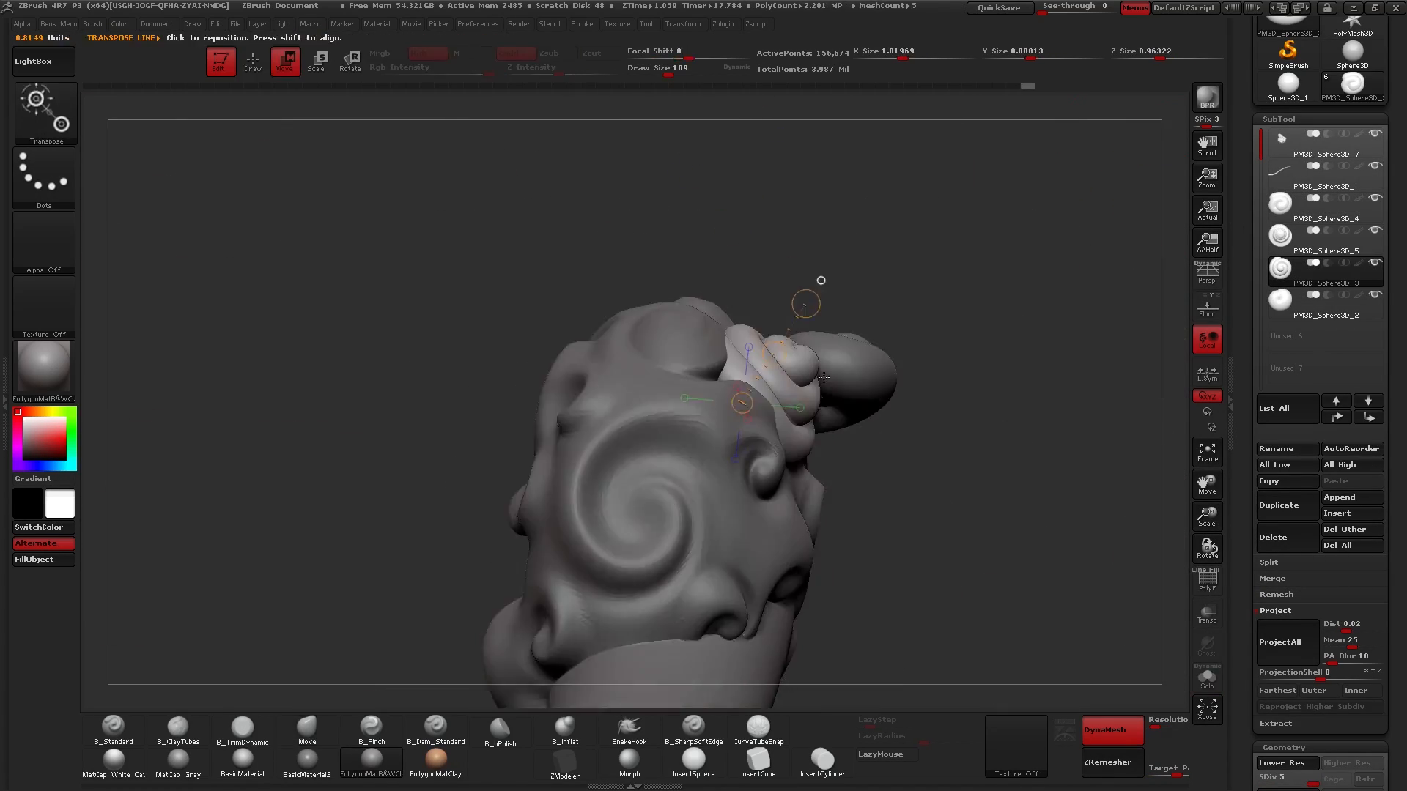
pyautogui.press('q')
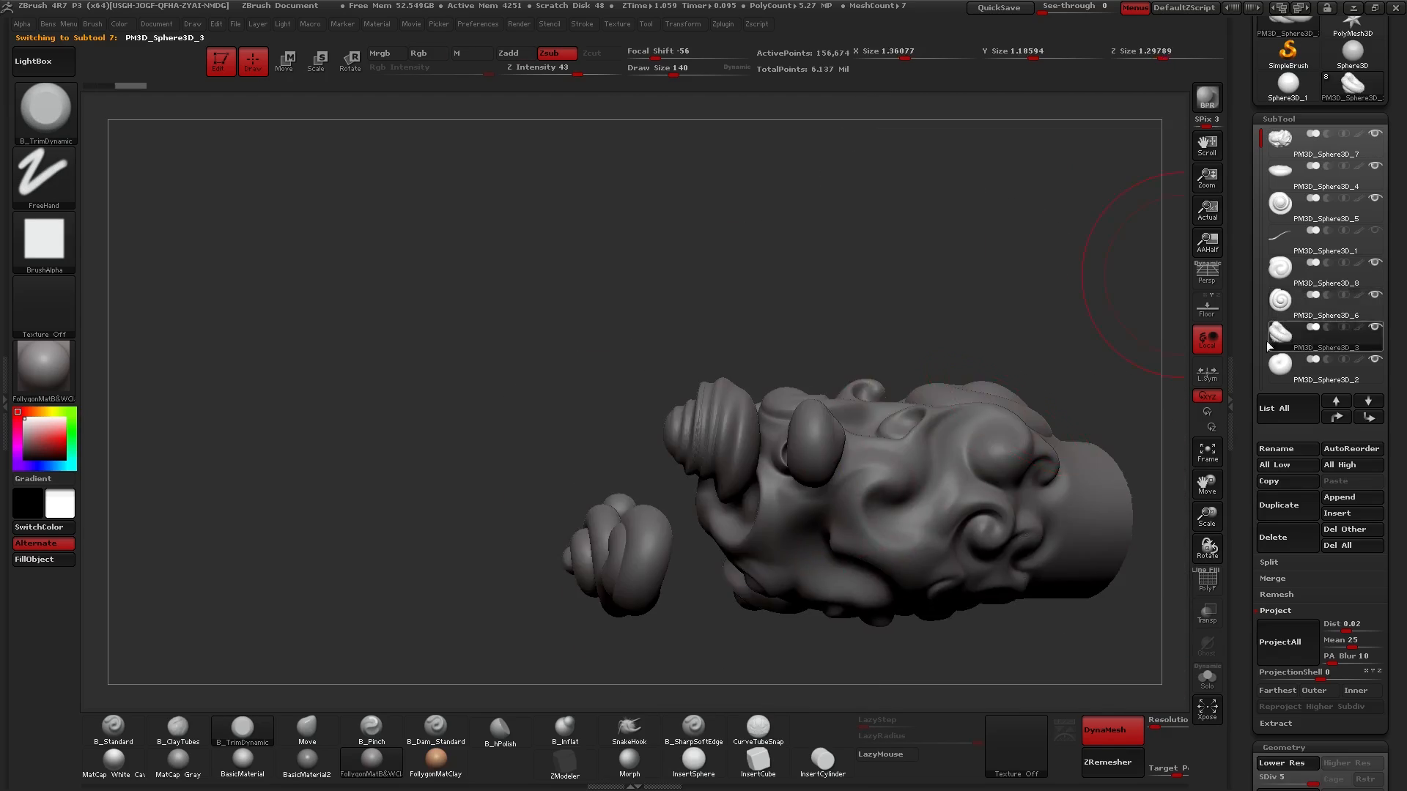
pyautogui.click(1287, 280)
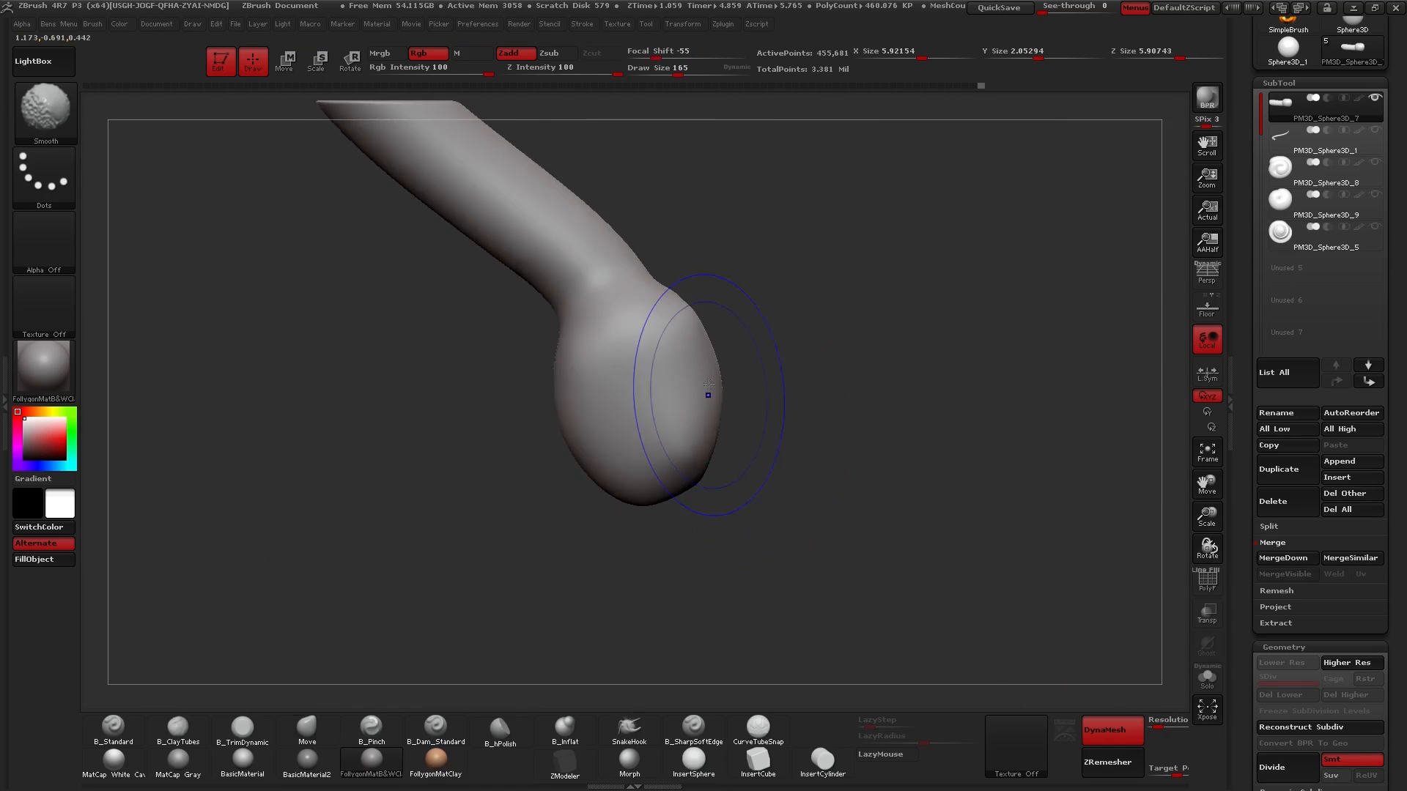
# - Smooth the bulb at the tube's end and sculpt the first large swirls on it with the Spiral brush
pyautogui.moveTo(634, 440)
pyautogui.mouseDown()
pyautogui.moveTo(635, 396)
pyautogui.moveTo(649, 412)
pyautogui.mouseUp()
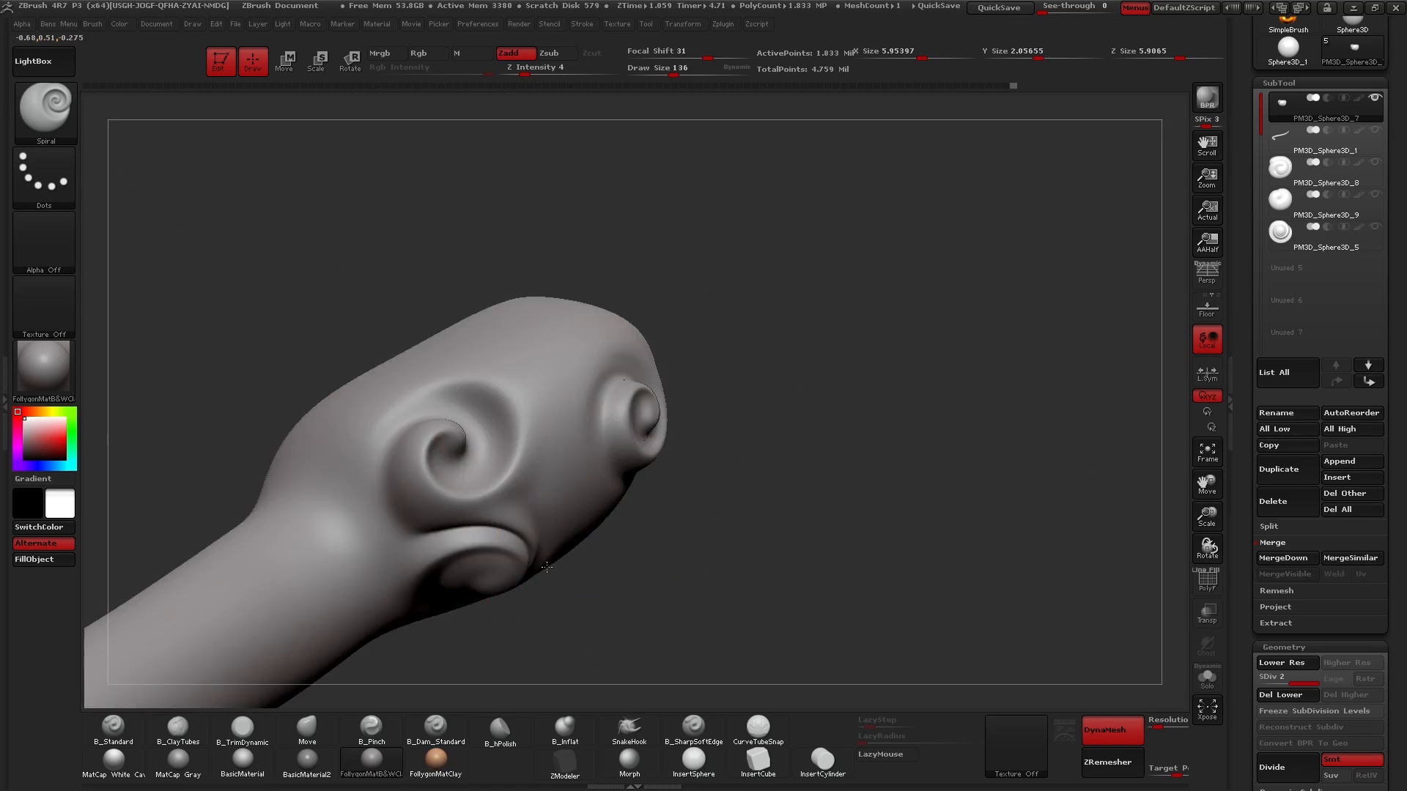
pyautogui.press('space')
pyautogui.moveTo(597, 463)
pyautogui.mouseDown()
pyautogui.moveTo(609, 464)
pyautogui.moveTo(544, 412)
pyautogui.mouseUp()
pyautogui.press('space')
pyautogui.moveTo(702, 376); pyautogui.dragTo(707, 377)
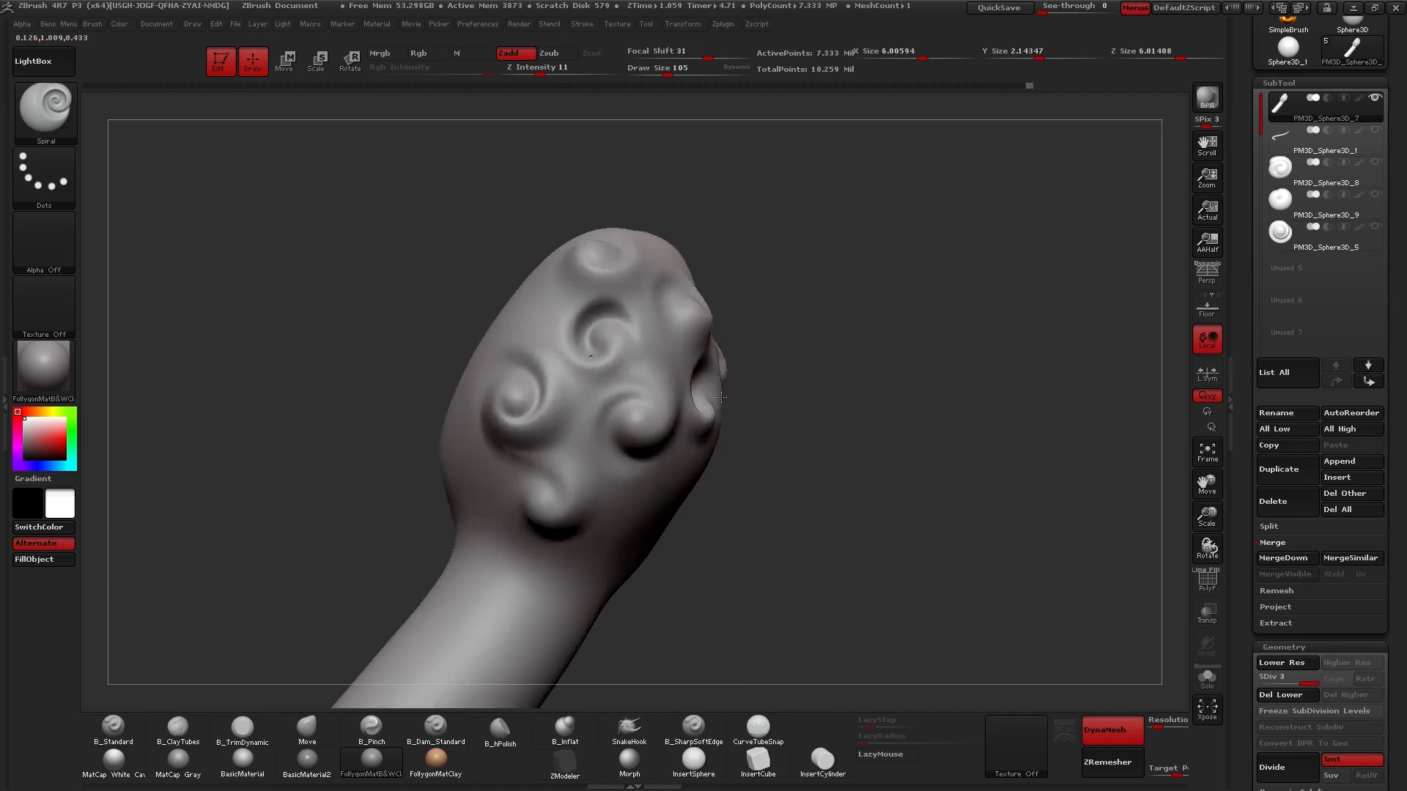
# - Cover the rest of the bulb with overlapping swirls using the Spiral brush at varying sizes and intensities
pyautogui.moveTo(650, 356)
pyautogui.mouseDown()
pyautogui.moveTo(620, 380)
pyautogui.moveTo(739, 474)
pyautogui.mouseUp()
pyautogui.moveTo(604, 419)
pyautogui.mouseDown()
pyautogui.moveTo(623, 410)
pyautogui.moveTo(591, 394)
pyautogui.moveTo(592, 329)
pyautogui.moveTo(645, 393)
pyautogui.moveTo(574, 386)
pyautogui.moveTo(725, 408)
pyautogui.moveTo(568, 434)
pyautogui.moveTo(663, 370)
pyautogui.moveTo(619, 461)
pyautogui.moveTo(622, 439)
pyautogui.mouseUp()
pyautogui.press('space')
pyautogui.moveTo(589, 483); pyautogui.dragTo(590, 527)
pyautogui.moveTo(843, 411)
pyautogui.mouseDown()
pyautogui.moveTo(806, 352)
pyautogui.moveTo(719, 320)
pyautogui.mouseUp()
pyautogui.moveTo(480, 448)
pyautogui.mouseDown()
pyautogui.moveTo(488, 462)
pyautogui.moveTo(545, 359)
pyautogui.moveTo(352, 410)
pyautogui.moveTo(644, 384)
pyautogui.moveTo(770, 393)
pyautogui.mouseUp()
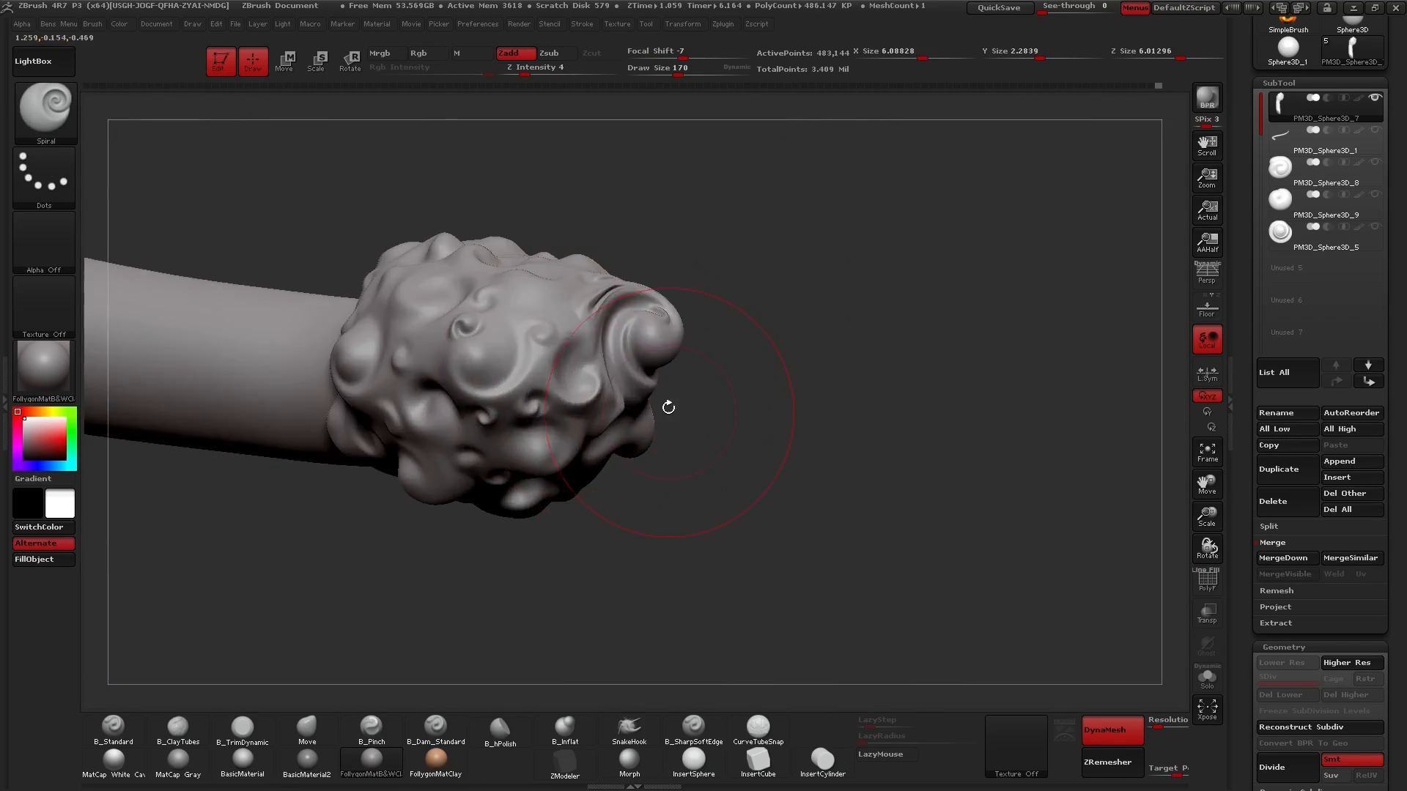
# - Add deeper curls around the cloud head with the Spiral brush, working on the PM3D_Sphere3D_7 subtool and the merged head
pyautogui.moveTo(571, 395)
pyautogui.mouseDown()
pyautogui.moveTo(557, 264)
pyautogui.moveTo(637, 306)
pyautogui.moveTo(555, 477)
pyautogui.moveTo(533, 440)
pyautogui.moveTo(579, 484)
pyautogui.mouseUp()
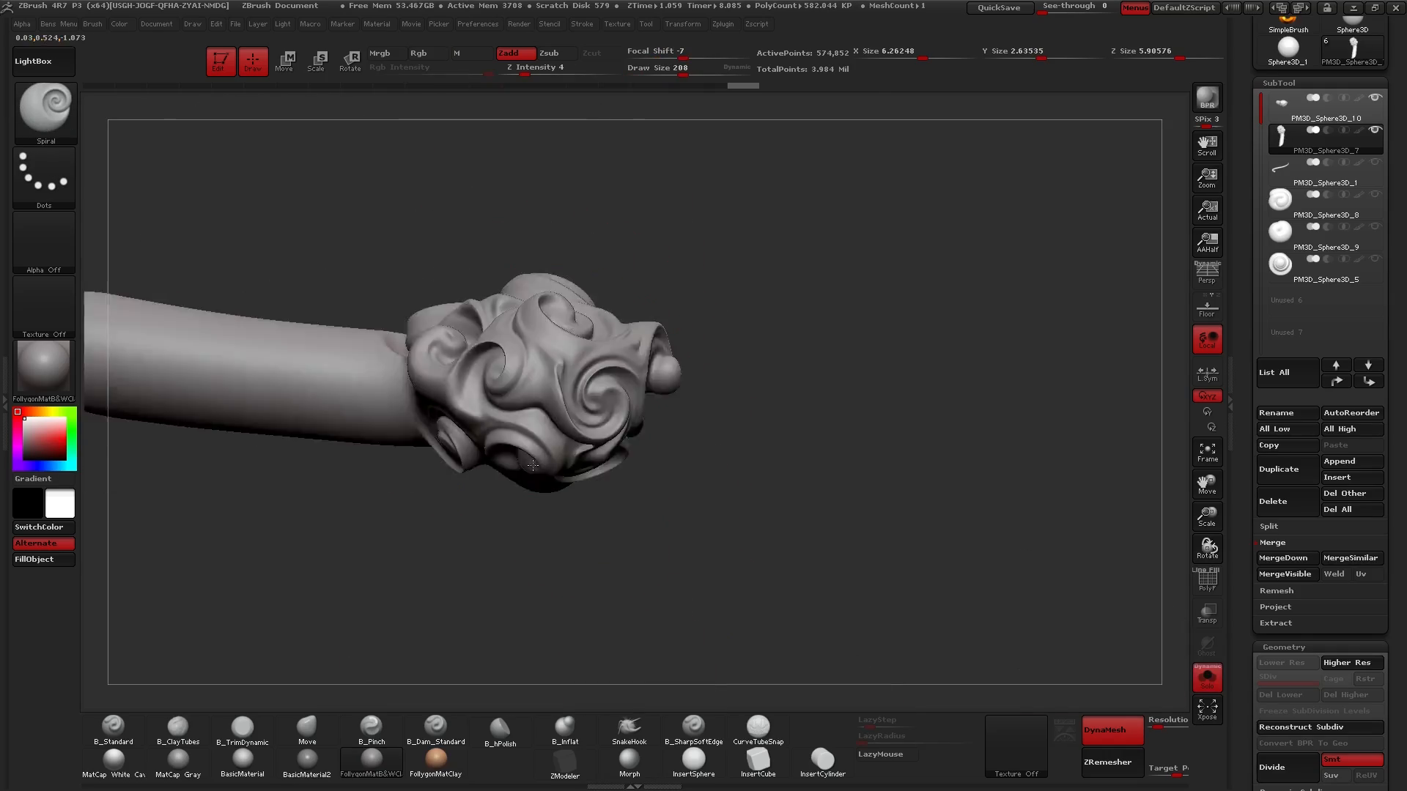
pyautogui.click(1282, 129)
pyautogui.moveTo(645, 169)
pyautogui.mouseDown()
pyautogui.moveTo(630, 440)
pyautogui.moveTo(602, 401)
pyautogui.moveTo(345, 359)
pyautogui.moveTo(637, 469)
pyautogui.moveTo(666, 429)
pyautogui.mouseUp()
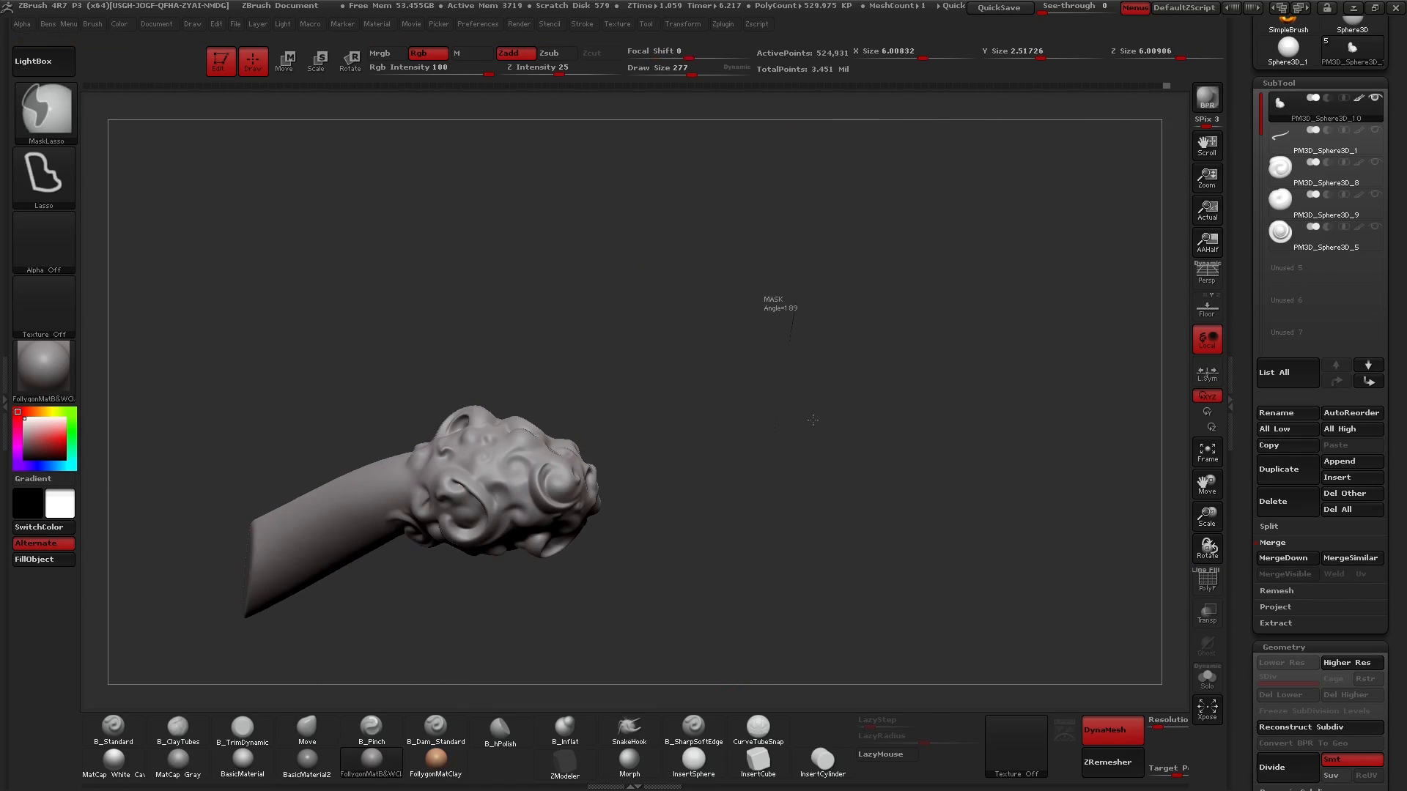
pyautogui.moveTo(690, 273)
pyautogui.mouseDown()
pyautogui.moveTo(606, 465)
pyautogui.moveTo(622, 477)
pyautogui.moveTo(586, 411)
pyautogui.moveTo(680, 437)
pyautogui.mouseUp()
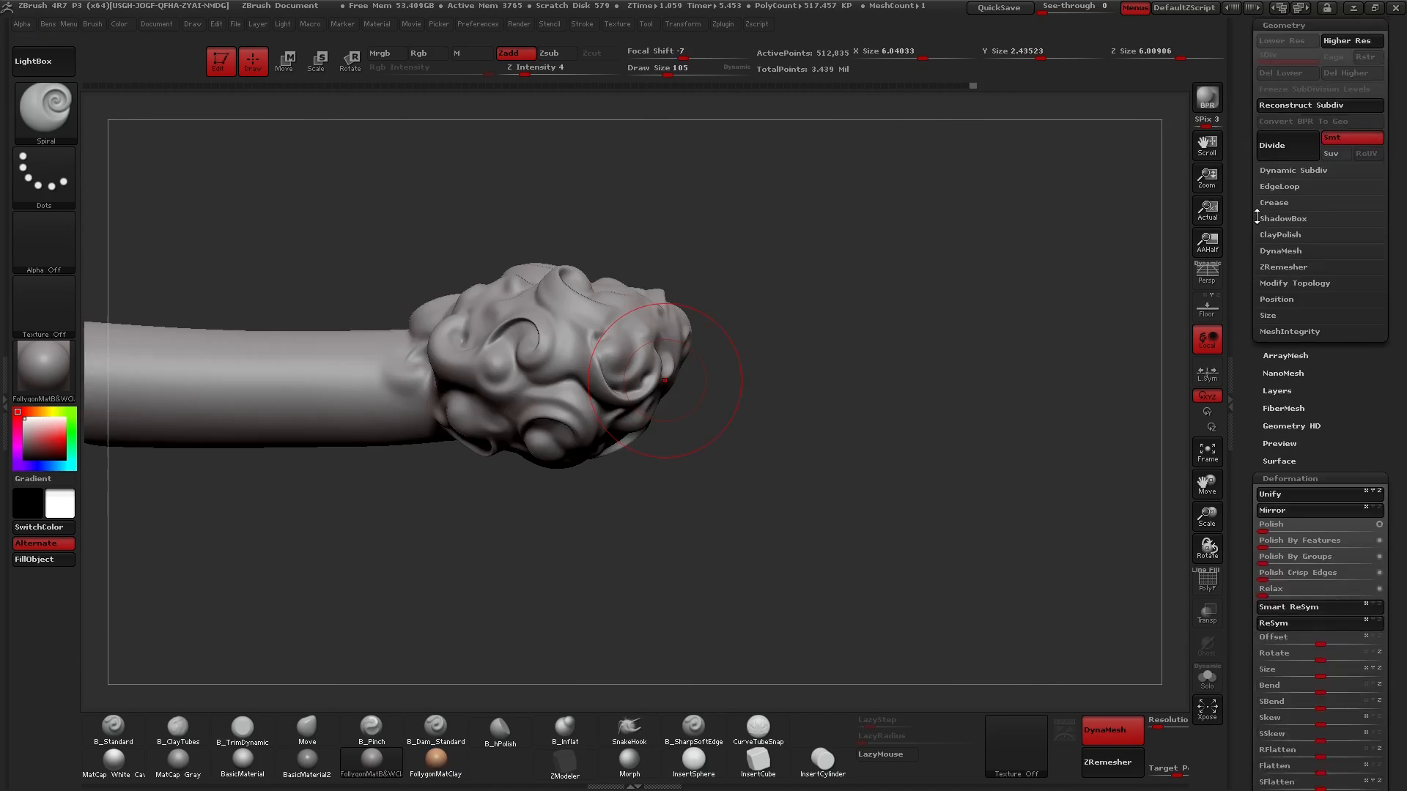
pyautogui.moveTo(472, 462)
pyautogui.mouseDown()
pyautogui.moveTo(744, 477)
pyautogui.moveTo(816, 355)
pyautogui.moveTo(864, 411)
pyautogui.moveTo(660, 469)
pyautogui.mouseUp()
pyautogui.keyDown('alt'); pyautogui.click(602, 533); pyautogui.keyUp('alt')
pyautogui.keyDown('alt'); pyautogui.click(604, 587); pyautogui.keyUp('alt')
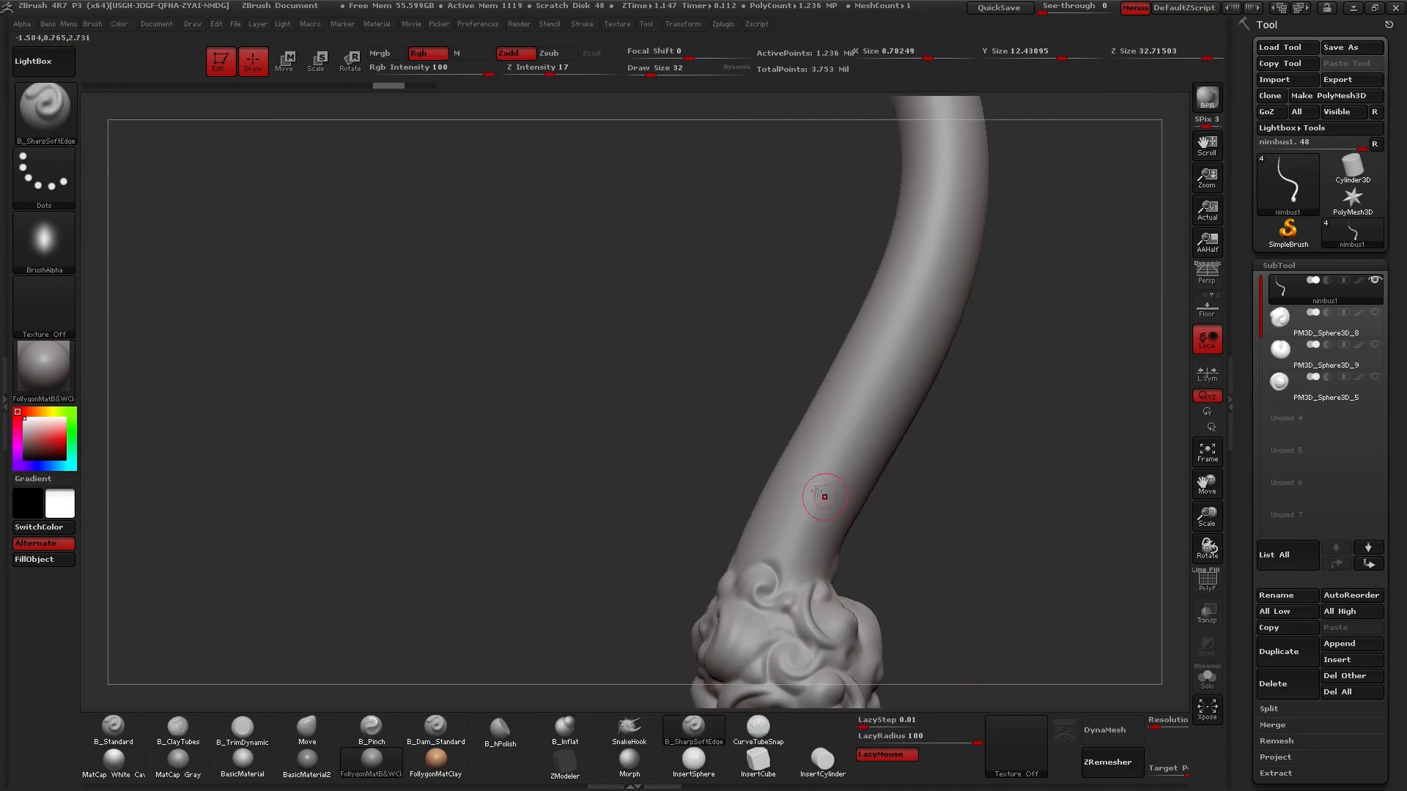
# - Turn off Rgb and carve lengthwise grooves along the nimbus tail with B_SharpSoftEdge in Zsub, Z Intensity 8 and Draw Size 50
pyautogui.click(428, 53)
pyautogui.press('space')
pyautogui.moveTo(739, 563); pyautogui.dragTo(776, 366)
pyautogui.moveTo(865, 410); pyautogui.dragTo(762, 440)
pyautogui.moveTo(843, 469)
pyautogui.mouseDown()
pyautogui.moveTo(697, 503)
pyautogui.moveTo(737, 322)
pyautogui.mouseUp()
pyautogui.moveTo(791, 440)
pyautogui.mouseDown()
pyautogui.moveTo(686, 459)
pyautogui.moveTo(798, 604)
pyautogui.moveTo(841, 512)
pyautogui.moveTo(763, 587)
pyautogui.moveTo(742, 529)
pyautogui.mouseUp()
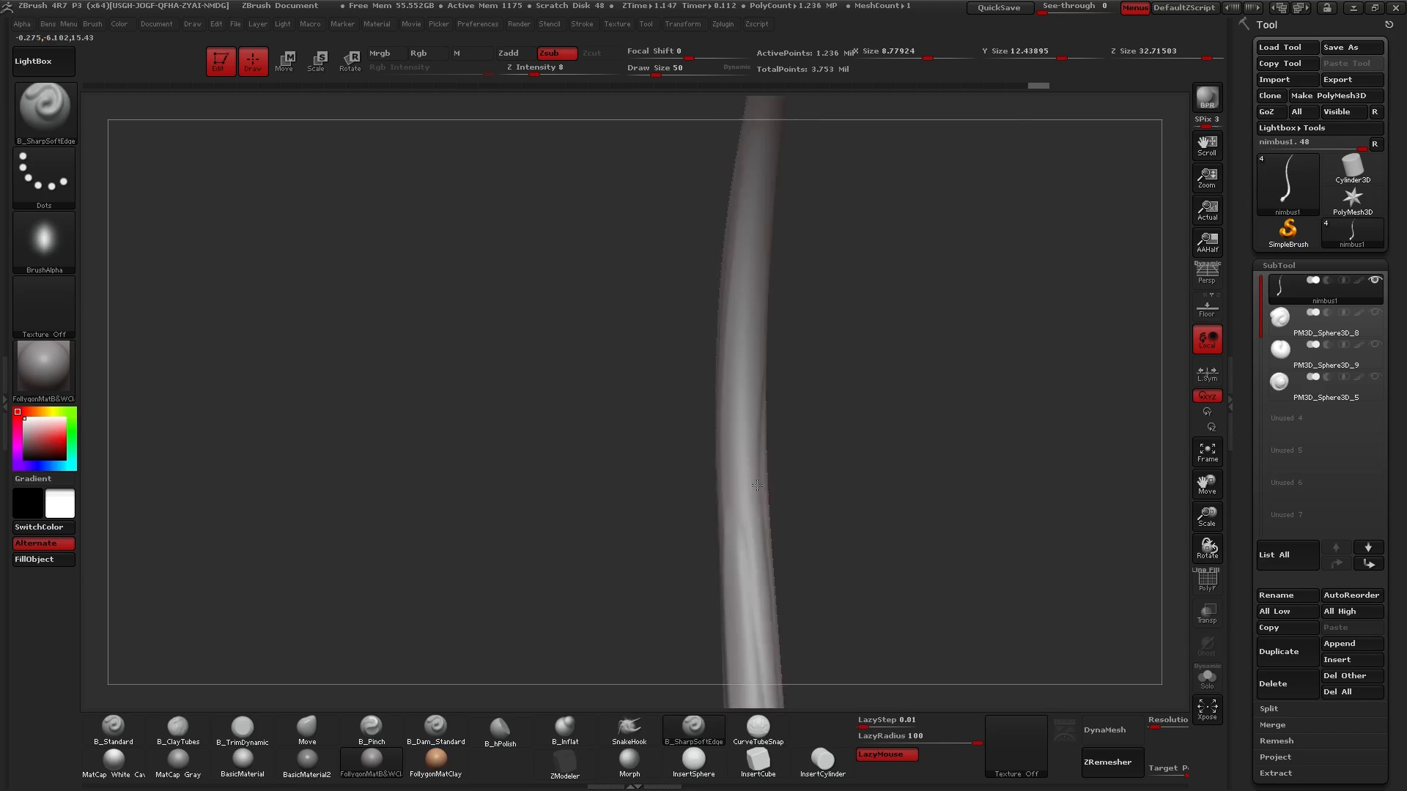
pyautogui.moveTo(461, 470); pyautogui.dragTo(525, 517)
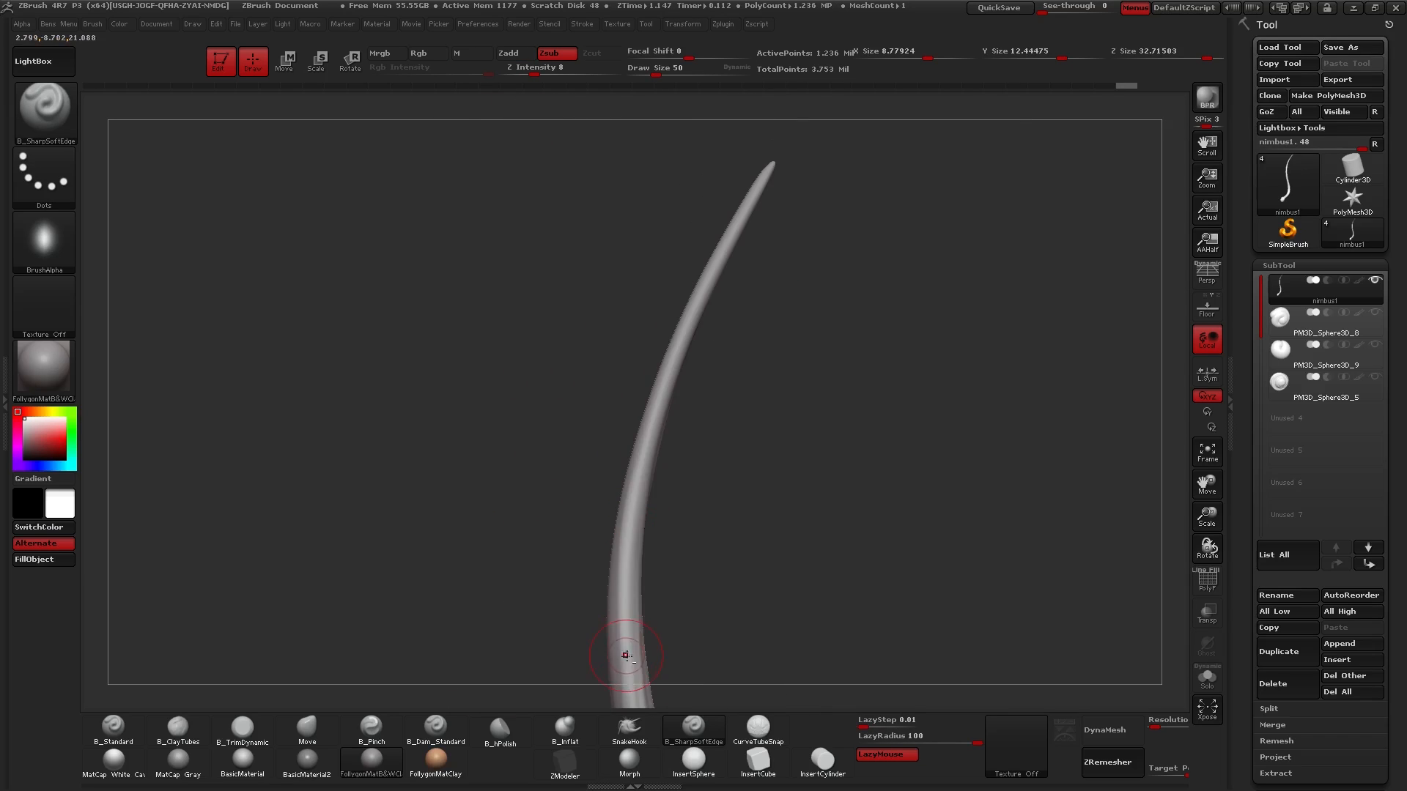
pyautogui.moveTo(870, 515); pyautogui.dragTo(864, 469)
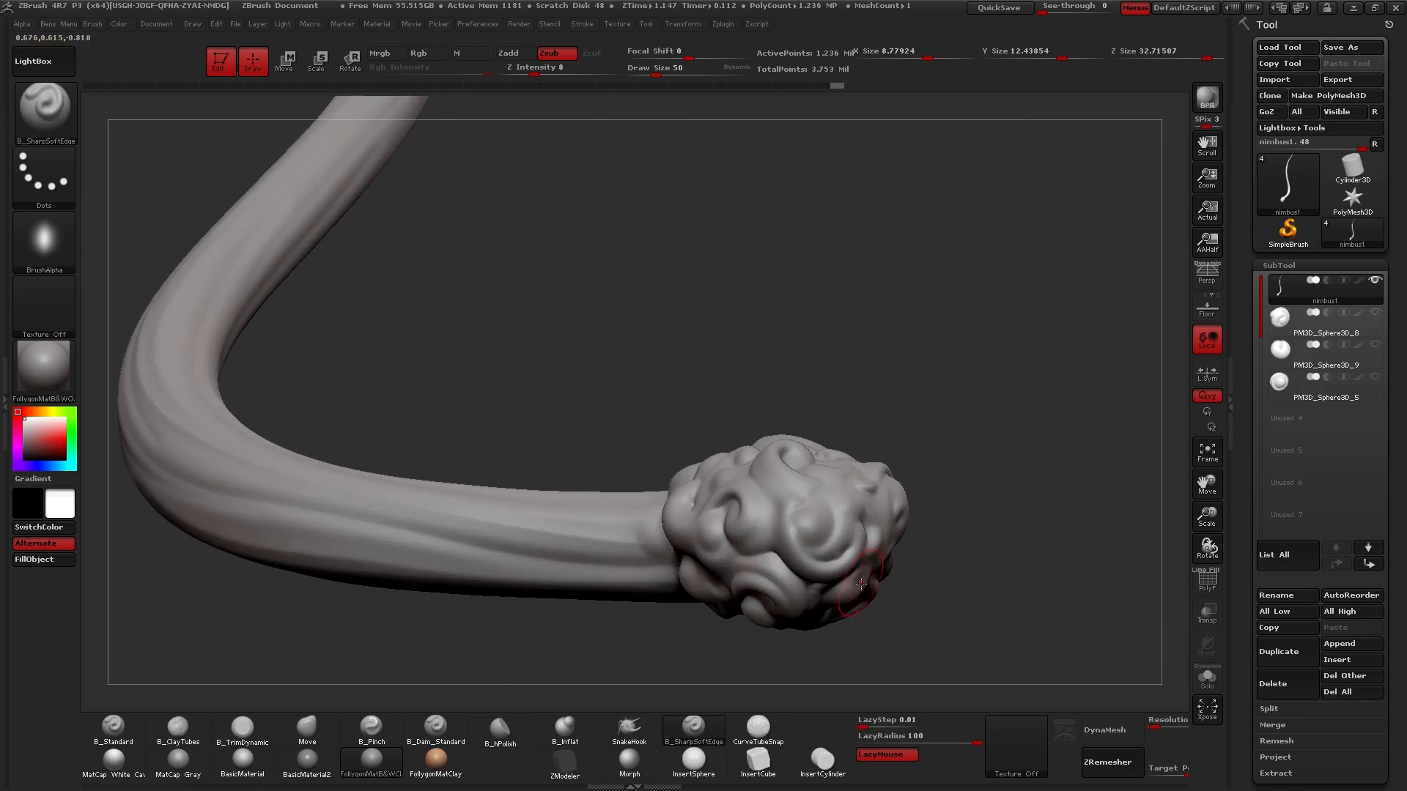
# - Adjust the nimbus with the Transpose Move tool and carve more grooves up the tail with B_SharpSoftEdge at Draw Size 65
pyautogui.moveTo(916, 513); pyautogui.dragTo(872, 476)
pyautogui.press('w')
pyautogui.moveTo(835, 393)
pyautogui.mouseDown()
pyautogui.moveTo(836, 474)
pyautogui.moveTo(755, 506)
pyautogui.mouseUp()
pyautogui.press('q')
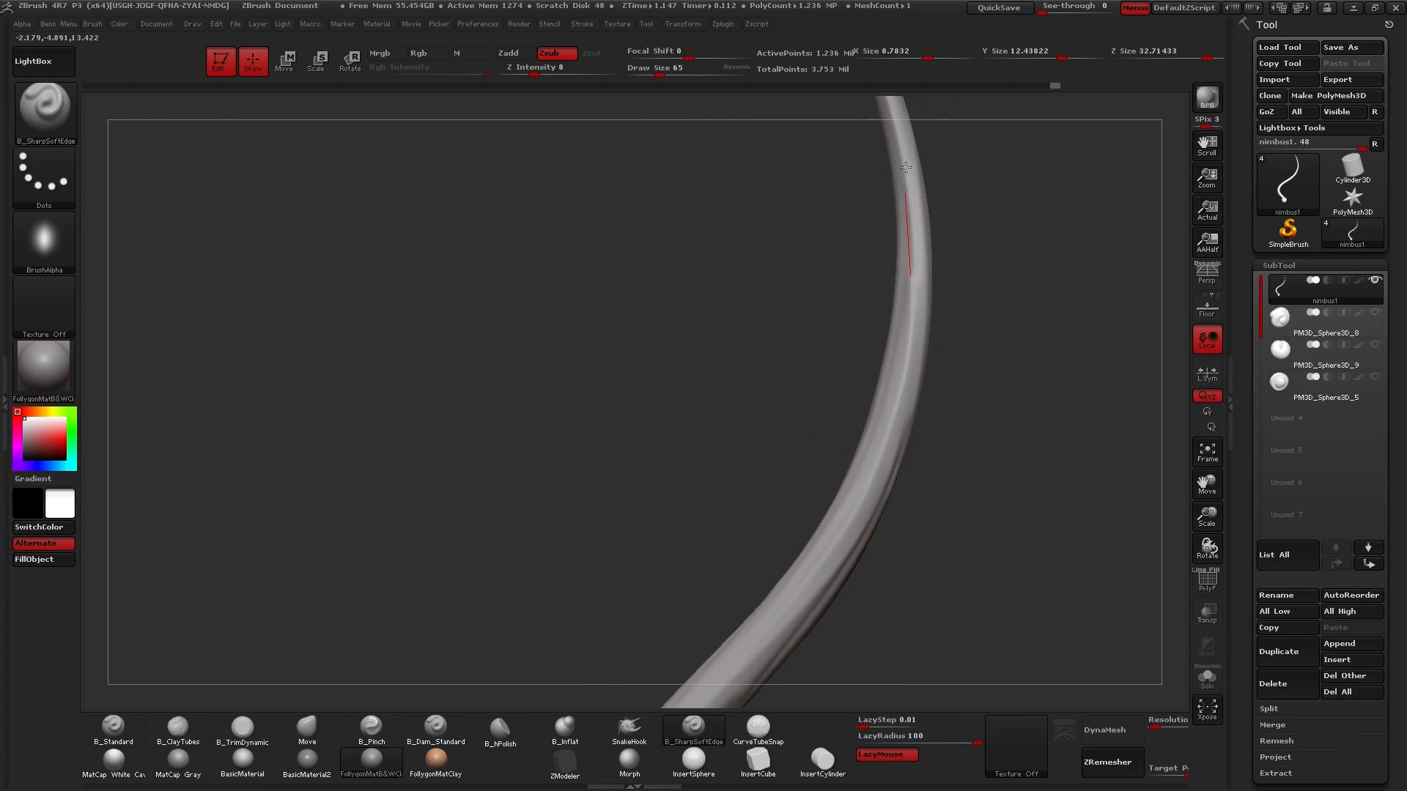
pyautogui.moveTo(837, 473)
pyautogui.mouseDown()
pyautogui.moveTo(638, 323)
pyautogui.moveTo(644, 487)
pyautogui.moveTo(945, 460)
pyautogui.mouseUp()
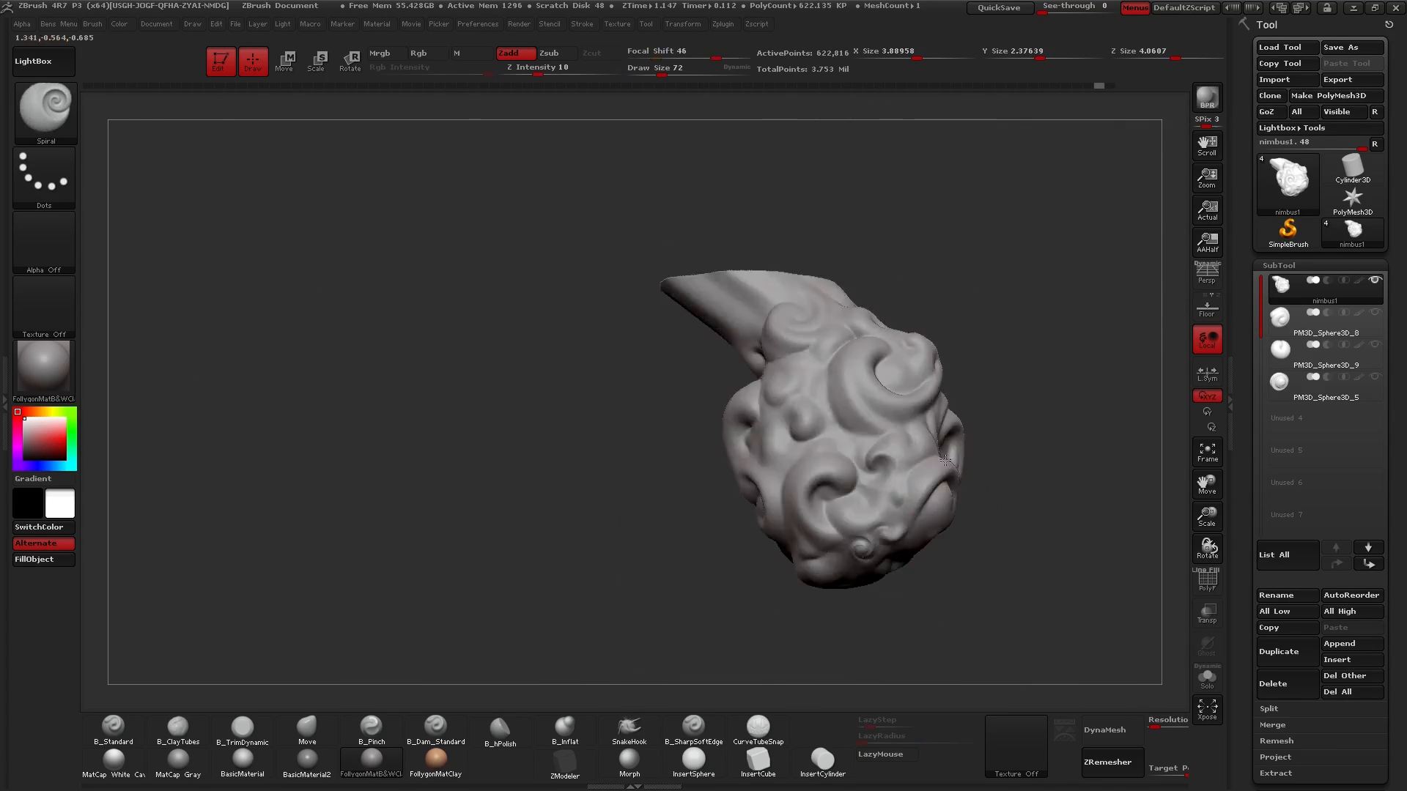
# - Refine the curls on the cloud head and switch the model's material to MAH_Shiny
pyautogui.moveTo(843, 414); pyautogui.dragTo(606, 351)
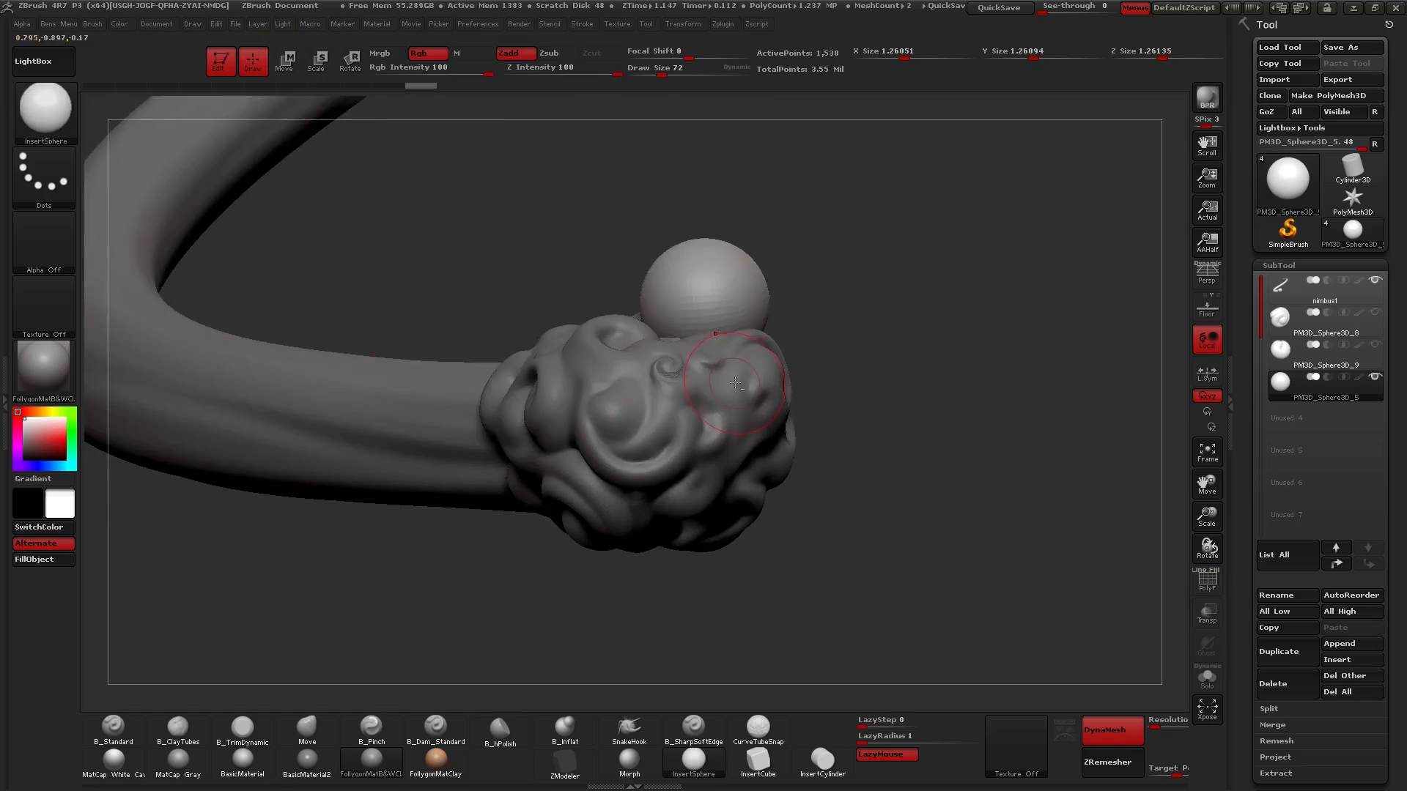
pyautogui.click(44, 366)
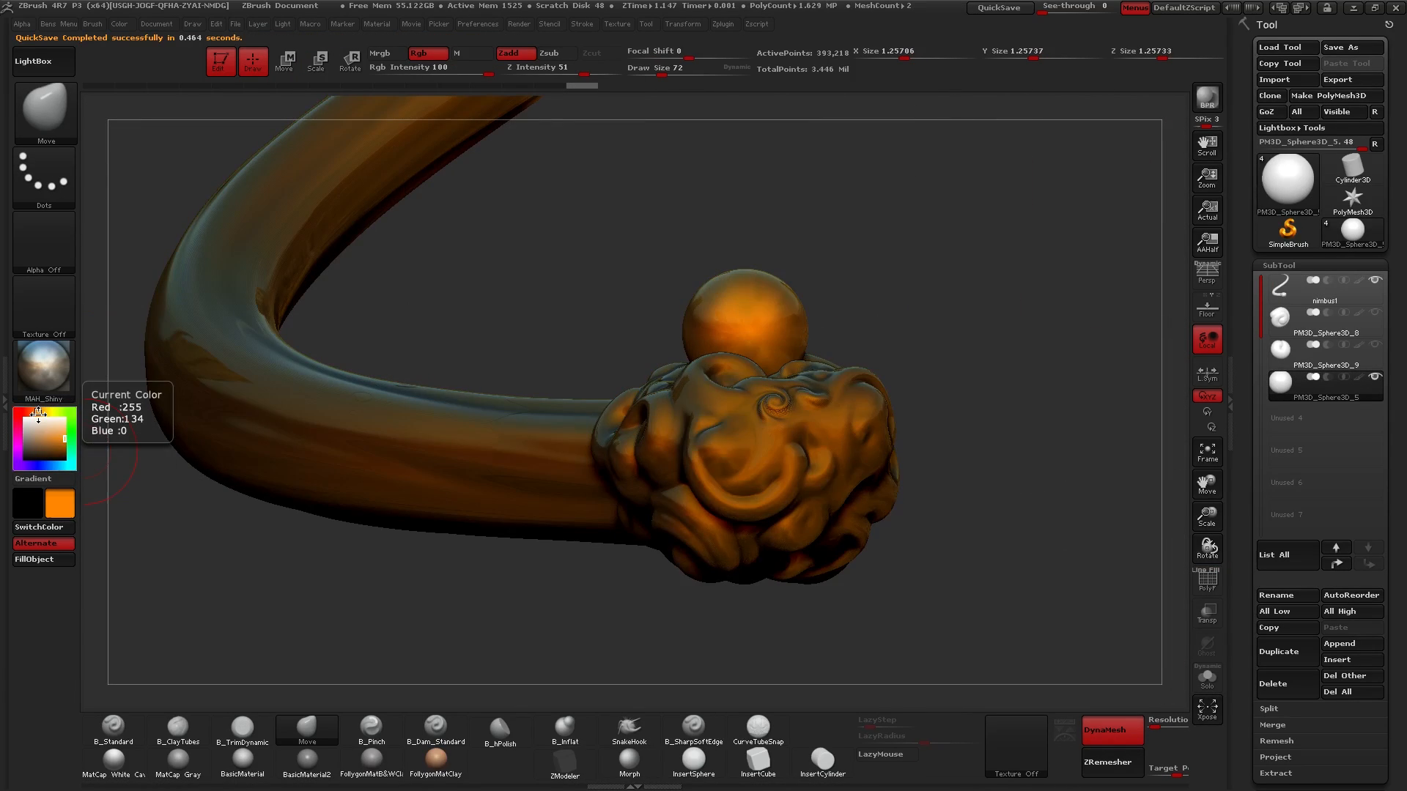